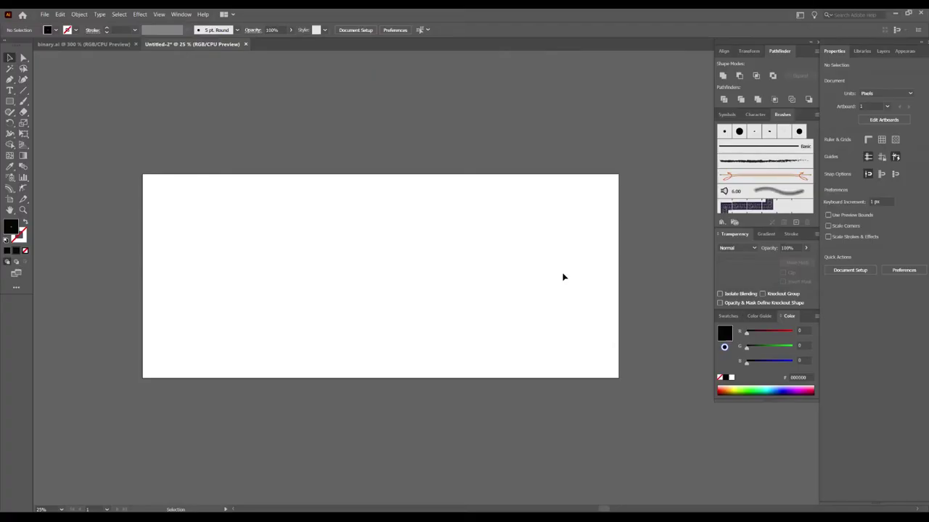
Type a '01' text object, scale it up much larger and place it on the artboard.
{"action": "scroll", "coordinate": [417, 263], "scroll_direction": "up", "scroll_amount": 2}
{"action": "scroll", "coordinate": [398, 263], "scroll_direction": "up", "scroll_amount": 3}
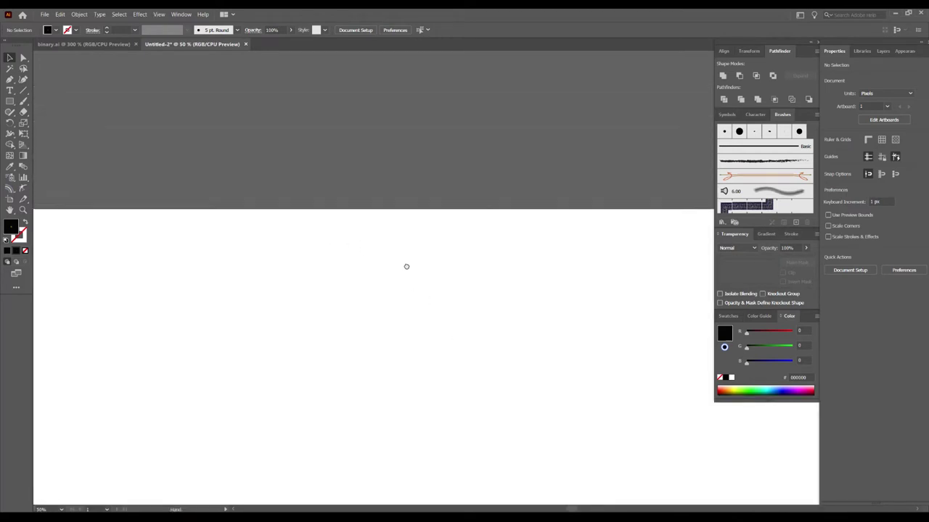
{"action": "left_click", "coordinate": [10, 91]}
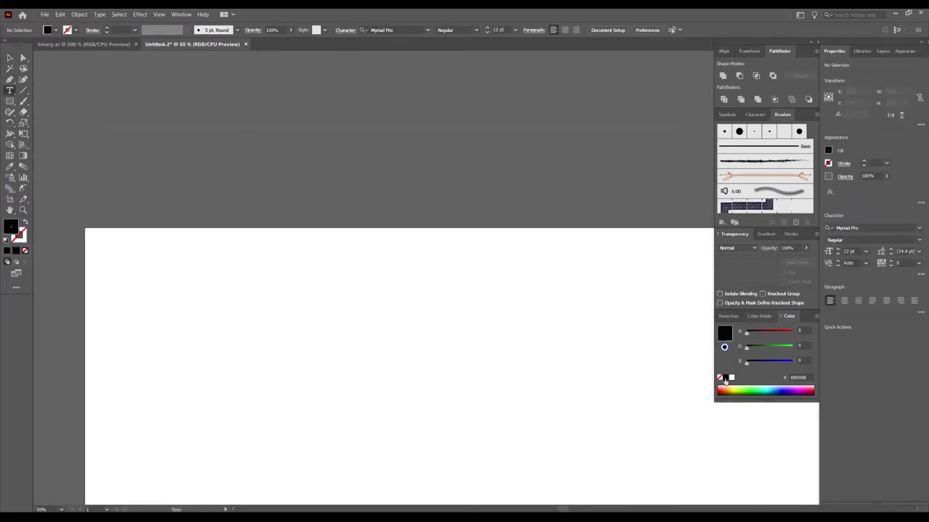
{"action": "left_click", "coordinate": [324, 112]}
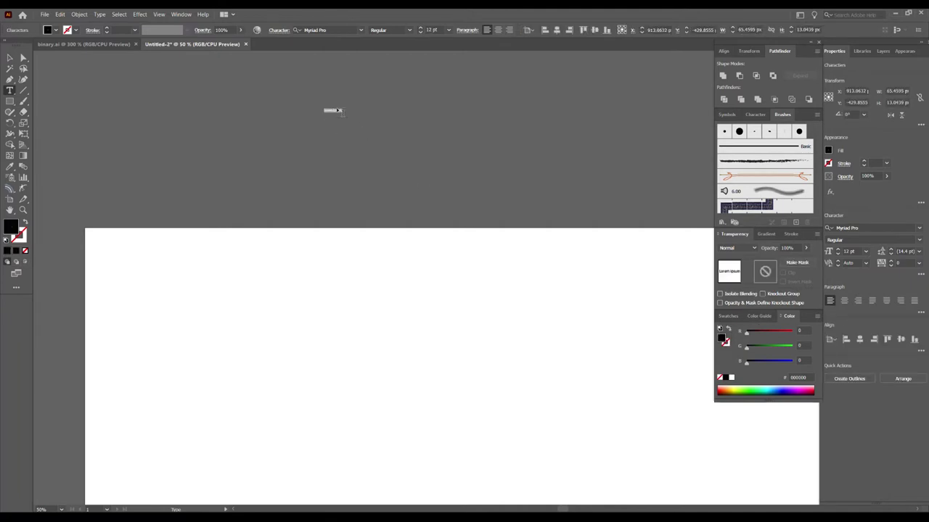
{"action": "type", "text": "0"}
{"action": "type", "text": "1"}
{"action": "left_click", "coordinate": [10, 58]}
{"action": "mouse_move", "coordinate": [329, 115]}
{"action": "left_mouse_down"}
{"action": "mouse_move", "coordinate": [370, 156]}
{"action": "mouse_move", "coordinate": [360, 303]}
{"action": "left_mouse_up"}
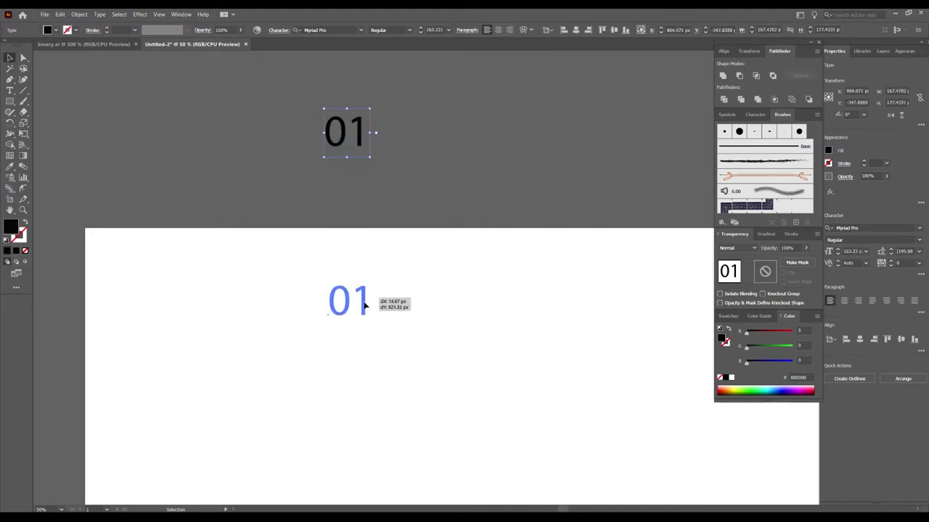
{"action": "left_click", "coordinate": [433, 261]}
Alt-drag a duplicate of the 01 above the artboard and browse fonts for the original.
{"action": "key", "text": "ctrl+1"}
{"action": "key", "text": "ctrl+minus"}
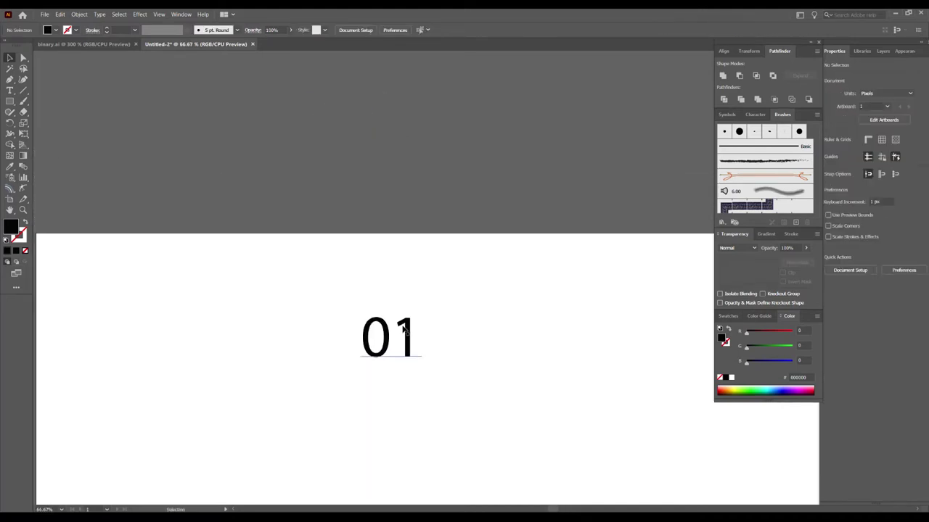
{"action": "key", "text": "ctrl+a"}
{"action": "left_click_drag", "start_coordinate": [414, 330], "coordinate": [409, 162]}
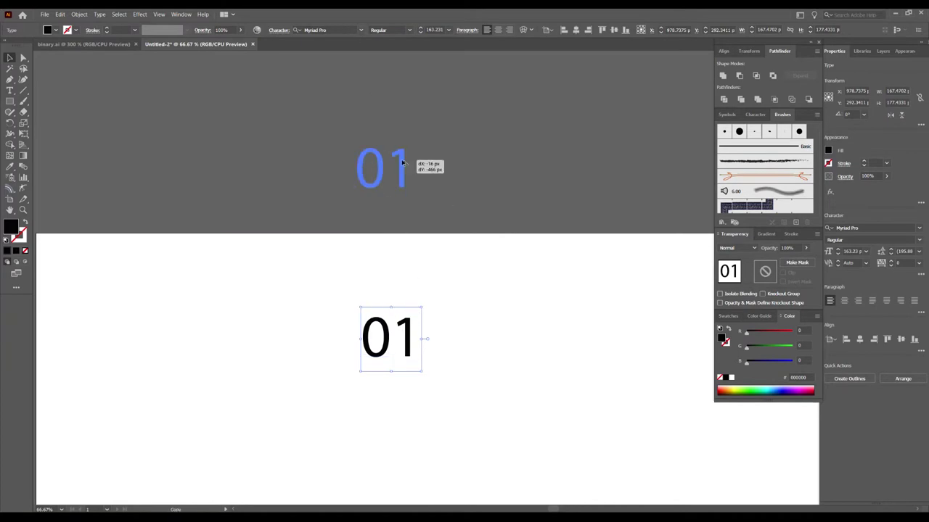
{"action": "left_click", "coordinate": [414, 367]}
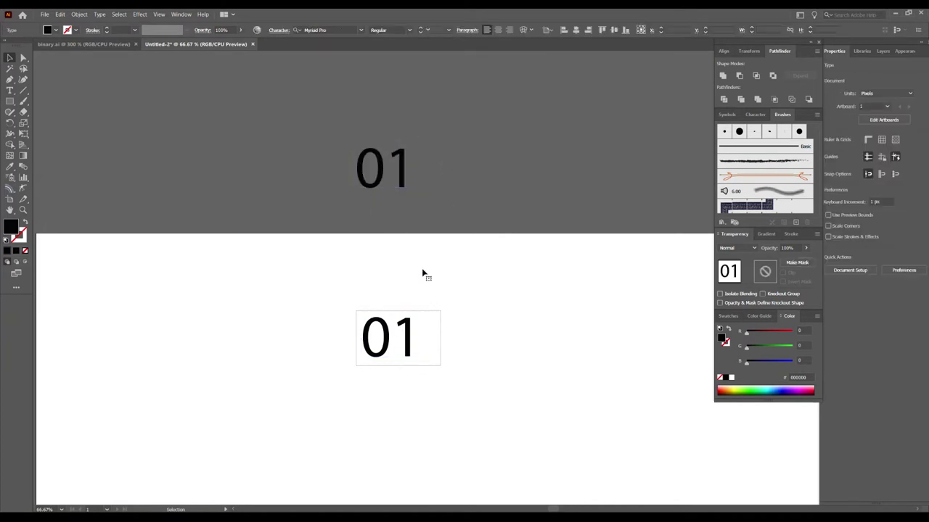
{"action": "left_click", "coordinate": [337, 30]}
{"action": "left_click", "coordinate": [360, 29]}
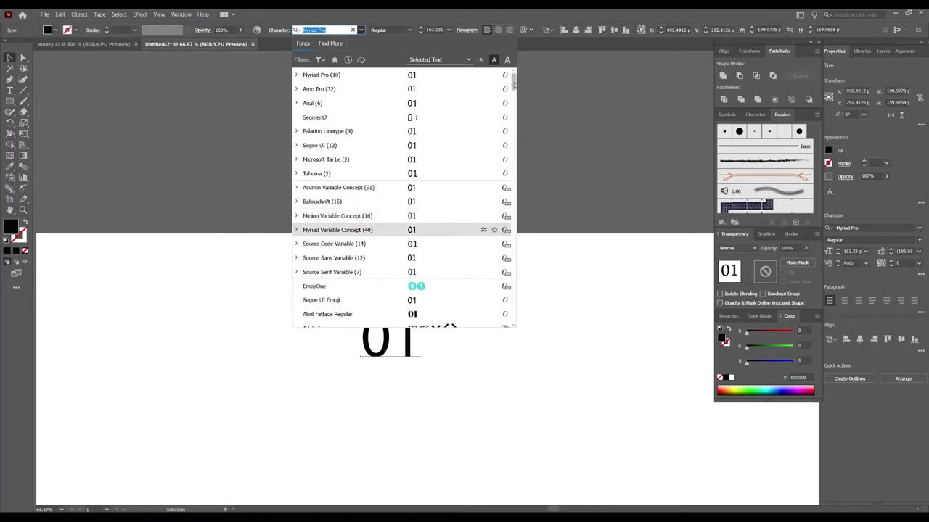
Set the artboard's 01 in Arno Pro Bold.
{"action": "left_click", "coordinate": [353, 102]}
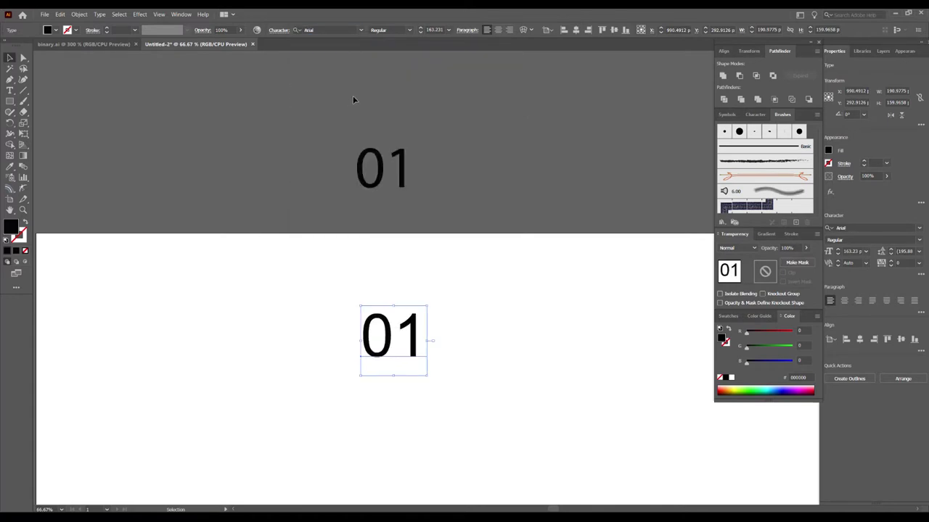
{"action": "left_click", "coordinate": [325, 30]}
{"action": "key", "text": "Down"}
{"action": "key", "text": "Down"}
{"action": "key", "text": "Down"}
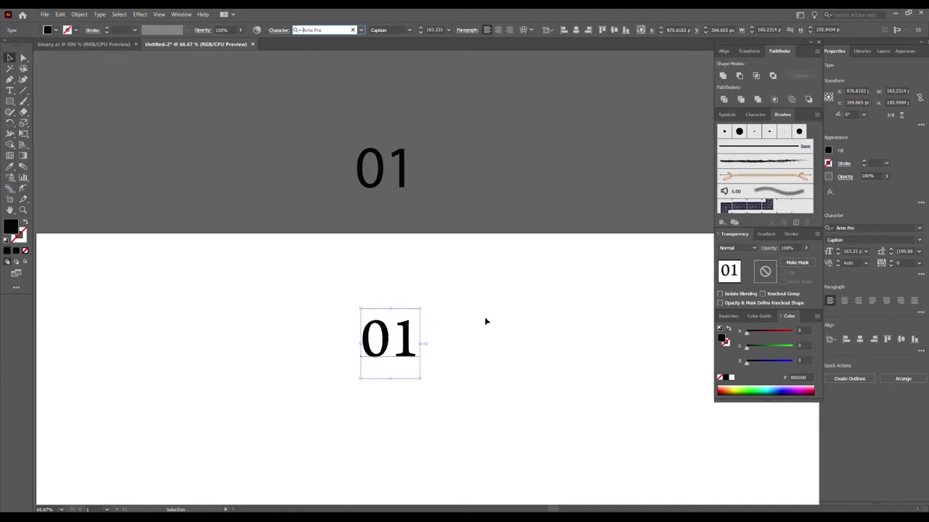
{"action": "key", "text": "Return"}
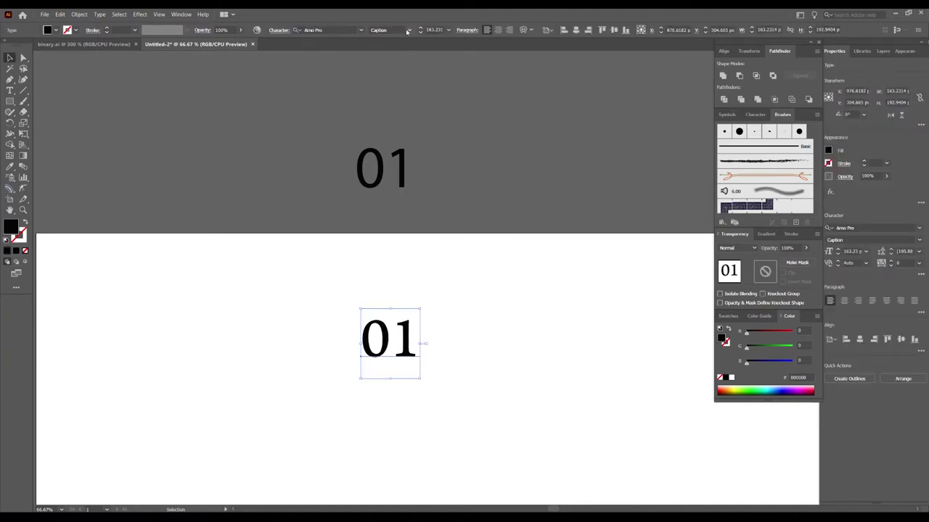
{"action": "left_click", "coordinate": [409, 32]}
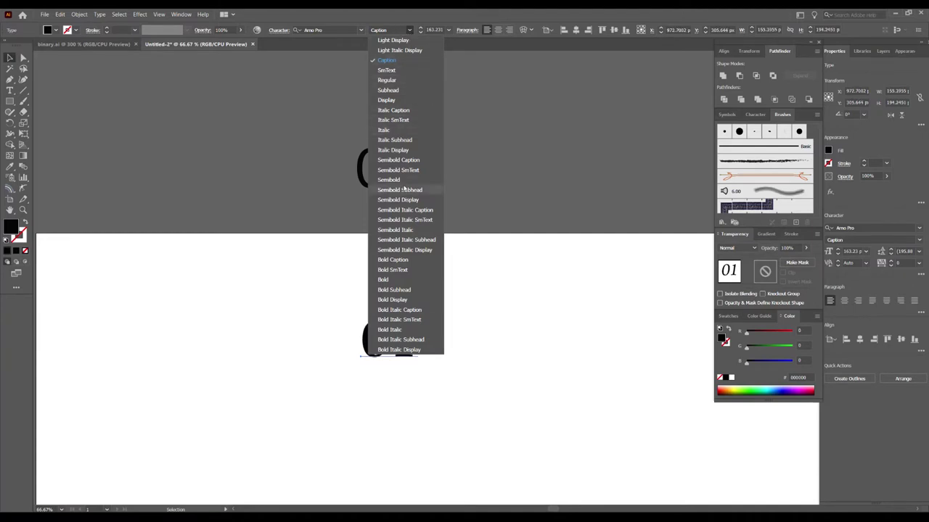
{"action": "left_click", "coordinate": [392, 280]}
{"action": "left_click", "coordinate": [470, 306]}
Replace the old 01 copy above the artboard with a copy of the bold 01.
{"action": "scroll", "coordinate": [396, 340], "scroll_direction": "up", "scroll_amount": 2}
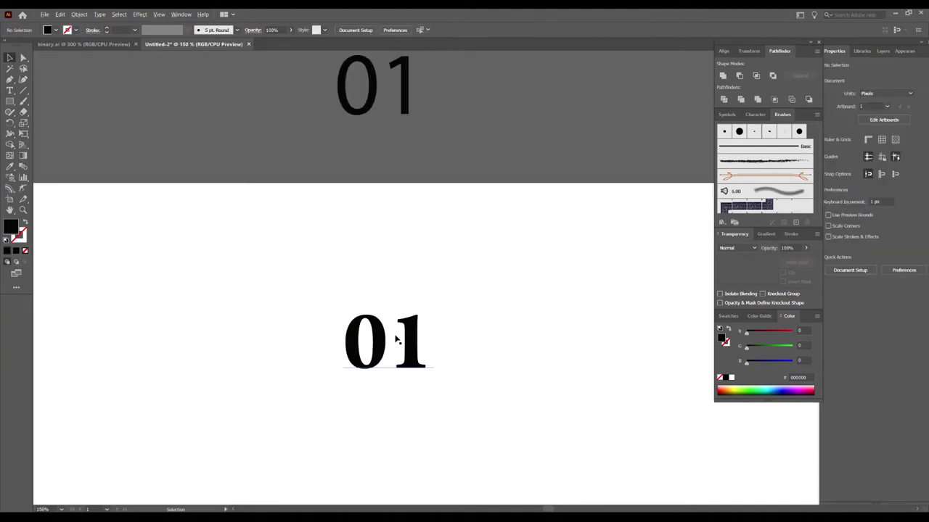
{"action": "scroll", "coordinate": [396, 339], "scroll_direction": "up", "scroll_amount": 1}
{"action": "scroll", "coordinate": [396, 339], "scroll_direction": "up", "scroll_amount": 1}
{"action": "scroll", "coordinate": [460, 327], "scroll_direction": "down", "scroll_amount": 2}
{"action": "scroll", "coordinate": [450, 229], "scroll_direction": "down", "scroll_amount": 1}
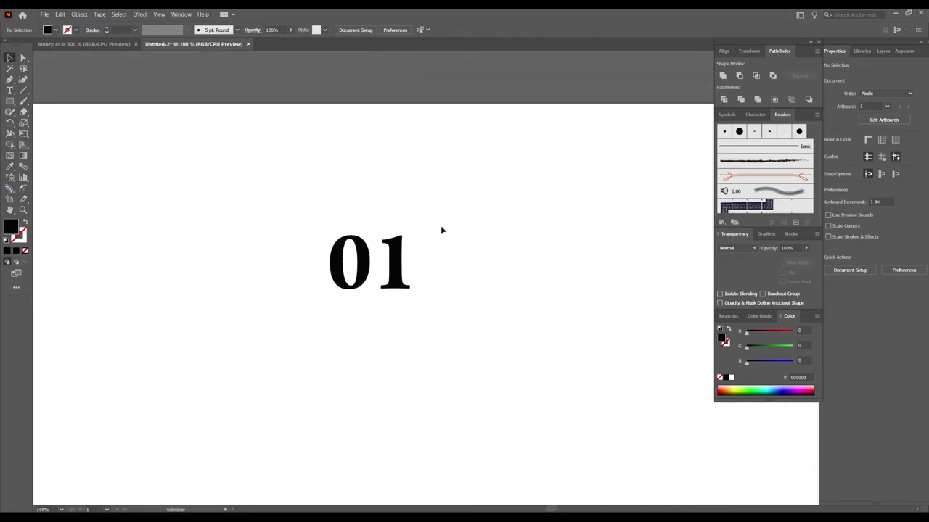
{"action": "left_click", "coordinate": [372, 267]}
{"action": "scroll", "coordinate": [372, 254], "scroll_direction": "down", "scroll_amount": 1}
{"action": "left_click", "coordinate": [361, 102]}
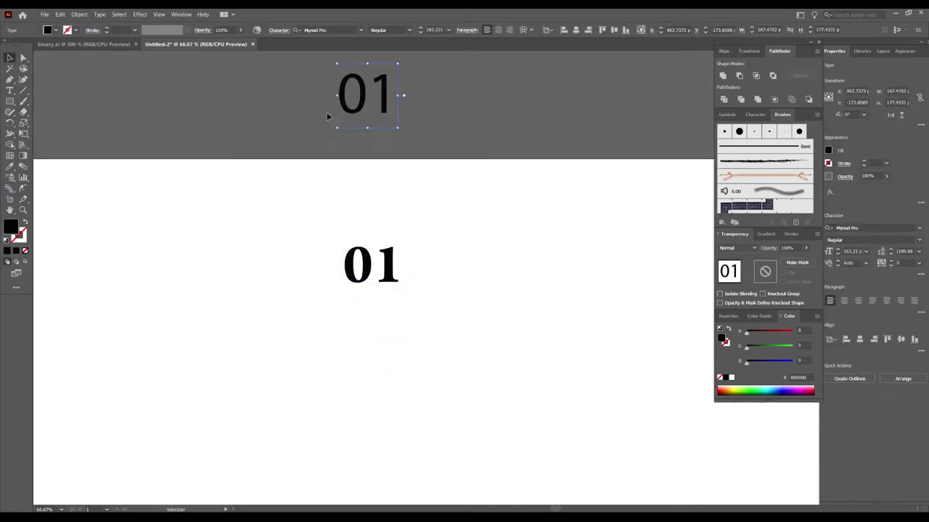
{"action": "key", "text": "Delete"}
{"action": "left_click_drag", "start_coordinate": [370, 267], "coordinate": [353, 106]}
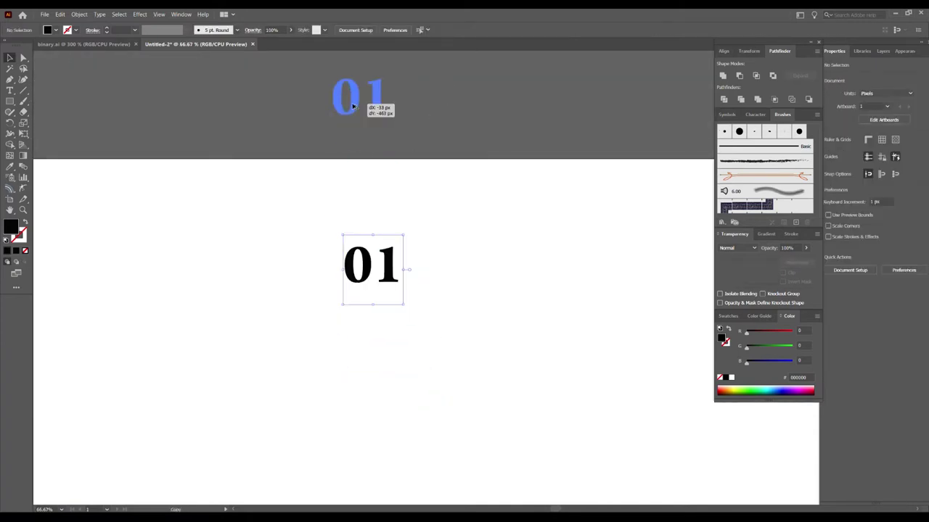
Convert the artboard's 01 text into outlines and zoom in on it.
{"action": "right_click", "coordinate": [367, 258]}
{"action": "left_click", "coordinate": [400, 322]}
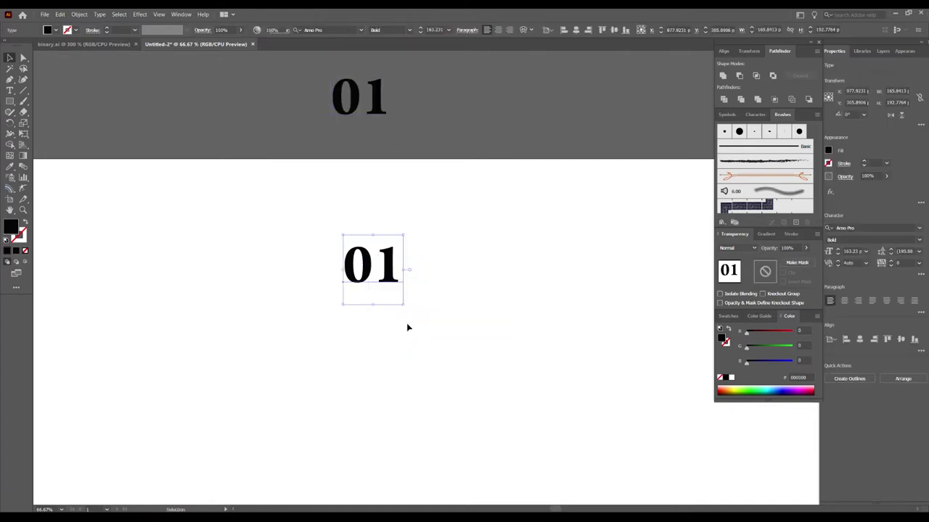
{"action": "left_click", "coordinate": [435, 297]}
{"action": "key", "text": "ctrl+equal"}
{"action": "key", "text": "ctrl+equal"}
{"action": "key", "text": "ctrl+equal"}
{"action": "scroll", "coordinate": [458, 228], "scroll_direction": "left", "scroll_amount": 2}
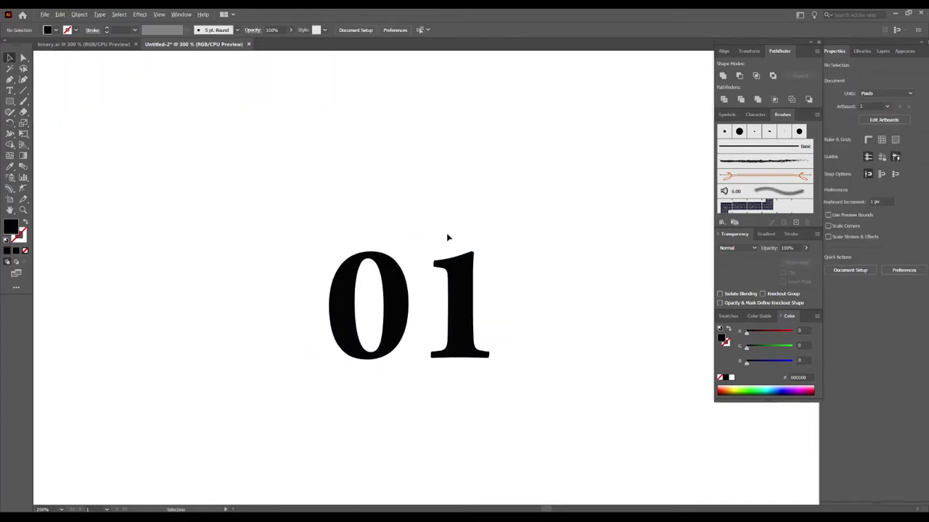
{"action": "key", "text": "ctrl+equal"}
{"action": "left_click", "coordinate": [11, 101]}
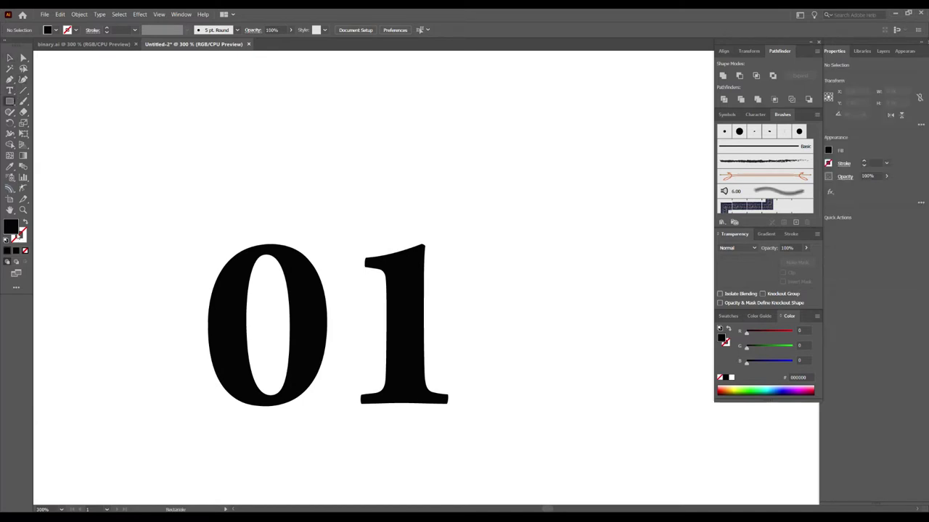
Draw a thin white bar and move it onto the top of the 01.
{"action": "left_click", "coordinate": [731, 378]}
{"action": "left_click_drag", "start_coordinate": [152, 183], "coordinate": [590, 184]}
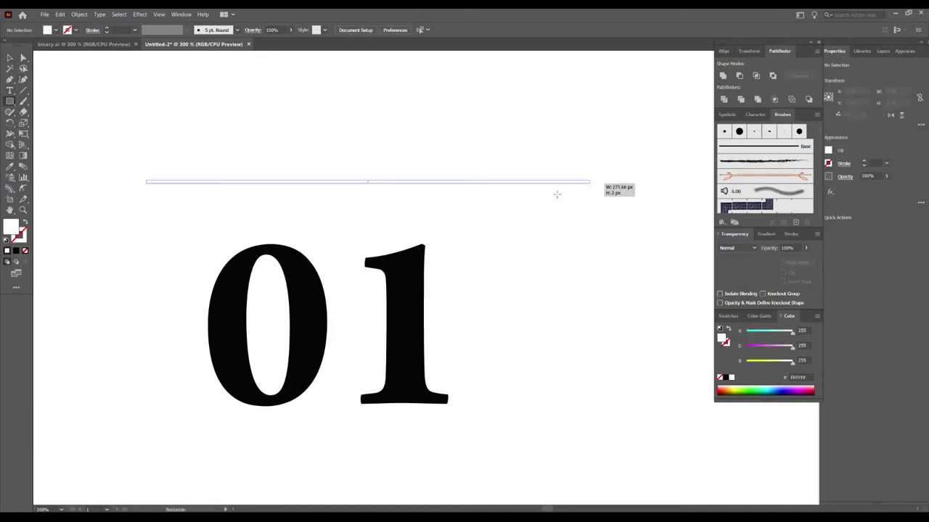
{"action": "left_click", "coordinate": [10, 57]}
{"action": "mouse_move", "coordinate": [335, 183]}
{"action": "left_mouse_down"}
{"action": "mouse_move", "coordinate": [314, 264]}
{"action": "mouse_move", "coordinate": [328, 246]}
{"action": "left_mouse_up"}
{"action": "left_click", "coordinate": [397, 176]}
Copy the stripe down and repeat with Ctrl+D for evenly spaced stripes, removing the extra one.
{"action": "left_click_drag", "start_coordinate": [460, 262], "coordinate": [464, 290]}
{"action": "left_click_drag", "start_coordinate": [520, 269], "coordinate": [520, 269]}
{"action": "key", "text": "ctrl+d"}
{"action": "key", "text": "ctrl+d"}
{"action": "key", "text": "ctrl+d"}
{"action": "key", "text": "ctrl+d"}
{"action": "key", "text": "ctrl+d"}
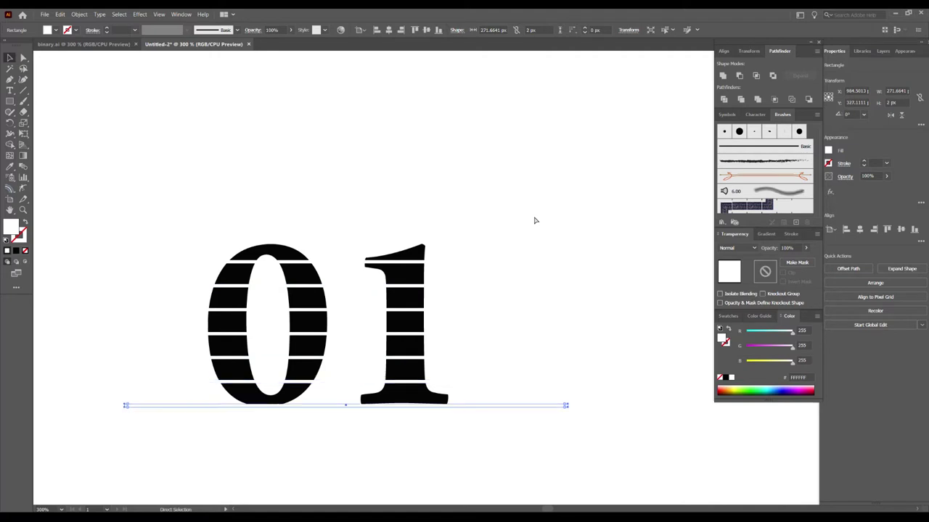
{"action": "key", "text": "ctrl+z"}
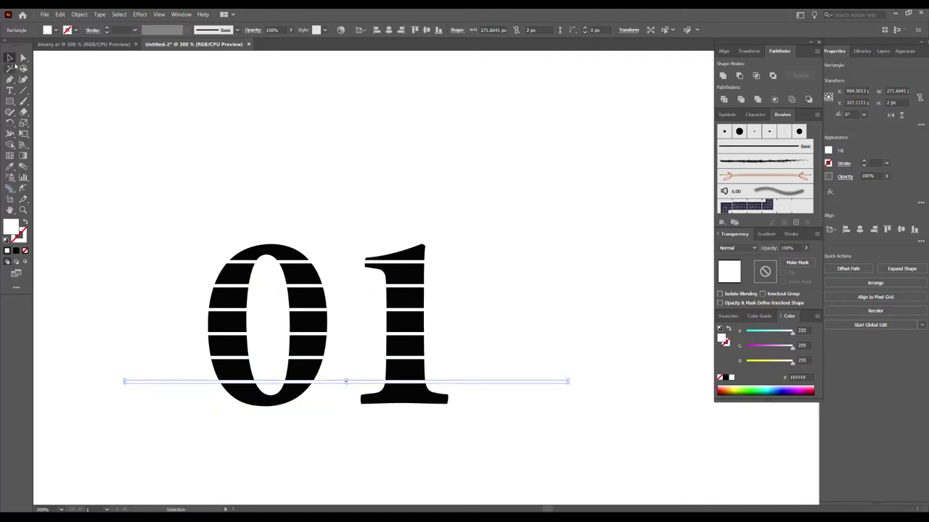
{"action": "left_click", "coordinate": [191, 110]}
Select the outlined 01 together with its white stripes.
{"action": "scroll", "coordinate": [537, 261], "scroll_direction": "down", "scroll_amount": 1}
{"action": "scroll", "coordinate": [486, 182], "scroll_direction": "right", "scroll_amount": 2}
{"action": "scroll", "coordinate": [442, 203], "scroll_direction": "left", "scroll_amount": 1}
{"action": "left_click", "coordinate": [410, 229]}
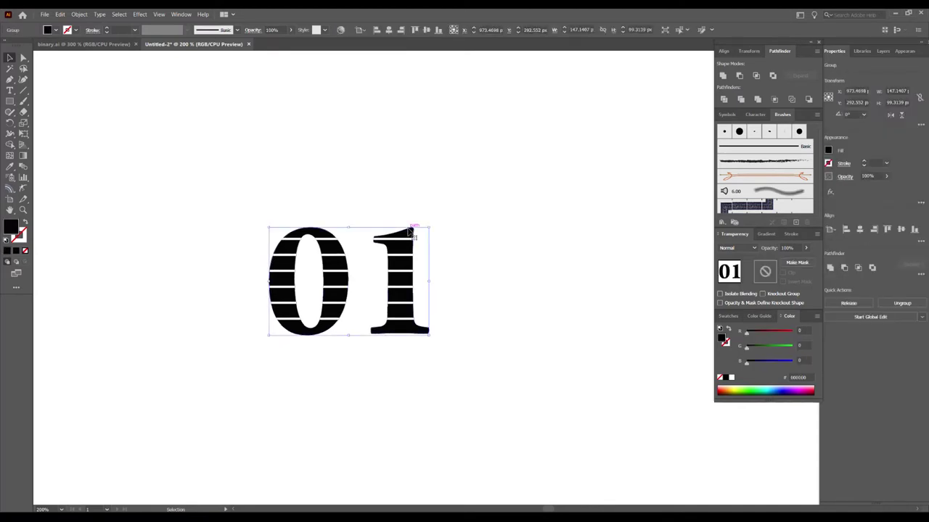
{"action": "right_click", "coordinate": [409, 229]}
{"action": "left_click", "coordinate": [445, 199]}
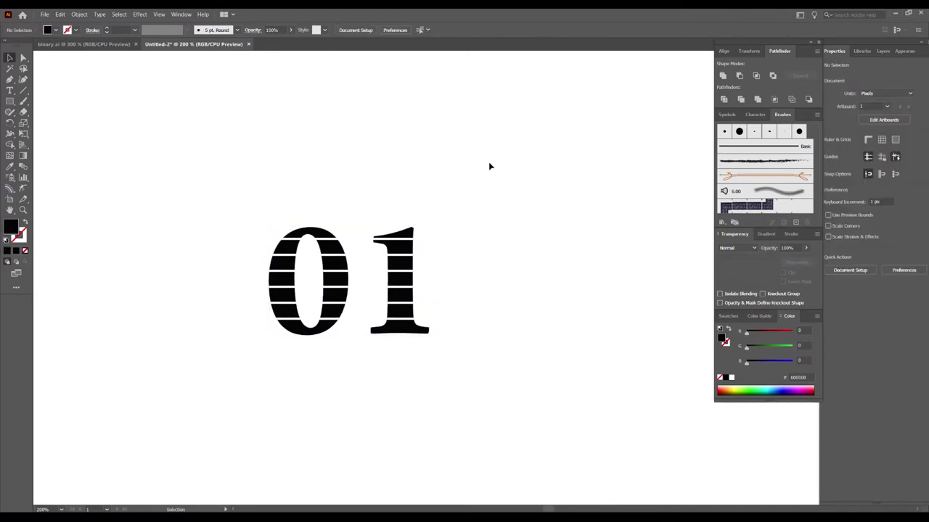
{"action": "scroll", "coordinate": [367, 338], "scroll_direction": "down", "scroll_amount": 1}
{"action": "left_click", "coordinate": [396, 305]}
Duplicate the striped 01, keeping only the 1 on the left and the 0 on the right.
{"action": "mouse_move", "coordinate": [395, 274]}
{"action": "left_mouse_down"}
{"action": "mouse_move", "coordinate": [250, 269]}
{"action": "mouse_move", "coordinate": [556, 256]}
{"action": "left_mouse_up"}
{"action": "left_click", "coordinate": [573, 251]}
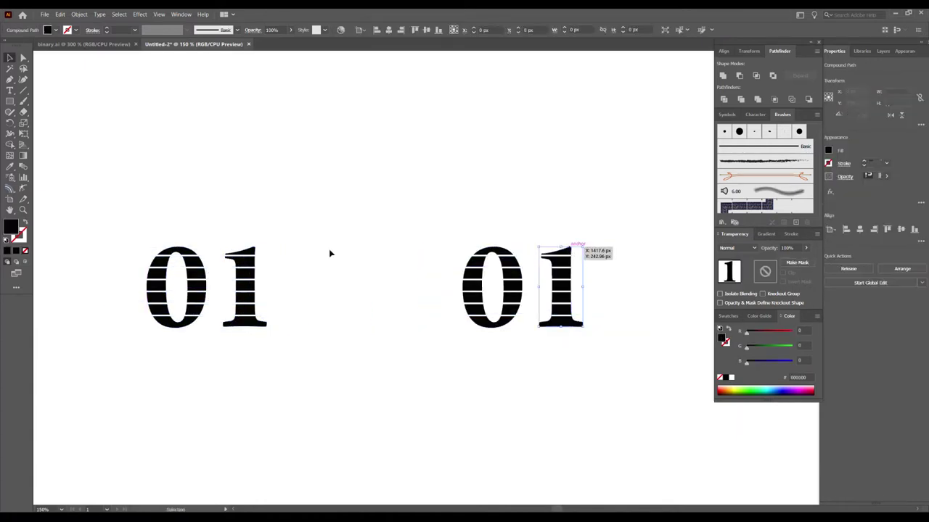
{"action": "key", "text": "Delete"}
{"action": "left_click", "coordinate": [178, 254]}
{"action": "key", "text": "Delete"}
Cut the stripes into the 1 and the 0 letter shapes.
{"action": "left_click_drag", "start_coordinate": [206, 225], "coordinate": [346, 374]}
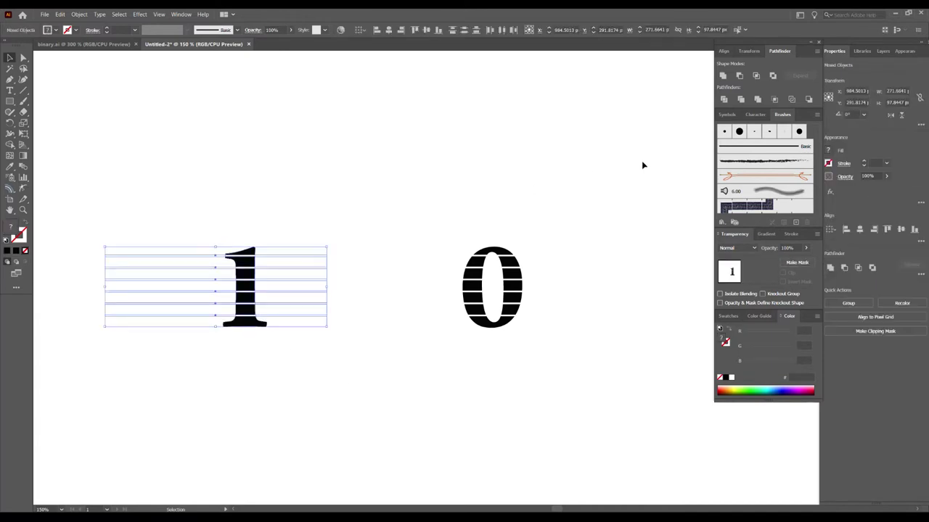
{"action": "left_click", "coordinate": [739, 75]}
{"action": "left_click_drag", "start_coordinate": [456, 194], "coordinate": [549, 371]}
{"action": "left_click", "coordinate": [739, 76]}
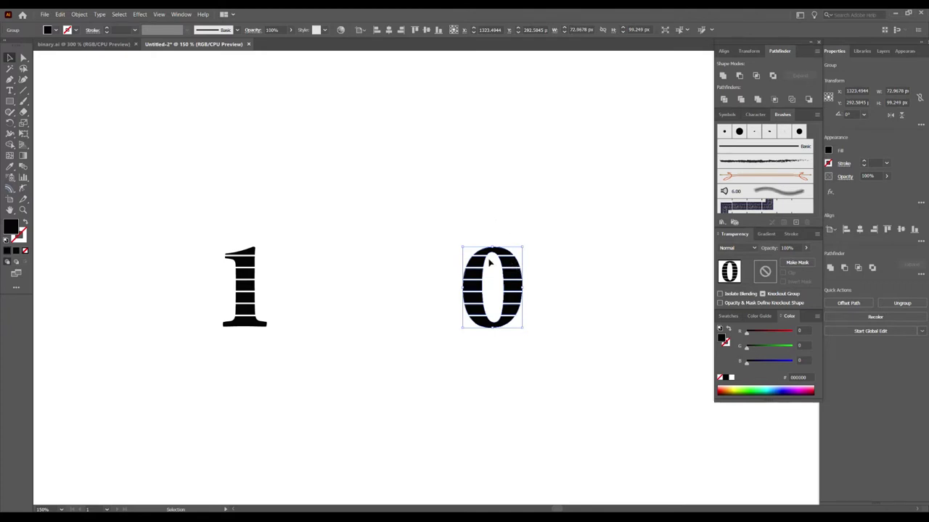
Move the striped 1 down below the striped 0.
{"action": "left_click_drag", "start_coordinate": [490, 263], "coordinate": [183, 262]}
{"action": "left_click", "coordinate": [234, 209]}
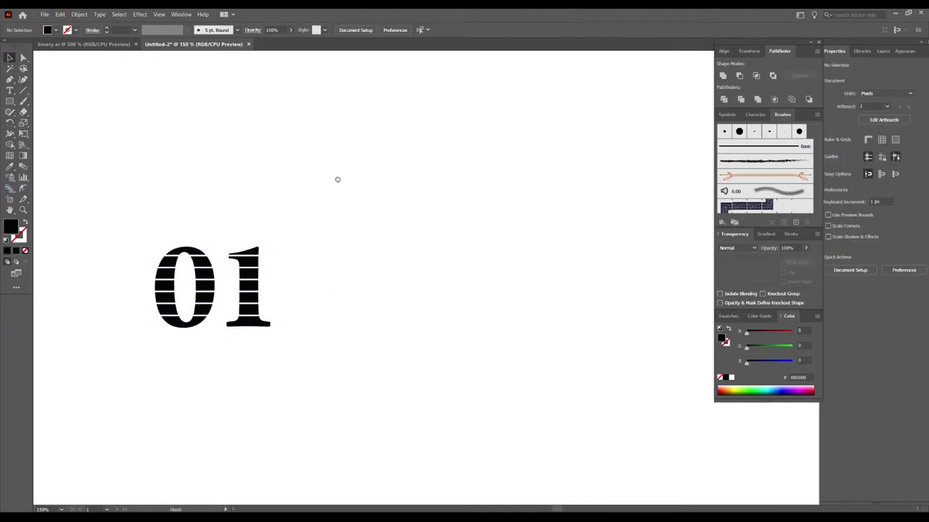
{"action": "left_click_drag", "start_coordinate": [337, 179], "coordinate": [442, 240]}
{"action": "scroll", "coordinate": [485, 183], "scroll_direction": "down", "scroll_amount": 2}
{"action": "scroll", "coordinate": [451, 186], "scroll_direction": "up", "scroll_amount": 5}
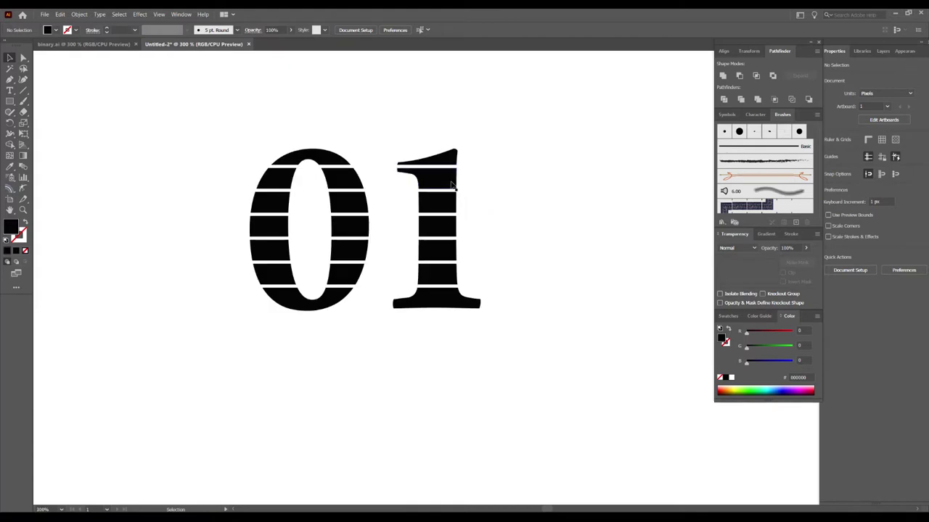
{"action": "scroll", "coordinate": [452, 186], "scroll_direction": "down", "scroll_amount": 1}
{"action": "left_click_drag", "start_coordinate": [451, 186], "coordinate": [366, 319]}
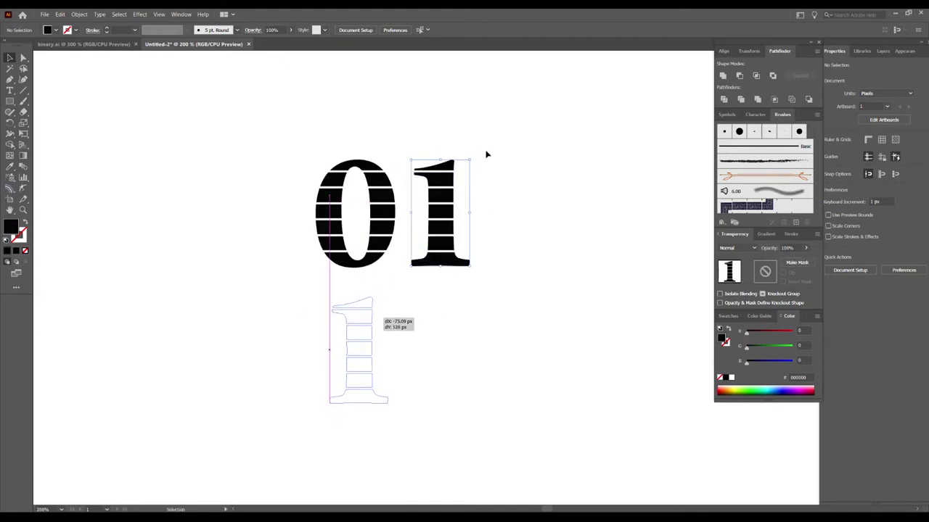
Group the 0 and 1 and centre them horizontally with Ctrl+G and Horizontal Align Center.
{"action": "left_click_drag", "start_coordinate": [486, 154], "coordinate": [486, 154]}
{"action": "key", "text": "ctrl+a"}
{"action": "key", "text": "ctrl+g"}
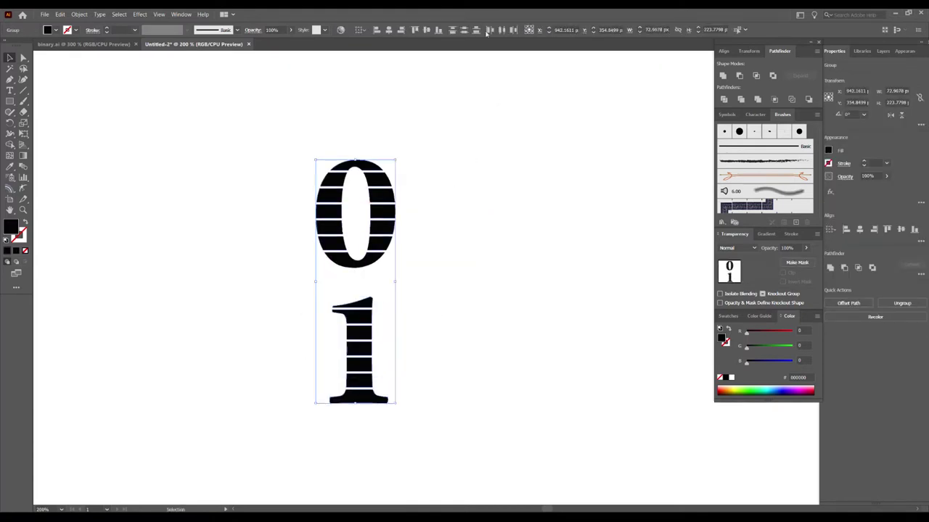
{"action": "left_click", "coordinate": [388, 30]}
{"action": "left_click", "coordinate": [439, 159]}
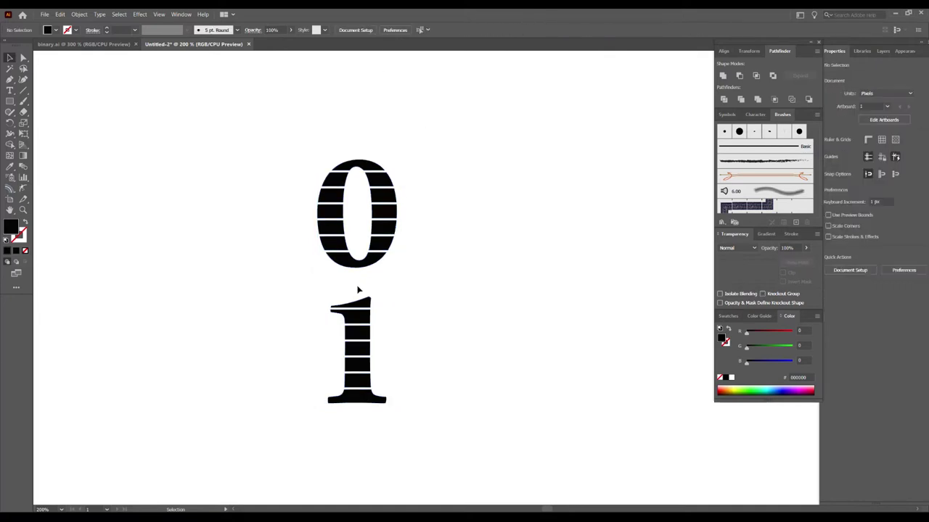
{"action": "scroll", "coordinate": [374, 307], "scroll_direction": "down", "scroll_amount": 2}
{"action": "scroll", "coordinate": [440, 272], "scroll_direction": "down", "scroll_amount": 2}
Copy the 0 below the 1, shrink the 0-1-0 stack, and copy it downward.
{"action": "left_click_drag", "start_coordinate": [390, 140], "coordinate": [380, 276]}
{"action": "scroll", "coordinate": [431, 260], "scroll_direction": "down", "scroll_amount": 2}
{"action": "left_click_drag", "start_coordinate": [443, 162], "coordinate": [358, 330]}
{"action": "left_click_drag", "start_coordinate": [413, 188], "coordinate": [398, 273]}
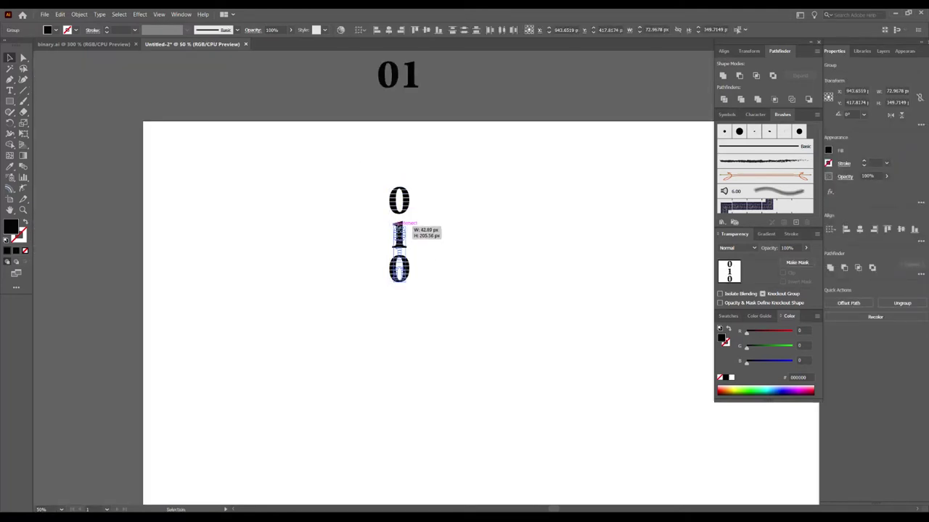
{"action": "scroll", "coordinate": [398, 272], "scroll_direction": "up", "scroll_amount": 3}
{"action": "scroll", "coordinate": [421, 245], "scroll_direction": "down", "scroll_amount": 2}
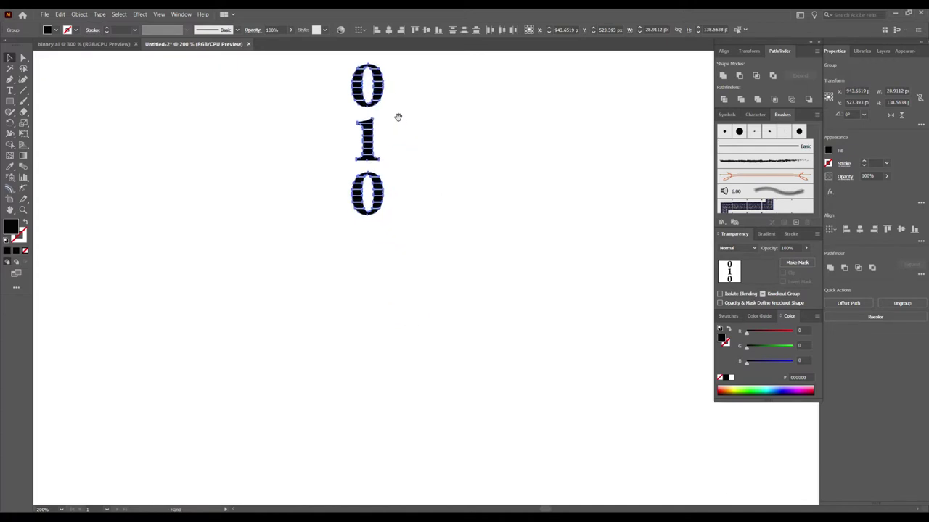
{"action": "mouse_move", "coordinate": [378, 98]}
{"action": "left_mouse_down"}
{"action": "mouse_move", "coordinate": [378, 256]}
{"action": "mouse_move", "coordinate": [400, 249]}
{"action": "left_mouse_up"}
{"action": "left_click", "coordinate": [418, 247]}
{"action": "scroll", "coordinate": [419, 247], "scroll_direction": "down", "scroll_amount": 1}
Copy the 1-0-0-1 digits and then a single 1 below the column.
{"action": "left_click_drag", "start_coordinate": [423, 157], "coordinate": [362, 255]}
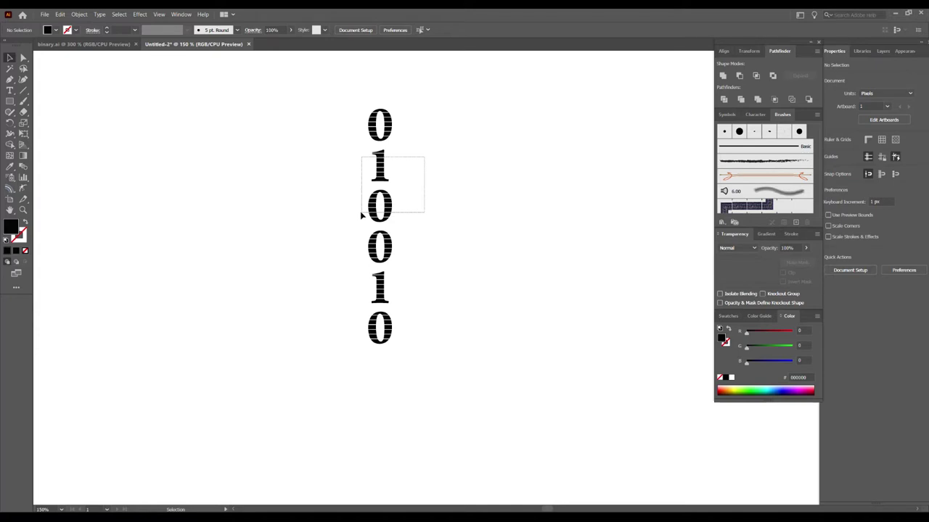
{"action": "left_click_drag", "start_coordinate": [361, 216], "coordinate": [353, 291]}
{"action": "scroll", "coordinate": [427, 138], "scroll_direction": "down", "scroll_amount": 3}
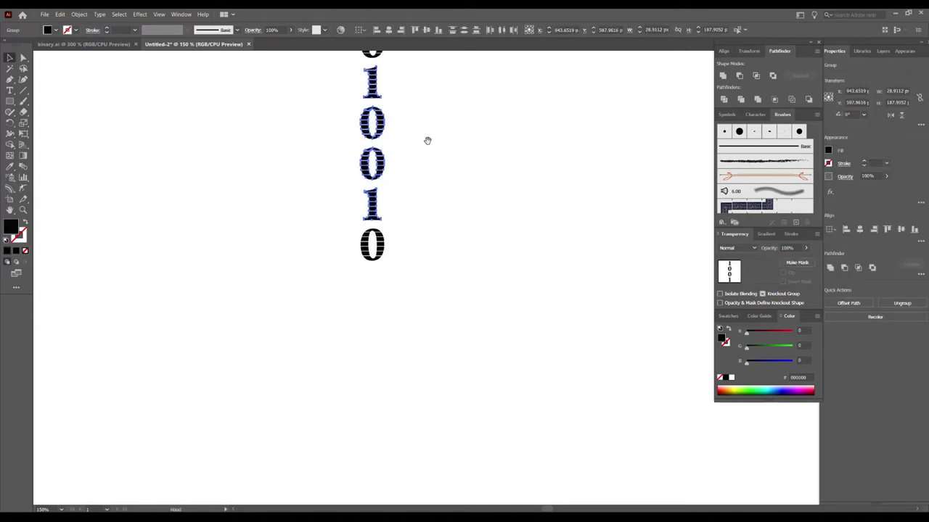
{"action": "left_click_drag", "start_coordinate": [372, 85], "coordinate": [371, 288]}
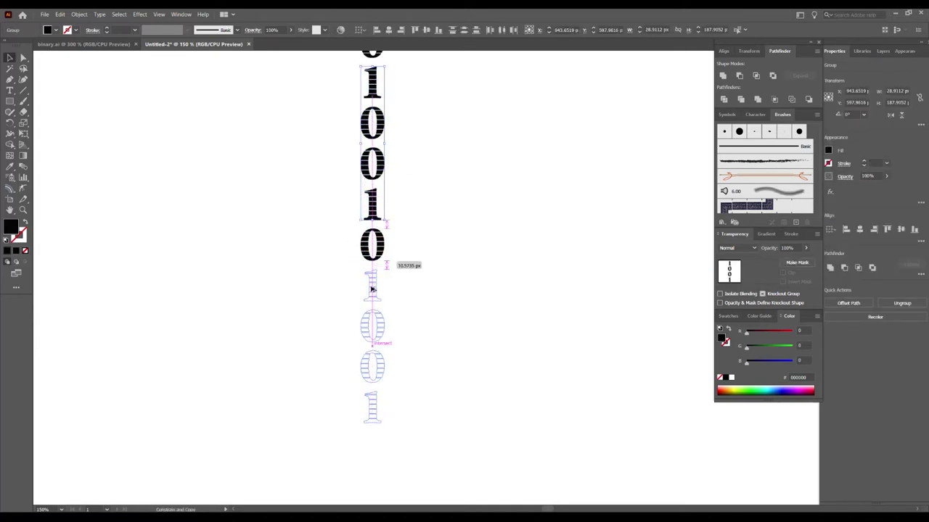
{"action": "left_click_drag", "start_coordinate": [371, 288], "coordinate": [372, 291]}
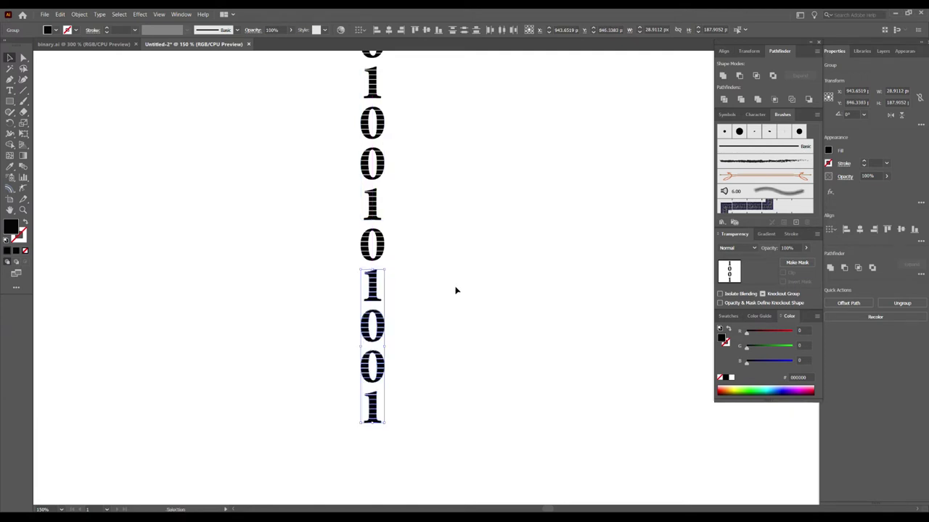
{"action": "key", "text": "ctrl+minus"}
{"action": "key", "text": "ctrl+minus"}
{"action": "mouse_move", "coordinate": [457, 120]}
{"action": "left_mouse_down"}
{"action": "mouse_move", "coordinate": [397, 305]}
{"action": "mouse_move", "coordinate": [428, 208]}
{"action": "left_mouse_up"}
{"action": "scroll", "coordinate": [417, 322], "scroll_direction": "up", "scroll_amount": 3}
{"action": "left_click_drag", "start_coordinate": [409, 283], "coordinate": [459, 328]}
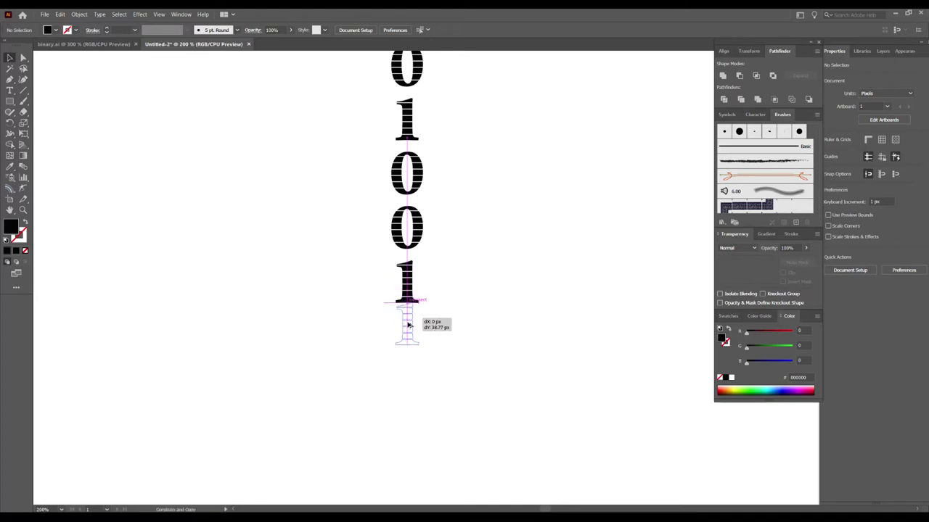
{"action": "scroll", "coordinate": [456, 333], "scroll_direction": "down", "scroll_amount": 2}
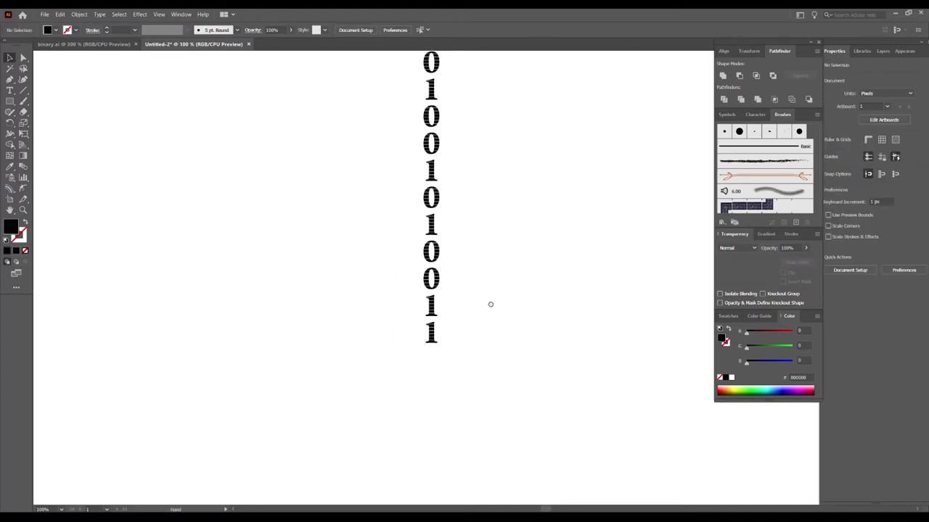
{"action": "scroll", "coordinate": [489, 305], "scroll_direction": "right", "scroll_amount": 1}
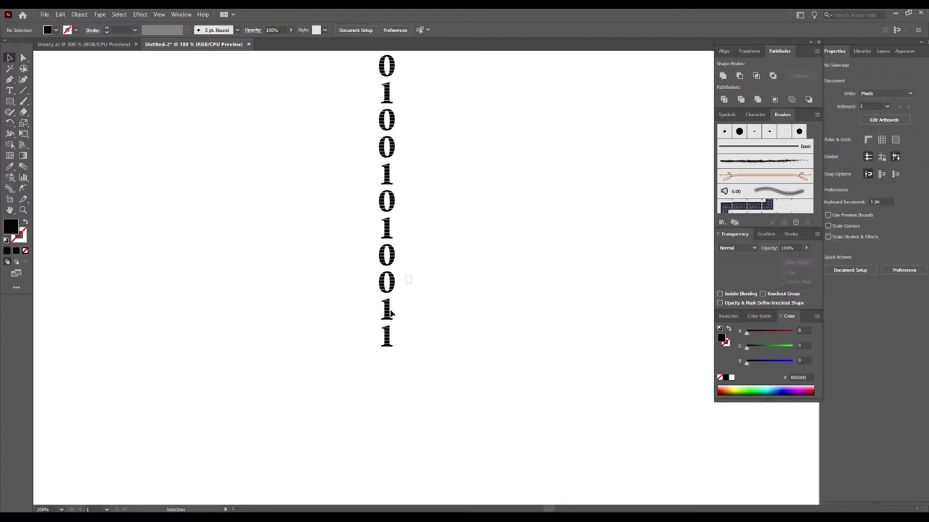
Copy the bottom 0-1-1 digits further down the column.
{"action": "left_click_drag", "start_coordinate": [406, 272], "coordinate": [367, 374]}
{"action": "left_click_drag", "start_coordinate": [392, 290], "coordinate": [387, 372]}
{"action": "scroll", "coordinate": [425, 364], "scroll_direction": "down", "scroll_amount": 1}
{"action": "left_click", "coordinate": [440, 359]}
{"action": "scroll", "coordinate": [441, 358], "scroll_direction": "right", "scroll_amount": 1}
{"action": "scroll", "coordinate": [439, 191], "scroll_direction": "down", "scroll_amount": 1}
{"action": "left_click_drag", "start_coordinate": [426, 120], "coordinate": [431, 123]}
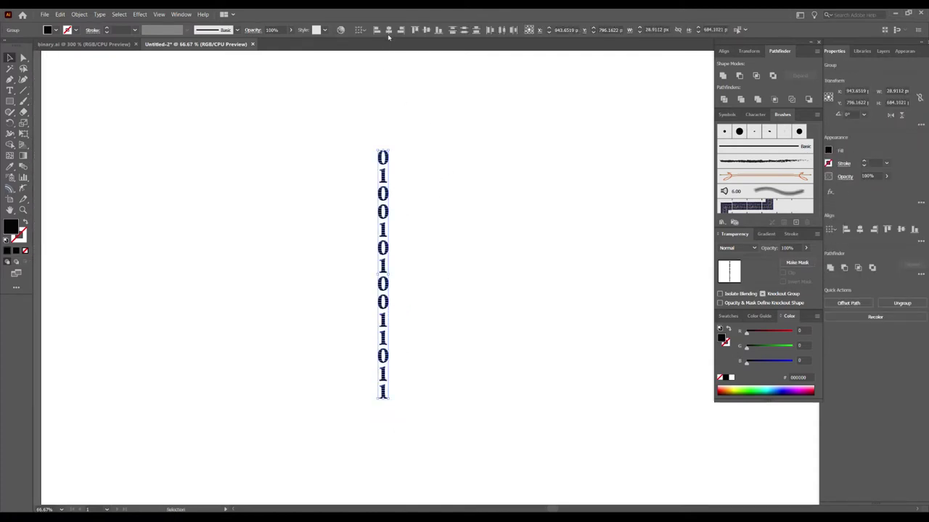
{"action": "left_click", "coordinate": [449, 136]}
{"action": "scroll", "coordinate": [456, 288], "scroll_direction": "down", "scroll_amount": 2}
{"action": "scroll", "coordinate": [396, 193], "scroll_direction": "up", "scroll_amount": 2, "text": "alt"}
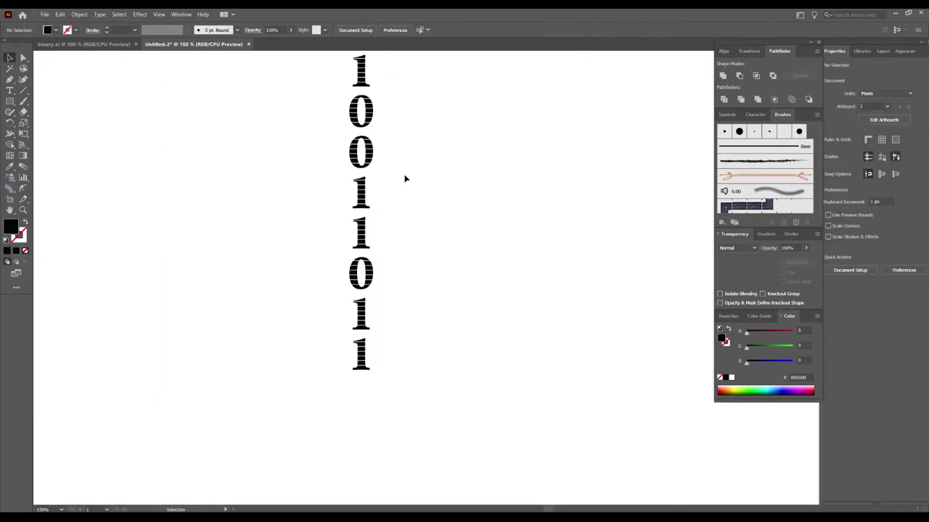
Copy the lower block of digits to just under the column's bottom.
{"action": "left_click_drag", "start_coordinate": [440, 141], "coordinate": [297, 361]}
{"action": "scroll", "coordinate": [341, 338], "scroll_direction": "down", "scroll_amount": 1, "text": "alt"}
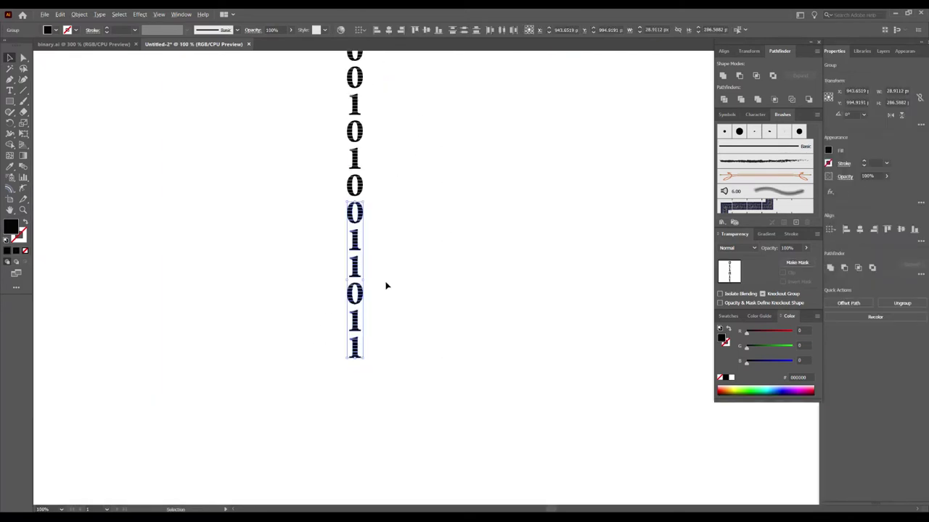
{"action": "left_click", "coordinate": [359, 188]}
{"action": "left_click_drag", "start_coordinate": [379, 202], "coordinate": [295, 398]}
{"action": "left_click_drag", "start_coordinate": [360, 233], "coordinate": [363, 385]}
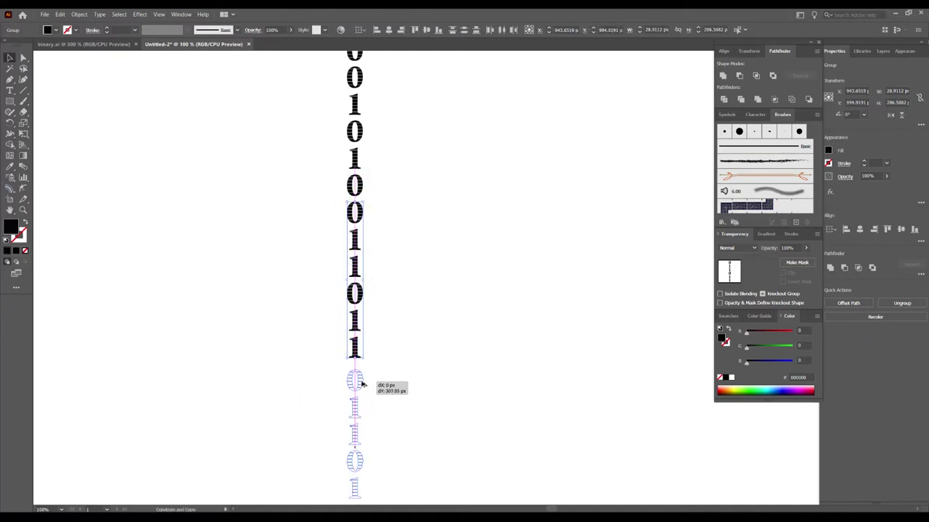
{"action": "left_click_drag", "start_coordinate": [362, 385], "coordinate": [364, 378]}
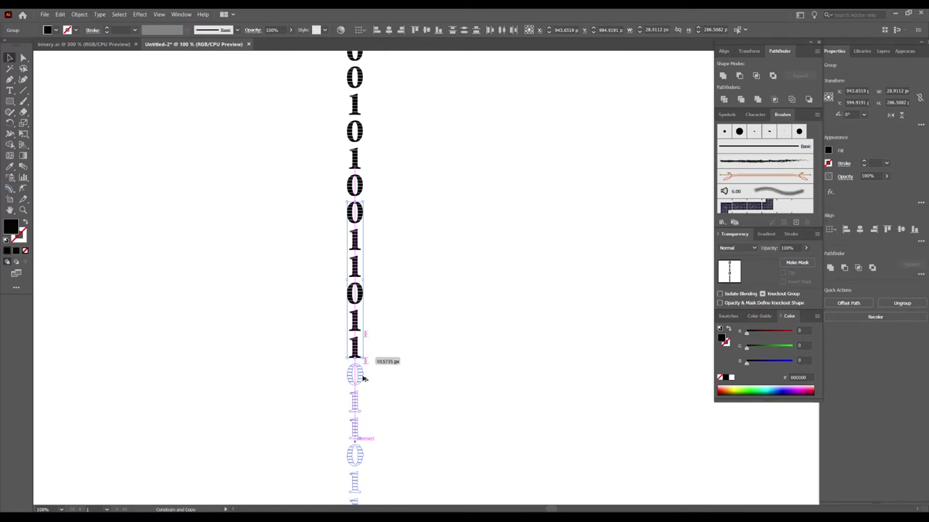
{"action": "left_click_drag", "start_coordinate": [364, 378], "coordinate": [364, 378]}
{"action": "left_click", "coordinate": [452, 346]}
Scale the entire digit column shorter vertically.
{"action": "scroll", "coordinate": [473, 305], "scroll_direction": "down", "scroll_amount": 2}
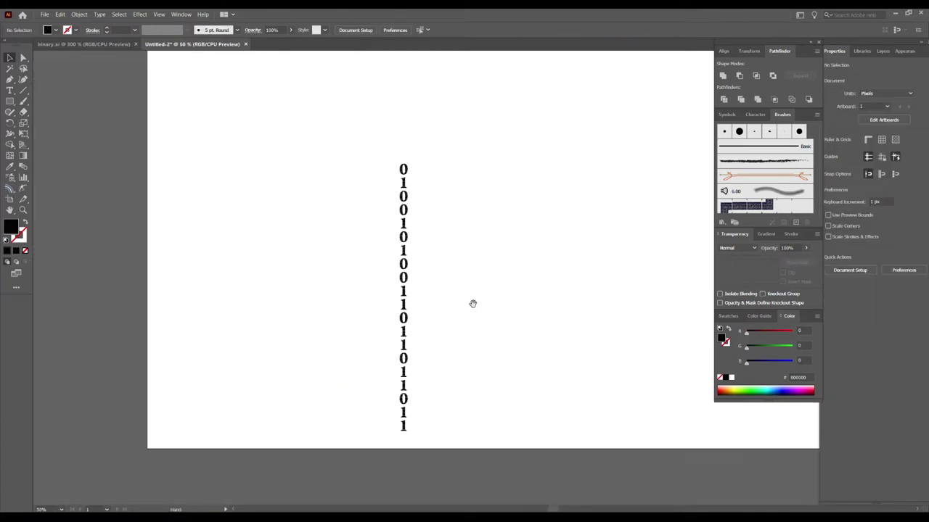
{"action": "left_click_drag", "start_coordinate": [357, 456], "coordinate": [410, 131]}
{"action": "scroll", "coordinate": [409, 476], "scroll_direction": "up", "scroll_amount": 3}
{"action": "left_click_drag", "start_coordinate": [398, 470], "coordinate": [420, 286]}
{"action": "left_click", "coordinate": [468, 287]}
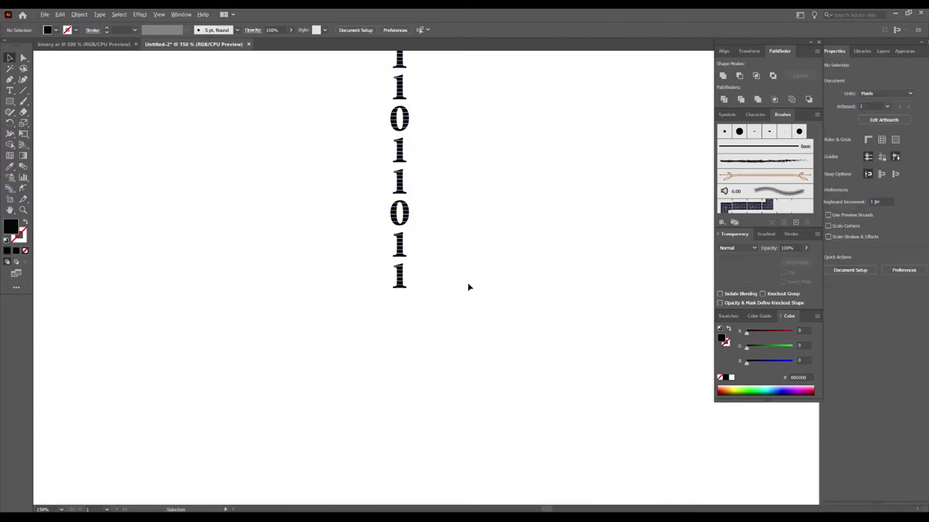
{"action": "scroll", "coordinate": [468, 287], "scroll_direction": "down", "scroll_amount": 2}
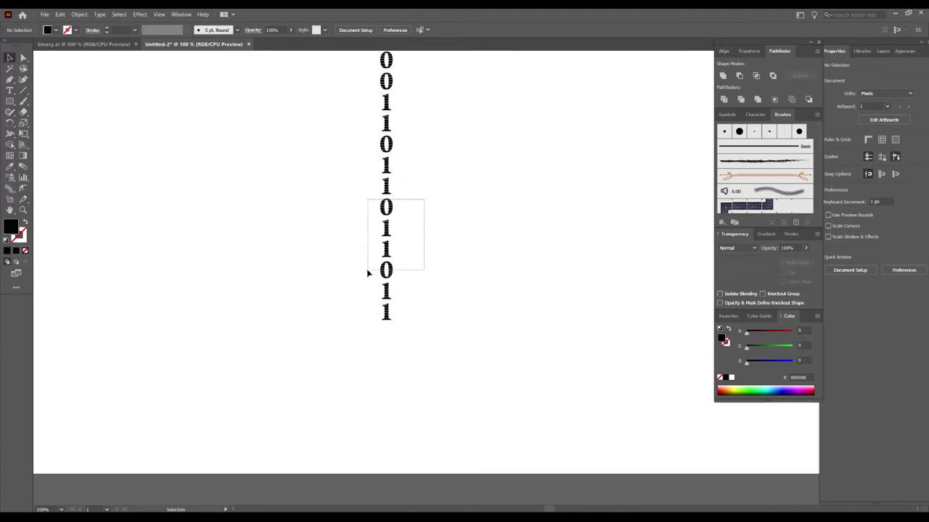
{"action": "left_click_drag", "start_coordinate": [468, 91], "coordinate": [434, 239]}
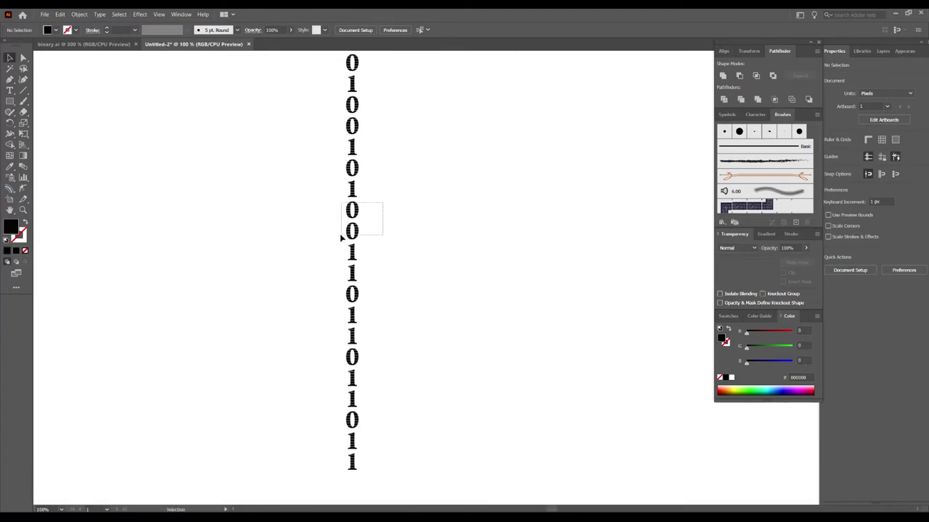
Copy the 0-0-1 digits to the column bottom and zoom out to view it.
{"action": "left_click_drag", "start_coordinate": [340, 238], "coordinate": [336, 261]}
{"action": "scroll", "coordinate": [386, 203], "scroll_direction": "down", "scroll_amount": 2}
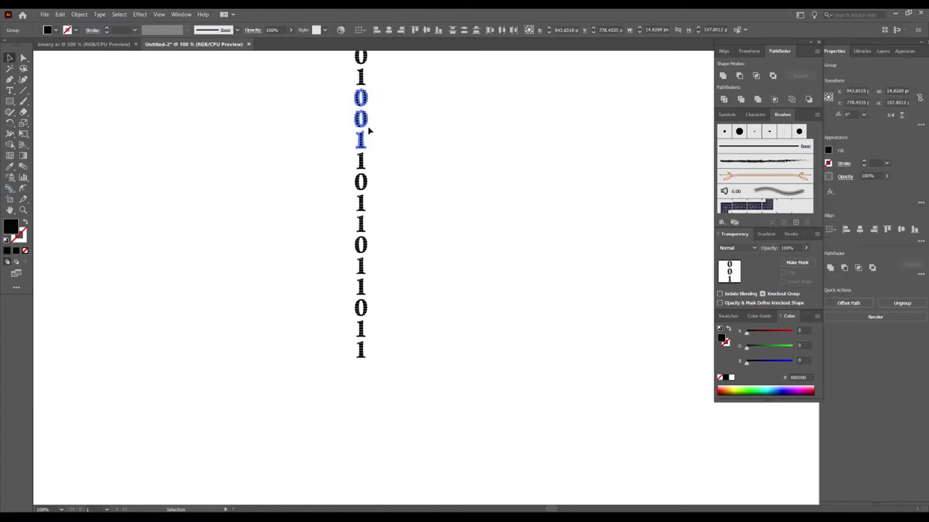
{"action": "left_click_drag", "start_coordinate": [362, 127], "coordinate": [354, 403]}
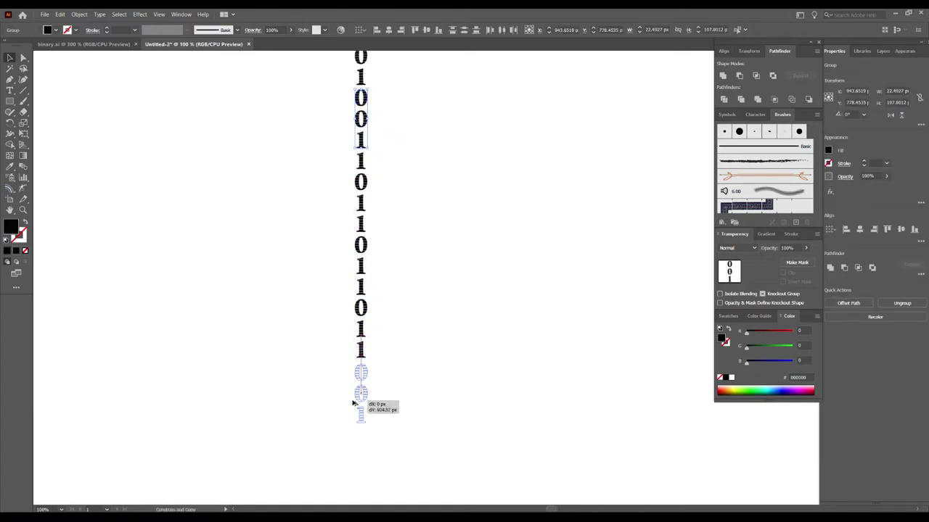
{"action": "left_click", "coordinate": [410, 364]}
{"action": "key", "text": "ctrl+minus"}
{"action": "key", "text": "ctrl+minus"}
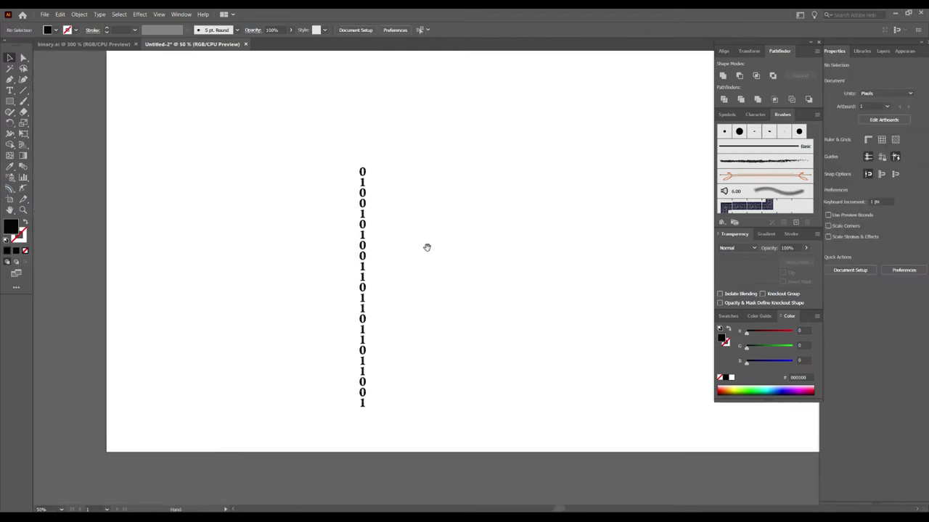
Copy the top digits of the column and place them beside its lower half.
{"action": "left_click_drag", "start_coordinate": [417, 132], "coordinate": [338, 276]}
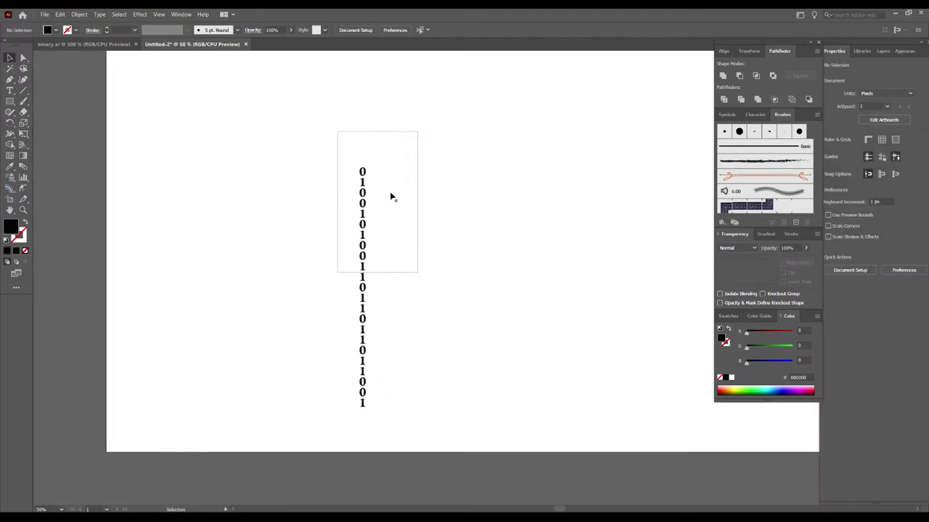
{"action": "left_click_drag", "start_coordinate": [389, 203], "coordinate": [368, 177]}
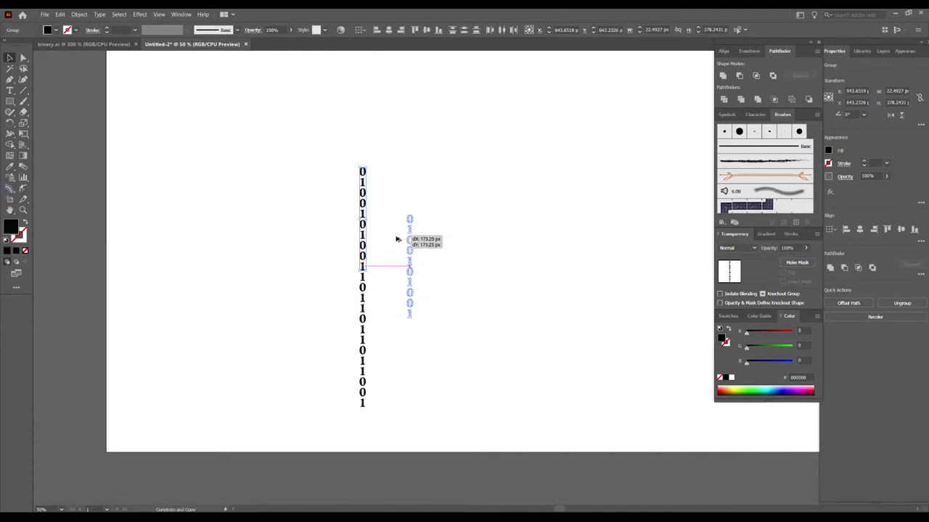
{"action": "mouse_move", "coordinate": [363, 174]}
{"action": "left_mouse_down"}
{"action": "mouse_move", "coordinate": [400, 232]}
{"action": "mouse_move", "coordinate": [349, 288]}
{"action": "left_mouse_up"}
{"action": "key", "text": "ctrl+z"}
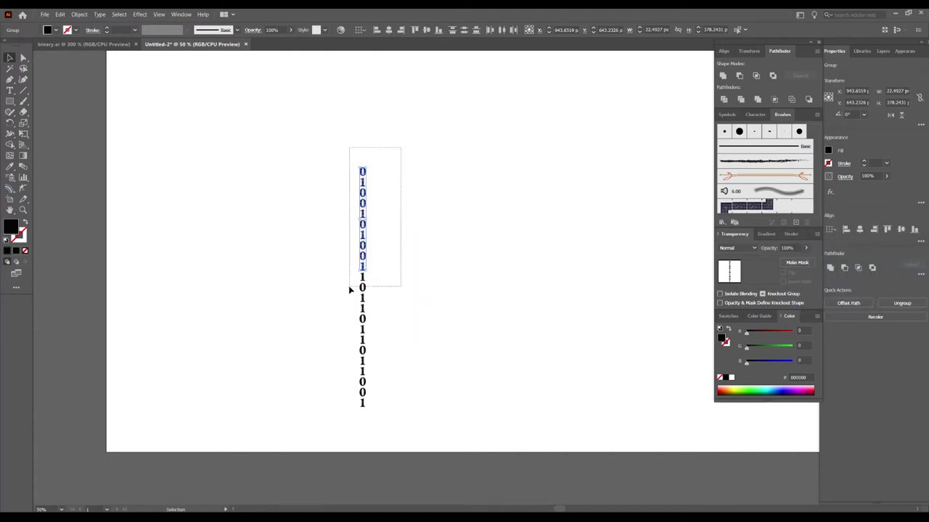
{"action": "left_click_drag", "start_coordinate": [368, 227], "coordinate": [379, 332]}
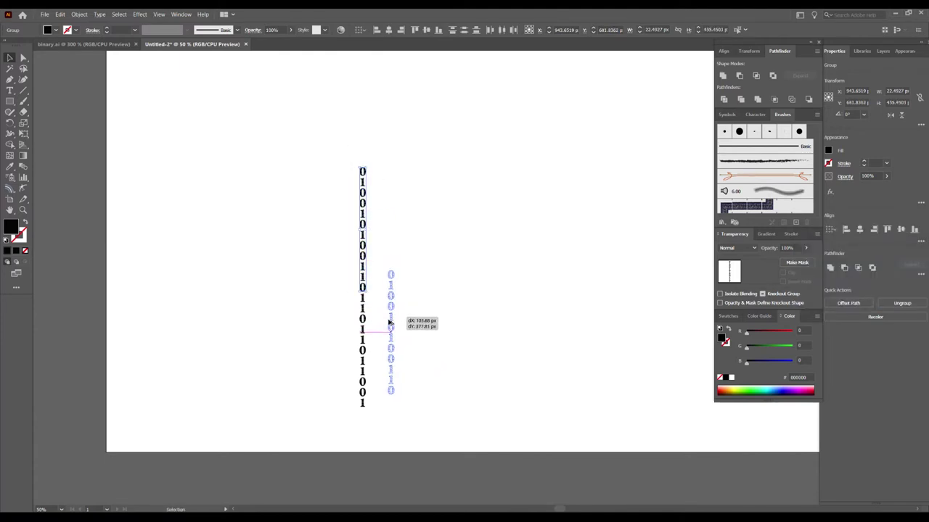
{"action": "left_click_drag", "start_coordinate": [379, 332], "coordinate": [380, 334]}
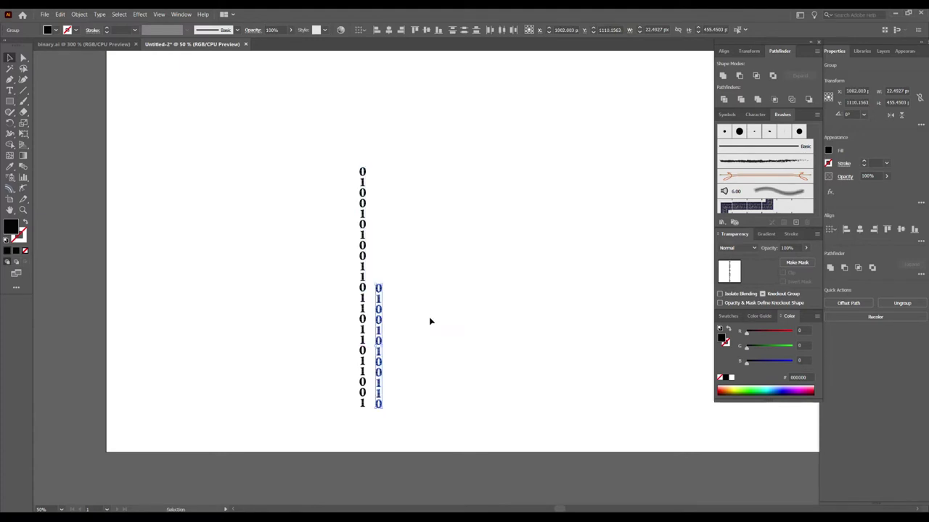
Copy the lower digit group up and to the right, then align the new right-hand column.
{"action": "left_click", "coordinate": [429, 322]}
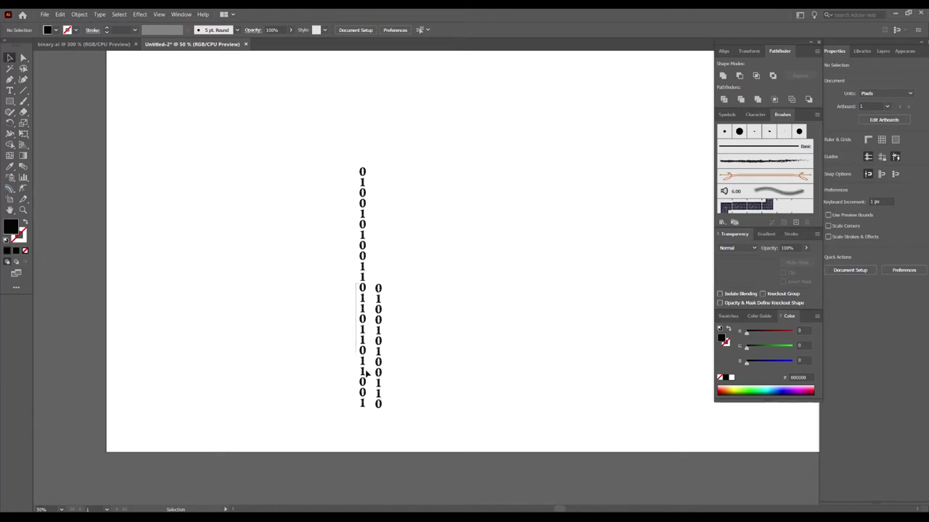
{"action": "left_click", "coordinate": [367, 403]}
{"action": "left_click_drag", "start_coordinate": [368, 369], "coordinate": [383, 259]}
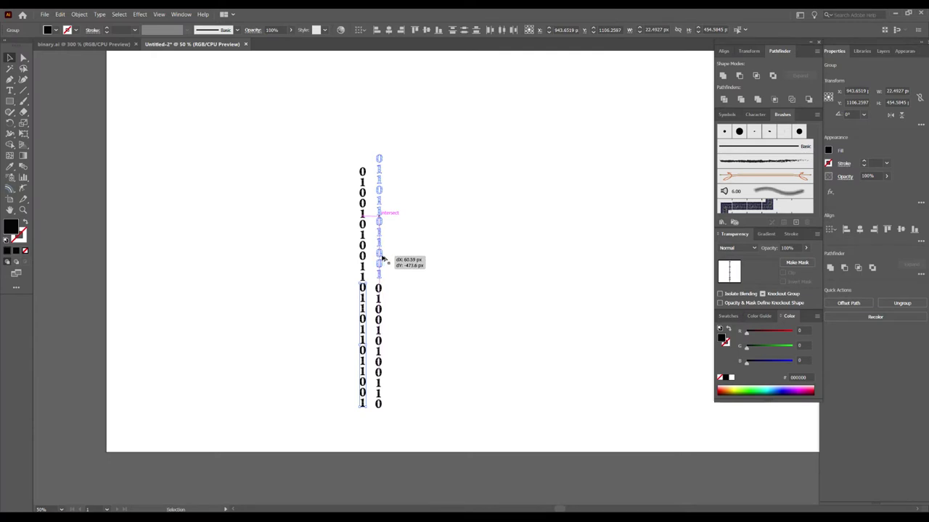
{"action": "left_click_drag", "start_coordinate": [414, 130], "coordinate": [369, 418]}
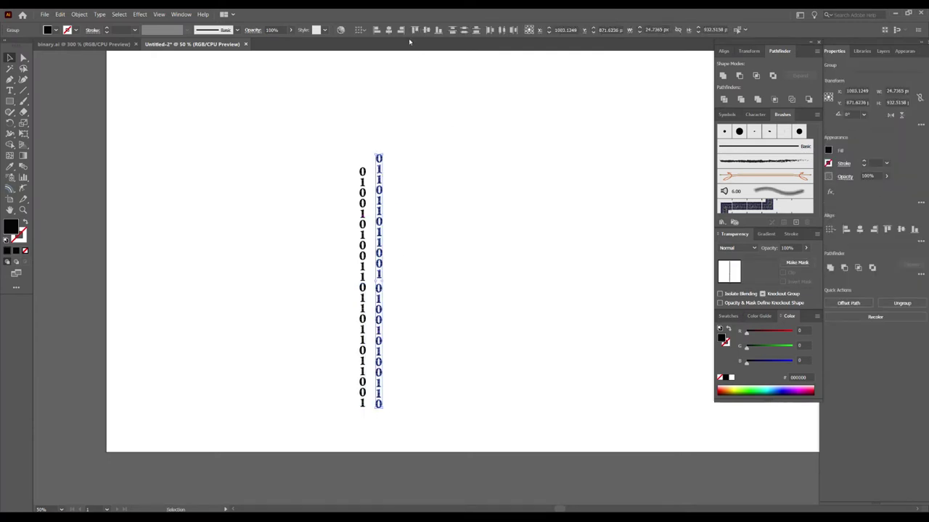
{"action": "left_click", "coordinate": [388, 32]}
{"action": "left_click", "coordinate": [419, 158]}
{"action": "scroll", "coordinate": [380, 170], "scroll_direction": "up", "scroll_amount": 4}
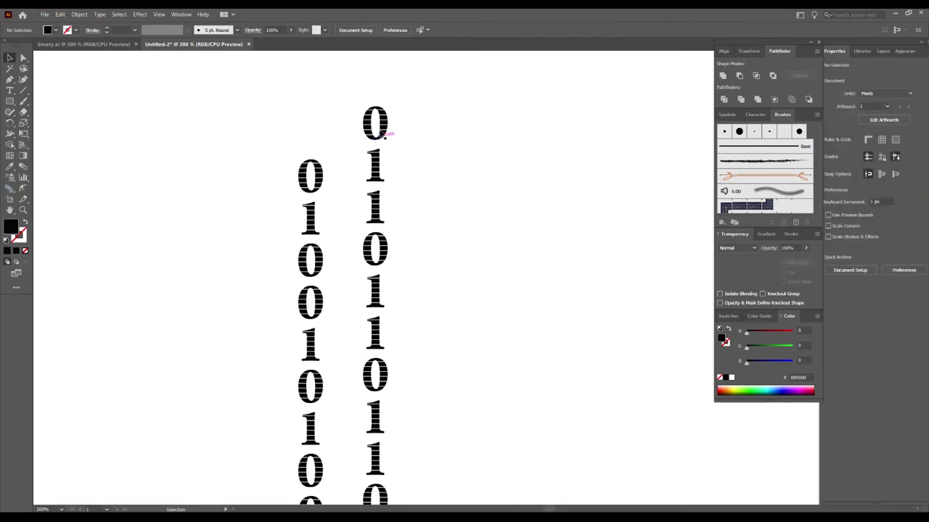
Delete the extra top 0 and 1 from the right column.
{"action": "left_click_drag", "start_coordinate": [320, 88], "coordinate": [421, 148]}
{"action": "key", "text": "Delete"}
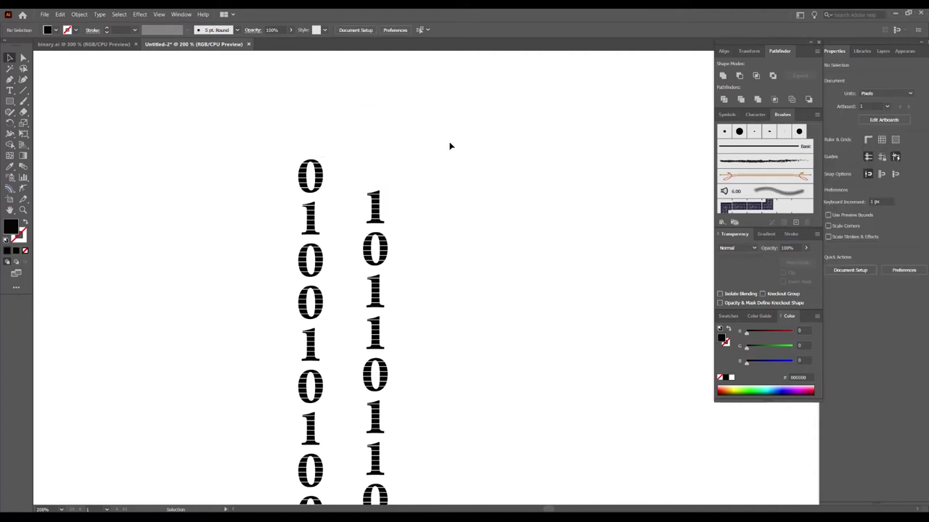
{"action": "scroll", "coordinate": [448, 184], "scroll_direction": "down", "scroll_amount": 2}
{"action": "left_click_drag", "start_coordinate": [436, 158], "coordinate": [441, 180]}
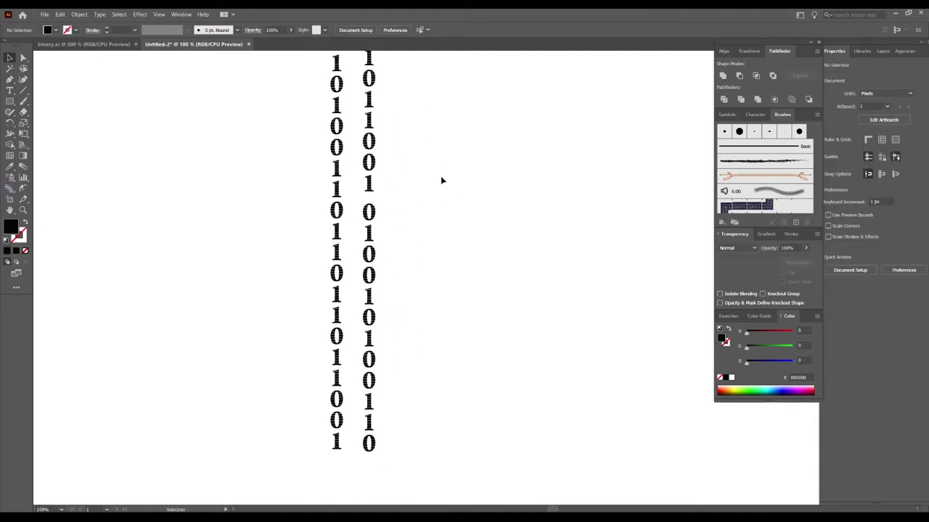
{"action": "scroll", "coordinate": [447, 198], "scroll_direction": "up", "scroll_amount": 5}
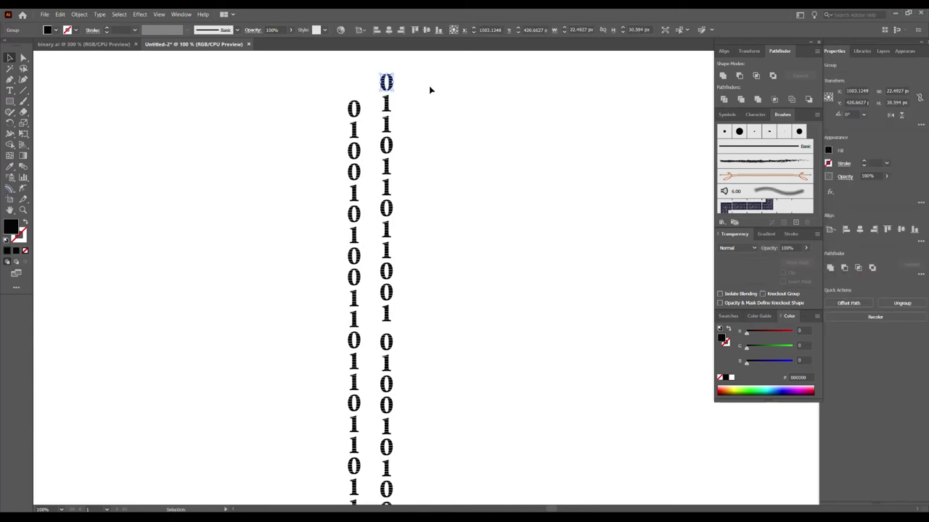
Move the upper group of right-column digits down to close the gap.
{"action": "left_click_drag", "start_coordinate": [430, 90], "coordinate": [374, 314]}
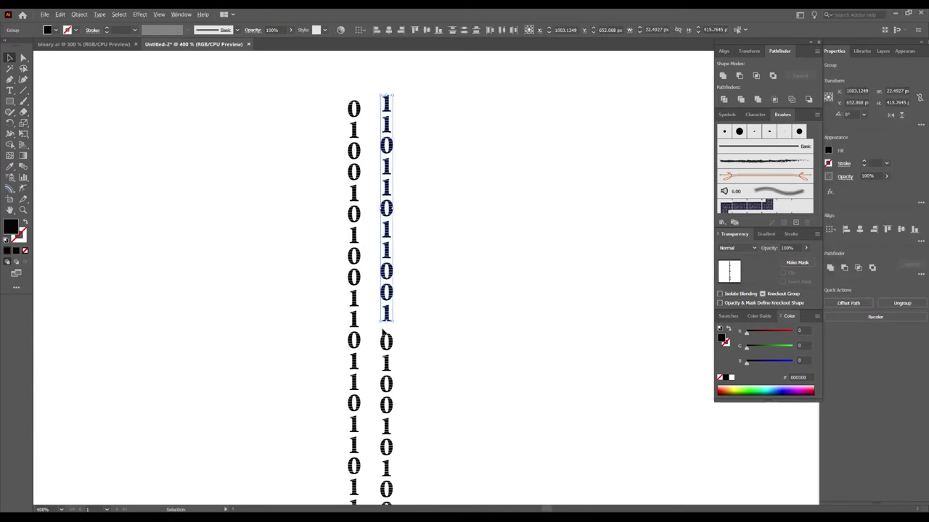
{"action": "scroll", "coordinate": [383, 322], "scroll_direction": "up", "scroll_amount": 4}
{"action": "left_click_drag", "start_coordinate": [388, 302], "coordinate": [388, 325]}
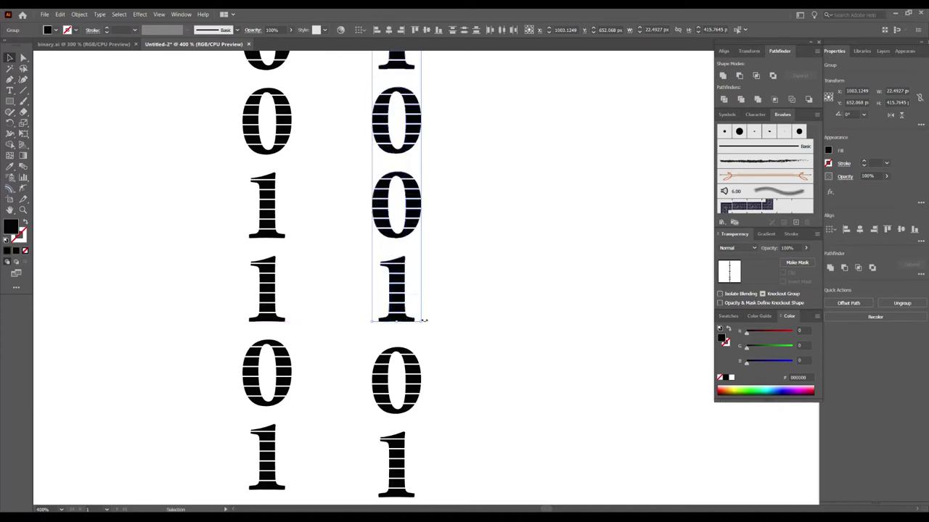
{"action": "left_click", "coordinate": [391, 236]}
{"action": "scroll", "coordinate": [392, 240], "scroll_direction": "up", "scroll_amount": 1}
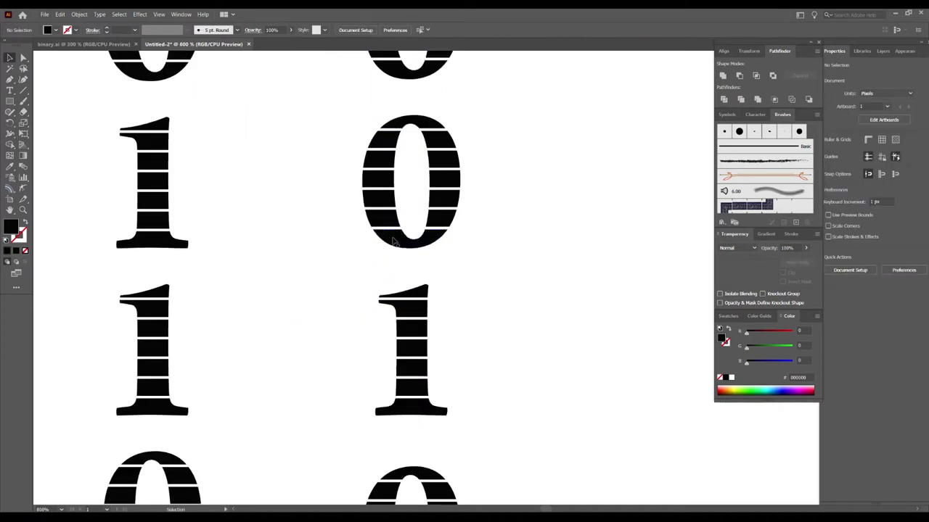
Nudge the lone 0 so it sits evenly spaced between its neighbours.
{"action": "left_click_drag", "start_coordinate": [394, 242], "coordinate": [394, 246]}
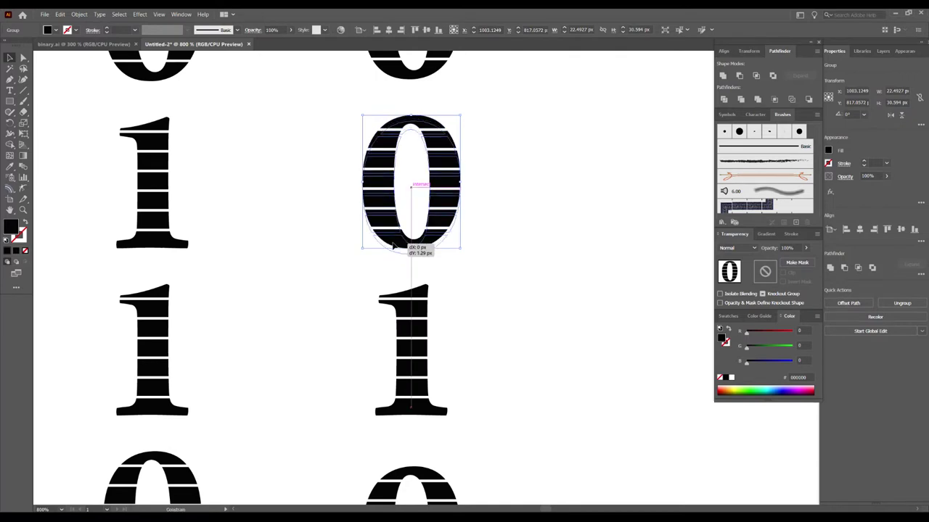
{"action": "left_click_drag", "start_coordinate": [394, 245], "coordinate": [396, 242]}
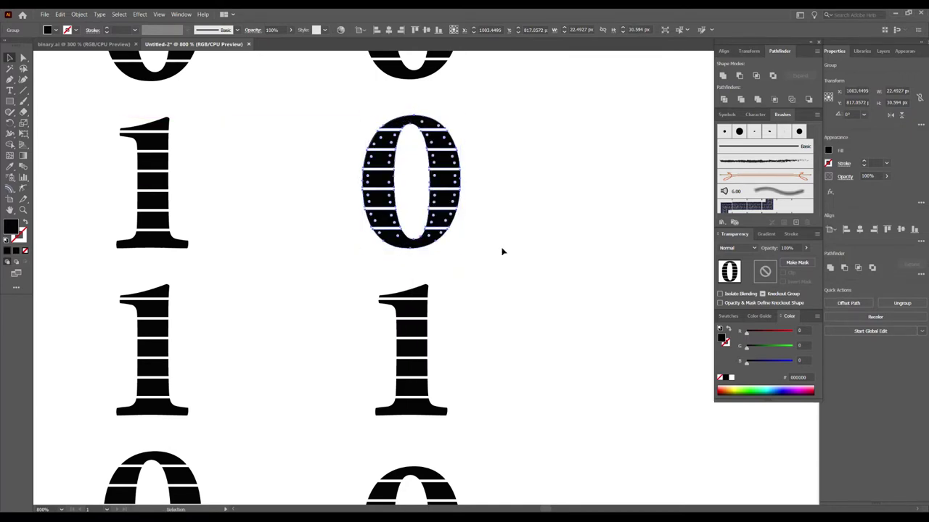
{"action": "left_click", "coordinate": [527, 296]}
{"action": "scroll", "coordinate": [528, 296], "scroll_direction": "down", "scroll_amount": 5}
{"action": "scroll", "coordinate": [528, 296], "scroll_direction": "down", "scroll_amount": 2}
{"action": "left_click_drag", "start_coordinate": [586, 293], "coordinate": [527, 255]}
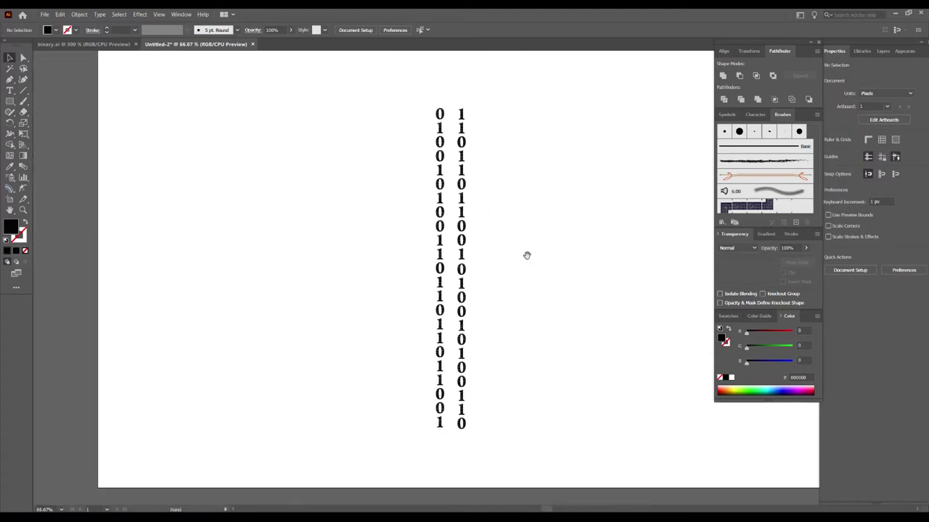
Raise the lower right-column digits slightly to match the left column's row spacing.
{"action": "scroll", "coordinate": [474, 283], "scroll_direction": "up", "scroll_amount": 5}
{"action": "mouse_move", "coordinate": [475, 284]}
{"action": "left_mouse_down"}
{"action": "mouse_move", "coordinate": [471, 332]}
{"action": "mouse_move", "coordinate": [481, 256]}
{"action": "mouse_move", "coordinate": [458, 346]}
{"action": "left_mouse_up"}
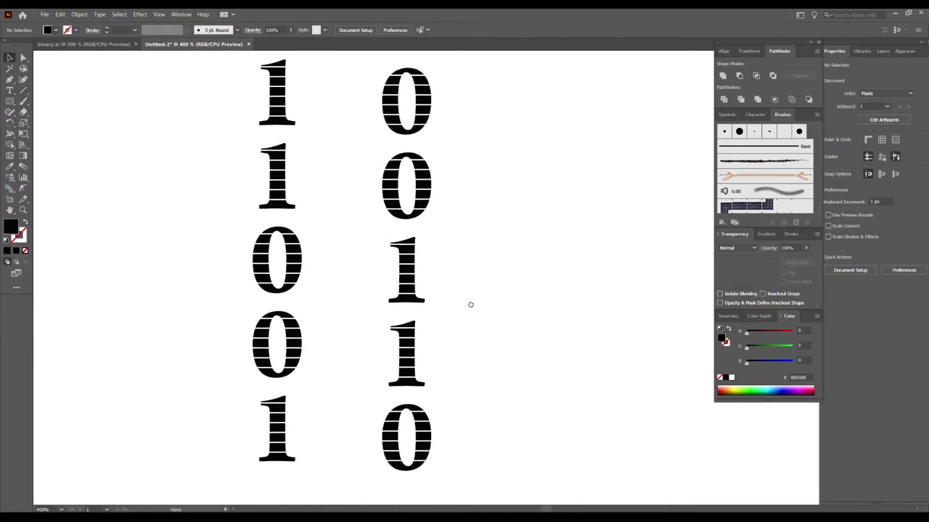
{"action": "scroll", "coordinate": [457, 346], "scroll_direction": "down", "scroll_amount": 2}
{"action": "scroll", "coordinate": [457, 346], "scroll_direction": "down", "scroll_amount": 2}
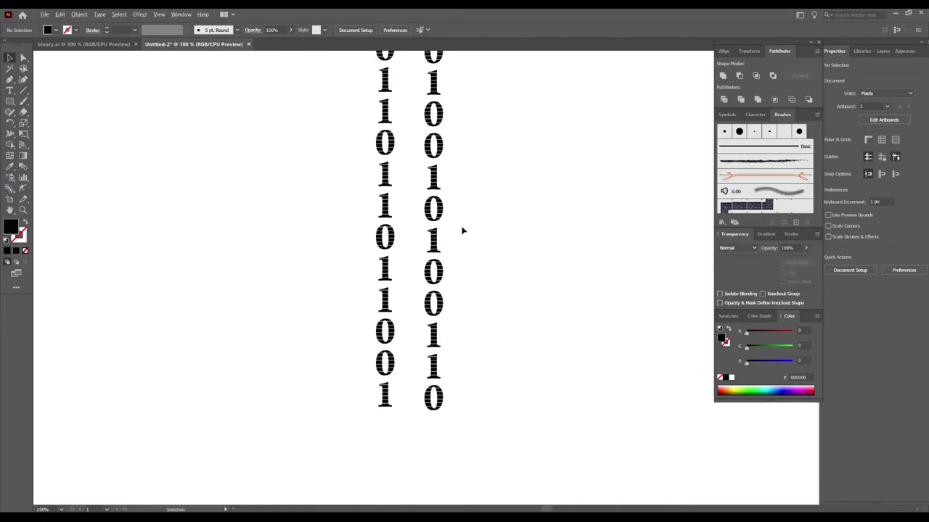
{"action": "scroll", "coordinate": [460, 230], "scroll_direction": "down", "scroll_amount": 1}
{"action": "left_click_drag", "start_coordinate": [464, 259], "coordinate": [457, 284]}
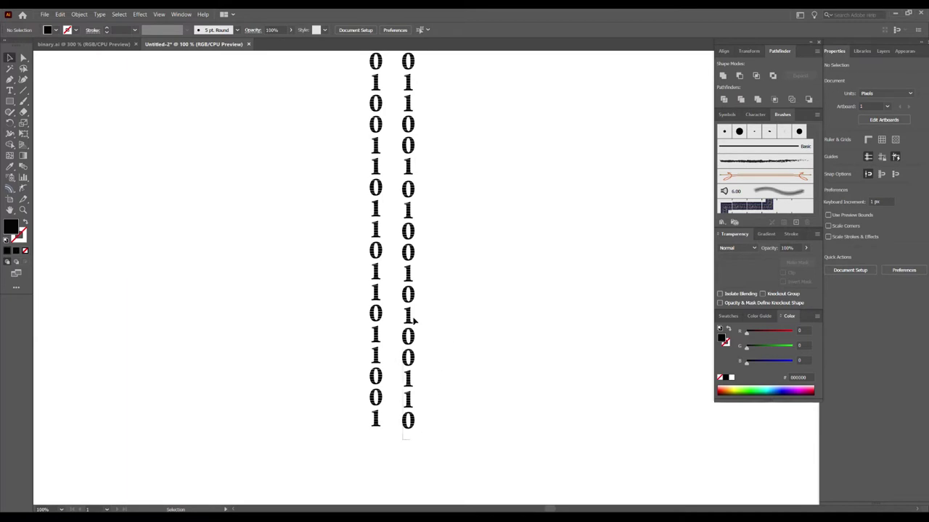
{"action": "left_click_drag", "start_coordinate": [425, 216], "coordinate": [424, 182]}
{"action": "left_click_drag", "start_coordinate": [424, 182], "coordinate": [425, 182]}
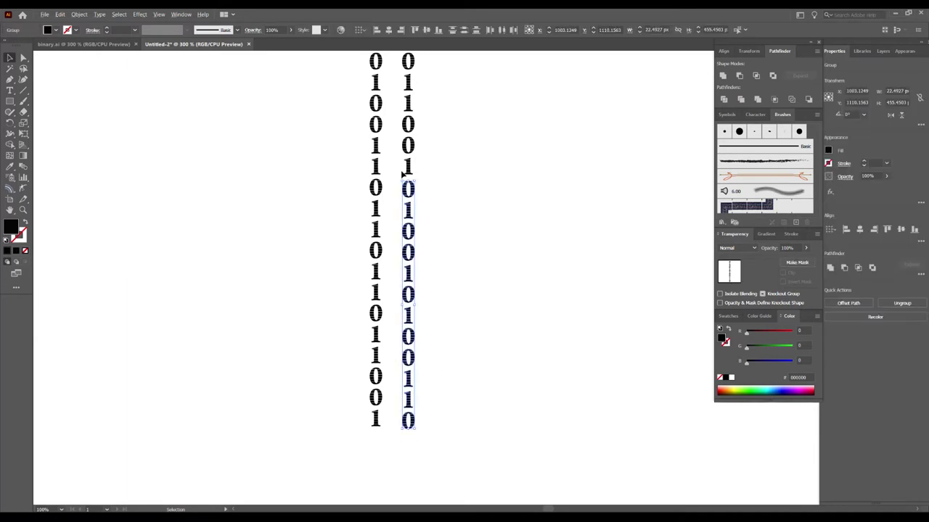
{"action": "scroll", "coordinate": [403, 175], "scroll_direction": "up", "scroll_amount": 5}
{"action": "left_click_drag", "start_coordinate": [428, 235], "coordinate": [427, 231]}
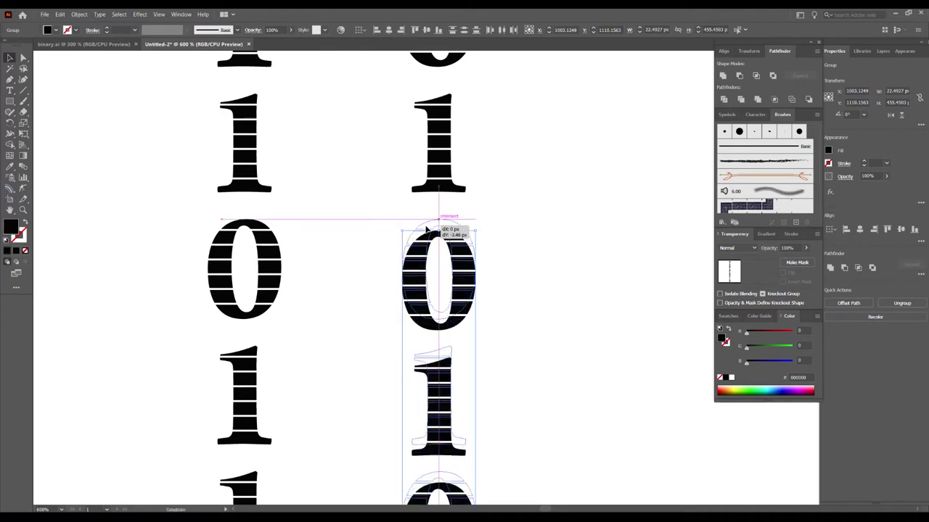
{"action": "left_click_drag", "start_coordinate": [427, 232], "coordinate": [426, 229]}
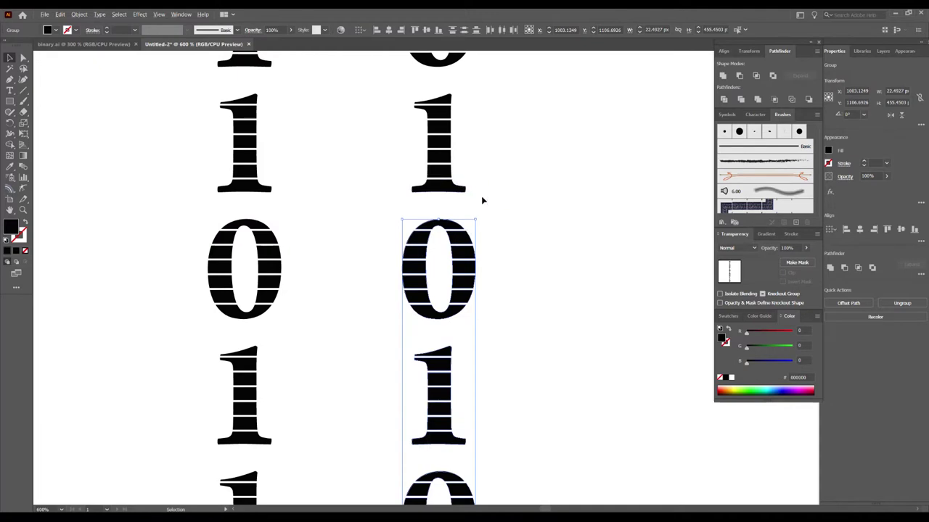
Check the 1 1 row's alignment across both columns and inspect the lower rows.
{"action": "scroll", "coordinate": [496, 213], "scroll_direction": "down", "scroll_amount": 3}
{"action": "scroll", "coordinate": [518, 197], "scroll_direction": "up", "scroll_amount": 1}
{"action": "left_click_drag", "start_coordinate": [490, 187], "coordinate": [336, 216]}
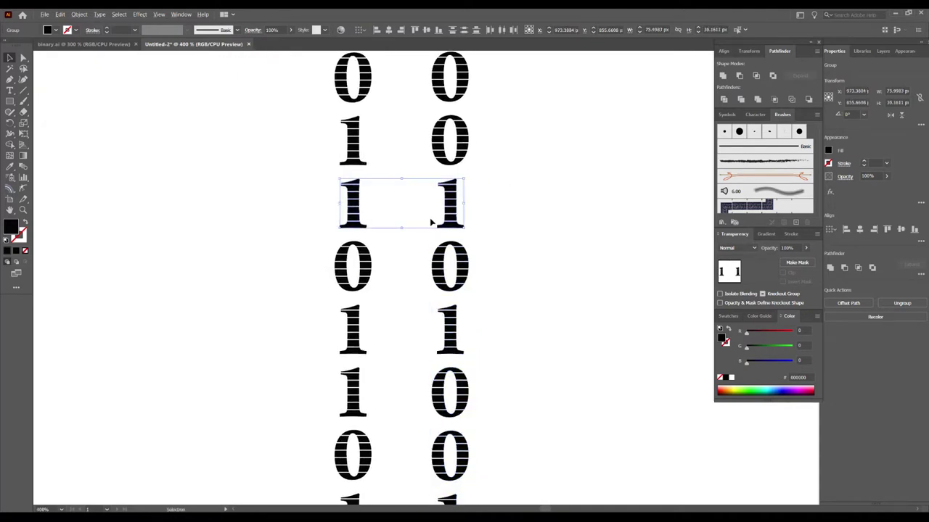
{"action": "scroll", "coordinate": [431, 222], "scroll_direction": "up", "scroll_amount": 3}
{"action": "scroll", "coordinate": [431, 221], "scroll_direction": "down", "scroll_amount": 3}
{"action": "left_click", "coordinate": [525, 265]}
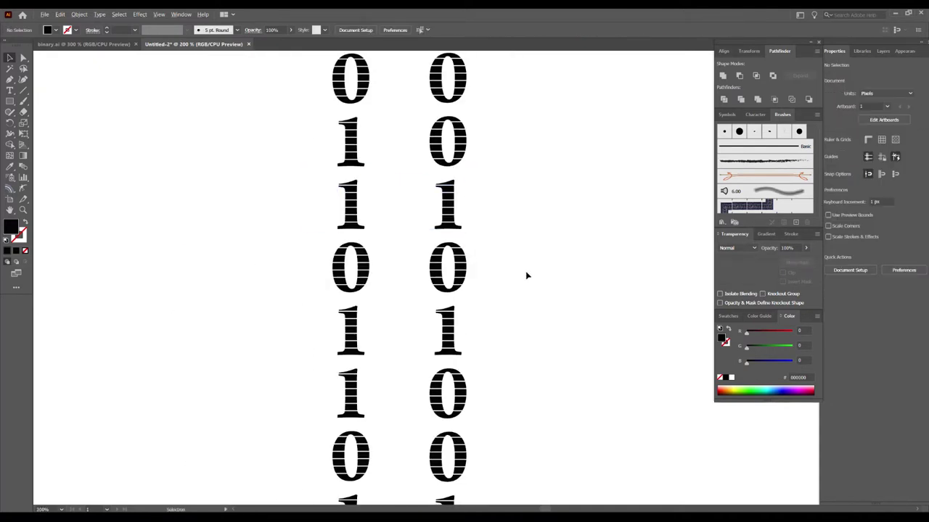
{"action": "scroll", "coordinate": [524, 266], "scroll_direction": "down", "scroll_amount": 3}
{"action": "scroll", "coordinate": [357, 404], "scroll_direction": "up", "scroll_amount": 1}
{"action": "scroll", "coordinate": [356, 404], "scroll_direction": "up", "scroll_amount": 4}
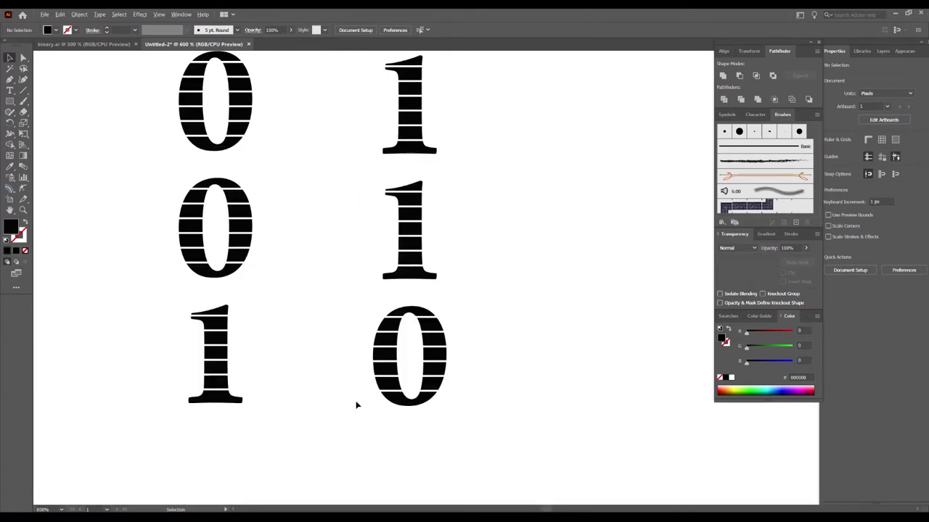
{"action": "left_click_drag", "start_coordinate": [348, 238], "coordinate": [336, 340]}
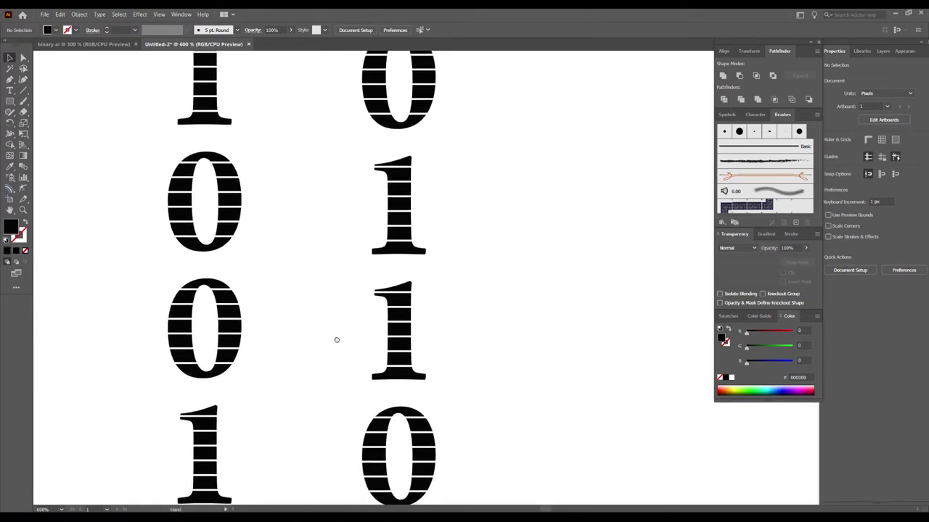
{"action": "scroll", "coordinate": [336, 344], "scroll_direction": "down", "scroll_amount": 4}
{"action": "scroll", "coordinate": [375, 322], "scroll_direction": "down", "scroll_amount": 2}
{"action": "scroll", "coordinate": [374, 322], "scroll_direction": "down", "scroll_amount": 1}
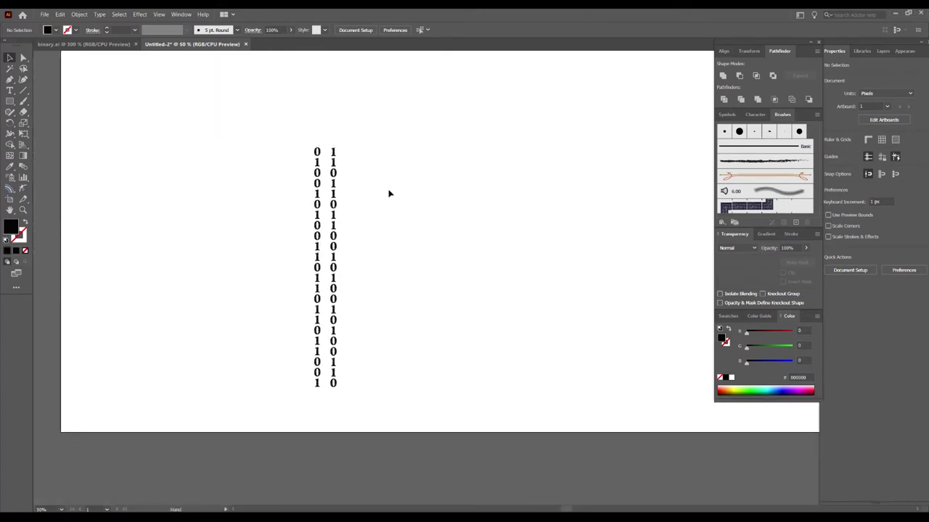
Duplicate the left column rightward as a third column and shift the middle column about 34 px left.
{"action": "left_click_drag", "start_coordinate": [284, 140], "coordinate": [321, 402]}
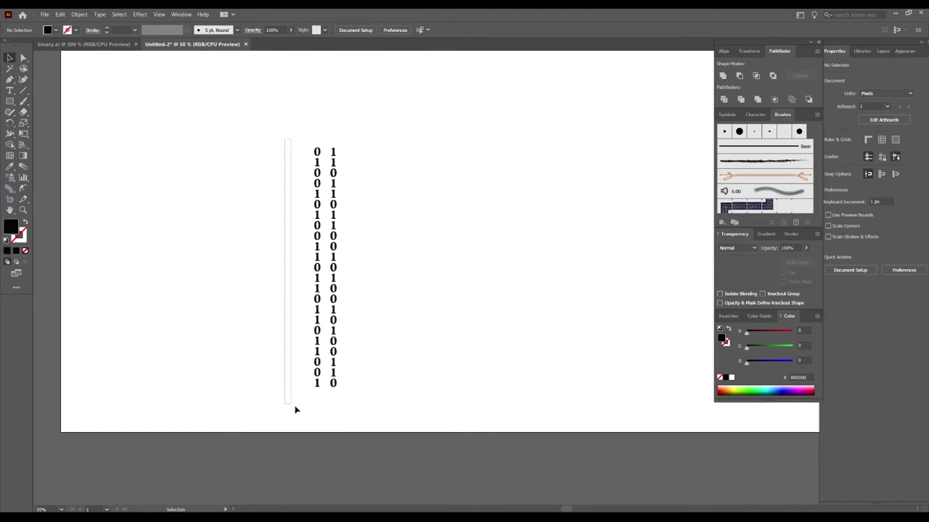
{"action": "left_click_drag", "start_coordinate": [322, 257], "coordinate": [350, 259]}
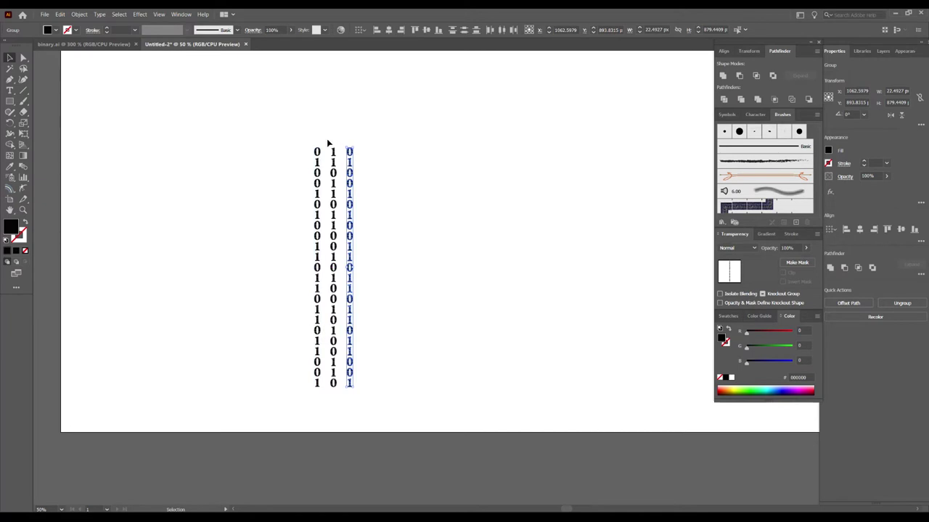
{"action": "left_click", "coordinate": [335, 389]}
{"action": "scroll", "coordinate": [339, 388], "scroll_direction": "up", "scroll_amount": 5}
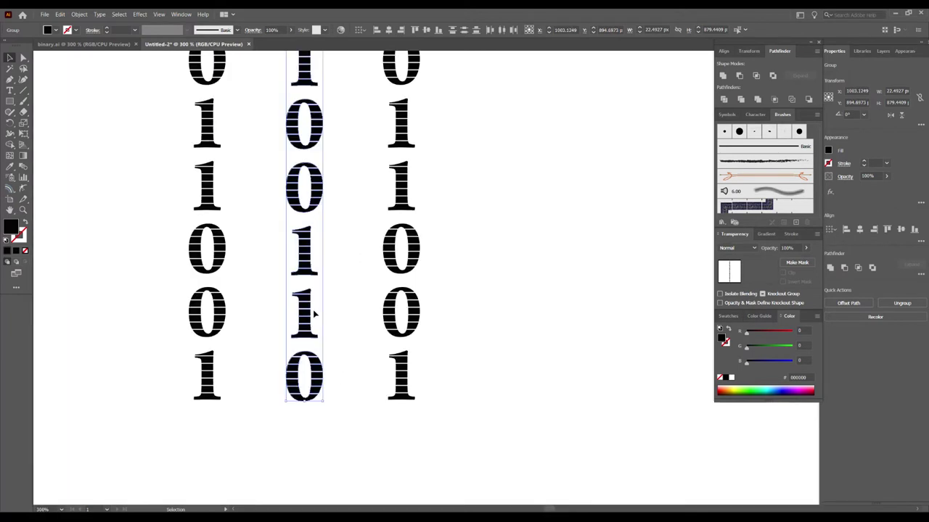
{"action": "left_click_drag", "start_coordinate": [308, 310], "coordinate": [283, 311]}
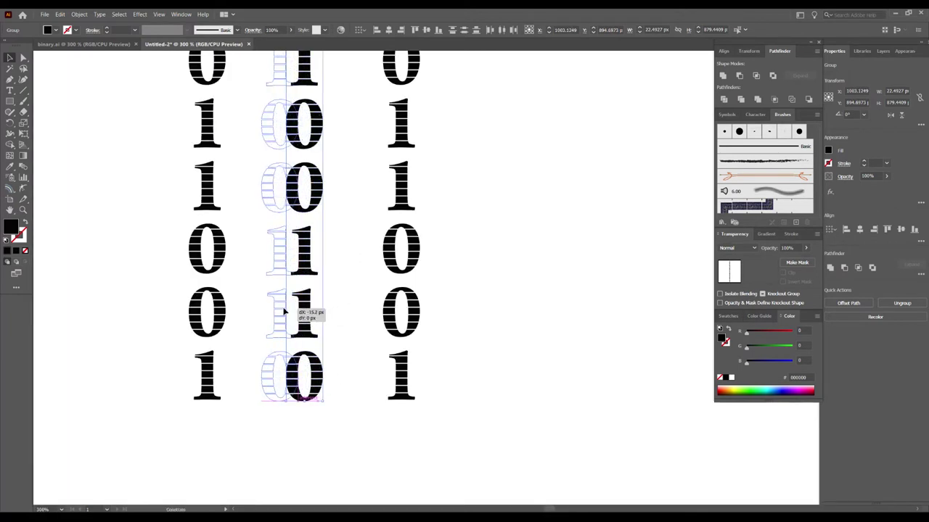
{"action": "left_click", "coordinate": [351, 318]}
{"action": "scroll", "coordinate": [351, 318], "scroll_direction": "down", "scroll_amount": 3}
{"action": "scroll", "coordinate": [439, 312], "scroll_direction": "up", "scroll_amount": 3}
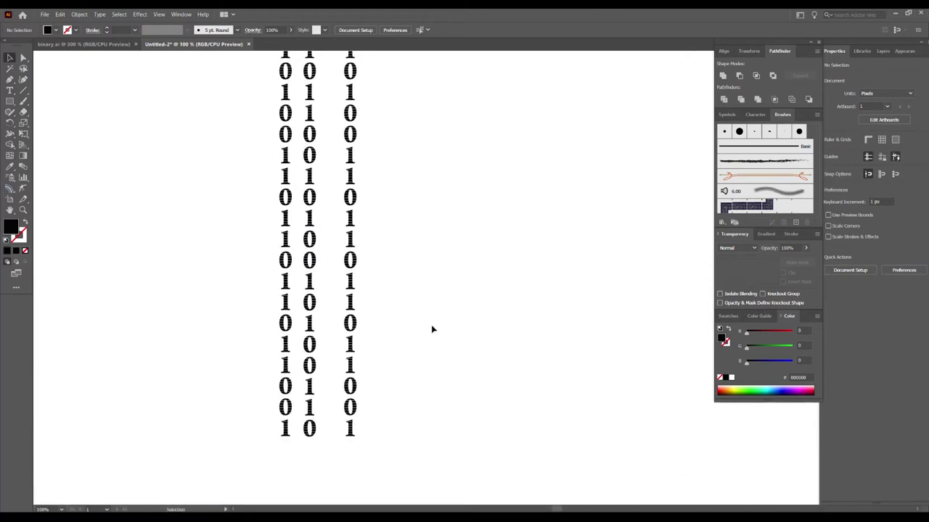
{"action": "scroll", "coordinate": [436, 276], "scroll_direction": "down", "scroll_amount": 2}
{"action": "left_click_drag", "start_coordinate": [385, 307], "coordinate": [388, 309]}
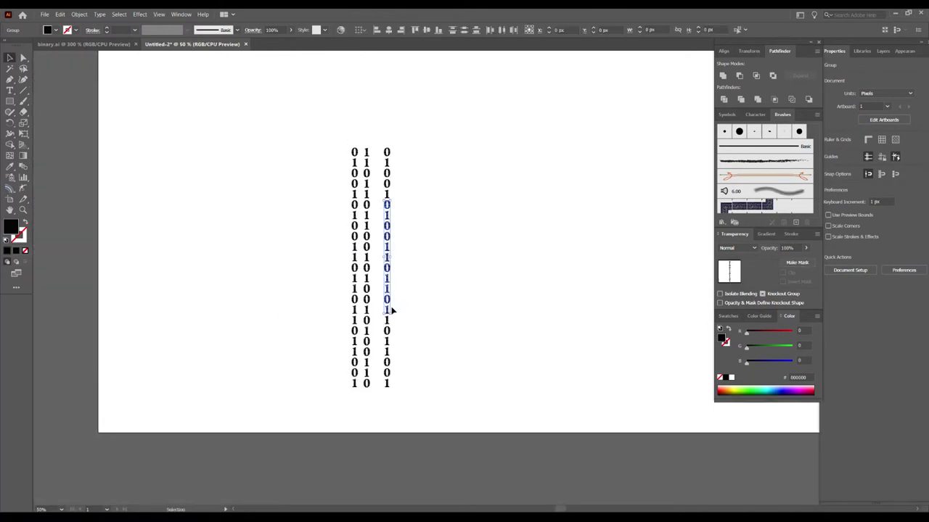
Shift a digit block about 35 px right and move the five-digit chunk down into the third column.
{"action": "left_click_drag", "start_coordinate": [387, 252], "coordinate": [413, 253]}
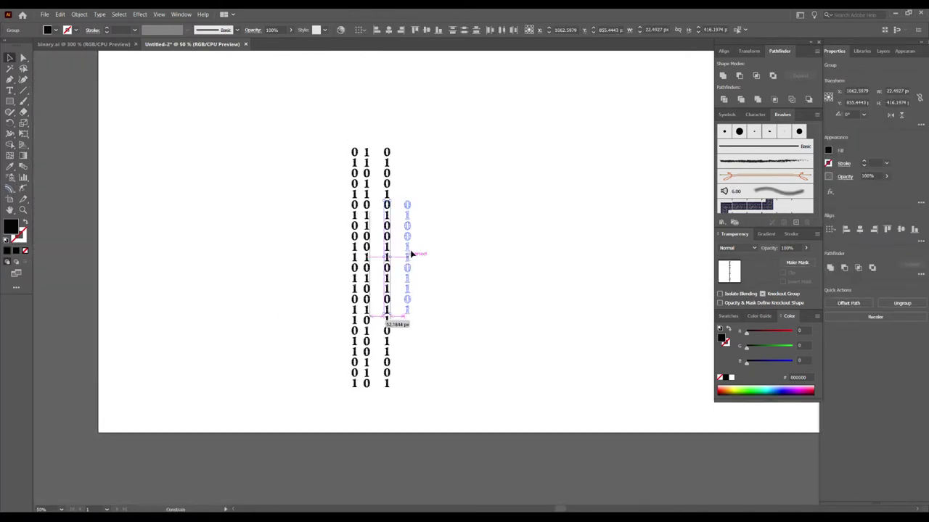
{"action": "left_click", "coordinate": [386, 190]}
{"action": "scroll", "coordinate": [400, 178], "scroll_direction": "up", "scroll_amount": 1}
{"action": "left_click_drag", "start_coordinate": [382, 149], "coordinate": [376, 303]}
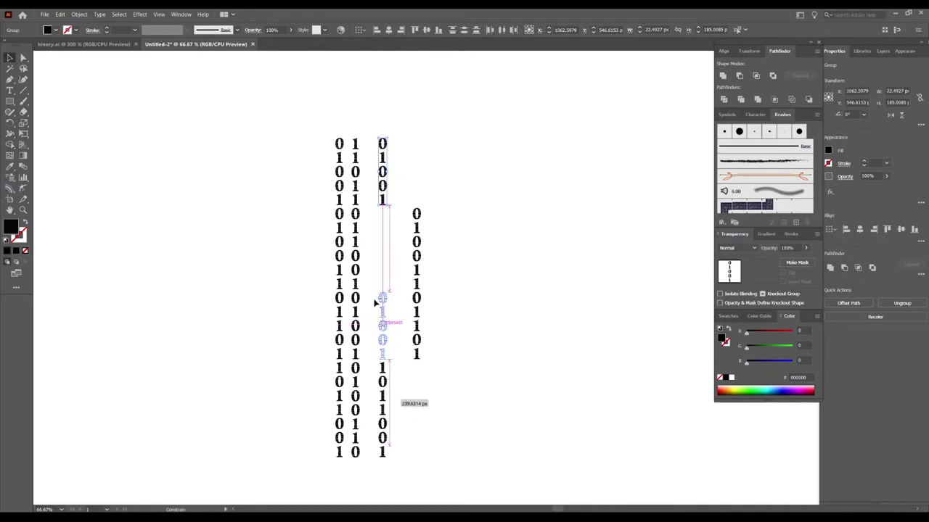
{"action": "left_click_drag", "start_coordinate": [376, 301], "coordinate": [377, 301]}
Move the rebuilt third column up and line it up beside the first two.
{"action": "mouse_move", "coordinate": [470, 183]}
{"action": "left_mouse_down"}
{"action": "mouse_move", "coordinate": [408, 375]}
{"action": "mouse_move", "coordinate": [394, 274]}
{"action": "mouse_move", "coordinate": [415, 361]}
{"action": "left_mouse_up"}
{"action": "left_click_drag", "start_coordinate": [415, 271], "coordinate": [385, 198]}
{"action": "left_click_drag", "start_coordinate": [426, 100], "coordinate": [368, 474]}
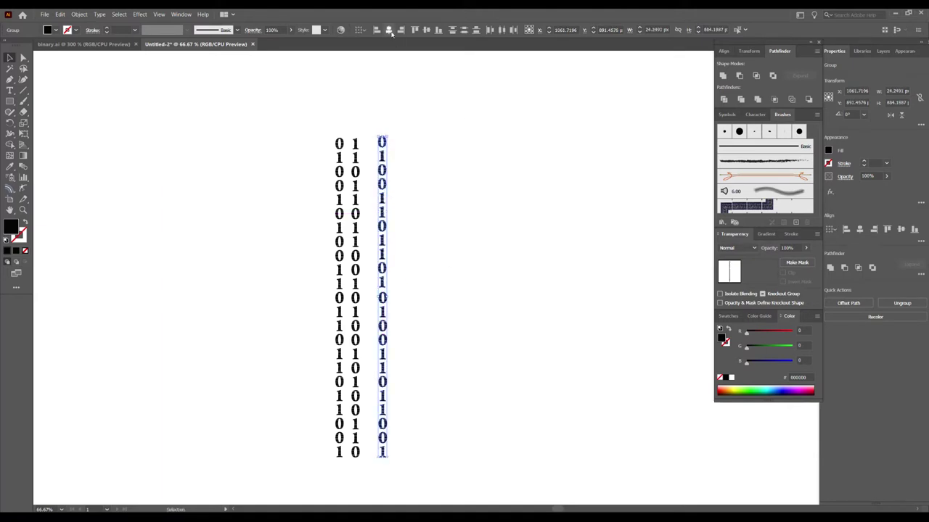
{"action": "left_click", "coordinate": [439, 131]}
{"action": "scroll", "coordinate": [387, 148], "scroll_direction": "up", "scroll_amount": 5}
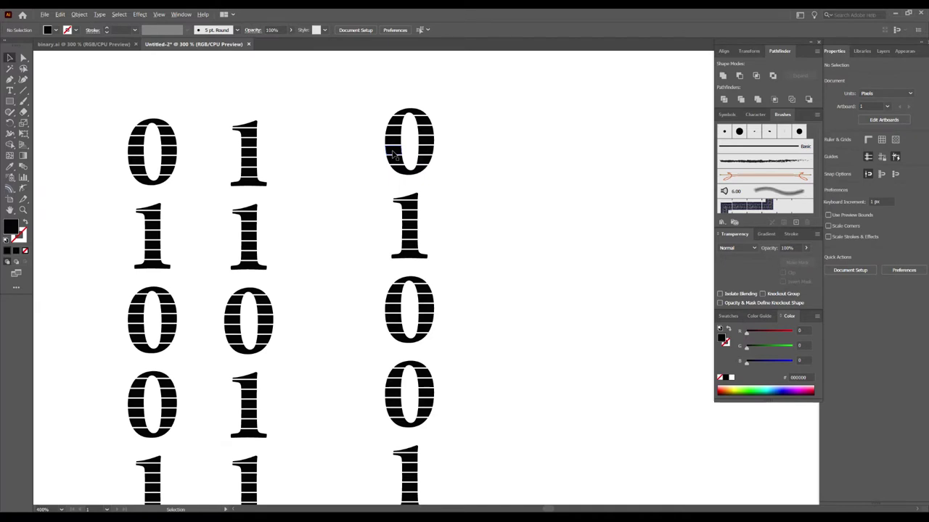
Move the upper digits of the third column down slightly and check the bottom-row zeros.
{"action": "scroll", "coordinate": [391, 152], "scroll_direction": "down", "scroll_amount": 2}
{"action": "scroll", "coordinate": [423, 140], "scroll_direction": "down", "scroll_amount": 1}
{"action": "left_click_drag", "start_coordinate": [370, 235], "coordinate": [362, 428]}
{"action": "scroll", "coordinate": [363, 428], "scroll_direction": "up", "scroll_amount": 4}
{"action": "scroll", "coordinate": [414, 363], "scroll_direction": "down", "scroll_amount": 2}
{"action": "left_click_drag", "start_coordinate": [421, 306], "coordinate": [421, 324]}
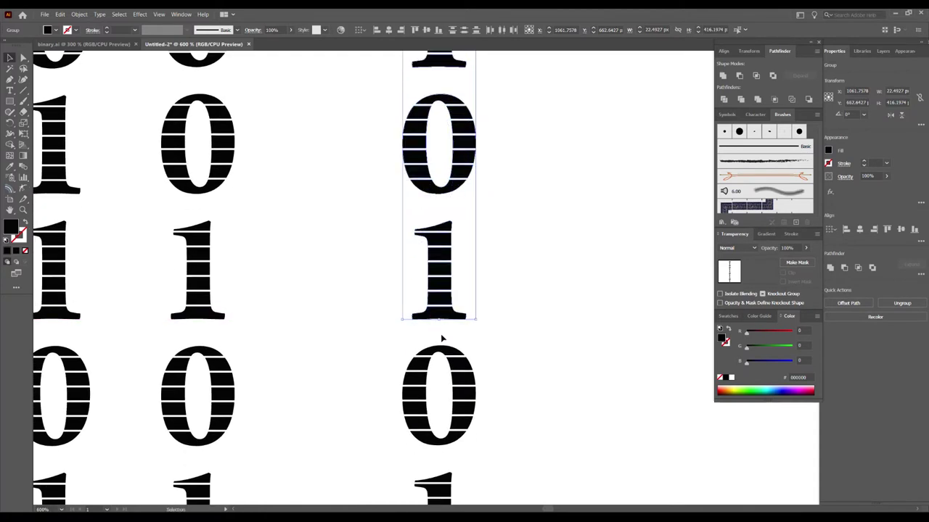
{"action": "mouse_move", "coordinate": [497, 367]}
{"action": "left_mouse_down"}
{"action": "mouse_move", "coordinate": [245, 373]}
{"action": "mouse_move", "coordinate": [292, 450]}
{"action": "left_mouse_up"}
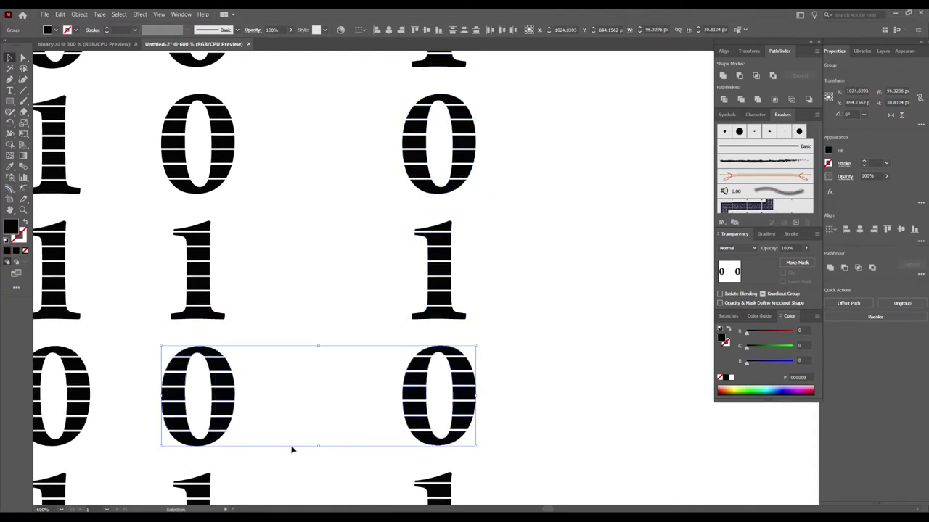
{"action": "left_click", "coordinate": [561, 426]}
Move the right digit column left, closer to the other two.
{"action": "key", "text": "ctrl+0"}
{"action": "left_click_drag", "start_coordinate": [485, 263], "coordinate": [460, 423]}
{"action": "scroll", "coordinate": [467, 271], "scroll_direction": "up", "scroll_amount": 4}
{"action": "left_click_drag", "start_coordinate": [458, 246], "coordinate": [414, 248]}
{"action": "left_click", "coordinate": [464, 233]}
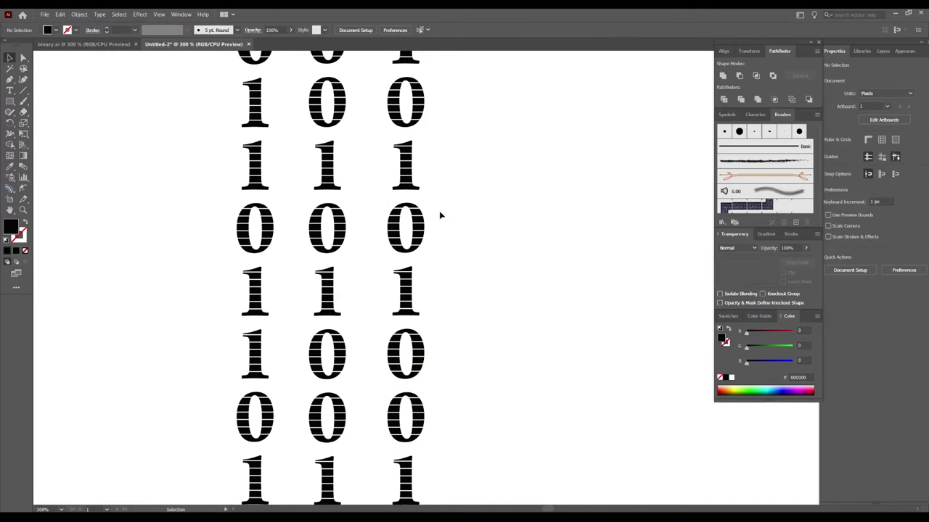
Swap a 0 and a 1 in the right column to vary its digit sequence.
{"action": "left_click_drag", "start_coordinate": [420, 225], "coordinate": [475, 148]}
{"action": "left_click_drag", "start_coordinate": [405, 160], "coordinate": [404, 223]}
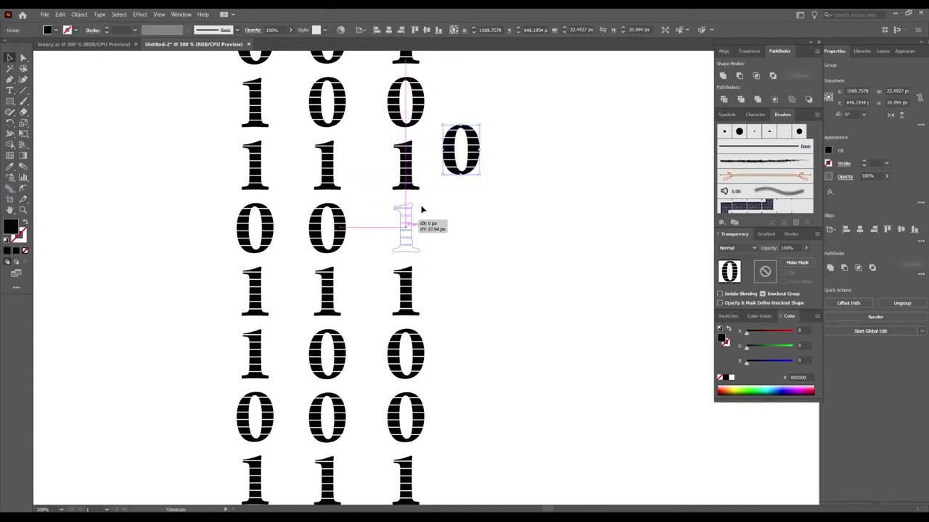
{"action": "left_click_drag", "start_coordinate": [410, 215], "coordinate": [411, 217]}
{"action": "scroll", "coordinate": [411, 217], "scroll_direction": "up", "scroll_amount": 5}
{"action": "left_click_drag", "start_coordinate": [535, 85], "coordinate": [387, 126]}
{"action": "scroll", "coordinate": [460, 178], "scroll_direction": "down", "scroll_amount": 8}
{"action": "scroll", "coordinate": [467, 174], "scroll_direction": "down", "scroll_amount": 1}
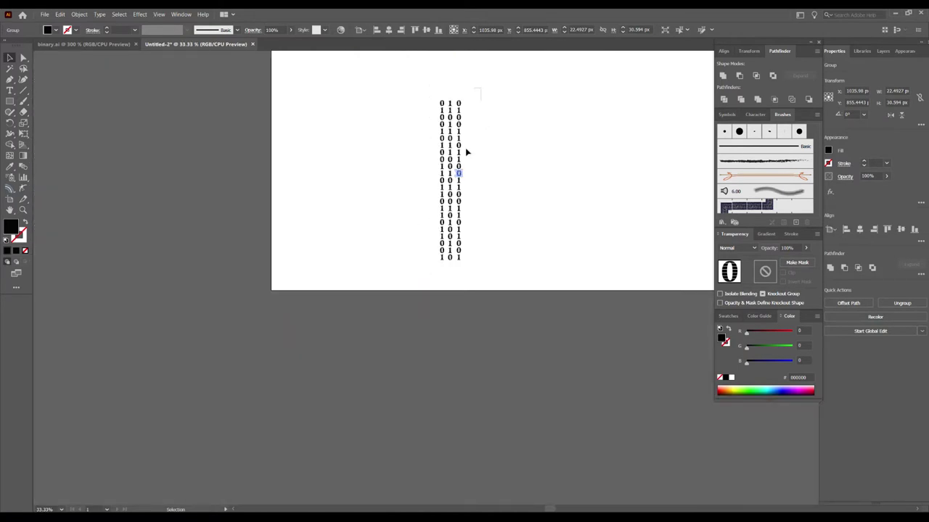
{"action": "left_click_drag", "start_coordinate": [454, 259], "coordinate": [453, 260]}
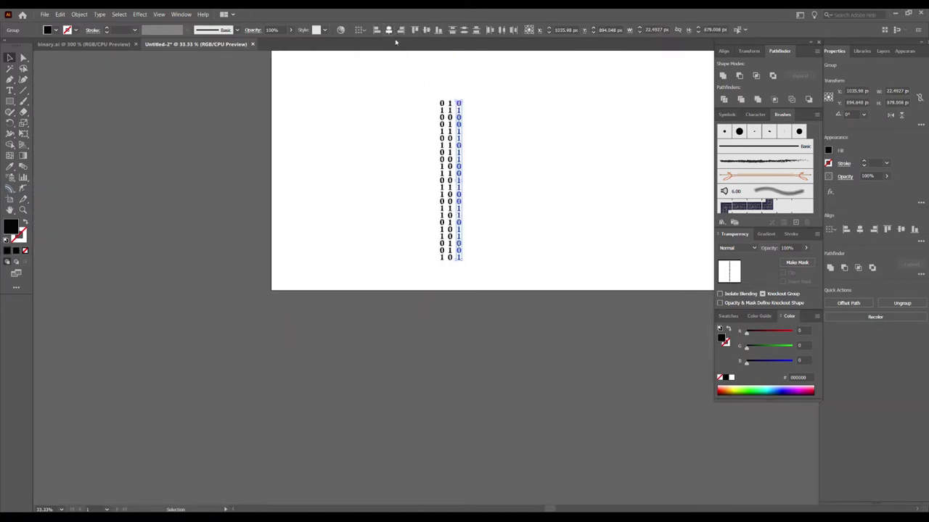
Alt+Shift-drag a copy of the three-column digit group to its right.
{"action": "left_click", "coordinate": [469, 141]}
{"action": "scroll", "coordinate": [469, 141], "scroll_direction": "up", "scroll_amount": 5}
{"action": "scroll", "coordinate": [460, 151], "scroll_direction": "down", "scroll_amount": 2}
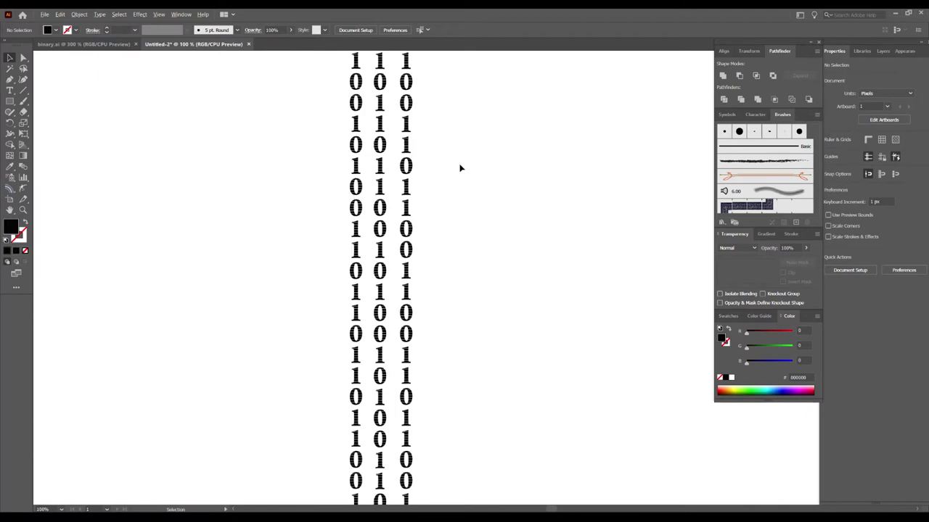
{"action": "scroll", "coordinate": [460, 168], "scroll_direction": "down", "scroll_amount": 1}
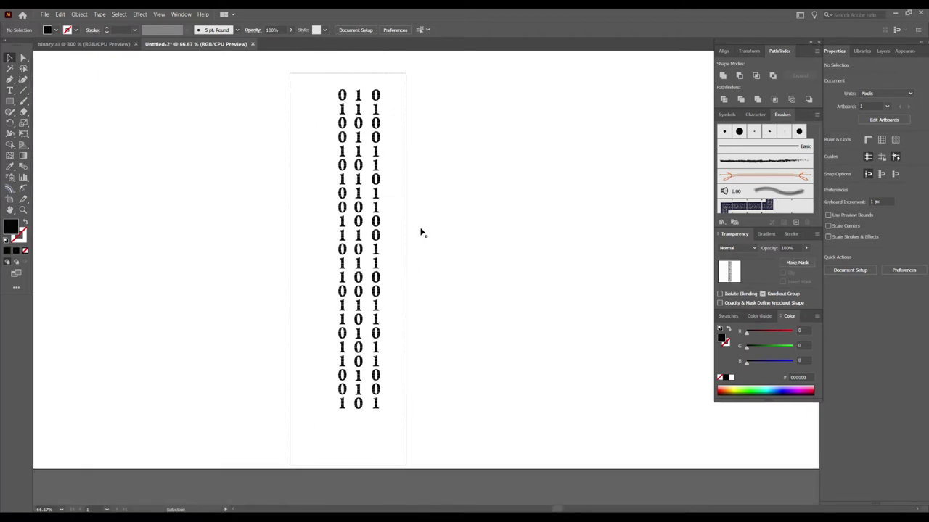
{"action": "left_click", "coordinate": [379, 213]}
{"action": "scroll", "coordinate": [365, 209], "scroll_direction": "up", "scroll_amount": 2}
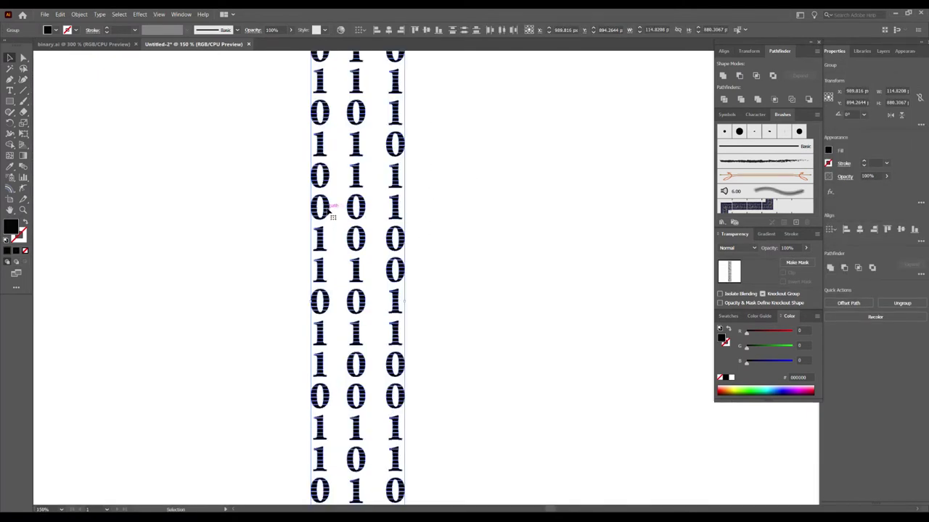
{"action": "left_click_drag", "start_coordinate": [326, 211], "coordinate": [434, 215]}
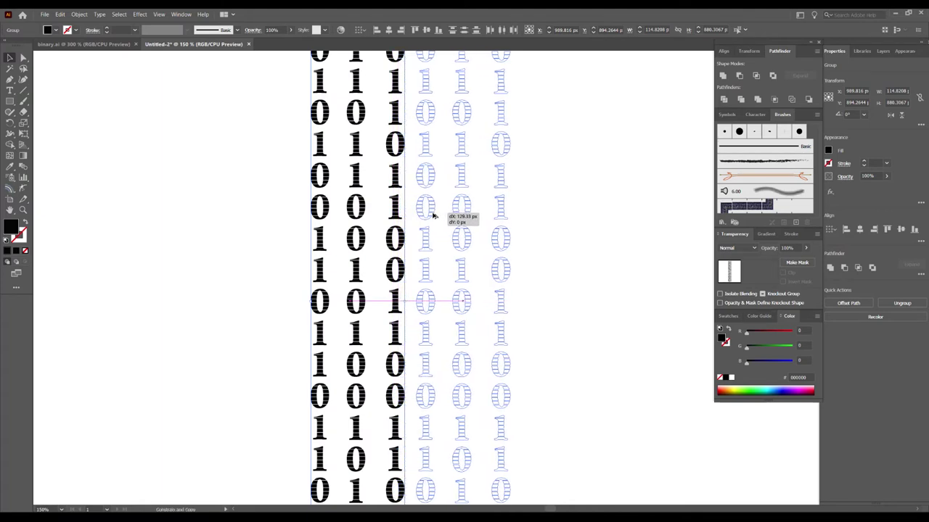
{"action": "left_click_drag", "start_coordinate": [434, 214], "coordinate": [435, 215]}
Repeat the duplication with Ctrl+D and undo the extras, leaving fifteen columns.
{"action": "key", "text": "ctrl+minus"}
{"action": "key", "text": "ctrl+minus"}
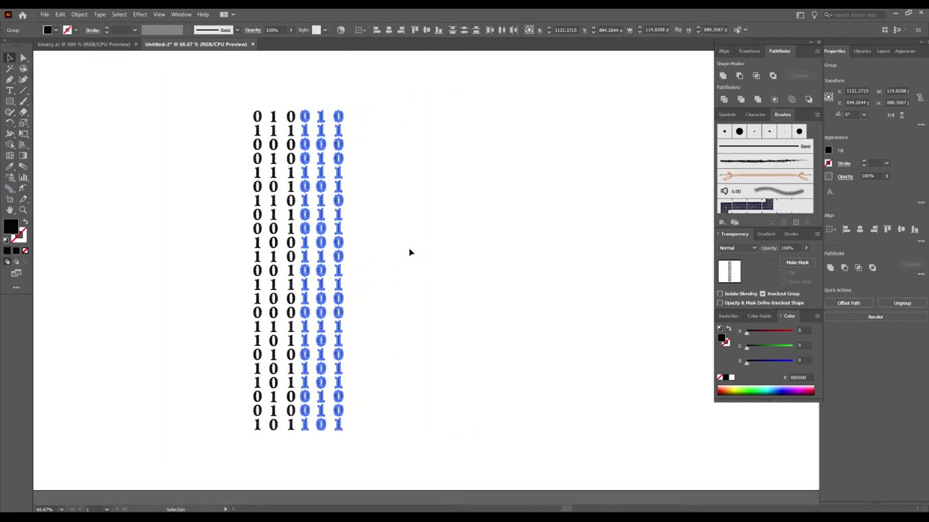
{"action": "key", "text": "ctrl+d"}
{"action": "key", "text": "ctrl+d"}
{"action": "key", "text": "ctrl+d"}
{"action": "key", "text": "ctrl+d"}
{"action": "key", "text": "ctrl+d"}
{"action": "key", "text": "ctrl+d"}
{"action": "key", "text": "ctrl+d"}
{"action": "key", "text": "ctrl+d"}
{"action": "key", "text": "ctrl+d"}
{"action": "key", "text": "ctrl+d"}
{"action": "key", "text": "ctrl+minus"}
{"action": "key", "text": "ctrl+minus"}
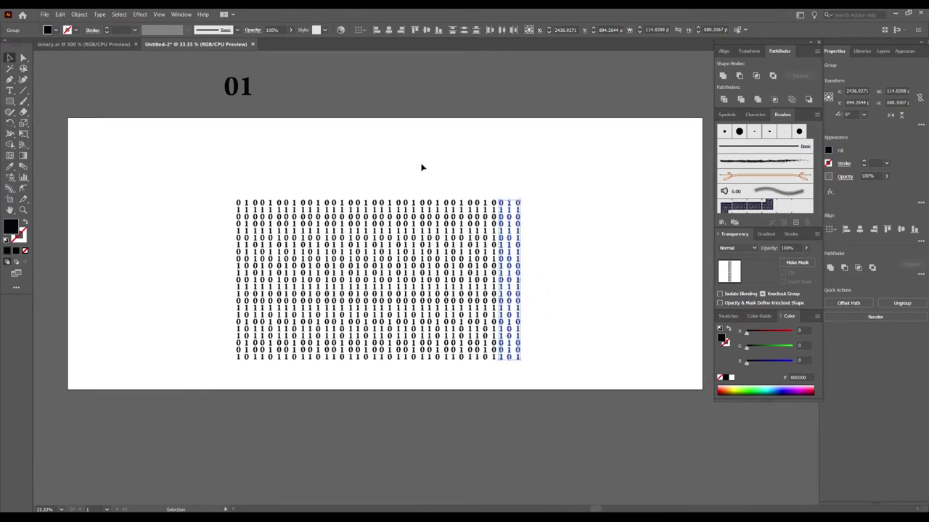
{"action": "key", "text": "ctrl+z"}
{"action": "key", "text": "ctrl+z"}
{"action": "key", "text": "ctrl+z"}
{"action": "key", "text": "ctrl+z"}
{"action": "key", "text": "ctrl+z"}
{"action": "key", "text": "ctrl+z"}
{"action": "key", "text": "ctrl+z"}
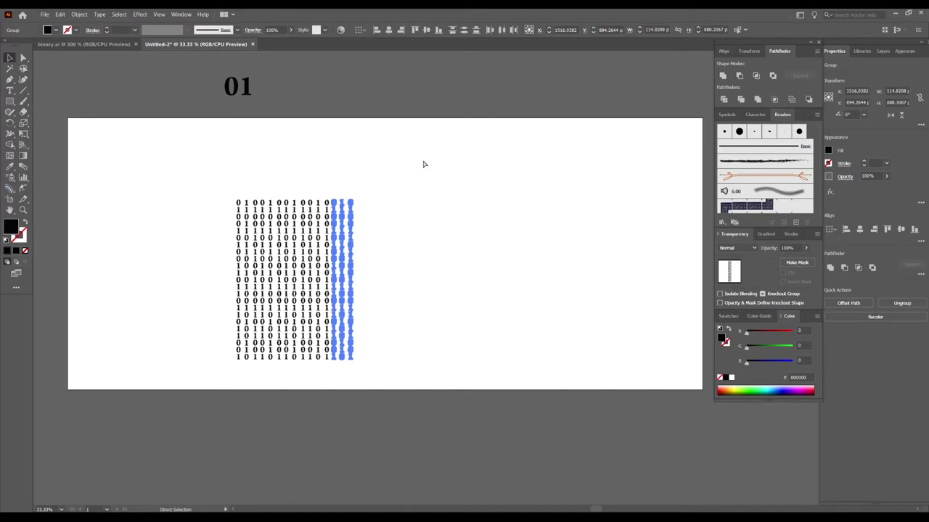
{"action": "left_click", "coordinate": [409, 159]}
{"action": "key", "text": "ctrl+1"}
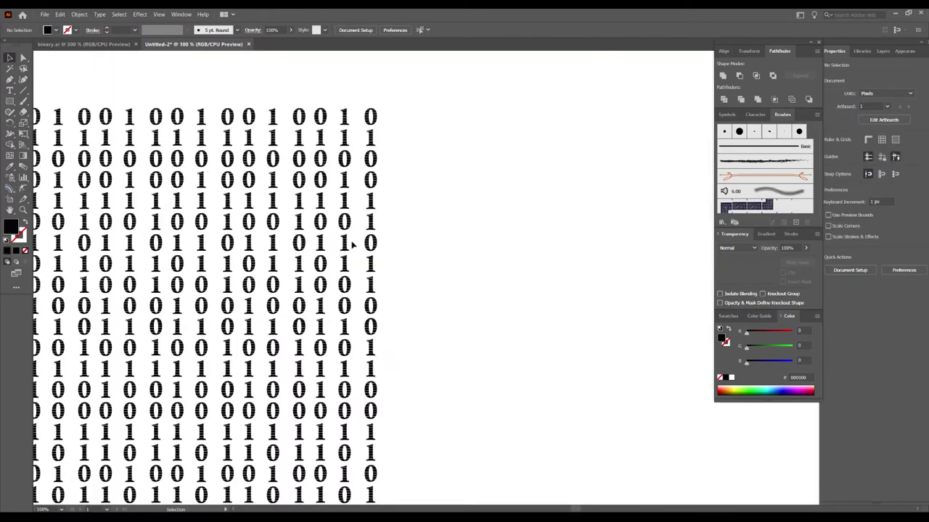
{"action": "key", "text": "ctrl+minus"}
{"action": "key", "text": "ctrl+minus"}
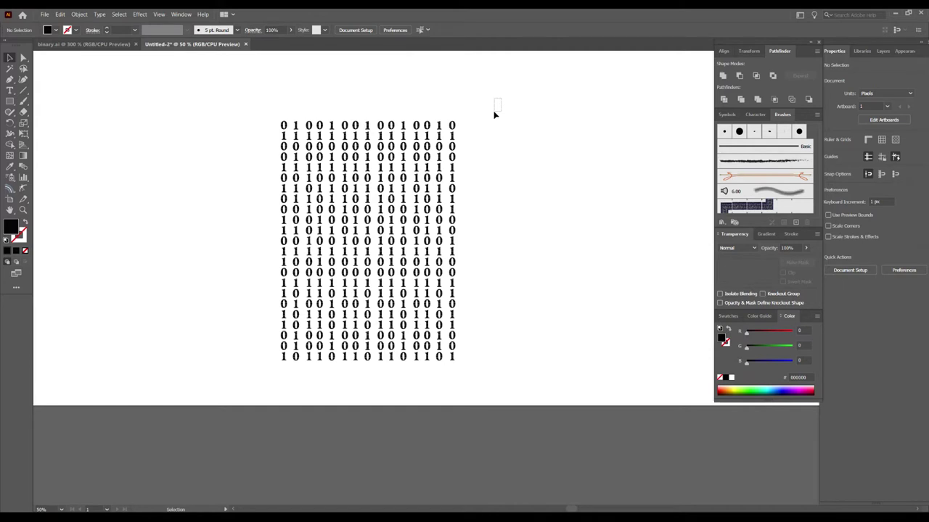
Group the whole fifteen-column digit block together.
{"action": "left_click_drag", "start_coordinate": [494, 114], "coordinate": [242, 379]}
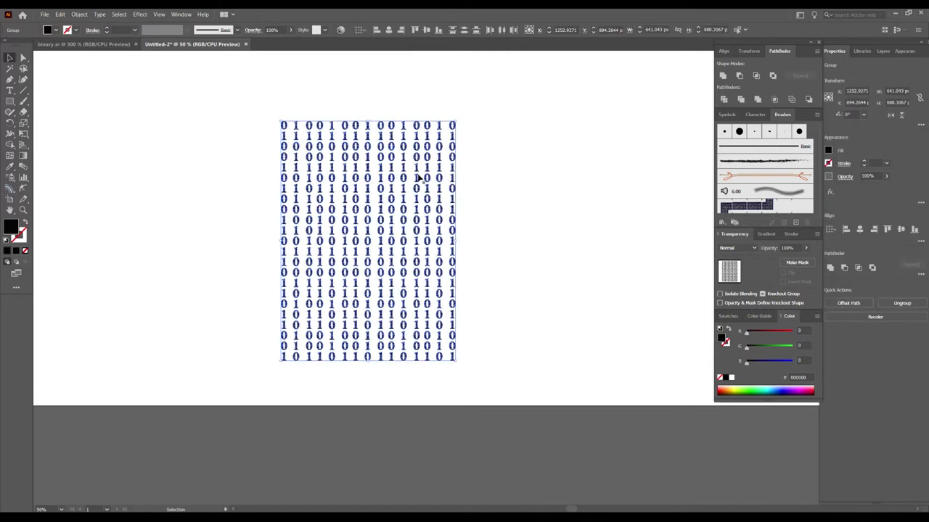
{"action": "right_click", "coordinate": [417, 176]}
{"action": "left_click", "coordinate": [457, 235]}
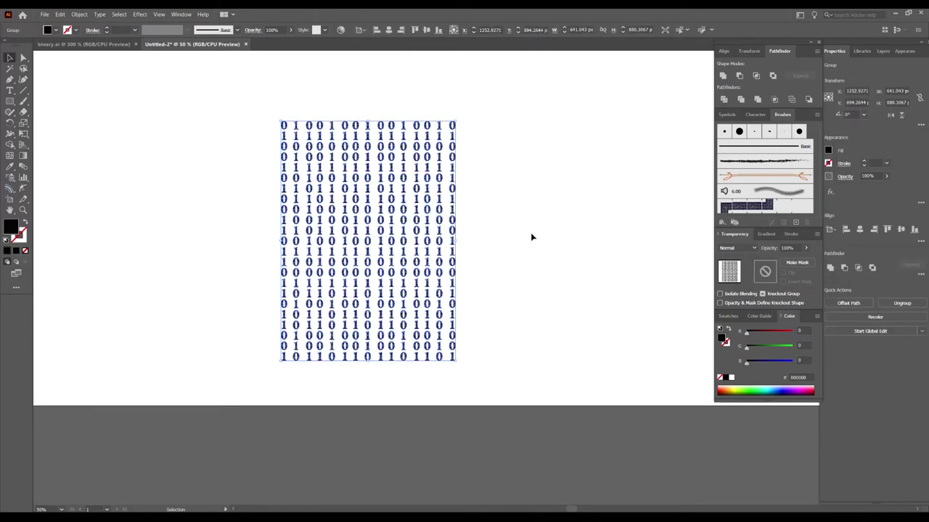
{"action": "left_click", "coordinate": [531, 238]}
{"action": "left_click_drag", "start_coordinate": [496, 204], "coordinate": [501, 255]}
{"action": "left_click", "coordinate": [16, 102]}
{"action": "scroll", "coordinate": [198, 179], "scroll_direction": "up", "scroll_amount": 5}
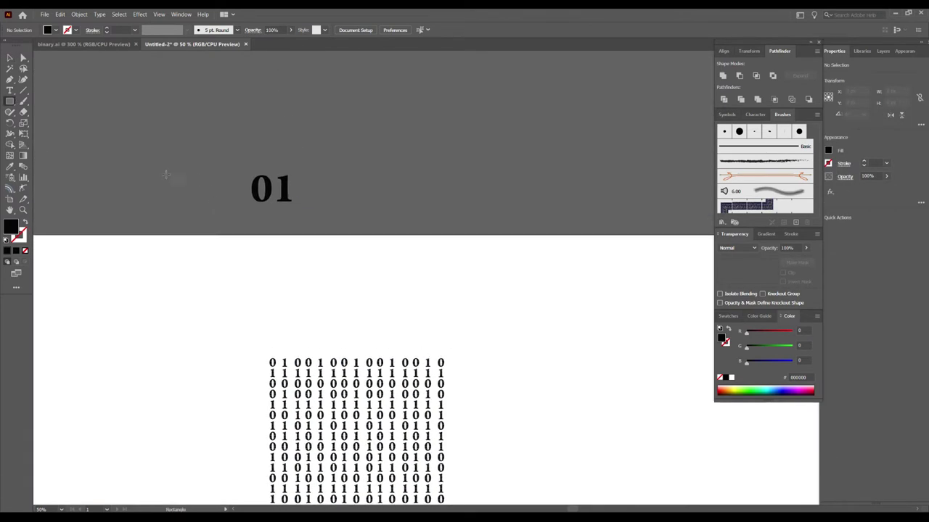
Draw a large rectangle over the artboard.
{"action": "left_click_drag", "start_coordinate": [464, 203], "coordinate": [231, 108]}
{"action": "left_click_drag", "start_coordinate": [286, 228], "coordinate": [625, 404]}
{"action": "left_click_drag", "start_coordinate": [527, 256], "coordinate": [393, 239]}
{"action": "key", "text": "v"}
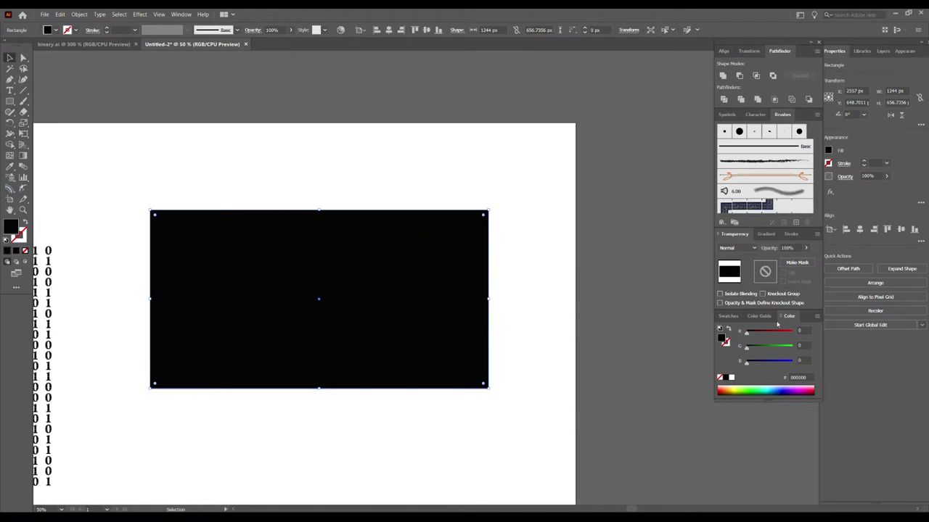
Fill the rectangle with a radial gradient and spread its glow wider.
{"action": "left_click", "coordinate": [766, 234]}
{"action": "left_click", "coordinate": [770, 248]}
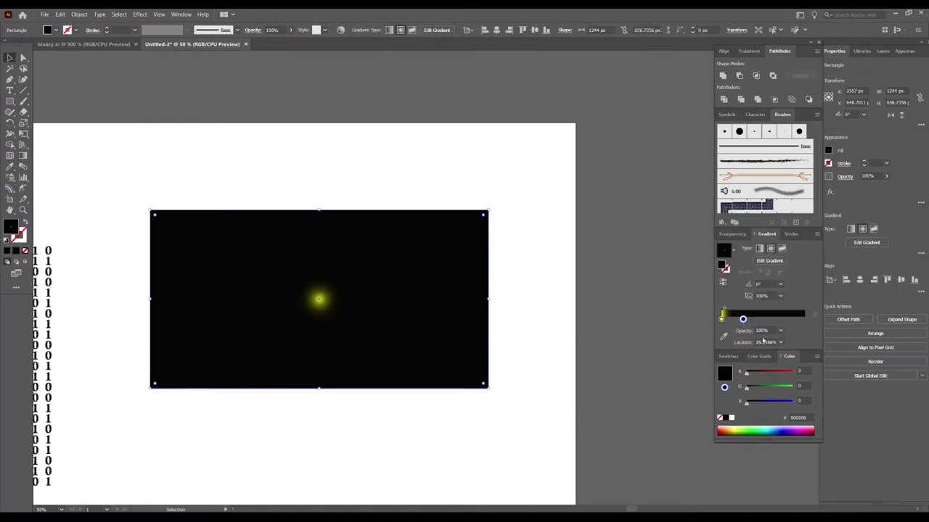
{"action": "left_click_drag", "start_coordinate": [743, 319], "coordinate": [804, 320]}
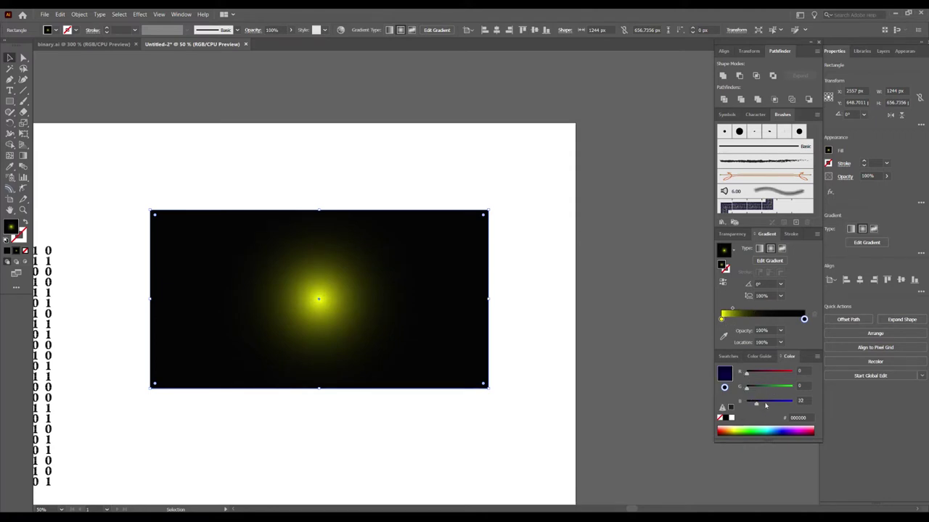
{"action": "left_click_drag", "start_coordinate": [765, 406], "coordinate": [777, 407]}
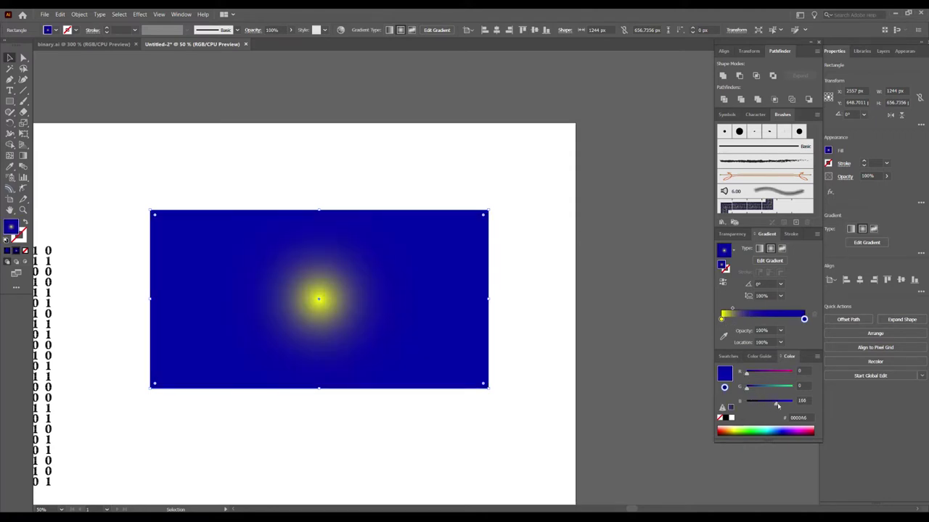
{"action": "key", "text": "ctrl+z"}
Recolour the gradient's centre stop blue and widen the blue glow fading to black.
{"action": "left_click", "coordinate": [722, 319]}
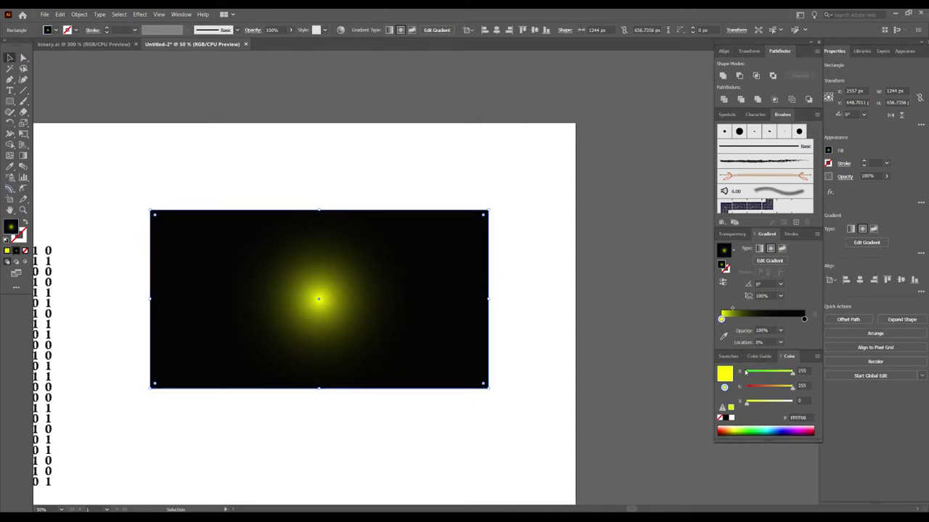
{"action": "left_click", "coordinate": [728, 356]}
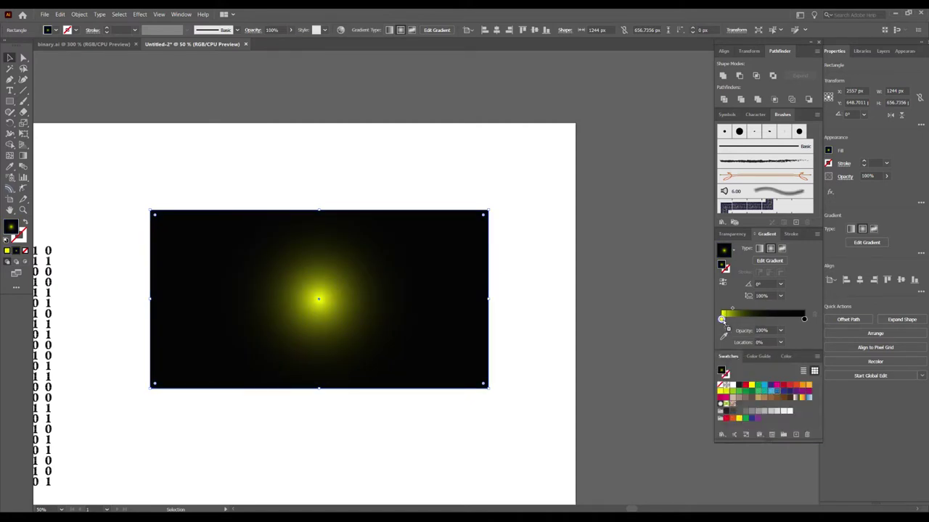
{"action": "key", "text": "ctrl+z"}
{"action": "left_click_drag", "start_coordinate": [732, 310], "coordinate": [768, 309]}
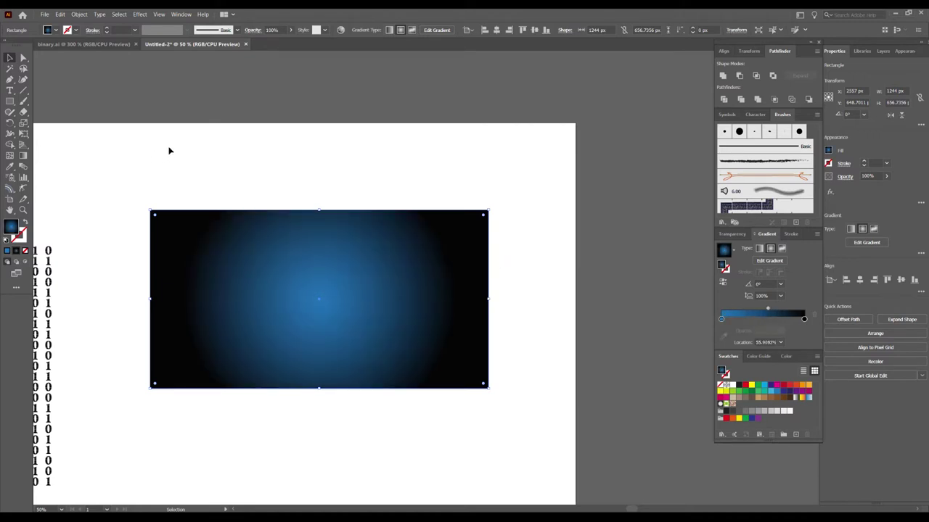
{"action": "left_click", "coordinate": [133, 126]}
{"action": "key", "text": "ctrl+minus"}
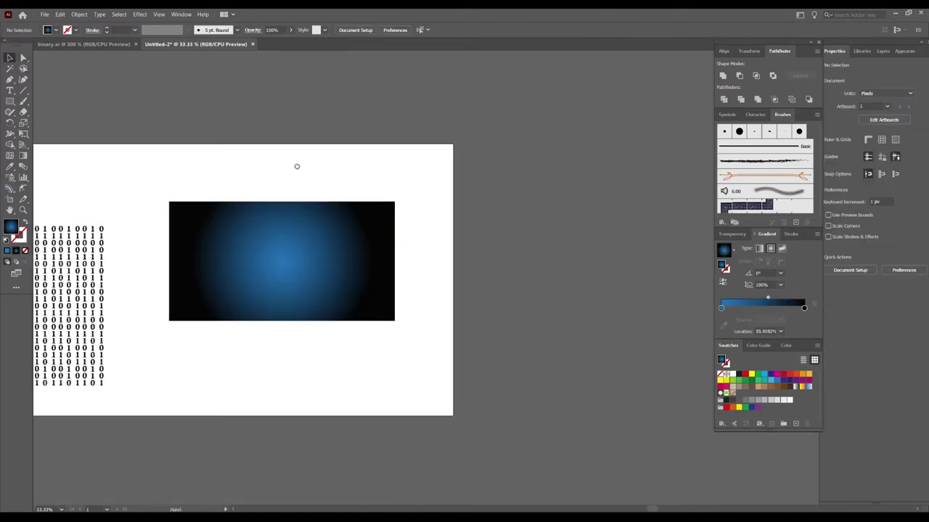
Move the binary digit block onto the blue gradient panel and send the panel behind it.
{"action": "left_click_drag", "start_coordinate": [164, 253], "coordinate": [428, 202]}
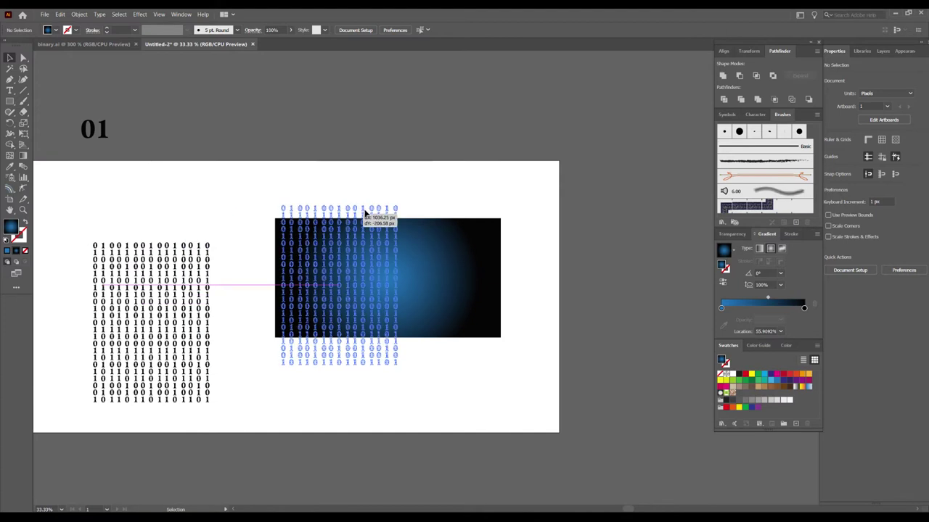
{"action": "key", "text": "ctrl+plus"}
{"action": "key", "text": "ctrl+plus"}
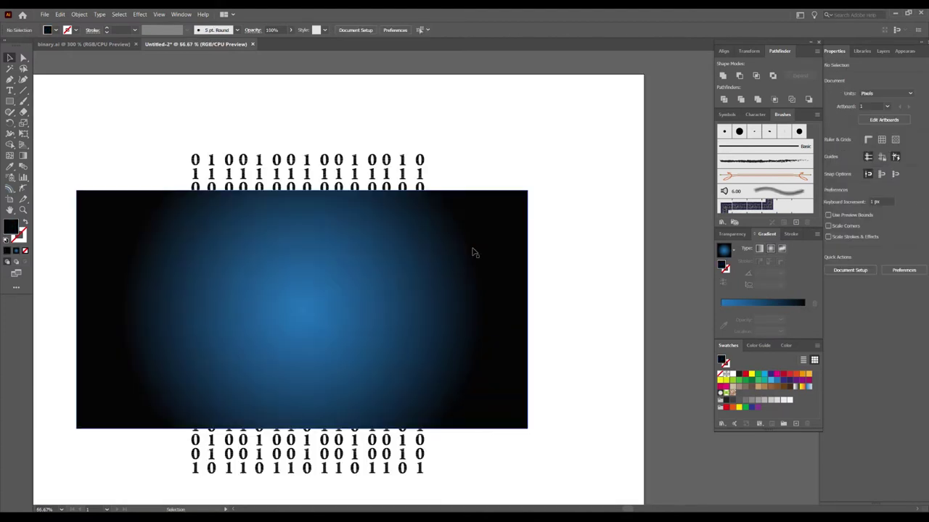
{"action": "left_click", "coordinate": [472, 251]}
{"action": "key", "text": "ctrl+shift+bracketleft"}
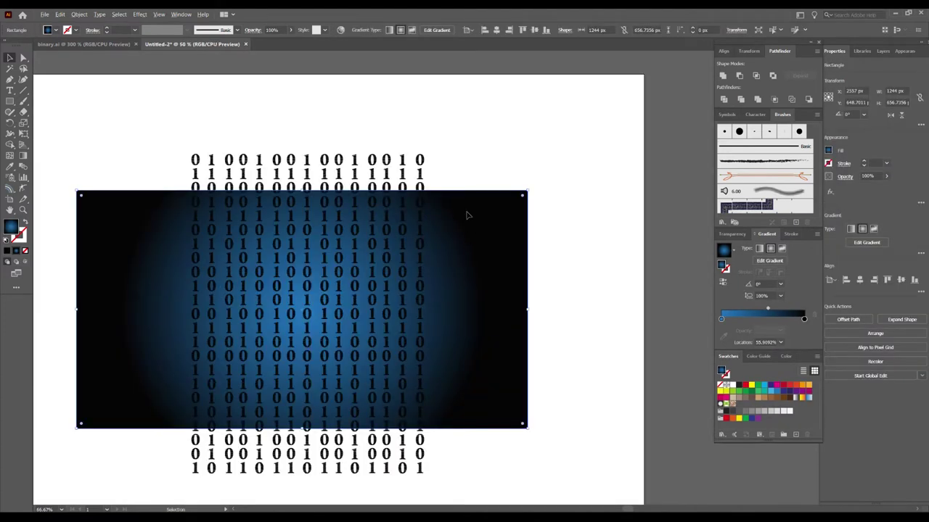
{"action": "key", "text": "ctrl+minus"}
Set the binary digit group's transparency blend mode to Overlay.
{"action": "left_click", "coordinate": [367, 208]}
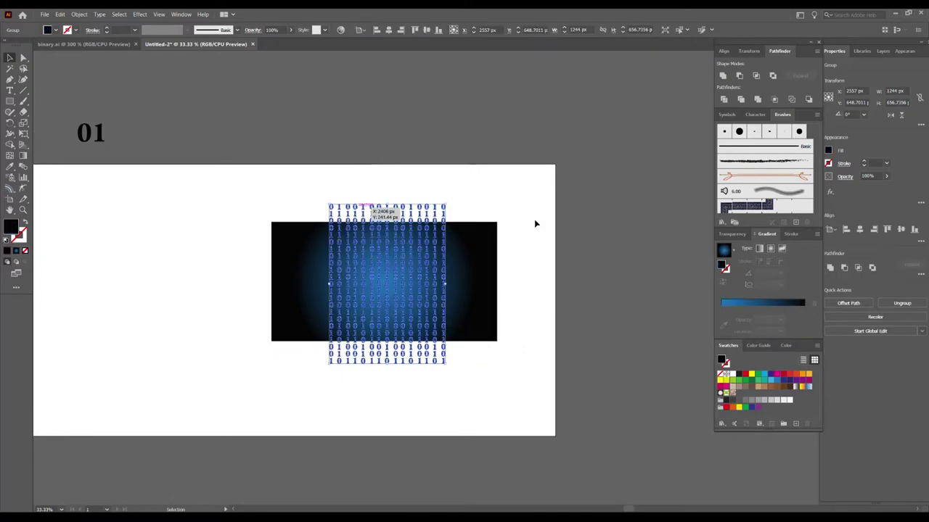
{"action": "left_click", "coordinate": [733, 234]}
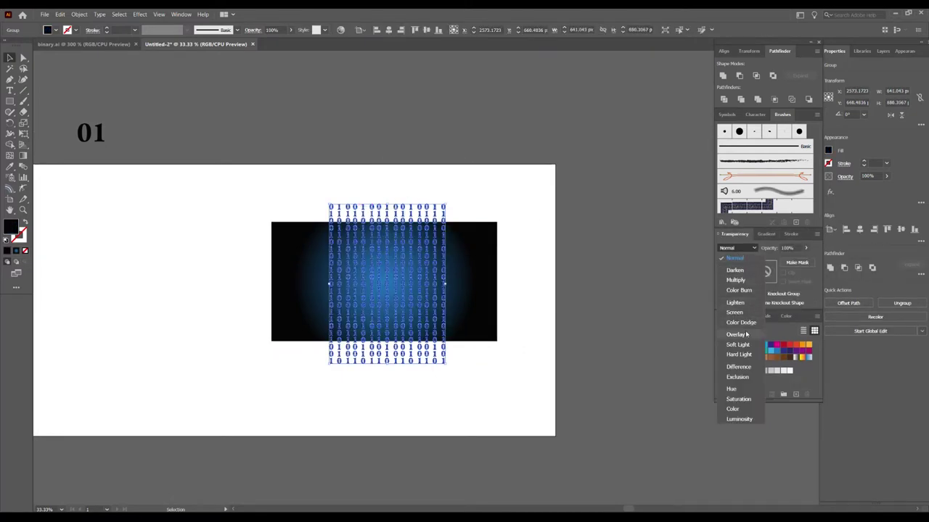
{"action": "left_click", "coordinate": [735, 335]}
{"action": "left_click", "coordinate": [640, 288]}
{"action": "key", "text": "ctrl+plus"}
{"action": "key", "text": "ctrl+plus"}
{"action": "key", "text": "ctrl+plus"}
{"action": "key", "text": "ctrl+plus"}
{"action": "key", "text": "ctrl+plus"}
{"action": "key", "text": "ctrl+plus"}
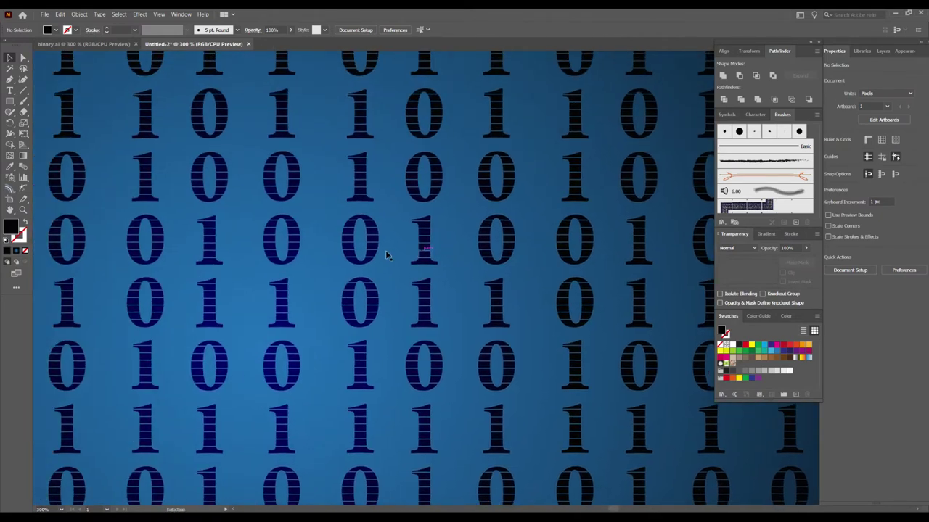
{"action": "left_click", "coordinate": [385, 256]}
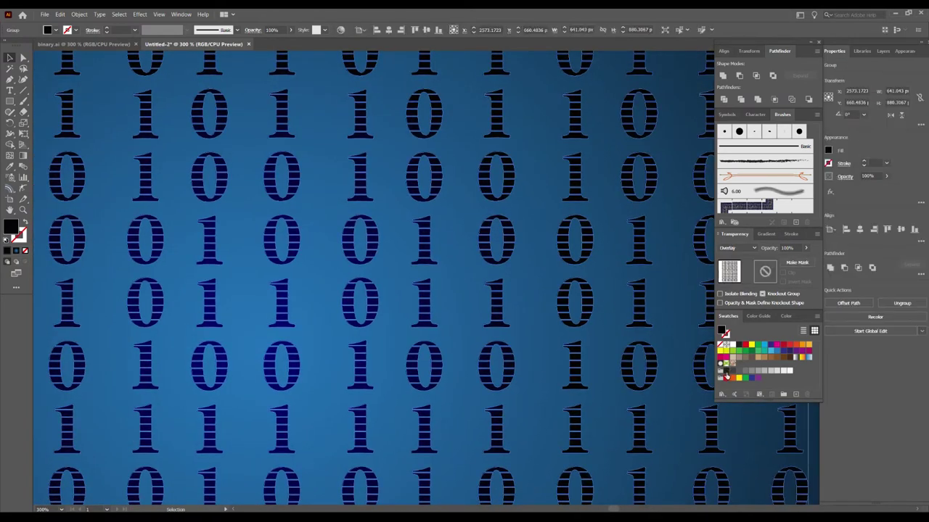
Try white, then settle on a dim grey fill for the binary digit group against the panel.
{"action": "left_click", "coordinate": [732, 347]}
{"action": "left_click", "coordinate": [464, 280]}
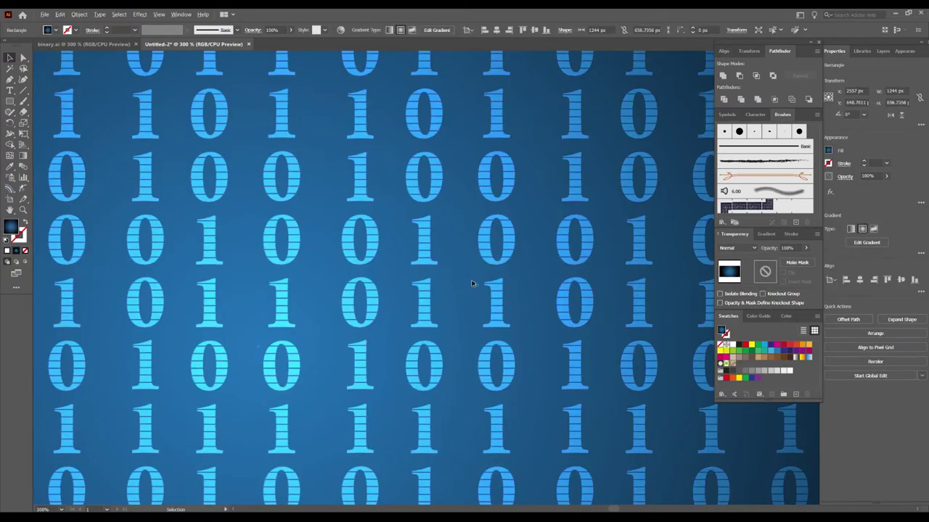
{"action": "key", "text": "ctrl+minus"}
{"action": "key", "text": "ctrl+minus"}
{"action": "left_click", "coordinate": [415, 269]}
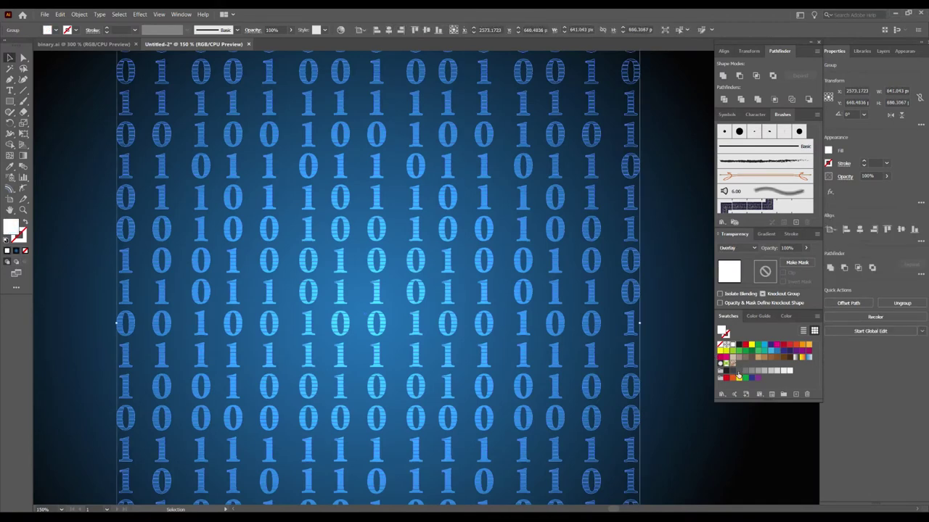
{"action": "left_click", "coordinate": [744, 372]}
{"action": "left_click", "coordinate": [708, 368]}
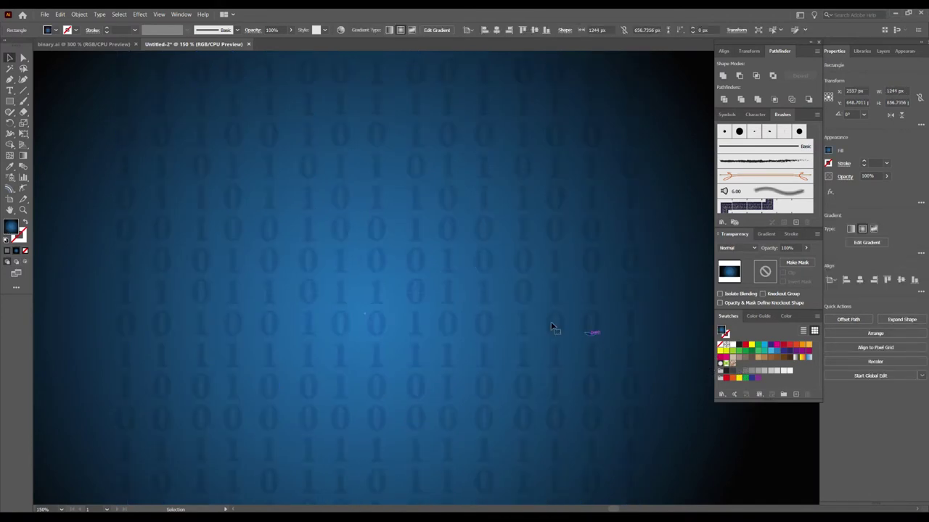
{"action": "left_click", "coordinate": [411, 272]}
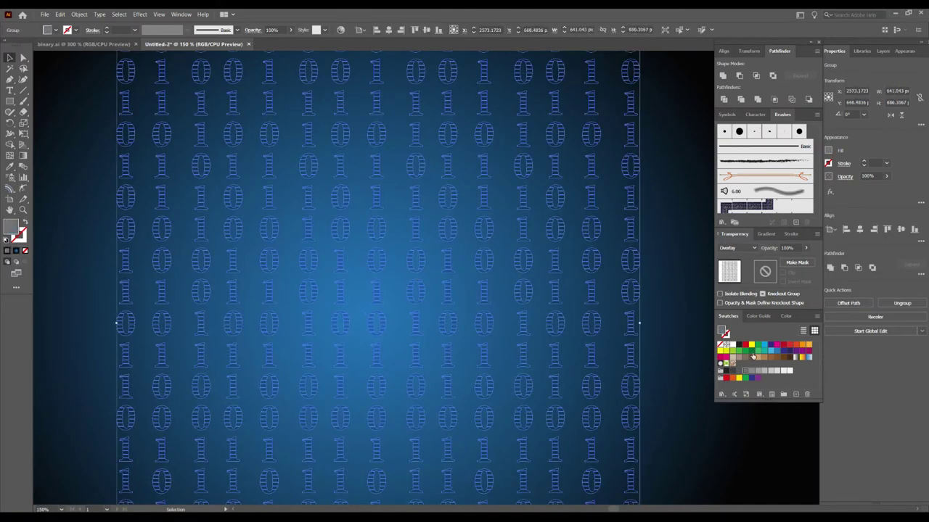
{"action": "left_click", "coordinate": [675, 302]}
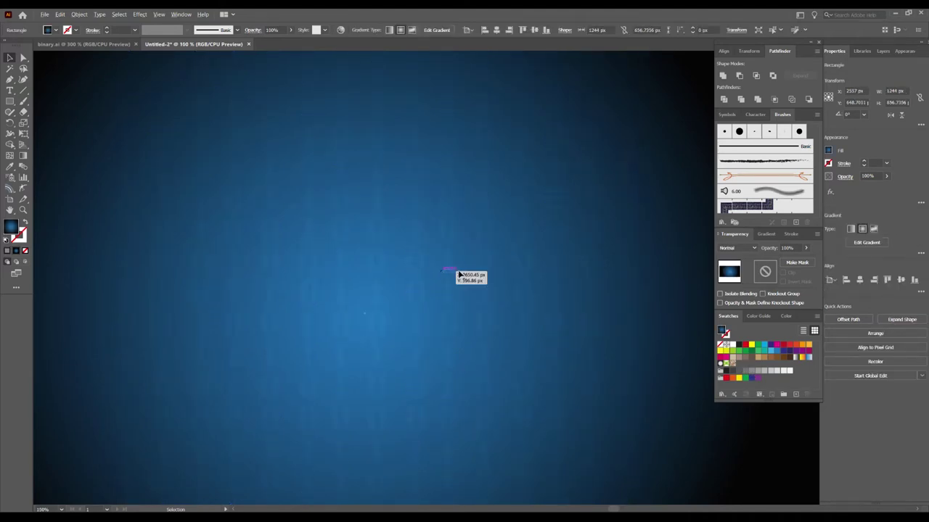
{"action": "key", "text": "ctrl+minus"}
Inside the digit group, give a single central 0 a lighter grey fill.
{"action": "key", "text": "ctrl+1"}
{"action": "double_click", "coordinate": [401, 251]}
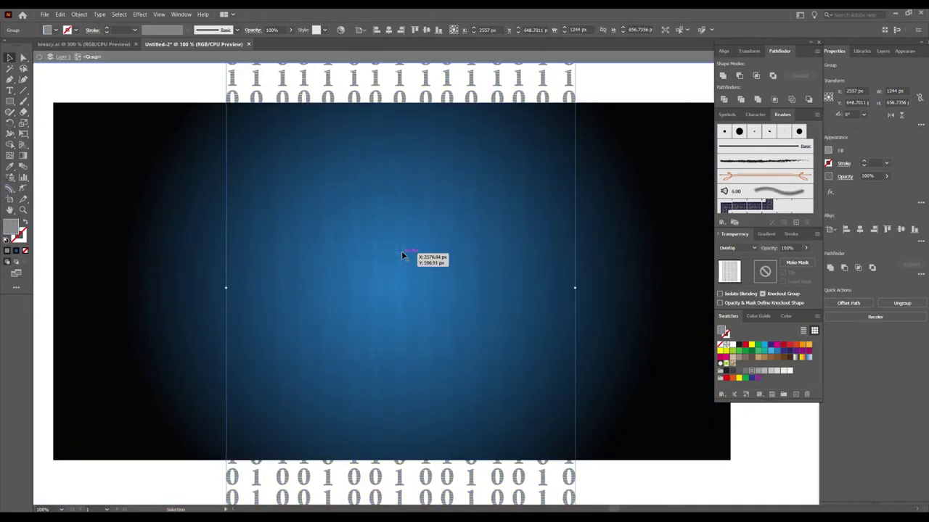
{"action": "left_click", "coordinate": [401, 252]}
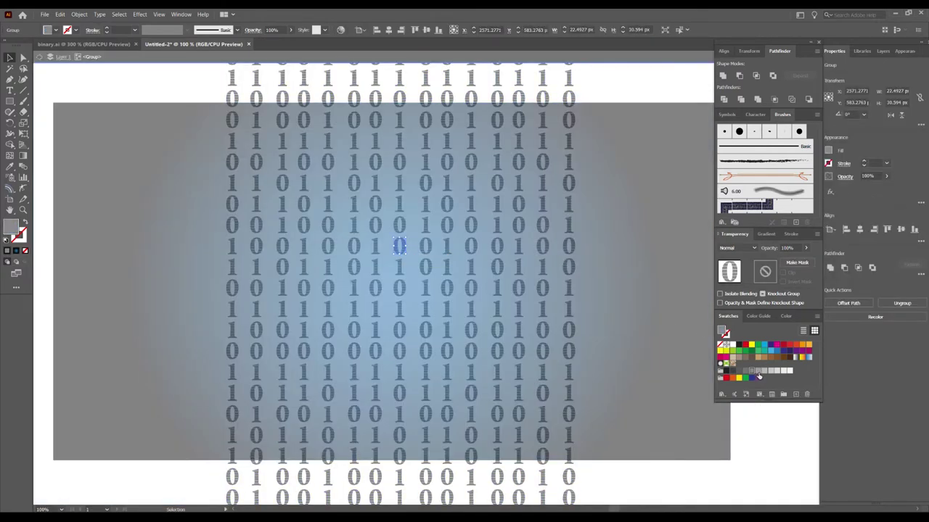
{"action": "left_click", "coordinate": [770, 372]}
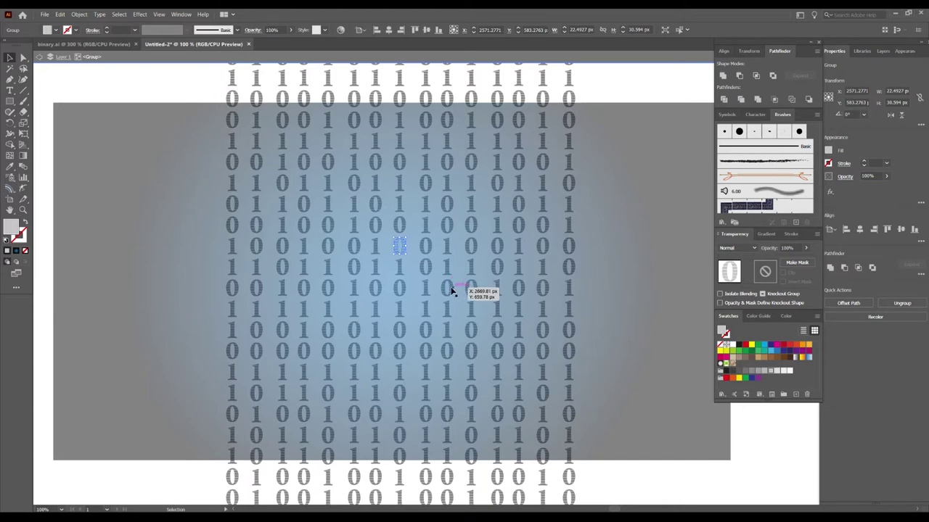
{"action": "key", "text": "a"}
{"action": "left_click", "coordinate": [493, 356]}
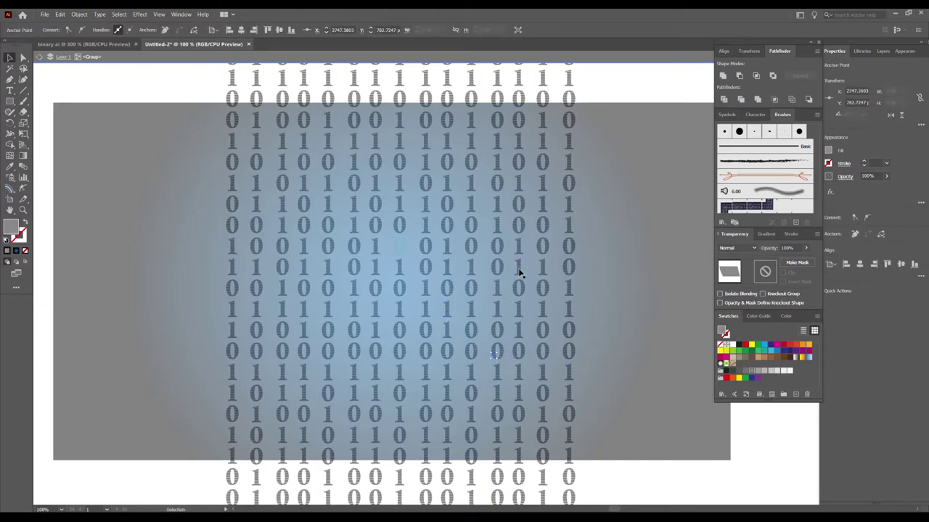
{"action": "left_click", "coordinate": [518, 267]}
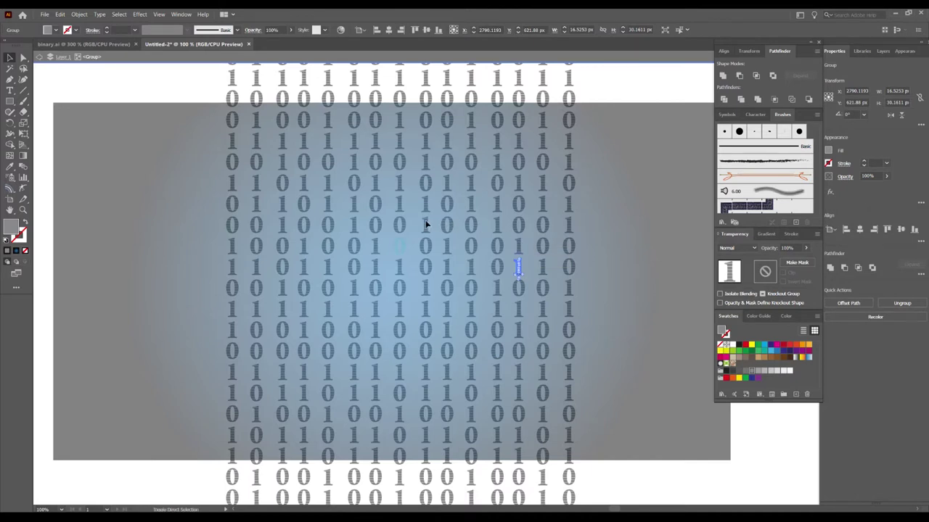
{"action": "left_click", "coordinate": [610, 238]}
Fill a middle block plus scattered 1s and 0s with lighter grey, then exit the group.
{"action": "left_click_drag", "start_coordinate": [518, 267], "coordinate": [349, 214]}
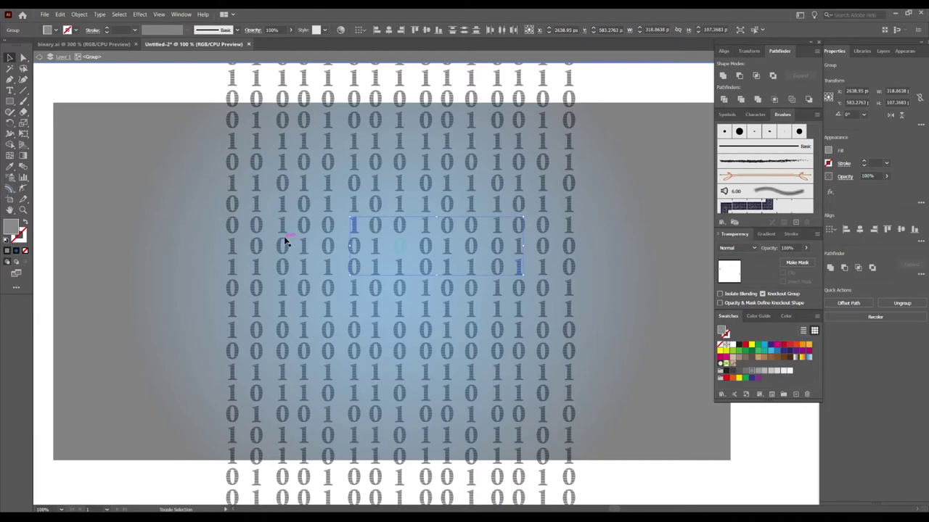
{"action": "left_click", "coordinate": [449, 148], "text": "shift"}
{"action": "left_click", "coordinate": [521, 373], "text": "shift"}
{"action": "left_click", "coordinate": [256, 352], "text": "shift"}
{"action": "left_click", "coordinate": [259, 225], "text": "shift"}
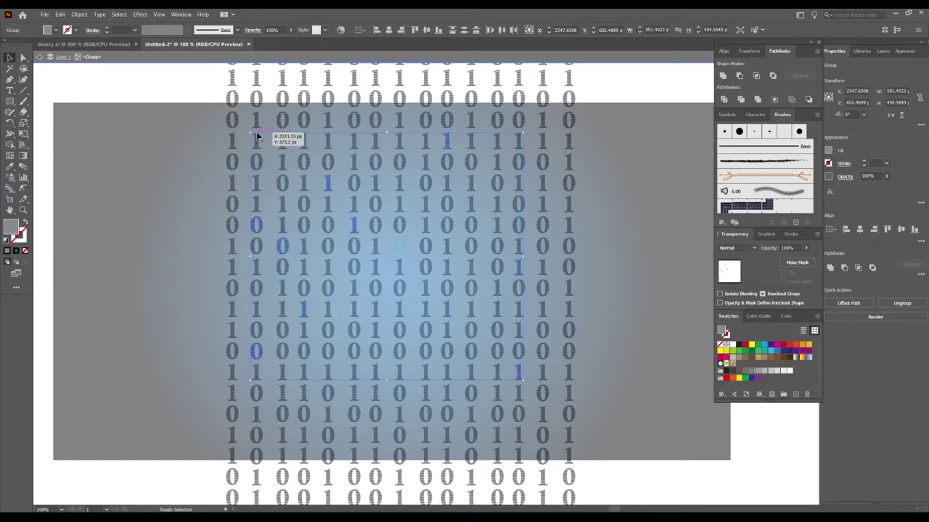
{"action": "left_click", "coordinate": [232, 98], "text": "shift"}
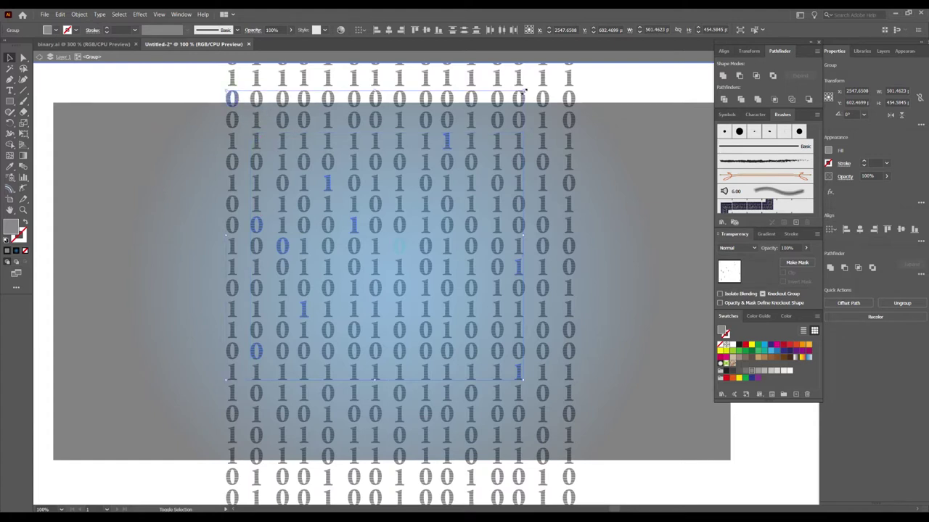
{"action": "left_click", "coordinate": [568, 414], "text": "shift"}
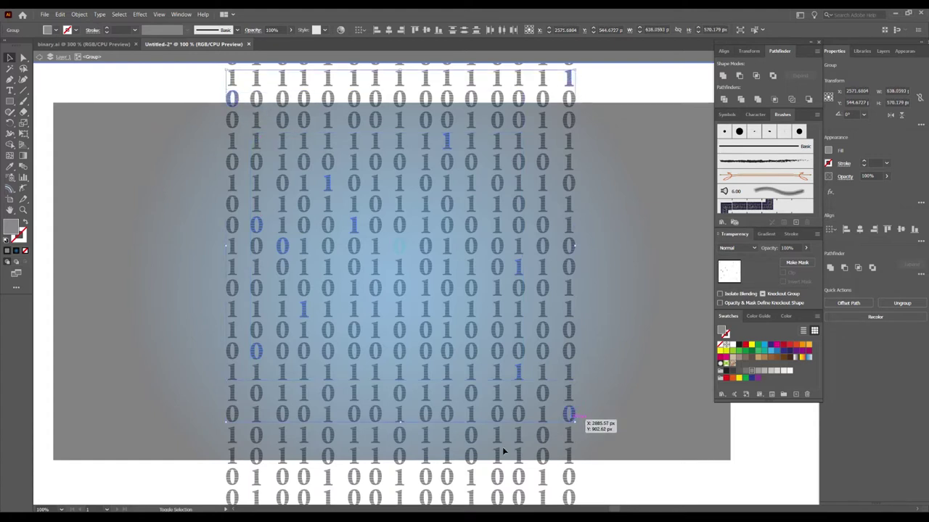
{"action": "left_click", "coordinate": [400, 435], "text": "shift"}
{"action": "left_click", "coordinate": [304, 476], "text": "shift"}
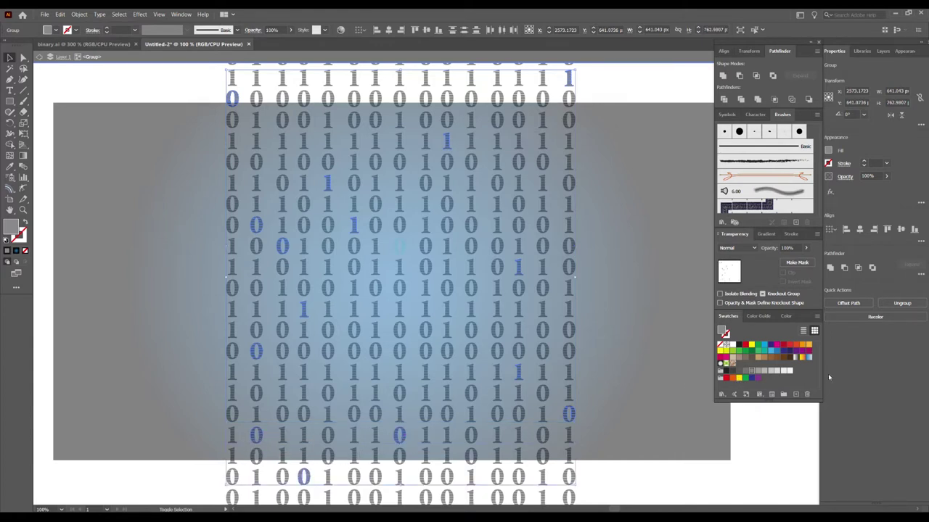
{"action": "left_click", "coordinate": [759, 373]}
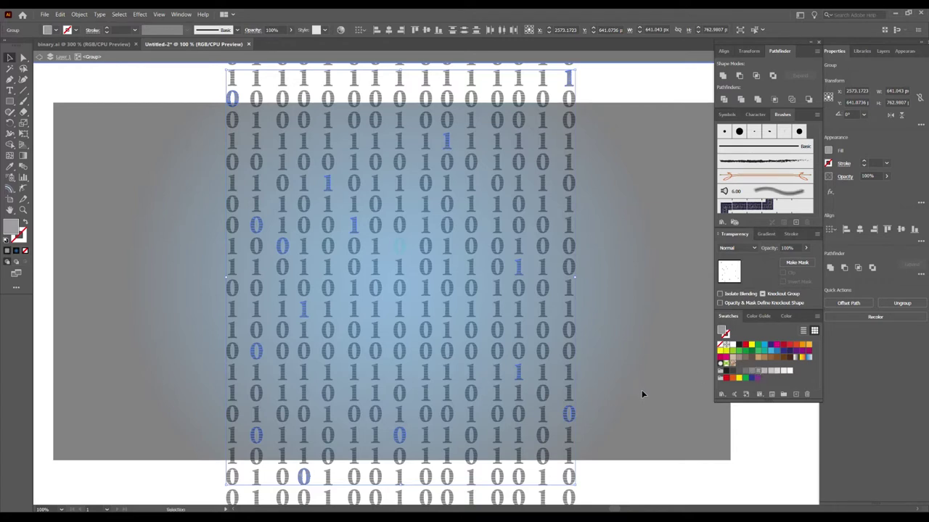
{"action": "left_click", "coordinate": [757, 441]}
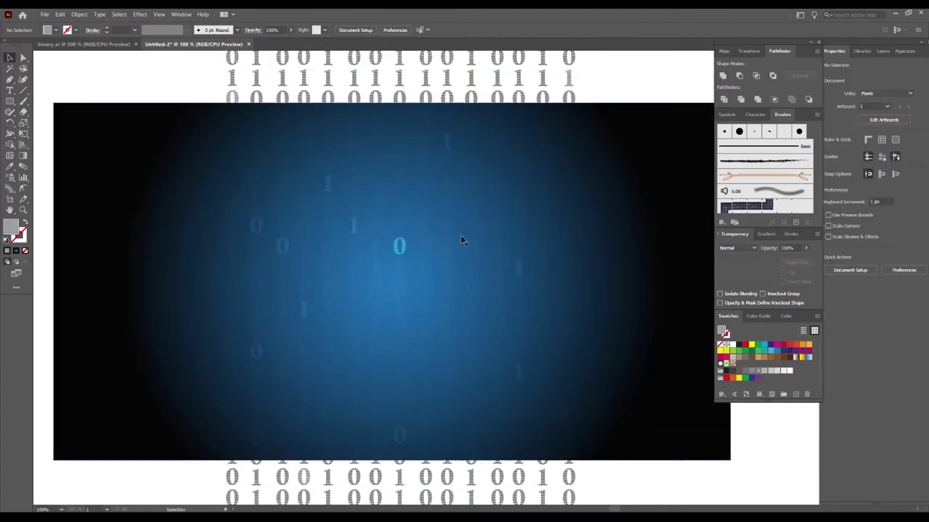
Select scattered digits across the wall, from the upper rows to the bottom and right edge.
{"action": "scroll", "coordinate": [411, 256], "scroll_direction": "up", "scroll_amount": 1}
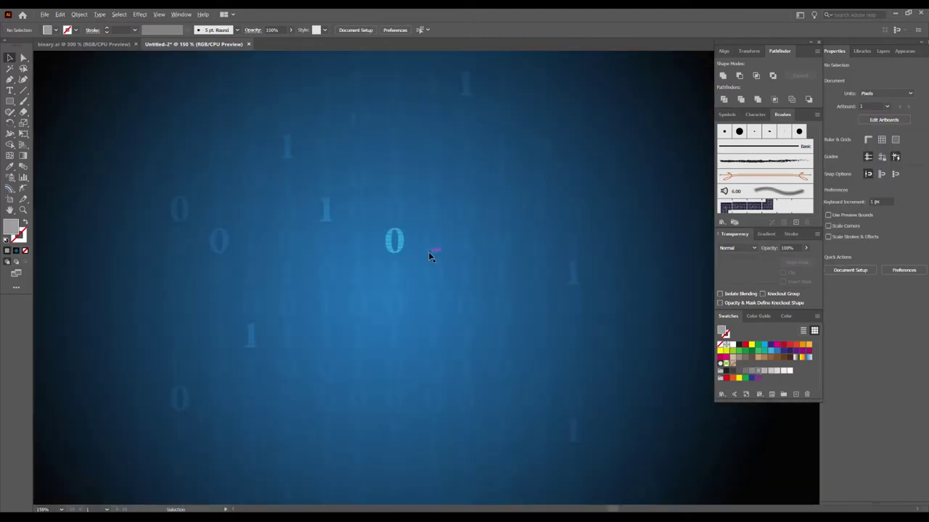
{"action": "scroll", "coordinate": [400, 251], "scroll_direction": "down", "scroll_amount": 1}
{"action": "scroll", "coordinate": [400, 251], "scroll_direction": "down", "scroll_amount": 1}
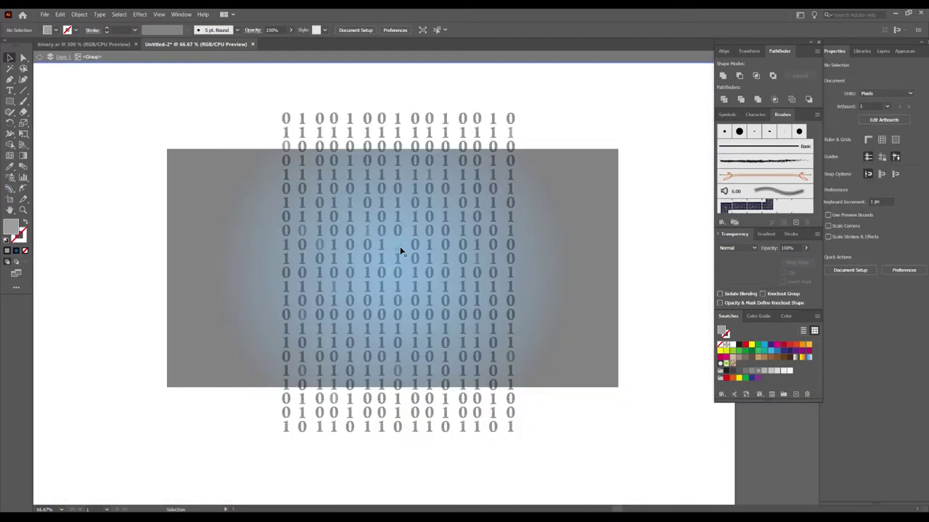
{"action": "left_click", "coordinate": [368, 289]}
{"action": "scroll", "coordinate": [366, 290], "scroll_direction": "up", "scroll_amount": 2}
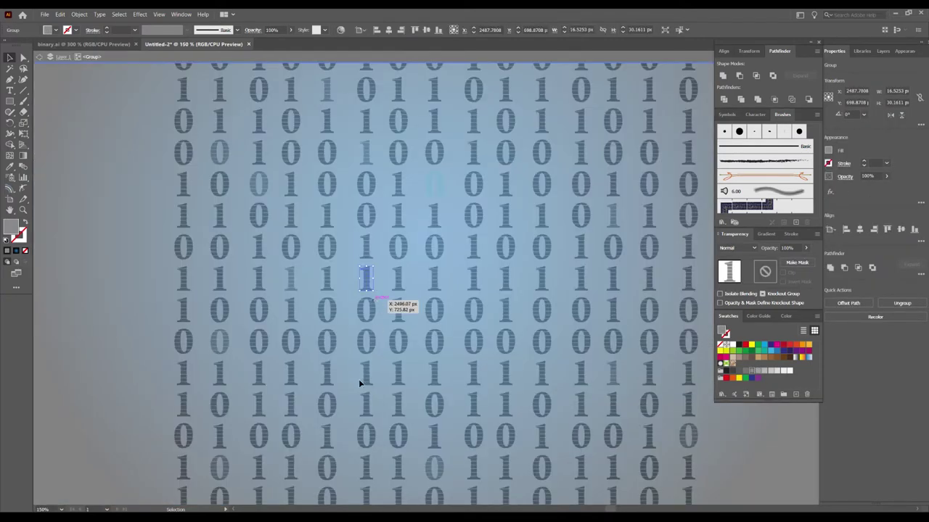
{"action": "left_click", "coordinate": [547, 303], "text": "shift"}
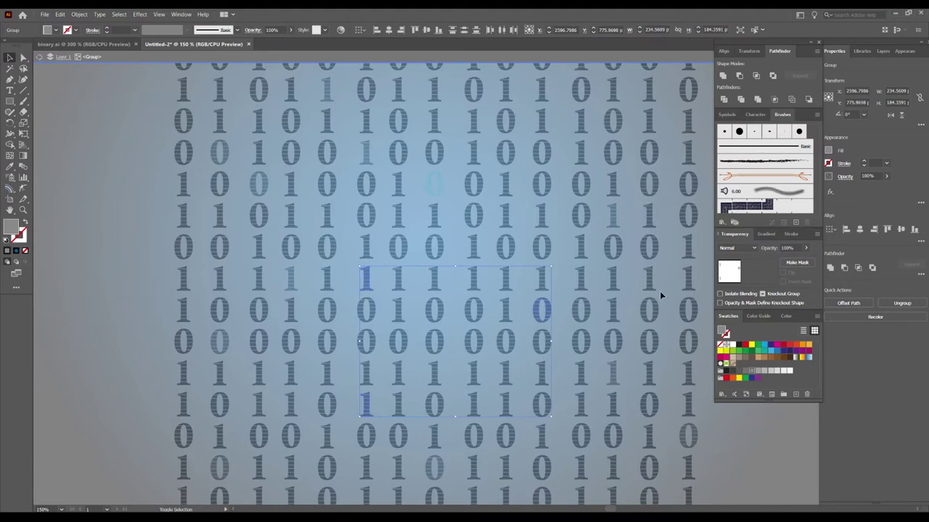
{"action": "scroll", "coordinate": [659, 302], "scroll_direction": "down", "scroll_amount": 1}
{"action": "left_click", "coordinate": [544, 167], "text": "shift"}
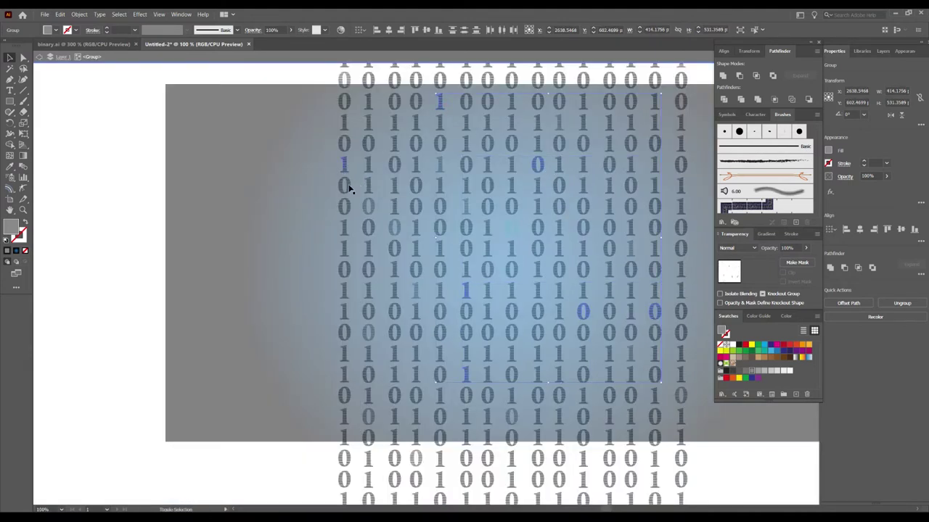
{"action": "left_click", "coordinate": [347, 335], "text": "shift"}
{"action": "left_click", "coordinate": [441, 440], "text": "shift"}
{"action": "left_click", "coordinate": [512, 480], "text": "shift"}
{"action": "left_click", "coordinate": [610, 459], "text": "shift"}
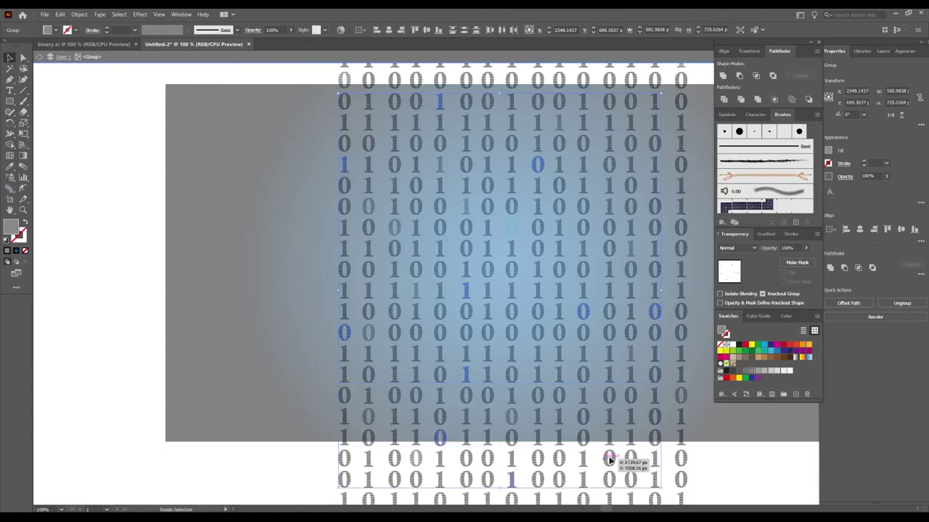
{"action": "left_click", "coordinate": [680, 396], "text": "shift"}
{"action": "left_click", "coordinate": [681, 148], "text": "shift"}
Add more 1s and 0s down the left and bottom rows, and fill the set with grey (K=60).
{"action": "scroll", "coordinate": [625, 118], "scroll_direction": "up", "scroll_amount": 3}
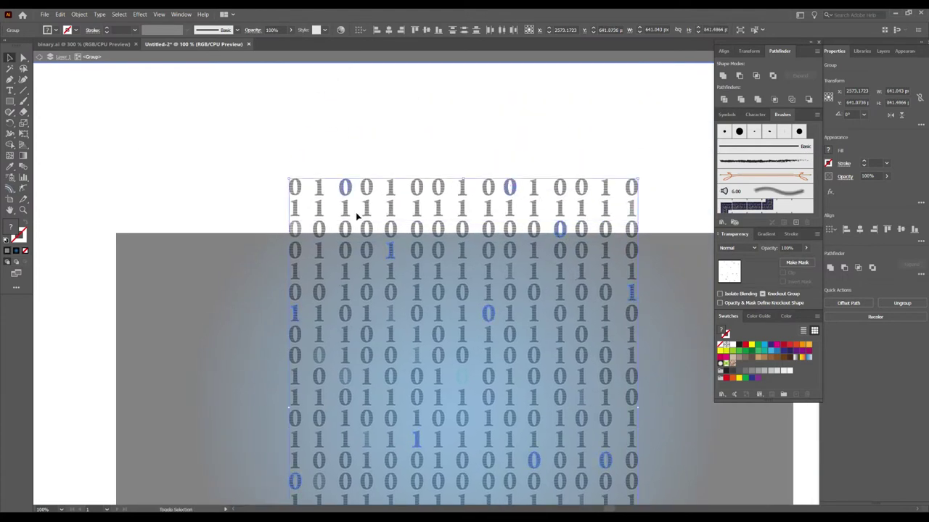
{"action": "scroll", "coordinate": [426, 189], "scroll_direction": "down", "scroll_amount": 4}
{"action": "left_click", "coordinate": [375, 175], "text": "shift"}
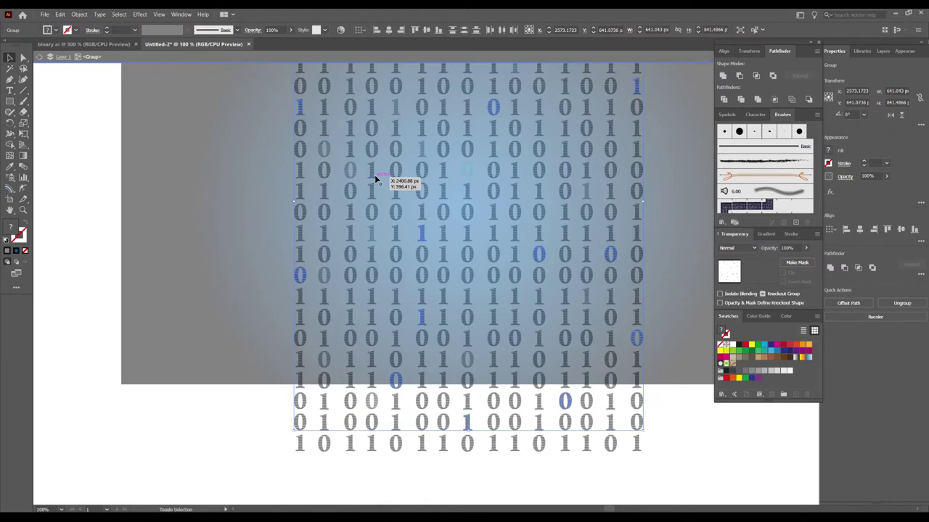
{"action": "left_click", "coordinate": [395, 258], "text": "shift"}
{"action": "left_click", "coordinate": [371, 339], "text": "shift"}
{"action": "left_click", "coordinate": [368, 424], "text": "shift"}
{"action": "left_click", "coordinate": [539, 444], "text": "shift"}
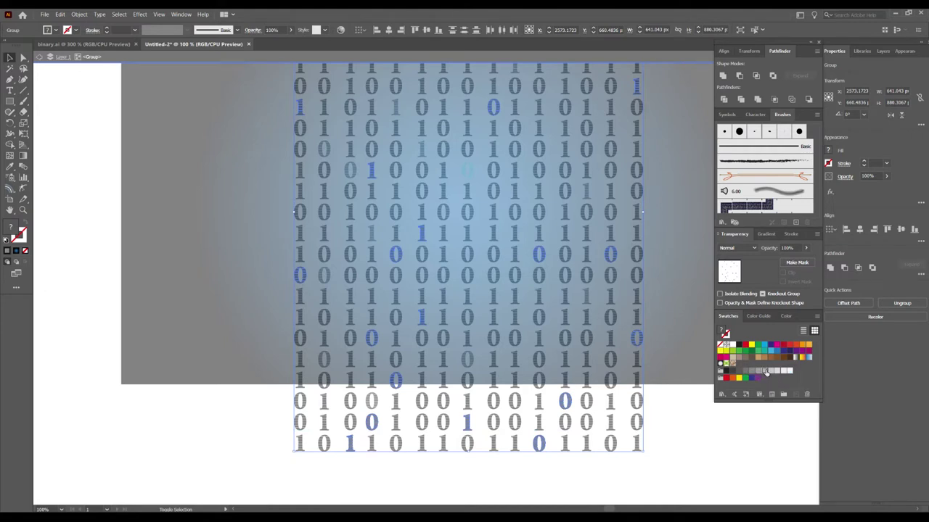
{"action": "left_click", "coordinate": [753, 372]}
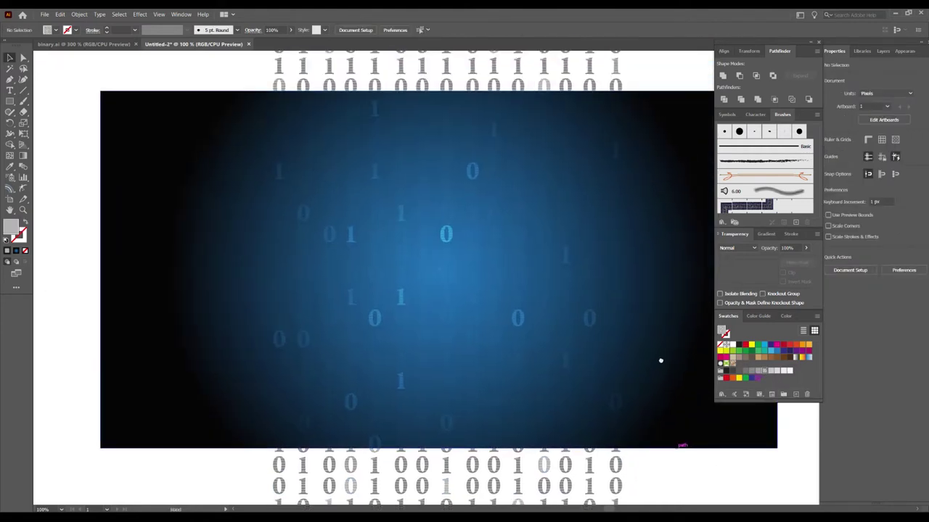
Inside the digit group, select a scattered batch of 1s and 0s across the middle and lower rows.
{"action": "scroll", "coordinate": [534, 278], "scroll_direction": "down", "scroll_amount": 1}
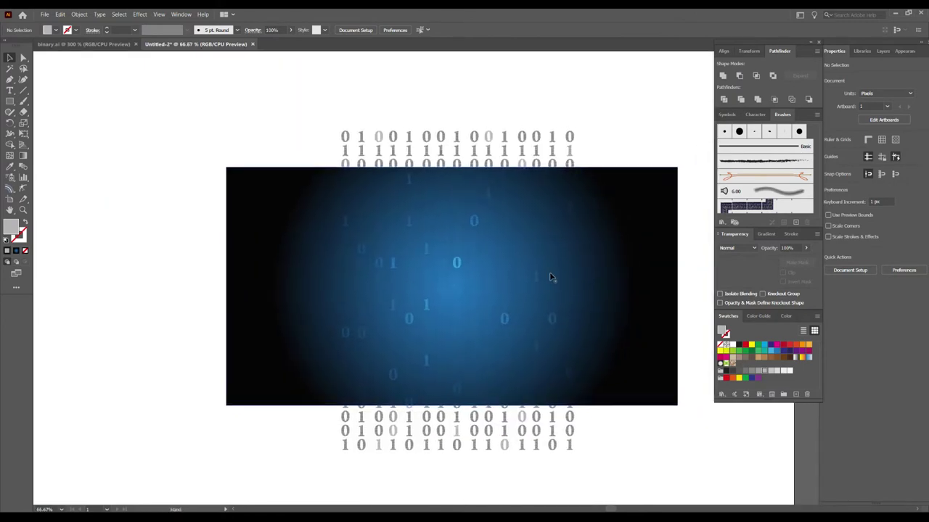
{"action": "scroll", "coordinate": [453, 285], "scroll_direction": "up", "scroll_amount": 3}
{"action": "double_click", "coordinate": [455, 300]}
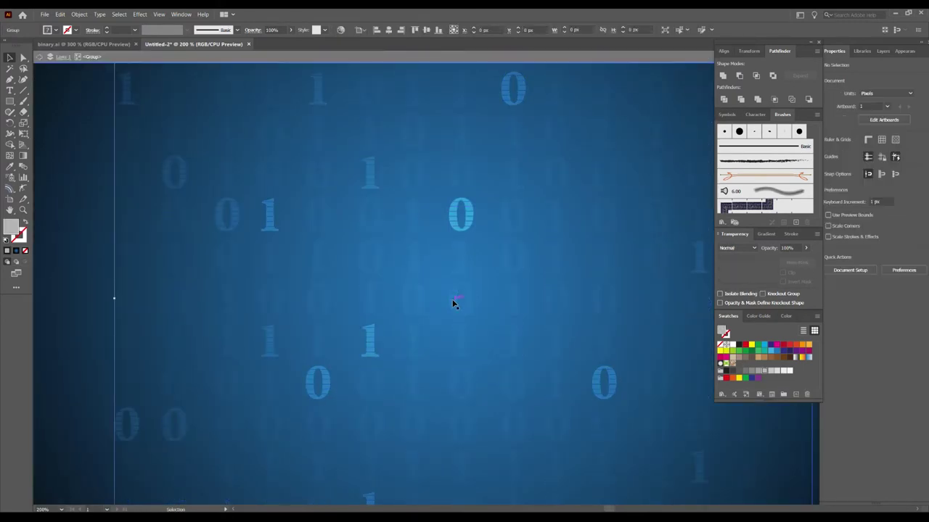
{"action": "left_click", "coordinate": [510, 382], "text": "shift"}
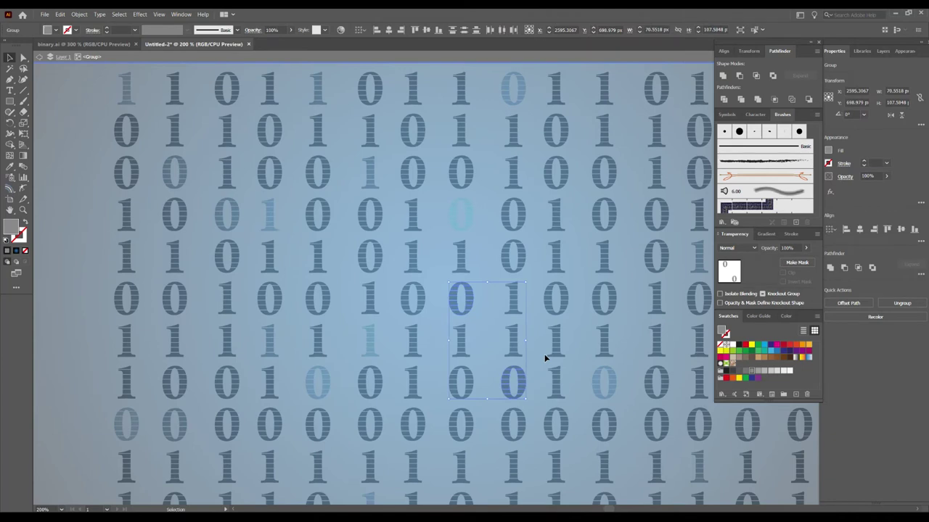
{"action": "scroll", "coordinate": [545, 357], "scroll_direction": "down", "scroll_amount": 1}
{"action": "left_click", "coordinate": [585, 318], "text": "shift"}
{"action": "left_click", "coordinate": [631, 225], "text": "shift"}
{"action": "left_click", "coordinate": [415, 193], "text": "shift"}
{"action": "left_click", "coordinate": [343, 195], "text": "shift"}
{"action": "left_click", "coordinate": [338, 379], "text": "shift"}
{"action": "left_click", "coordinate": [520, 448], "text": "shift"}
{"action": "left_click", "coordinate": [588, 475], "text": "shift"}
Add digits from the upper and right areas of the wall, then deselect to check the result.
{"action": "left_click_drag", "start_coordinate": [564, 388], "coordinate": [538, 196]}
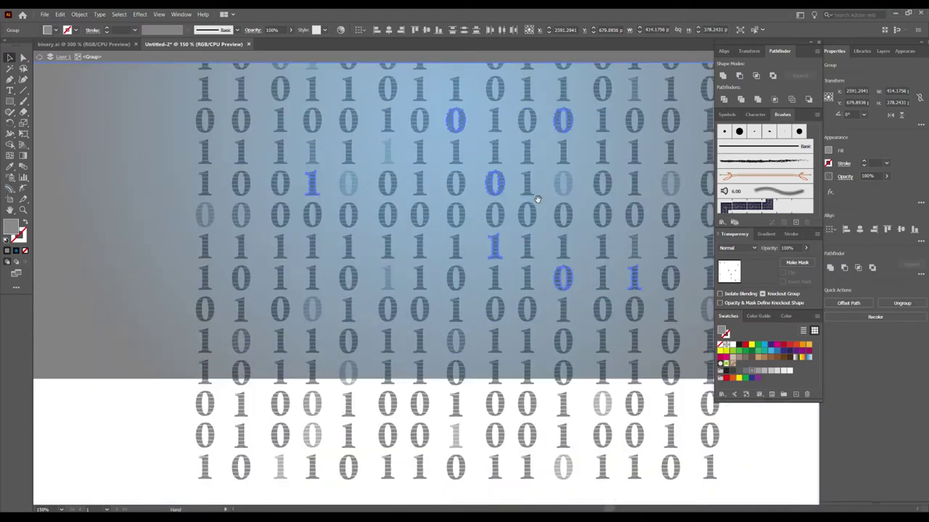
{"action": "left_click_drag", "start_coordinate": [476, 223], "coordinate": [492, 322]}
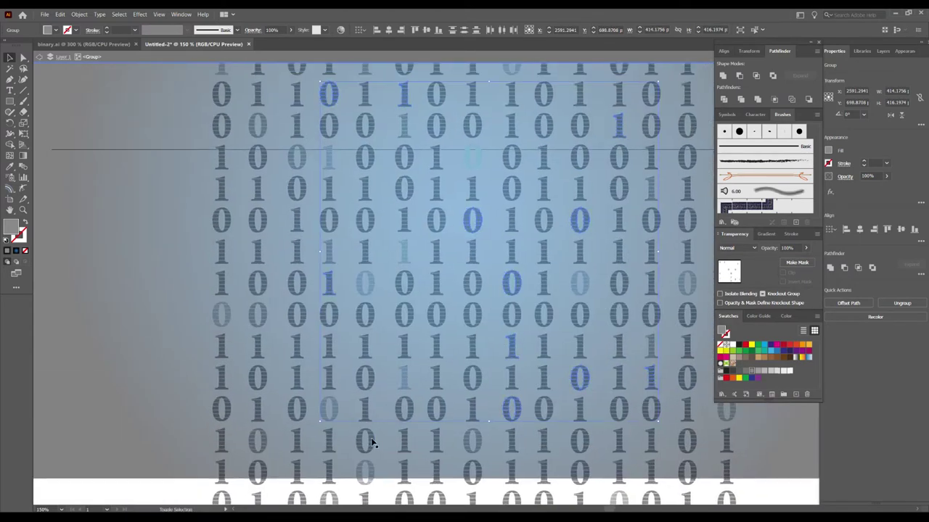
{"action": "mouse_move", "coordinate": [406, 180]}
{"action": "left_mouse_down"}
{"action": "mouse_move", "coordinate": [396, 305]}
{"action": "mouse_move", "coordinate": [491, 186]}
{"action": "mouse_move", "coordinate": [500, 139]}
{"action": "mouse_move", "coordinate": [452, 124]}
{"action": "mouse_move", "coordinate": [395, 124]}
{"action": "left_mouse_up"}
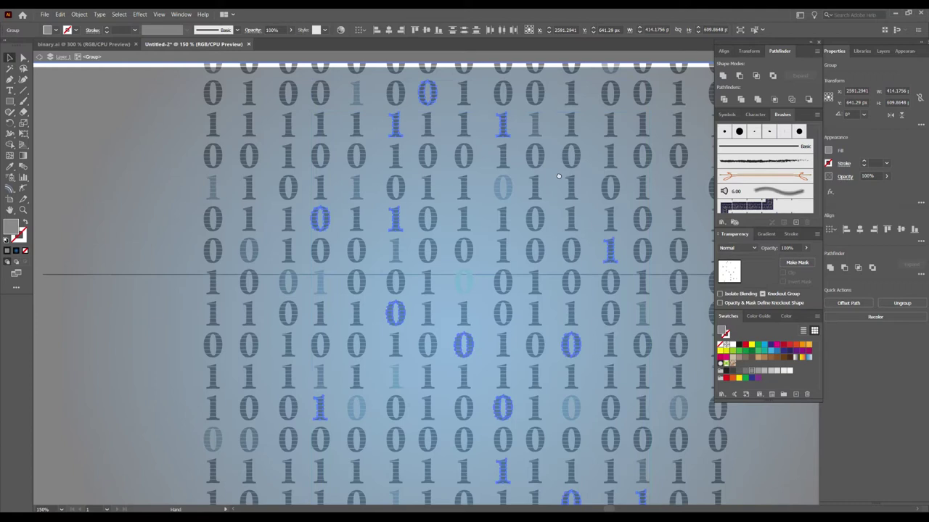
{"action": "left_click_drag", "start_coordinate": [472, 104], "coordinate": [591, 227]}
{"action": "left_click_drag", "start_coordinate": [626, 144], "coordinate": [628, 153]}
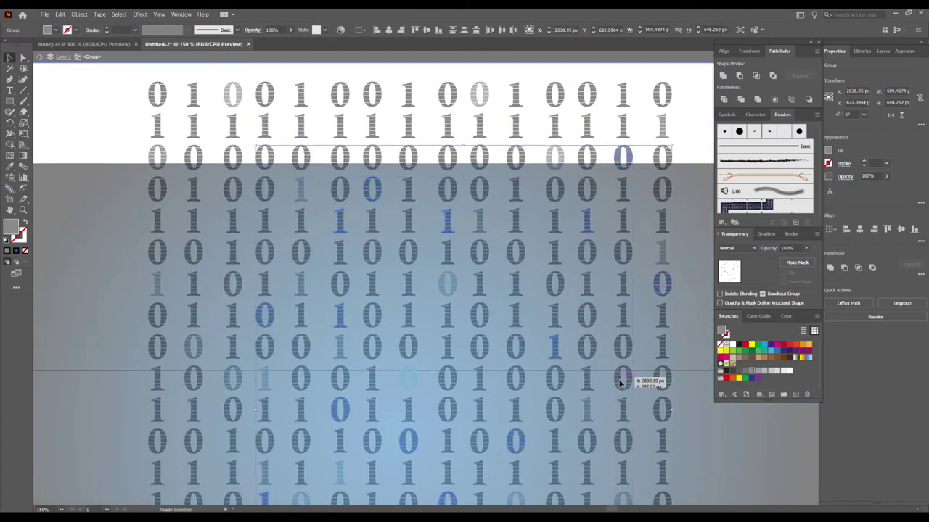
{"action": "left_click_drag", "start_coordinate": [657, 292], "coordinate": [629, 385]}
{"action": "left_click", "coordinate": [639, 238]}
{"action": "scroll", "coordinate": [639, 237], "scroll_direction": "down", "scroll_amount": 2}
{"action": "scroll", "coordinate": [570, 145], "scroll_direction": "down", "scroll_amount": 3}
{"action": "scroll", "coordinate": [482, 191], "scroll_direction": "up", "scroll_amount": 3}
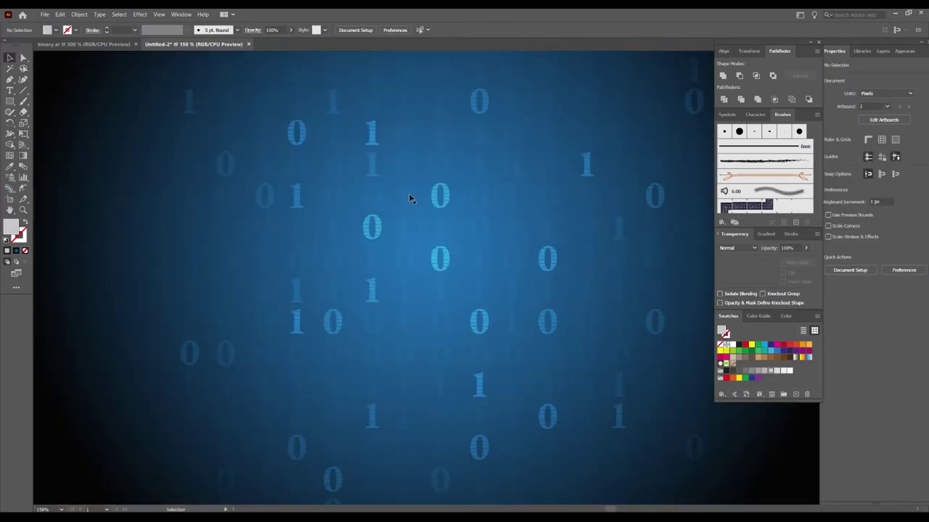
Inside the digit group, pick a first scattered set of 0s and 1s to turn white.
{"action": "double_click", "coordinate": [379, 195]}
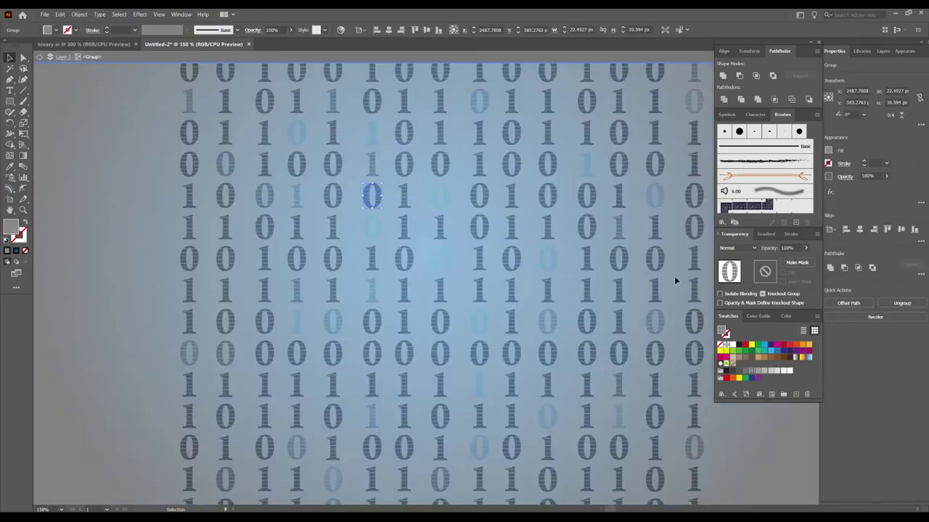
{"action": "left_click", "coordinate": [440, 230], "text": "shift"}
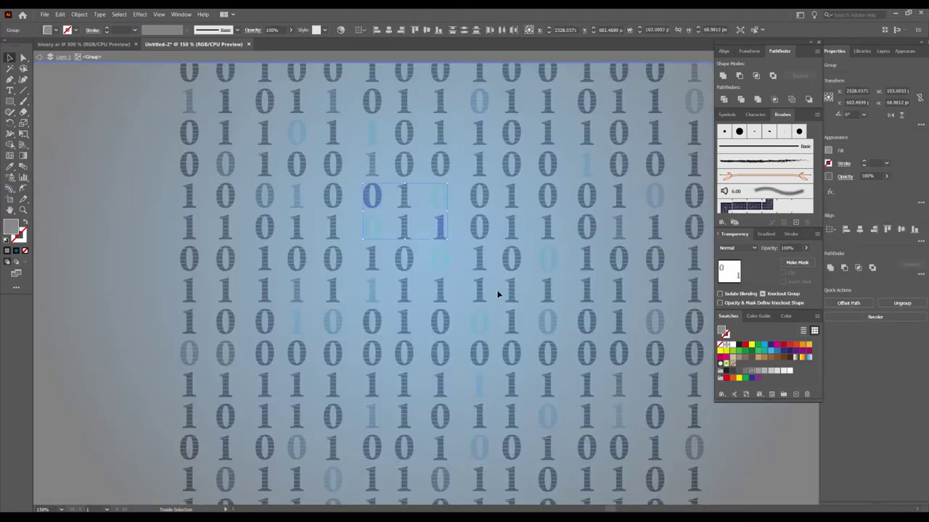
{"action": "left_click", "coordinate": [512, 291], "text": "shift"}
{"action": "left_click", "coordinate": [512, 354], "text": "shift"}
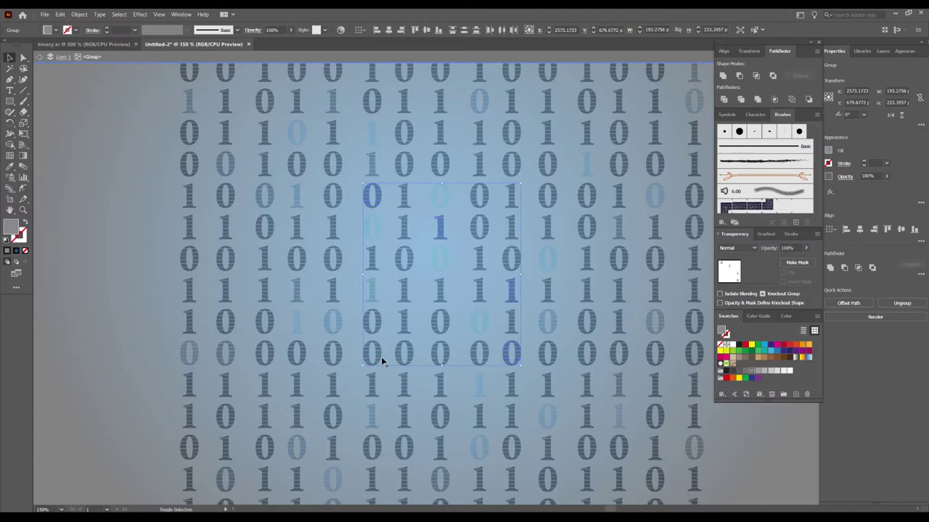
{"action": "left_click", "coordinate": [404, 415], "text": "shift"}
{"action": "left_click", "coordinate": [333, 416], "text": "shift"}
{"action": "left_click", "coordinate": [511, 479], "text": "shift"}
{"action": "left_click", "coordinate": [403, 106], "text": "shift"}
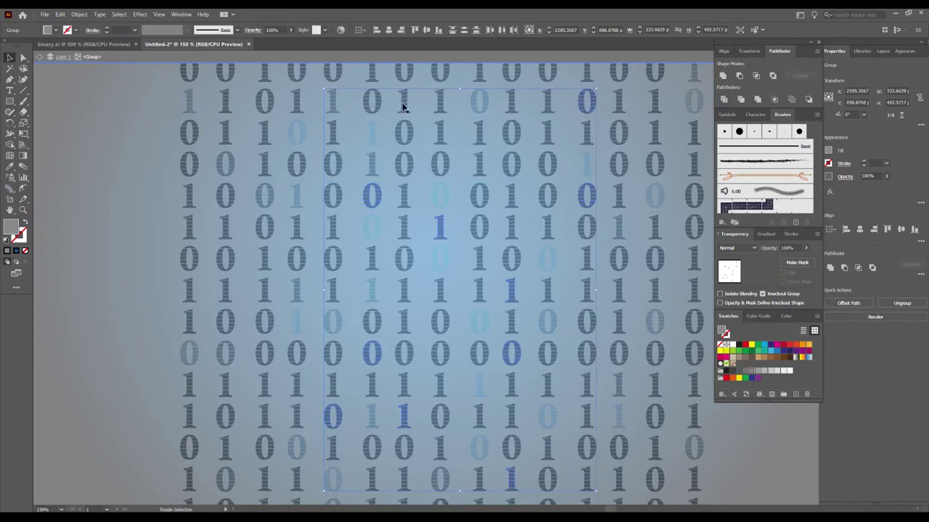
{"action": "left_click", "coordinate": [332, 72], "text": "shift"}
{"action": "left_click", "coordinate": [330, 227], "text": "shift"}
{"action": "left_click", "coordinate": [264, 294], "text": "shift"}
Recentre the view on the wall and start a new scattered selection of digits.
{"action": "left_click", "coordinate": [757, 439]}
{"action": "key", "text": "ctrl+minus"}
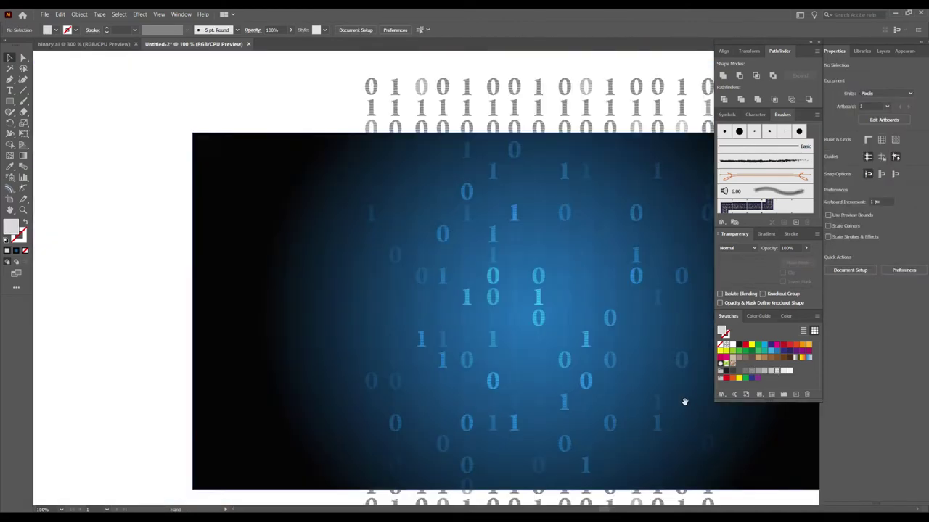
{"action": "left_click_drag", "start_coordinate": [684, 402], "coordinate": [560, 367]}
{"action": "scroll", "coordinate": [408, 242], "scroll_direction": "up", "scroll_amount": 1}
{"action": "scroll", "coordinate": [406, 243], "scroll_direction": "up", "scroll_amount": 1}
{"action": "left_click", "coordinate": [376, 253]}
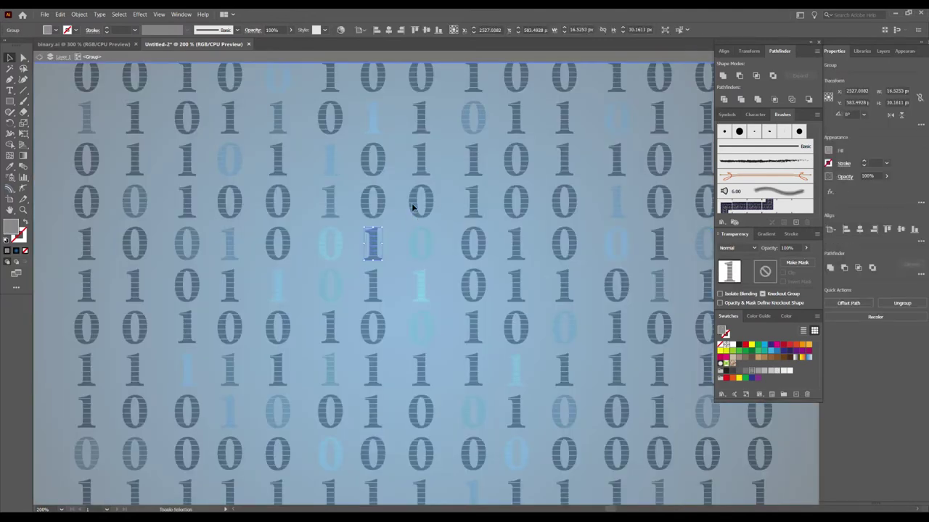
{"action": "left_click", "coordinate": [420, 203], "text": "shift"}
{"action": "left_click", "coordinate": [418, 370], "text": "shift"}
{"action": "left_click", "coordinate": [514, 408], "text": "shift"}
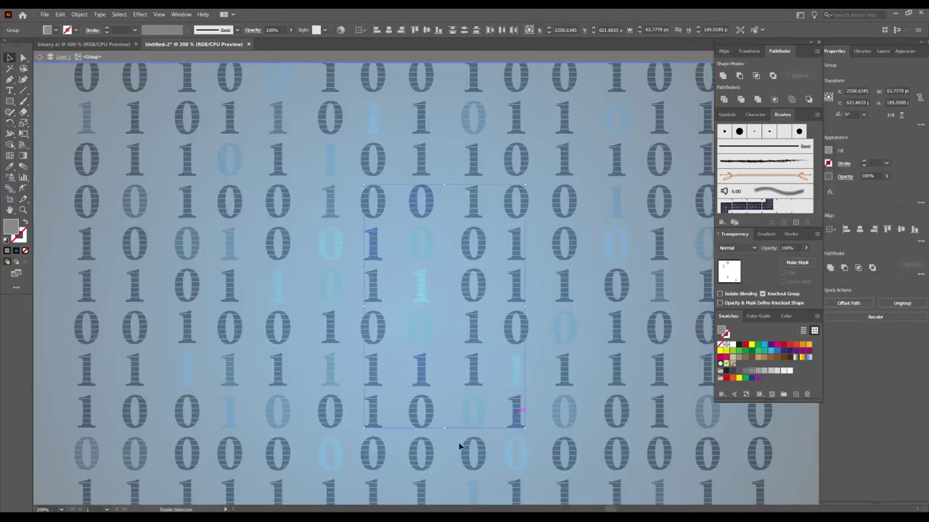
Add lower, upper-left and right-side digits to the white batch, then exit the group.
{"action": "left_click", "coordinate": [460, 448], "text": "shift"}
{"action": "left_click", "coordinate": [280, 167], "text": "shift"}
{"action": "left_click", "coordinate": [135, 163], "text": "shift"}
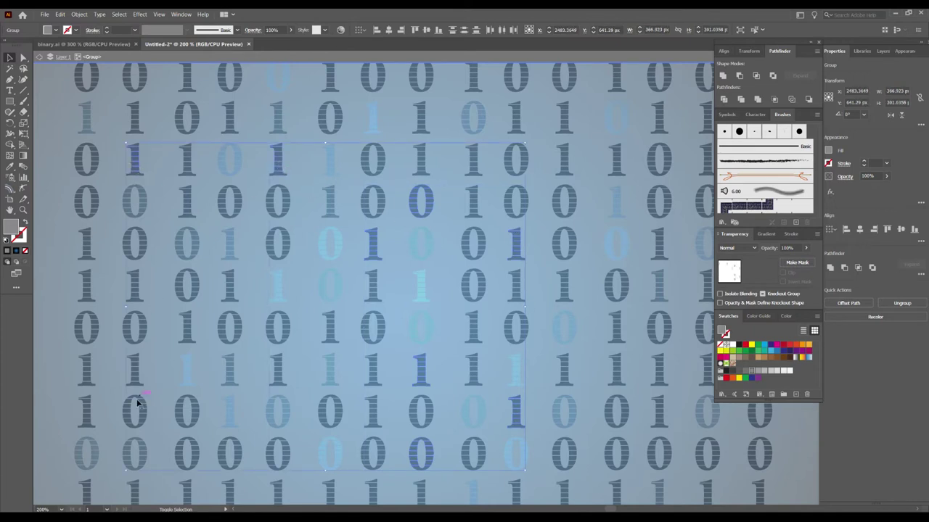
{"action": "left_click", "coordinate": [661, 203], "text": "shift"}
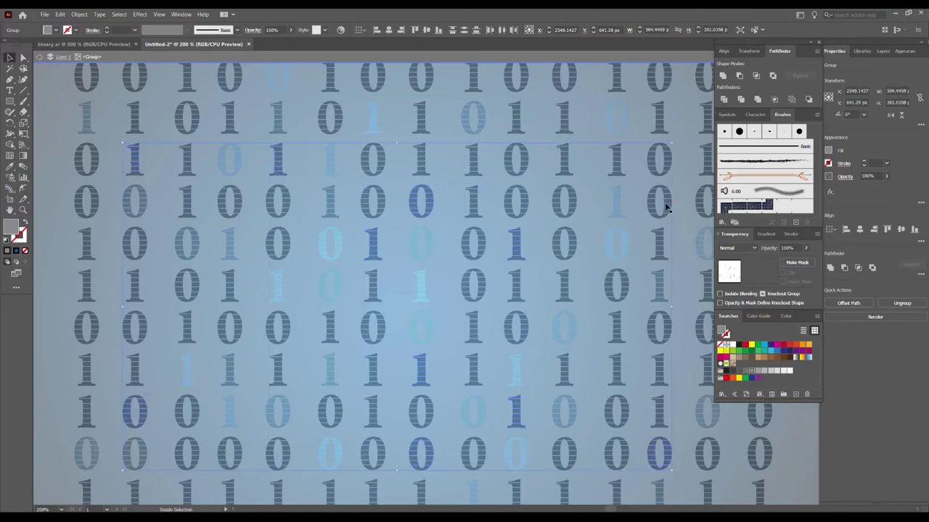
{"action": "left_click", "coordinate": [708, 127], "text": "shift"}
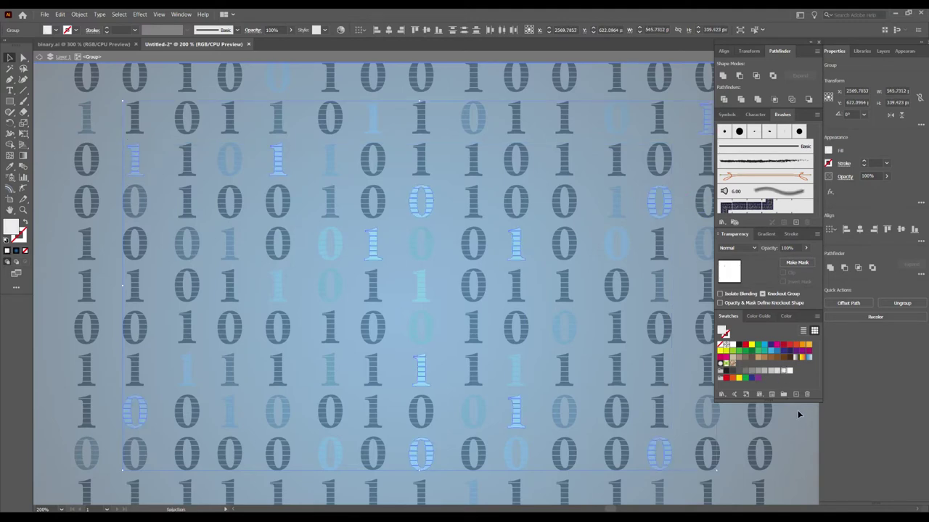
{"action": "double_click", "coordinate": [798, 428]}
{"action": "scroll", "coordinate": [615, 344], "scroll_direction": "down", "scroll_amount": 2}
{"action": "left_click_drag", "start_coordinate": [615, 343], "coordinate": [483, 265]}
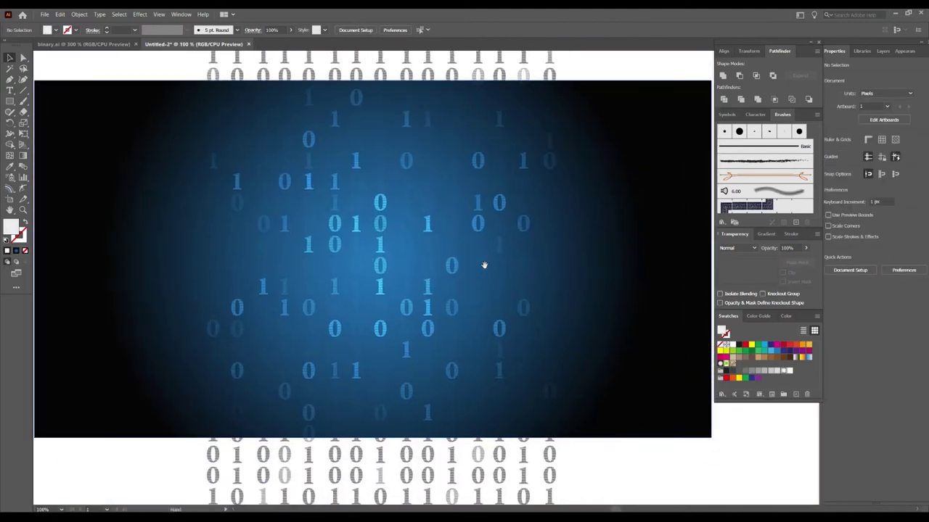
Fill a scattered batch of 0s and a right-hand 1 with white.
{"action": "scroll", "coordinate": [409, 249], "scroll_direction": "up", "scroll_amount": 2}
{"action": "double_click", "coordinate": [415, 245]}
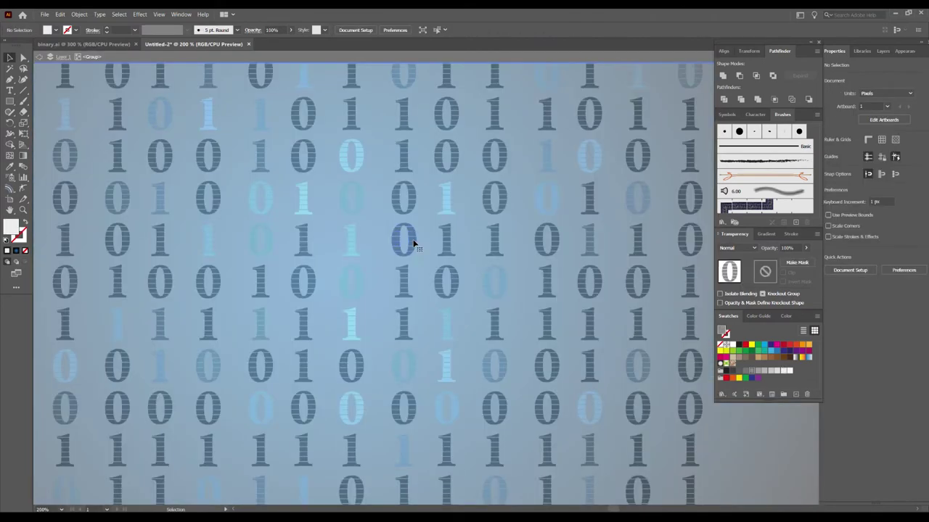
{"action": "left_click", "coordinate": [355, 369], "text": "shift"}
{"action": "left_click", "coordinate": [556, 415], "text": "shift"}
{"action": "left_click", "coordinate": [446, 453], "text": "shift"}
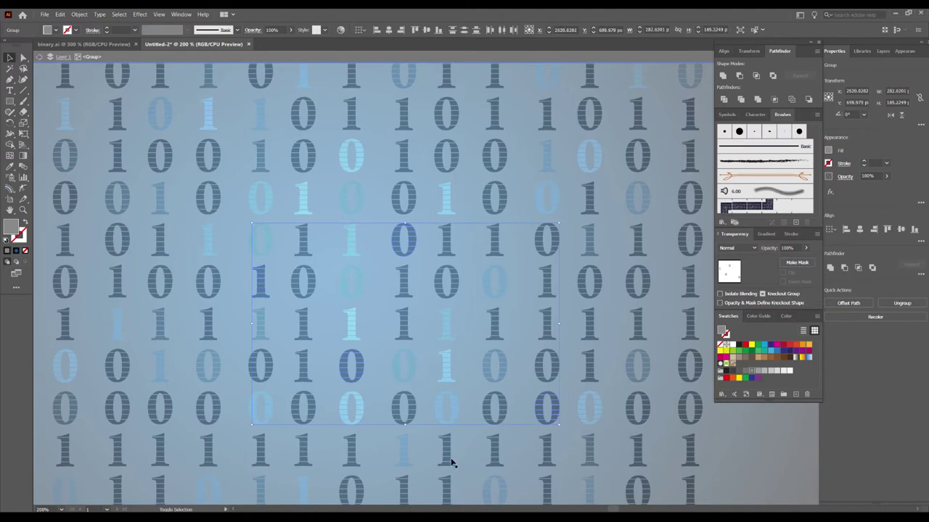
{"action": "left_click", "coordinate": [167, 276], "text": "shift"}
{"action": "left_click", "coordinate": [114, 400], "text": "shift"}
{"action": "left_click", "coordinate": [67, 196], "text": "shift"}
{"action": "left_click", "coordinate": [306, 286], "text": "shift"}
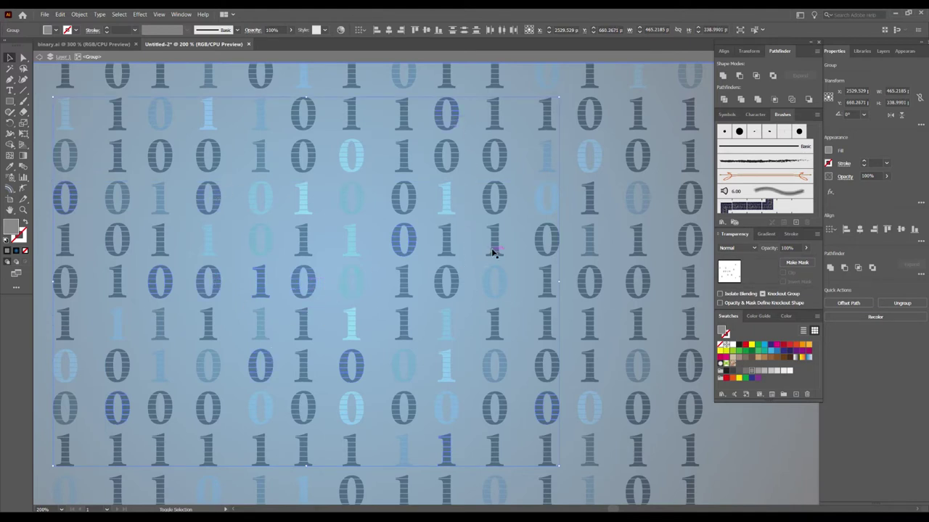
{"action": "left_click", "coordinate": [595, 330], "text": "shift"}
{"action": "left_click", "coordinate": [785, 371]}
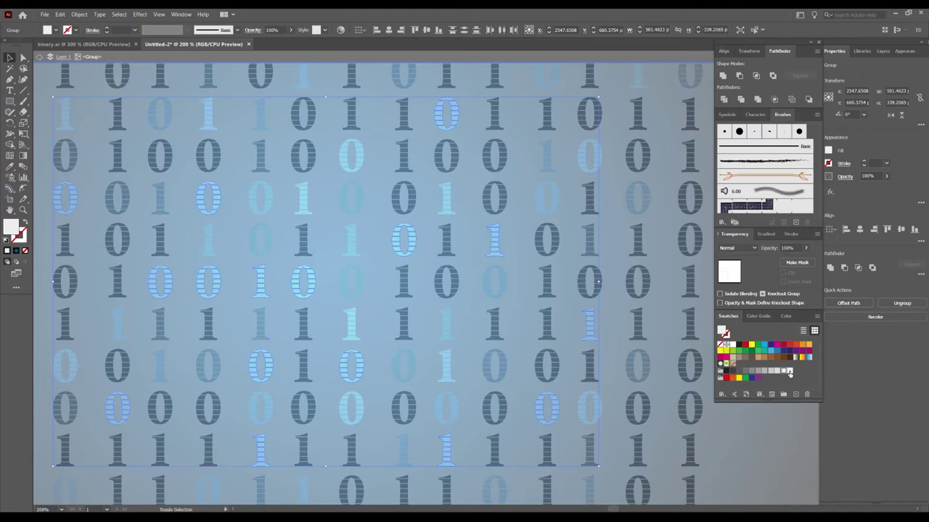
{"action": "left_click", "coordinate": [781, 422]}
Select a second batch of scattered 1 digits down to the bottom row, then exit the group.
{"action": "scroll", "coordinate": [534, 322], "scroll_direction": "down", "scroll_amount": 2}
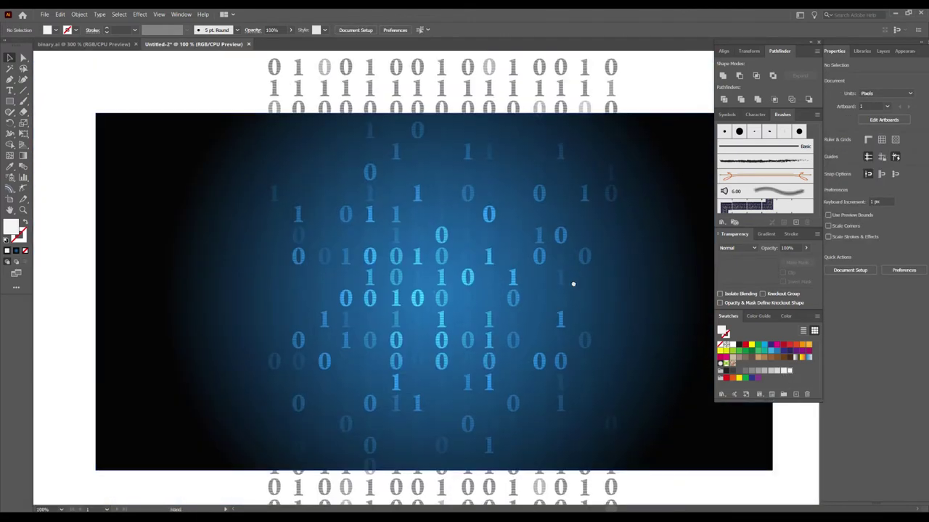
{"action": "scroll", "coordinate": [348, 249], "scroll_direction": "up", "scroll_amount": 2}
{"action": "left_click", "coordinate": [447, 276]}
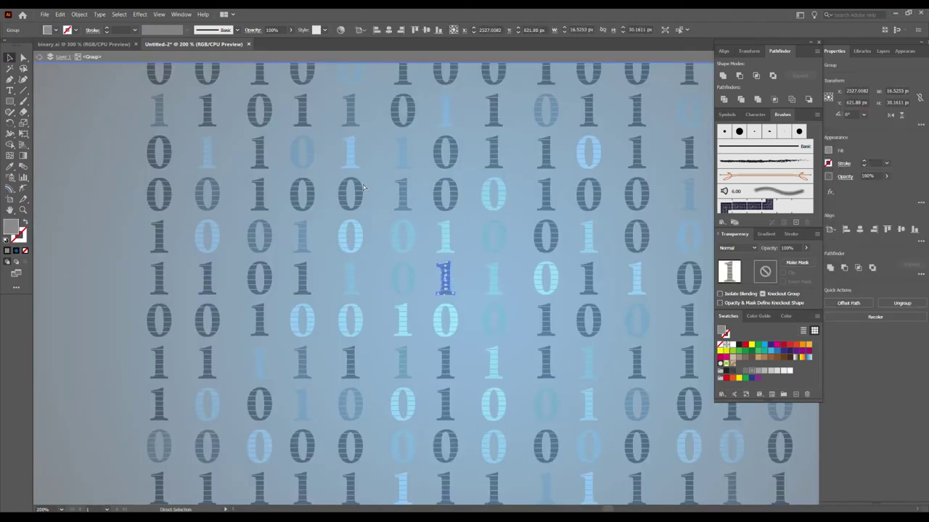
{"action": "left_click", "coordinate": [363, 191], "text": "shift"}
{"action": "left_click", "coordinate": [492, 107], "text": "shift"}
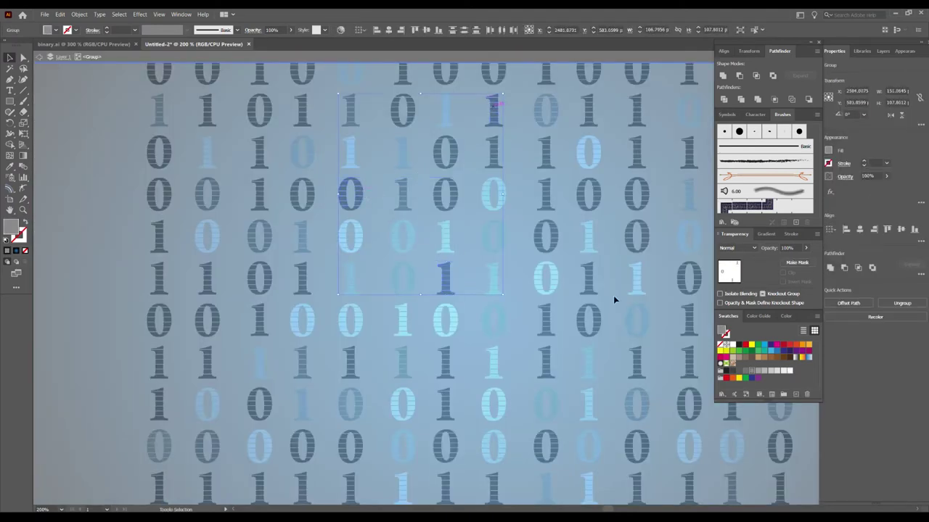
{"action": "left_click", "coordinate": [589, 275], "text": "shift"}
{"action": "left_click", "coordinate": [637, 370], "text": "shift"}
{"action": "left_click", "coordinate": [638, 471], "text": "shift"}
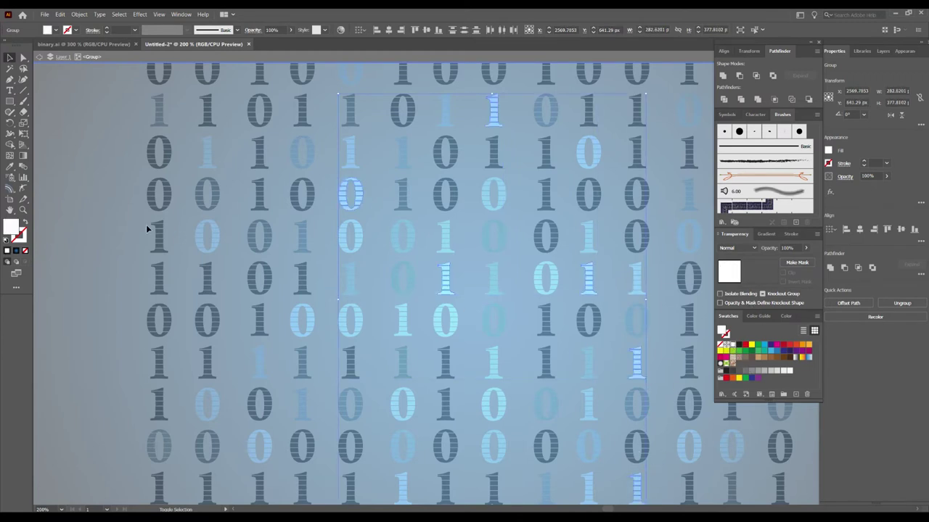
{"action": "double_click", "coordinate": [106, 214]}
{"action": "key", "text": "ctrl+minus"}
{"action": "key", "text": "ctrl+minus"}
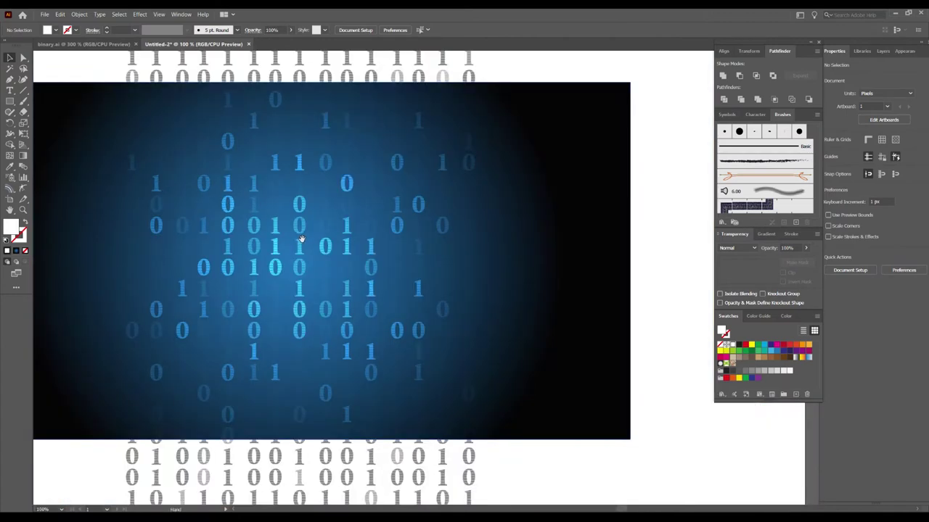
Select both the binary digits and gradient panel and scale them down into a small block.
{"action": "scroll", "coordinate": [299, 267], "scroll_direction": "up", "scroll_amount": 2}
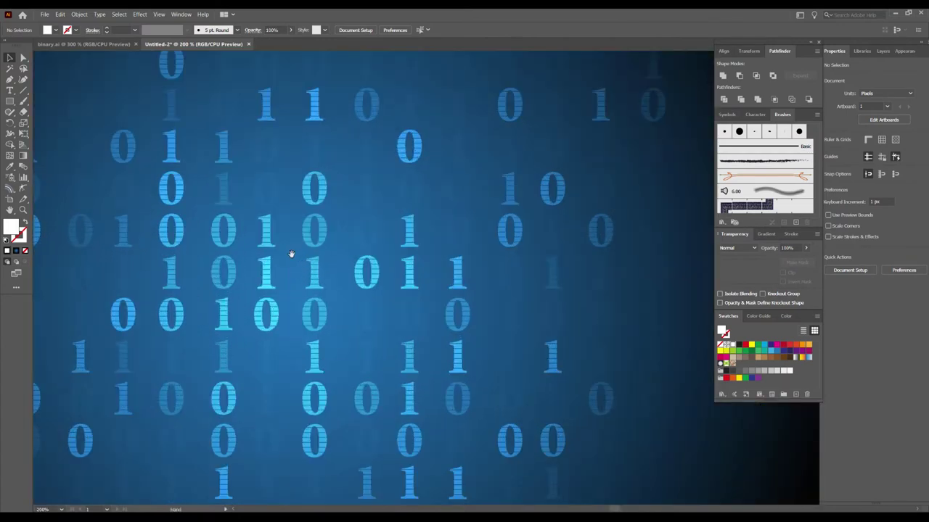
{"action": "left_click_drag", "start_coordinate": [290, 255], "coordinate": [351, 256]}
{"action": "scroll", "coordinate": [351, 255], "scroll_direction": "down", "scroll_amount": 2}
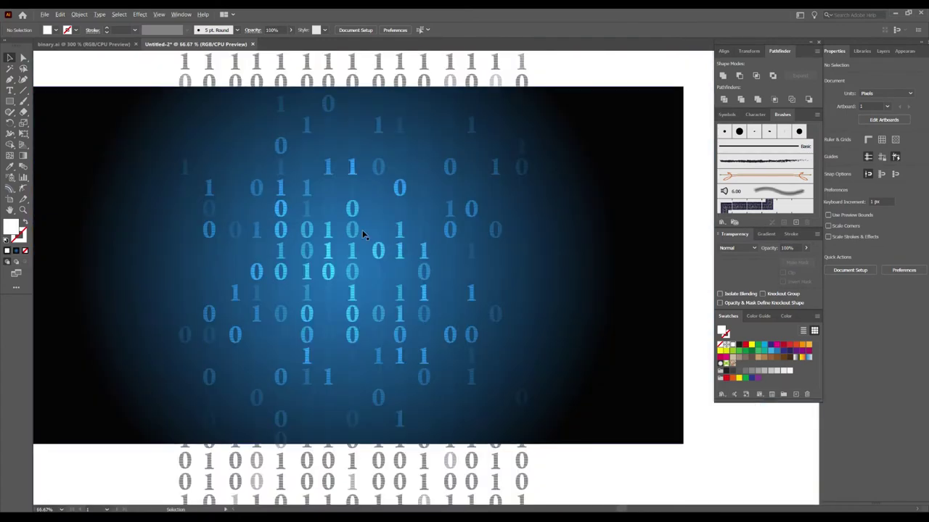
{"action": "scroll", "coordinate": [356, 232], "scroll_direction": "down", "scroll_amount": 2}
{"action": "left_click", "coordinate": [434, 136]}
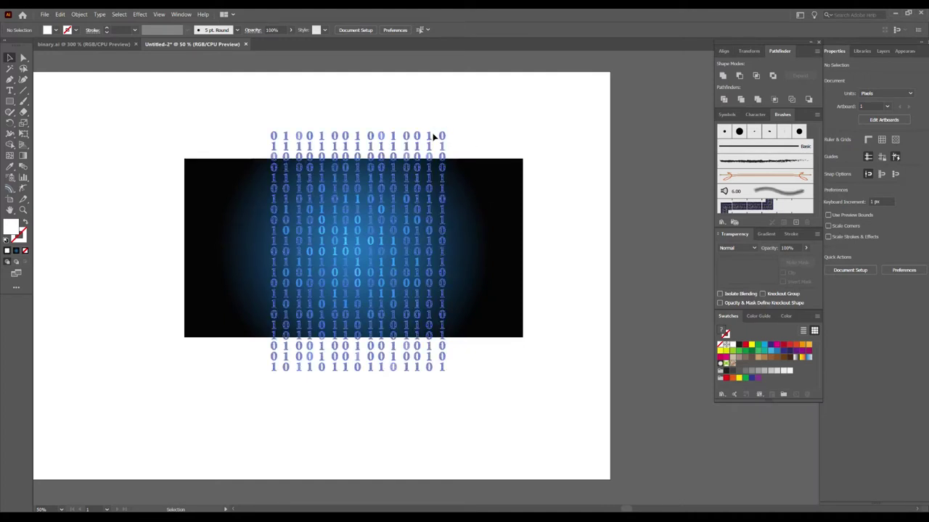
{"action": "left_click_drag", "start_coordinate": [512, 137], "coordinate": [442, 160]}
{"action": "scroll", "coordinate": [447, 175], "scroll_direction": "down", "scroll_amount": 1}
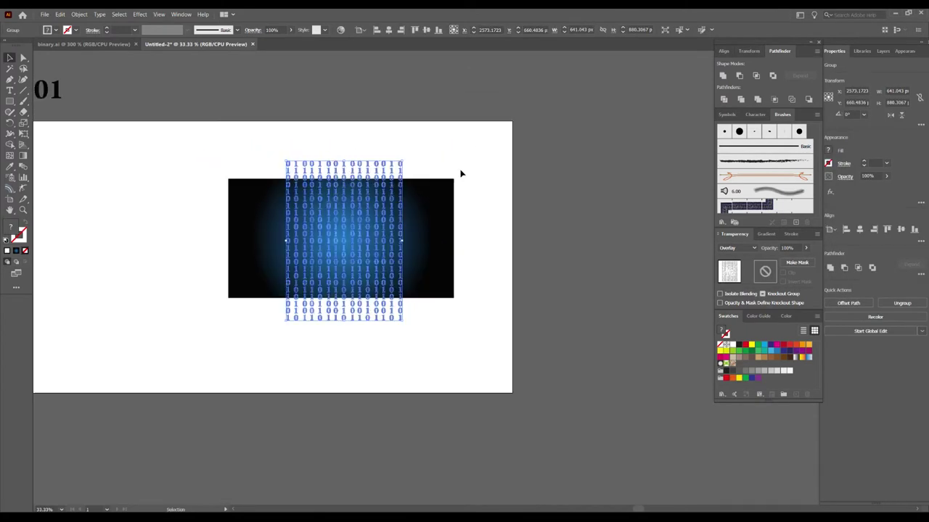
{"action": "left_click", "coordinate": [460, 172]}
{"action": "left_click", "coordinate": [377, 167]}
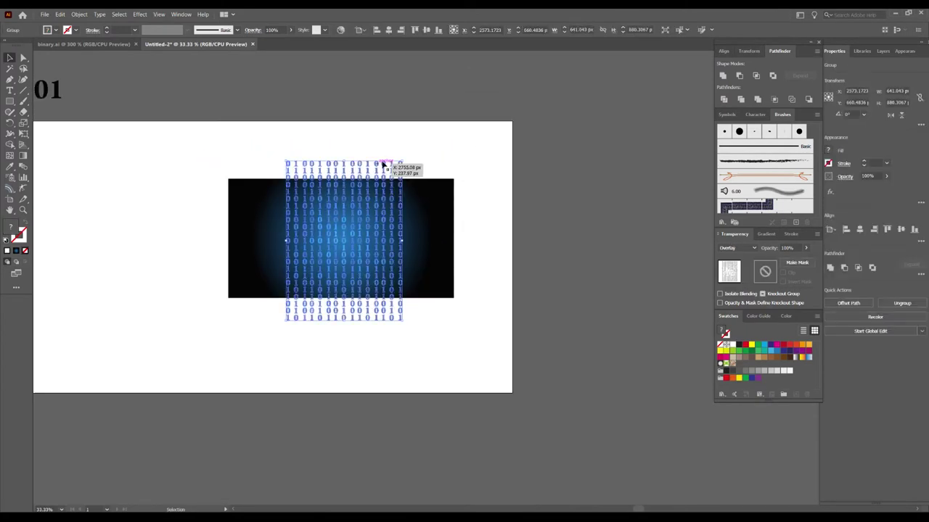
{"action": "left_click_drag", "start_coordinate": [450, 152], "coordinate": [255, 326]}
{"action": "left_click_drag", "start_coordinate": [454, 161], "coordinate": [287, 280]}
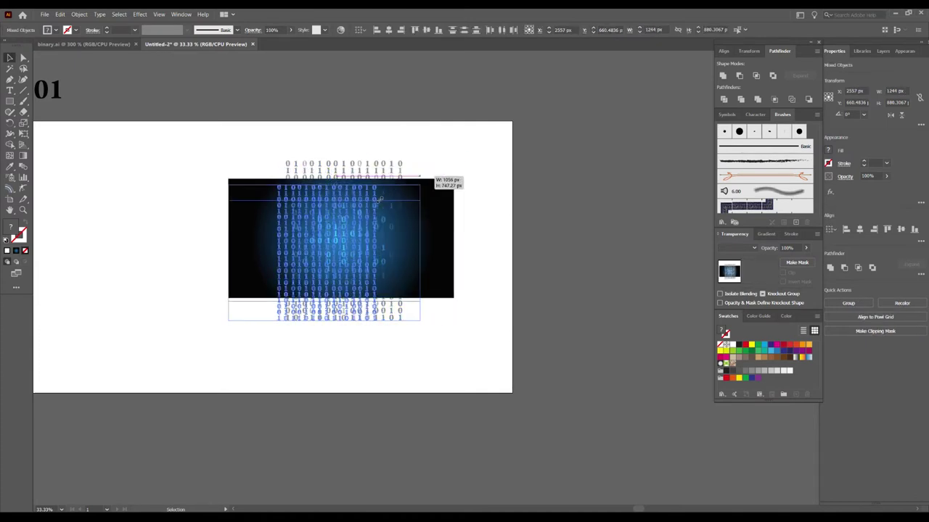
Copy the digit block to the left and right, repeating the copy once more with Ctrl+D.
{"action": "scroll", "coordinate": [273, 302], "scroll_direction": "up", "scroll_amount": 3}
{"action": "scroll", "coordinate": [273, 302], "scroll_direction": "up", "scroll_amount": 1}
{"action": "scroll", "coordinate": [341, 193], "scroll_direction": "left", "scroll_amount": 2}
{"action": "left_click_drag", "start_coordinate": [268, 210], "coordinate": [142, 219]}
{"action": "left_click_drag", "start_coordinate": [121, 210], "coordinate": [257, 218]}
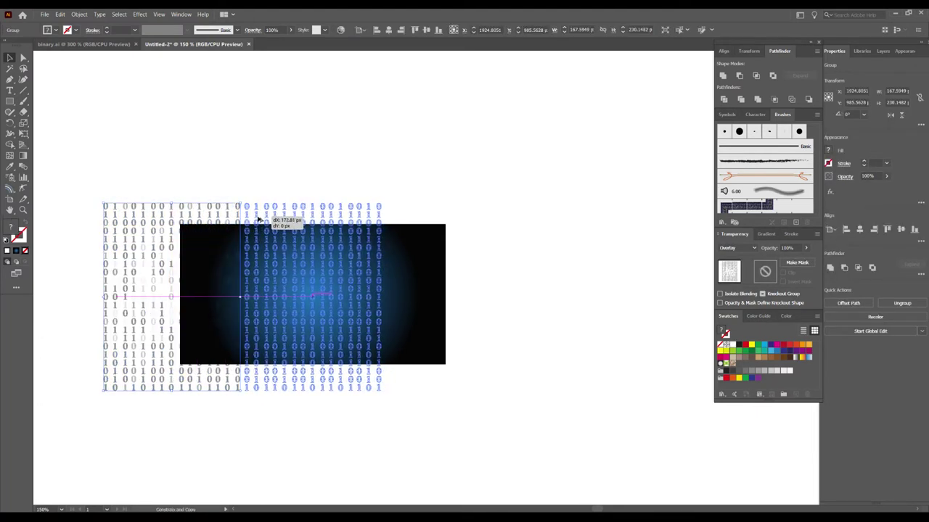
{"action": "key", "text": "ctrl+d"}
{"action": "left_click", "coordinate": [402, 158]}
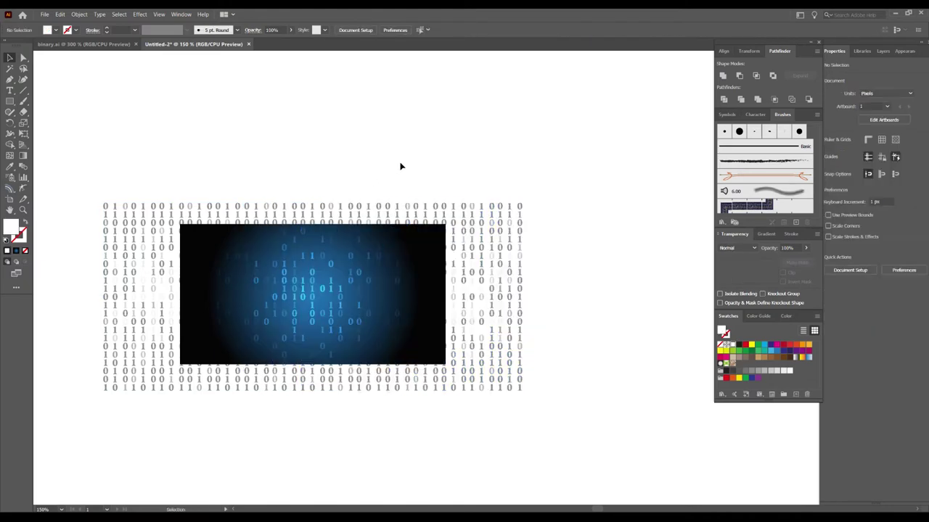
Send the whole binary-digit band behind the gradient panel.
{"action": "left_click_drag", "start_coordinate": [111, 174], "coordinate": [524, 180]}
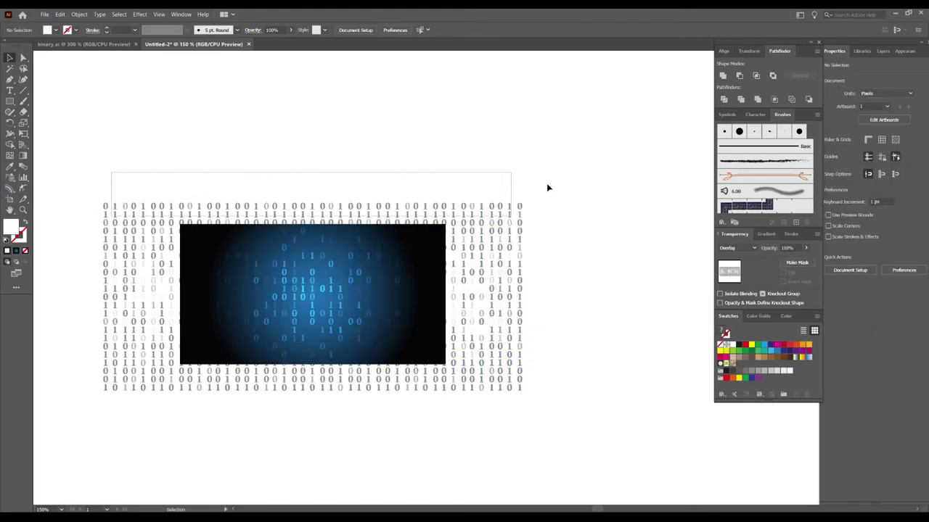
{"action": "right_click", "coordinate": [378, 211]}
{"action": "left_click", "coordinate": [435, 267]}
{"action": "left_click", "coordinate": [462, 172]}
Place a spare copy of the binary band above the artwork.
{"action": "left_click_drag", "start_coordinate": [475, 174], "coordinate": [507, 211]}
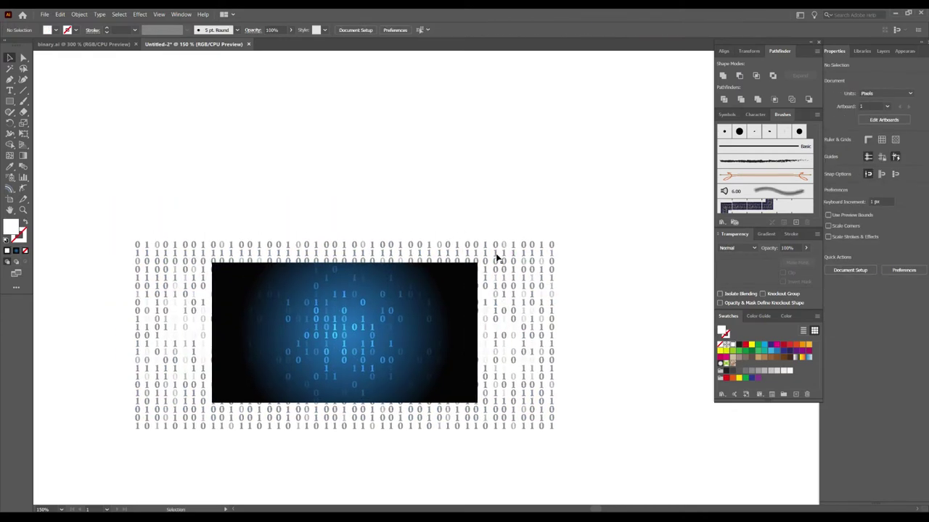
{"action": "key", "text": "ctrl+minus"}
{"action": "left_click_drag", "start_coordinate": [498, 322], "coordinate": [500, 127]}
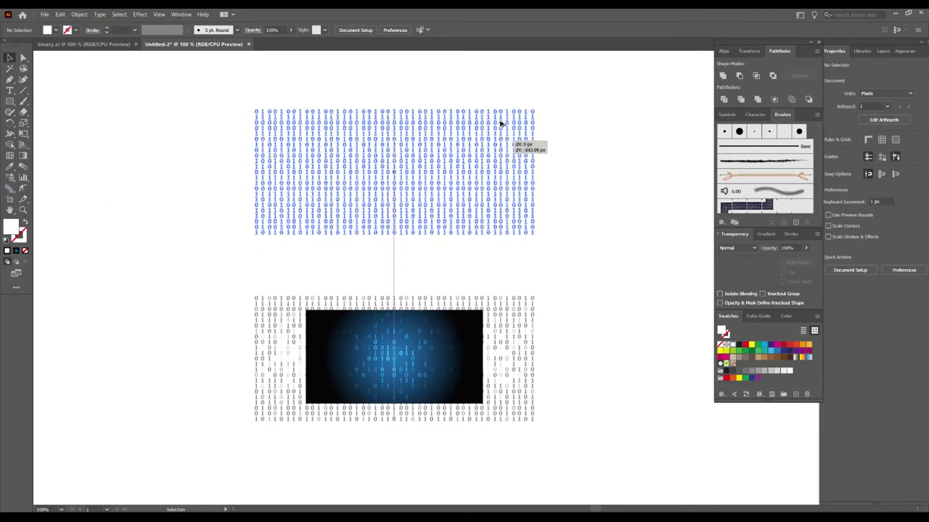
{"action": "scroll", "coordinate": [472, 327], "scroll_direction": "up", "scroll_amount": 1}
{"action": "scroll", "coordinate": [392, 287], "scroll_direction": "up", "scroll_amount": 1}
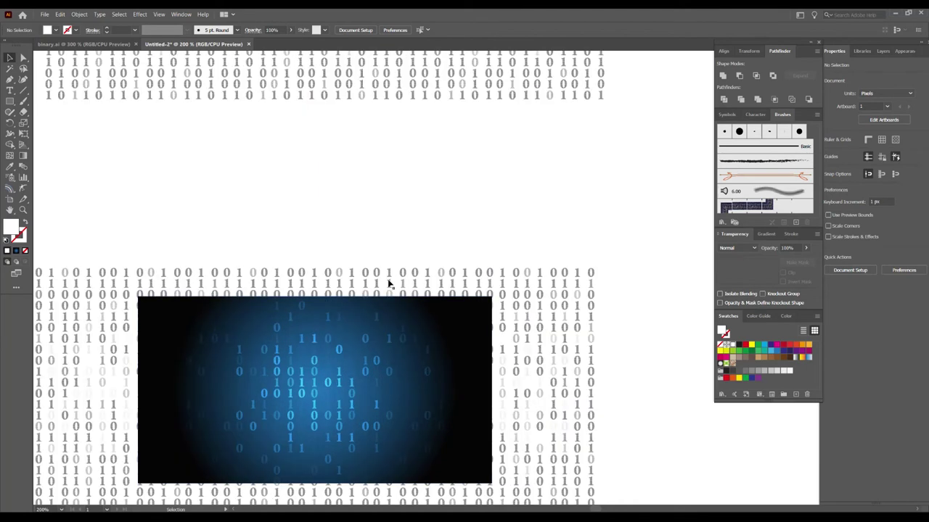
Squash the binary band down to the gradient panel's height.
{"action": "left_click", "coordinate": [389, 277]}
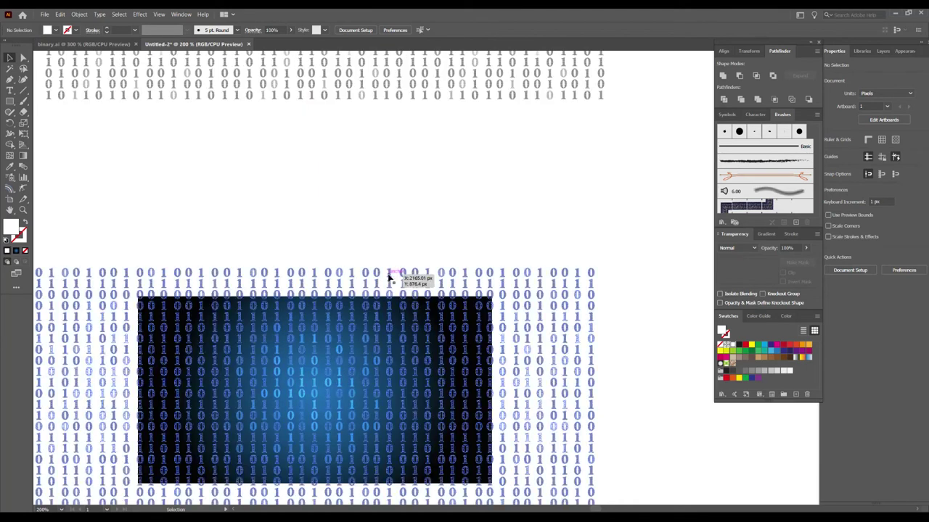
{"action": "left_click", "coordinate": [315, 270]}
{"action": "mouse_move", "coordinate": [315, 269]}
{"action": "left_mouse_down"}
{"action": "mouse_move", "coordinate": [316, 292]}
{"action": "mouse_move", "coordinate": [352, 292]}
{"action": "left_mouse_up"}
{"action": "scroll", "coordinate": [451, 180], "scroll_direction": "down", "scroll_amount": 5}
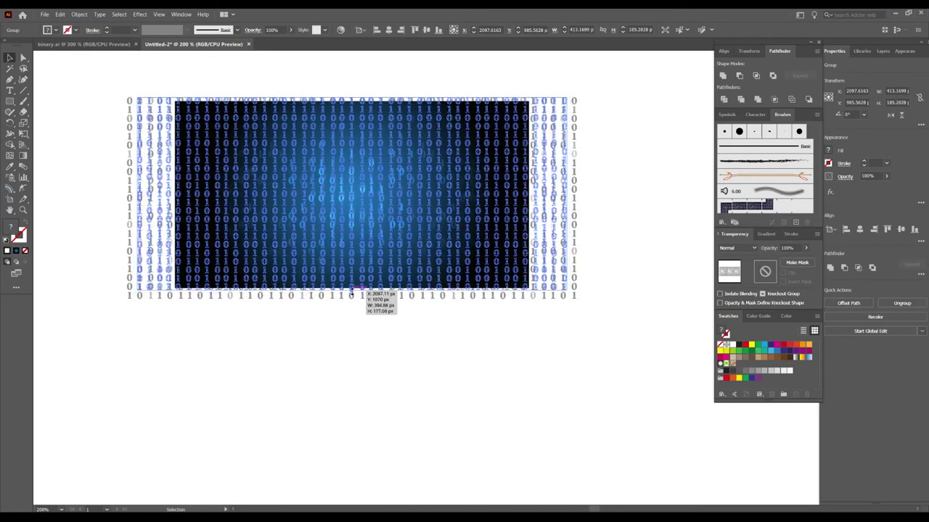
Widen the blue gradient panel to about 366 px.
{"action": "left_click", "coordinate": [368, 186]}
{"action": "scroll", "coordinate": [367, 187], "scroll_direction": "up", "scroll_amount": 1}
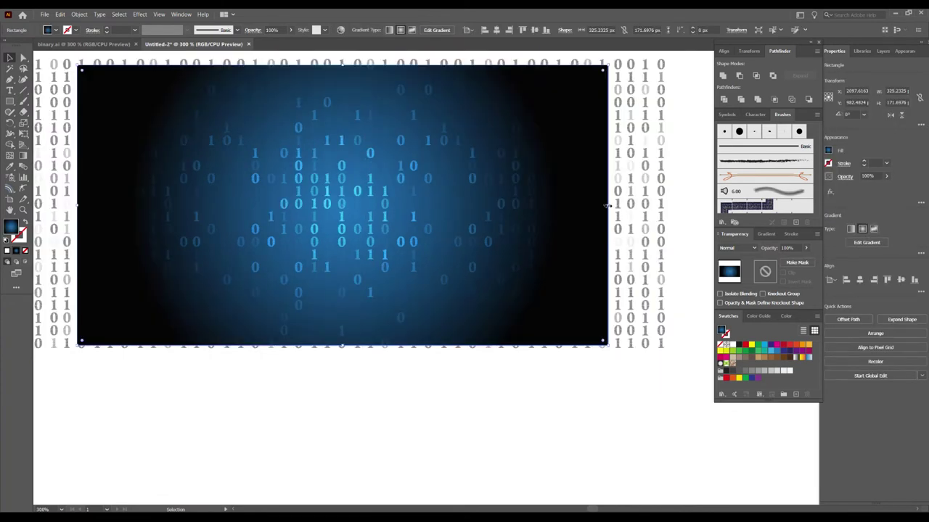
{"action": "left_click_drag", "start_coordinate": [607, 206], "coordinate": [640, 207]}
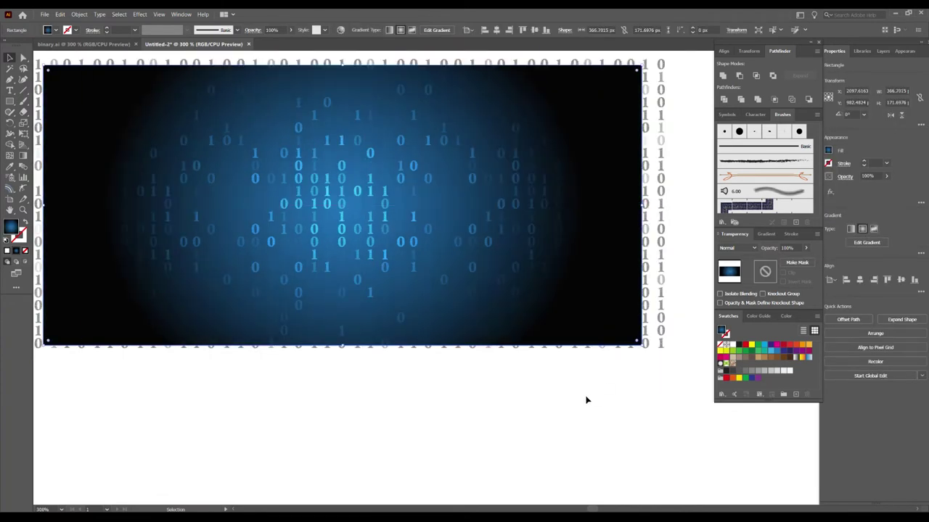
{"action": "left_click", "coordinate": [587, 400]}
Reposition the binary band so it lies across the widened panel.
{"action": "scroll", "coordinate": [587, 399], "scroll_direction": "down", "scroll_amount": 1}
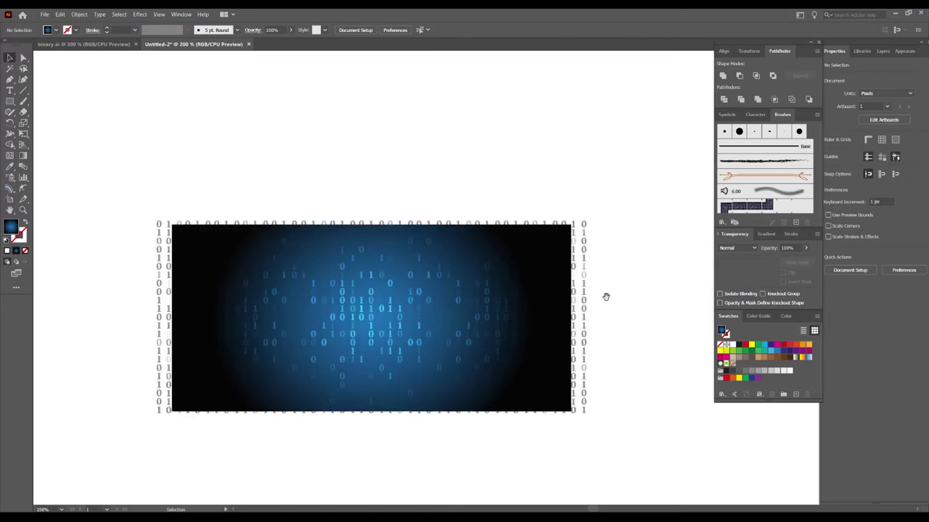
{"action": "left_click_drag", "start_coordinate": [606, 297], "coordinate": [611, 278]}
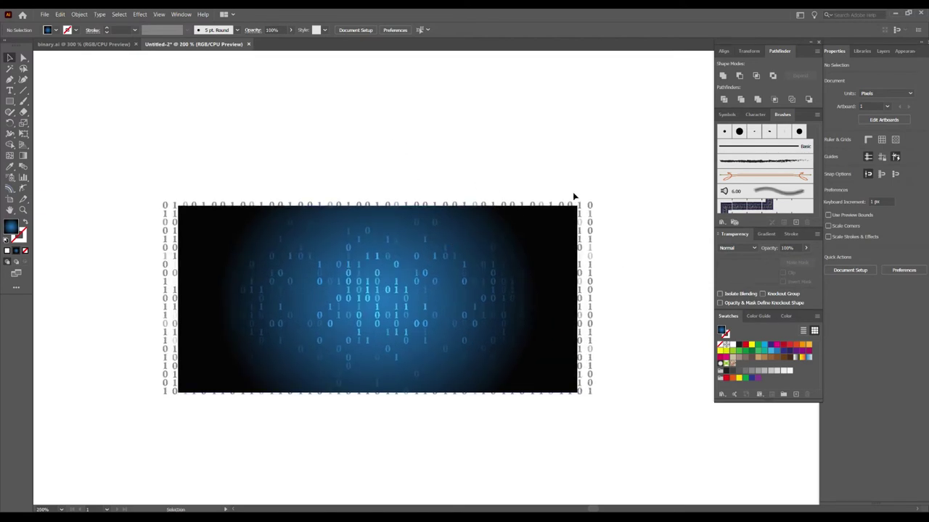
{"action": "left_click", "coordinate": [580, 208]}
{"action": "left_click_drag", "start_coordinate": [552, 217], "coordinate": [460, 234]}
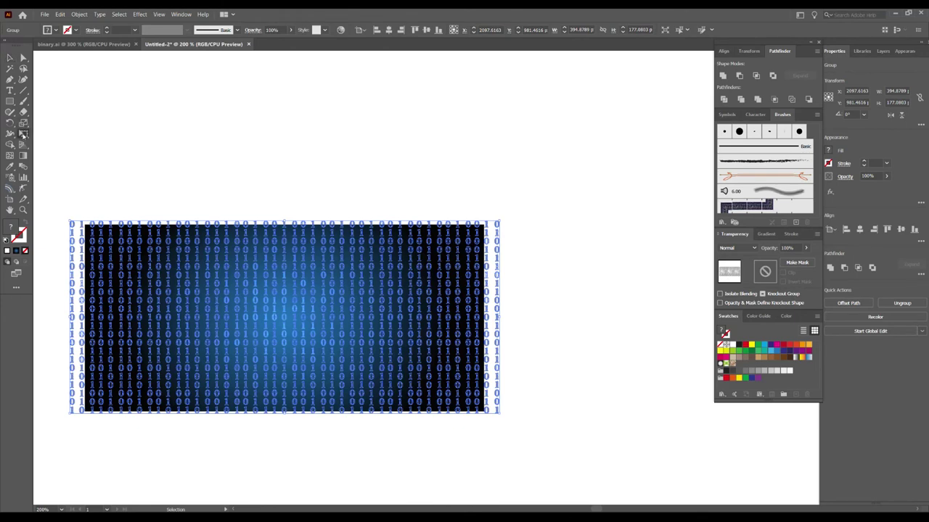
Perspective-distort the binary band by raising its left corner, so it recedes toward the right.
{"action": "left_click", "coordinate": [23, 134]}
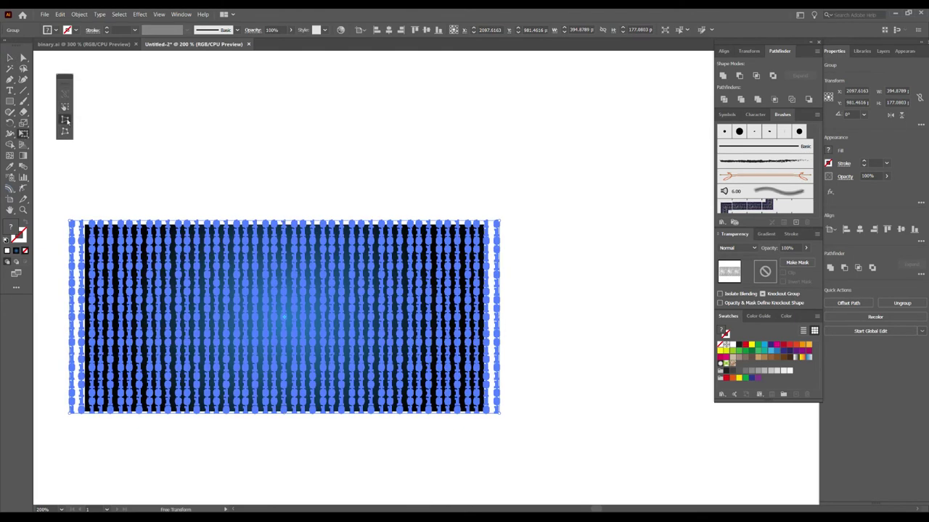
{"action": "key", "text": "ctrl+minus"}
{"action": "left_click_drag", "start_coordinate": [474, 237], "coordinate": [489, 278]}
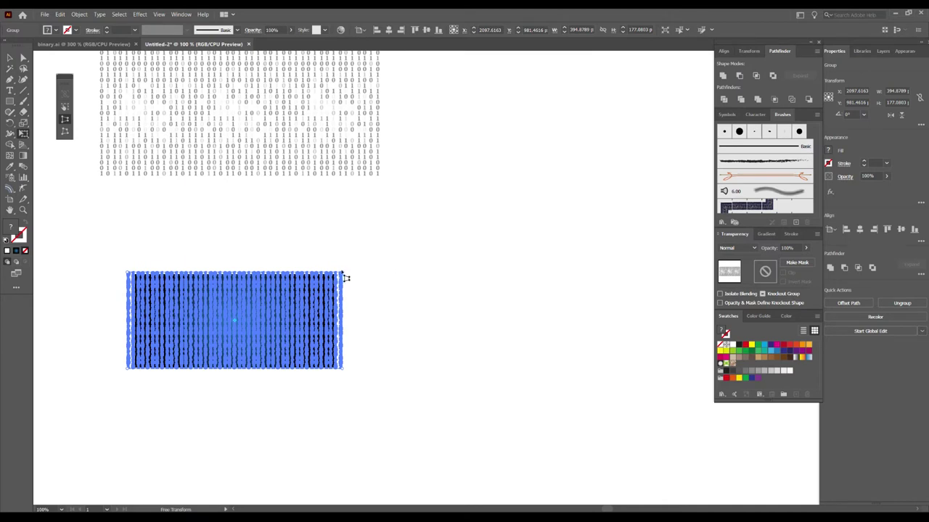
{"action": "key", "text": "ctrl+minus"}
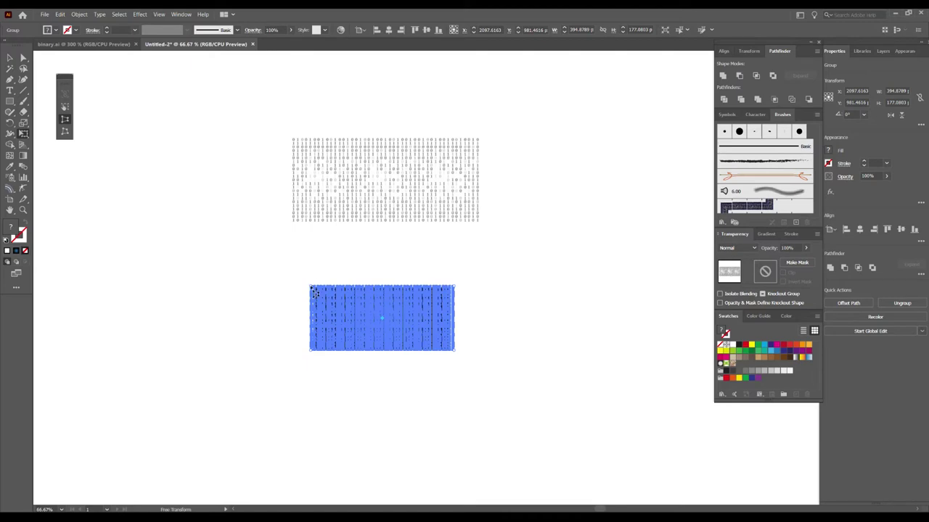
{"action": "mouse_move", "coordinate": [313, 250]}
{"action": "left_mouse_down"}
{"action": "mouse_move", "coordinate": [297, 129]}
{"action": "mouse_move", "coordinate": [306, 73]}
{"action": "left_mouse_up"}
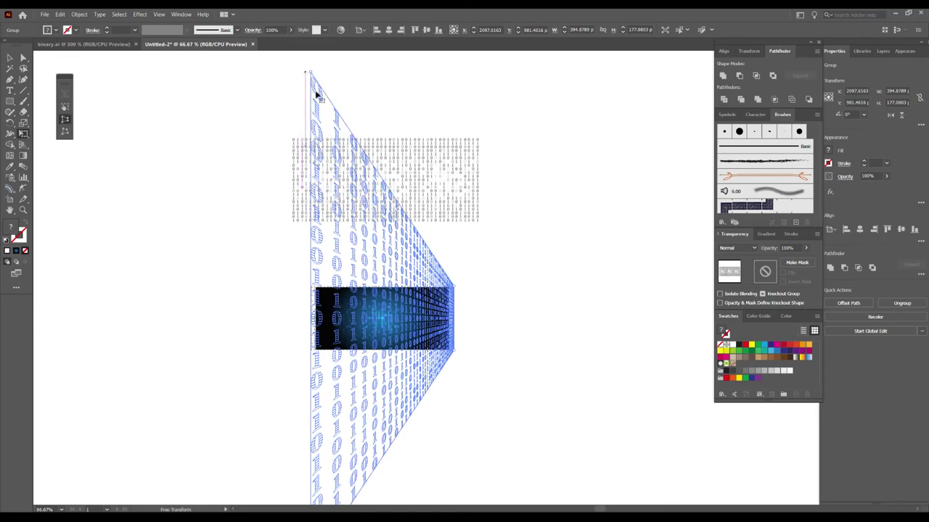
{"action": "left_click", "coordinate": [11, 58]}
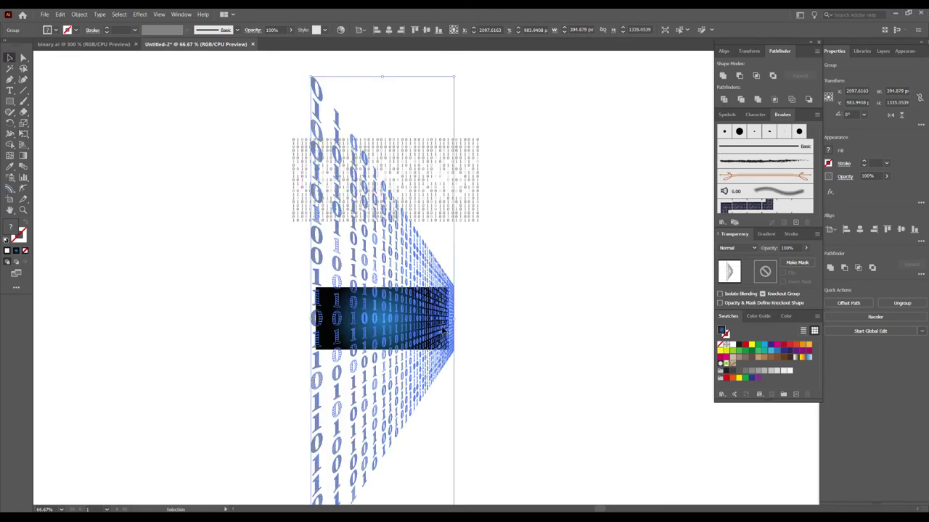
{"action": "key", "text": "ctrl+shift+a"}
{"action": "scroll", "coordinate": [444, 330], "scroll_direction": "up", "scroll_amount": 2}
{"action": "scroll", "coordinate": [443, 329], "scroll_direction": "up", "scroll_amount": 1}
{"action": "scroll", "coordinate": [460, 312], "scroll_direction": "down", "scroll_amount": 1}
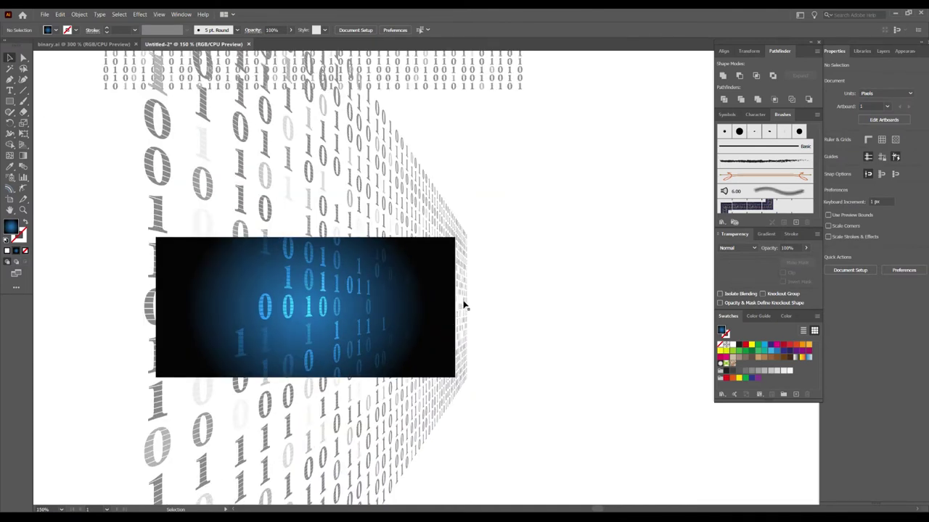
{"action": "left_click", "coordinate": [464, 305]}
{"action": "scroll", "coordinate": [465, 305], "scroll_direction": "down", "scroll_amount": 1}
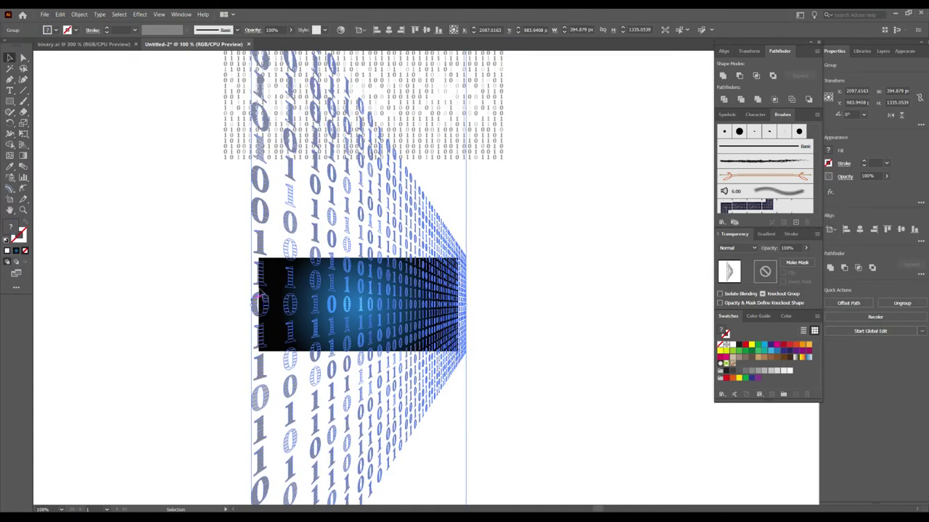
{"action": "left_click_drag", "start_coordinate": [250, 305], "coordinate": [216, 303]}
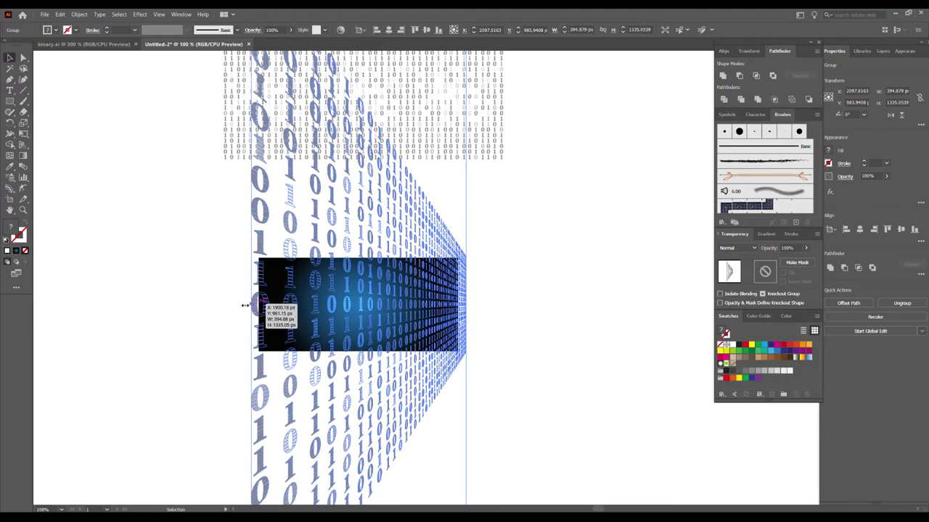
{"action": "mouse_move", "coordinate": [499, 316]}
{"action": "left_mouse_down"}
{"action": "mouse_move", "coordinate": [461, 308]}
{"action": "mouse_move", "coordinate": [478, 293]}
{"action": "mouse_move", "coordinate": [491, 297]}
{"action": "left_mouse_up"}
{"action": "key", "text": "ctrl+shift+a"}
{"action": "scroll", "coordinate": [492, 297], "scroll_direction": "up", "scroll_amount": 3}
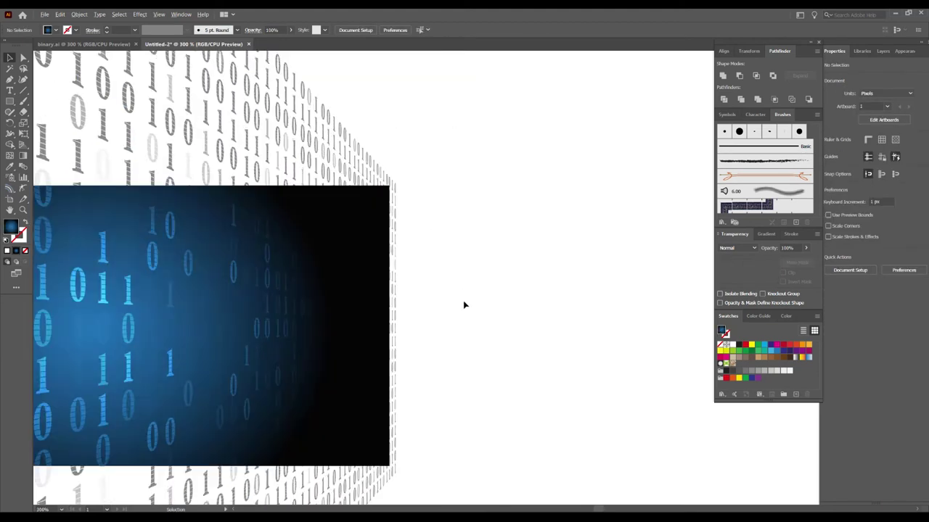
{"action": "left_click", "coordinate": [197, 305]}
{"action": "scroll", "coordinate": [197, 305], "scroll_direction": "down", "scroll_amount": 1}
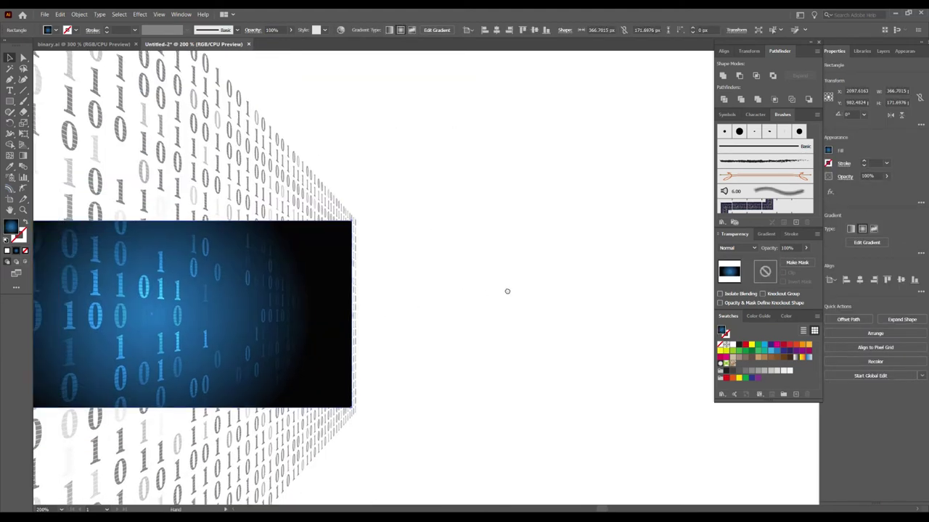
{"action": "left_click_drag", "start_coordinate": [483, 292], "coordinate": [585, 282]}
{"action": "key", "text": "g"}
{"action": "mouse_move", "coordinate": [509, 285]}
{"action": "left_mouse_down"}
{"action": "mouse_move", "coordinate": [592, 285]}
{"action": "mouse_move", "coordinate": [373, 317]}
{"action": "mouse_move", "coordinate": [245, 303]}
{"action": "left_mouse_up"}
{"action": "left_click_drag", "start_coordinate": [554, 299], "coordinate": [175, 291]}
{"action": "key", "text": "v"}
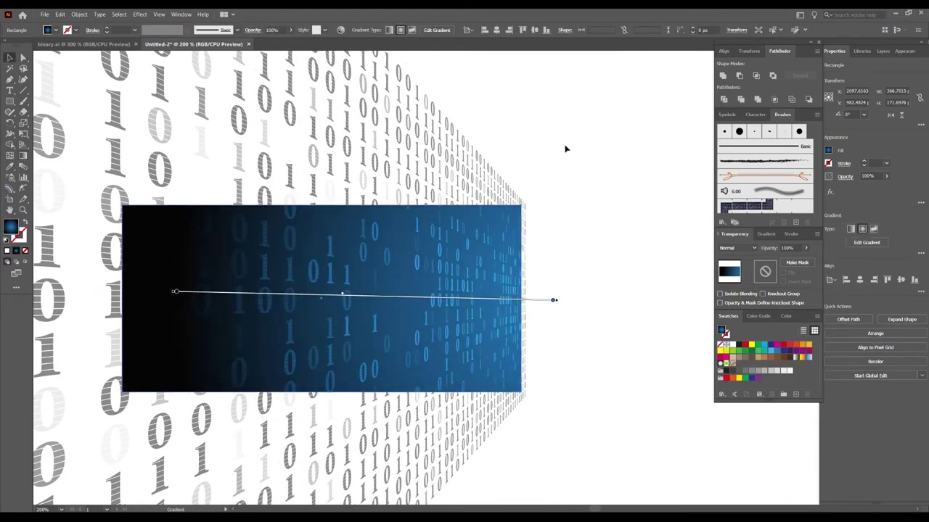
{"action": "key", "text": "ctrl+shift+a"}
{"action": "scroll", "coordinate": [489, 297], "scroll_direction": "up", "scroll_amount": 2}
{"action": "mouse_move", "coordinate": [488, 298]}
{"action": "left_mouse_down"}
{"action": "mouse_move", "coordinate": [659, 222]}
{"action": "mouse_move", "coordinate": [634, 292]}
{"action": "left_mouse_up"}
{"action": "scroll", "coordinate": [635, 291], "scroll_direction": "down", "scroll_amount": 1}
{"action": "scroll", "coordinate": [624, 290], "scroll_direction": "down", "scroll_amount": 2}
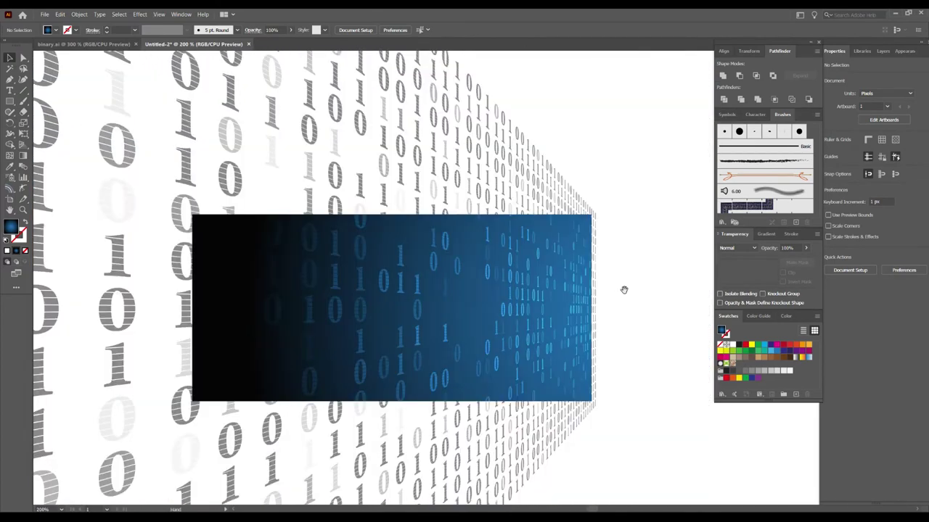
{"action": "left_click_drag", "start_coordinate": [591, 161], "coordinate": [398, 210]}
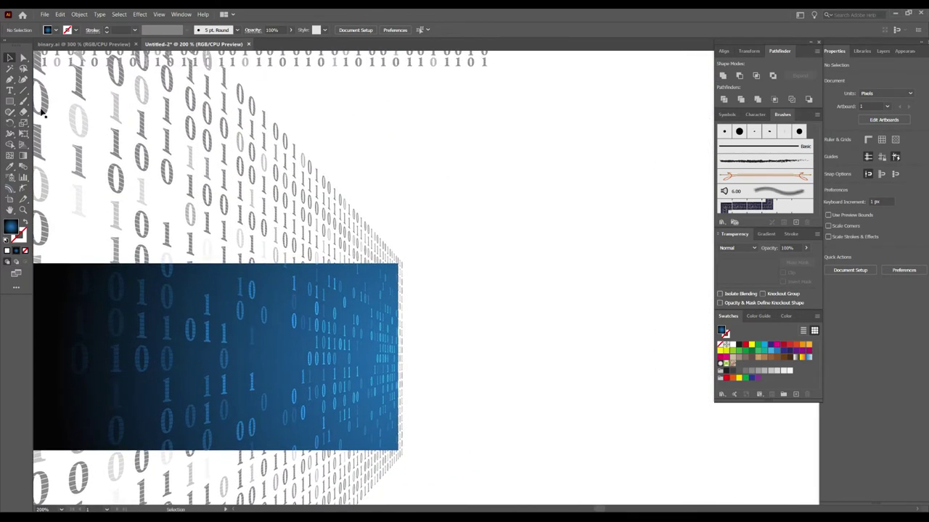
{"action": "left_click_drag", "start_coordinate": [10, 102], "coordinate": [45, 122]}
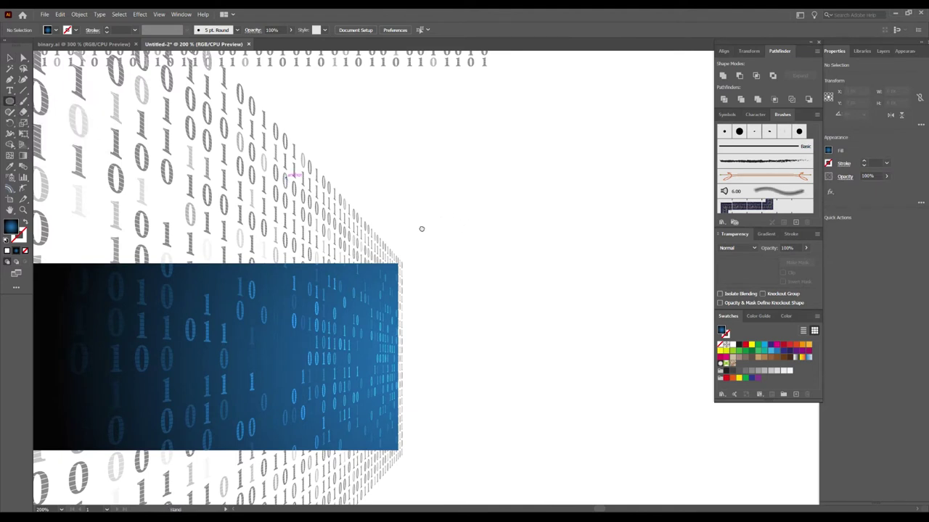
Draw a circle and fill it with a radial blue gradient running from centre to rim.
{"action": "left_click_drag", "start_coordinate": [395, 214], "coordinate": [522, 340]}
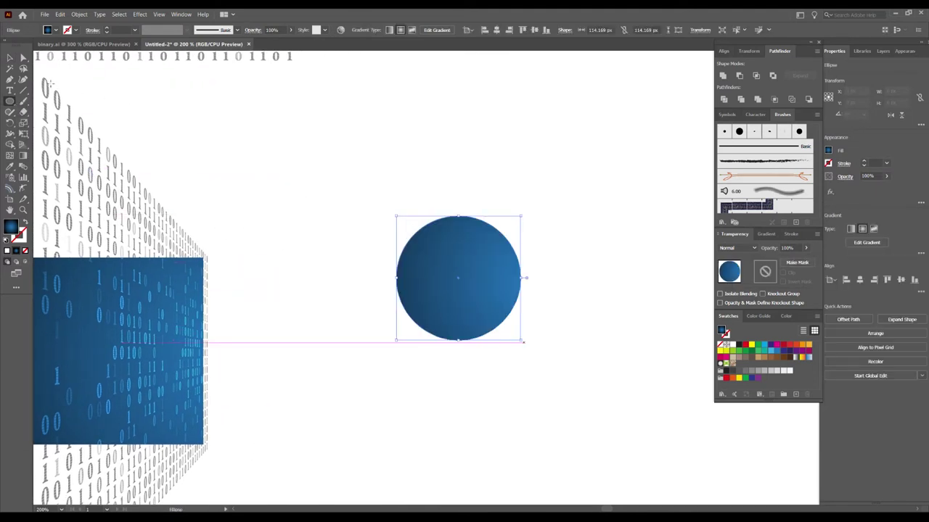
{"action": "key", "text": "v"}
{"action": "left_click", "coordinate": [766, 234]}
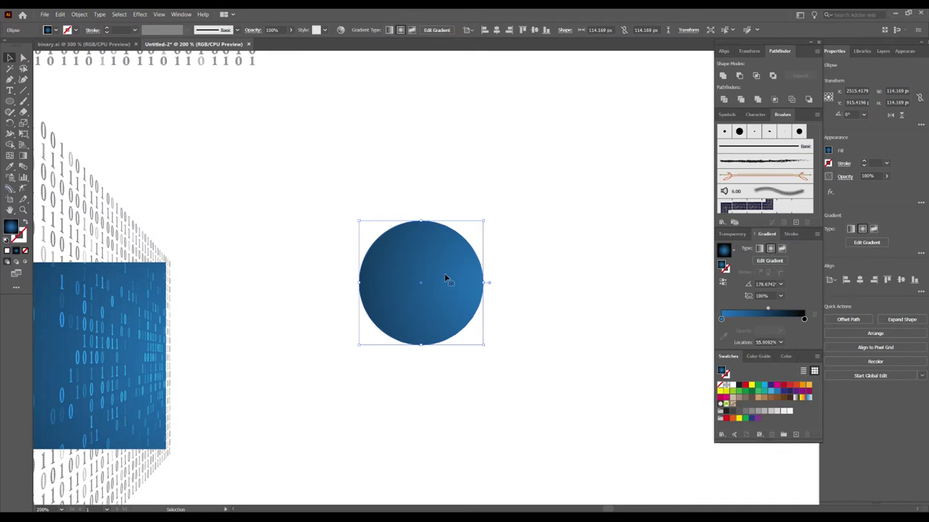
{"action": "key", "text": "g"}
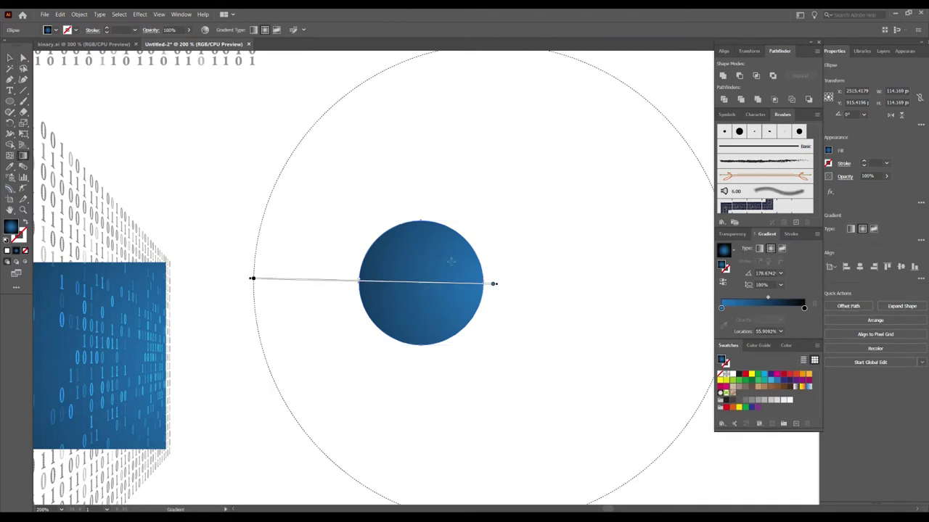
{"action": "left_click_drag", "start_coordinate": [436, 260], "coordinate": [711, 380]}
{"action": "left_click_drag", "start_coordinate": [419, 283], "coordinate": [483, 283]}
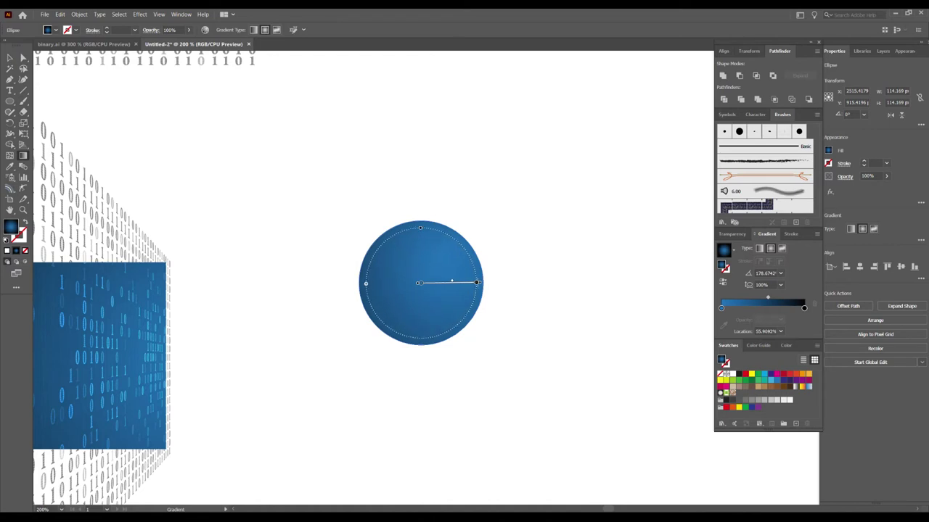
{"action": "left_click", "coordinate": [10, 58]}
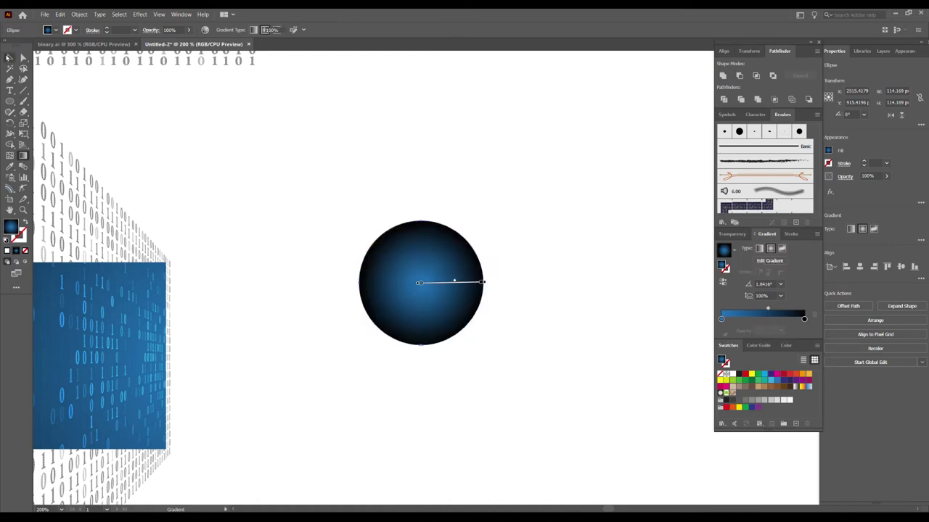
Set the circle's blend mode to Color Dodge and move it onto the blue panel.
{"action": "left_click", "coordinate": [737, 235]}
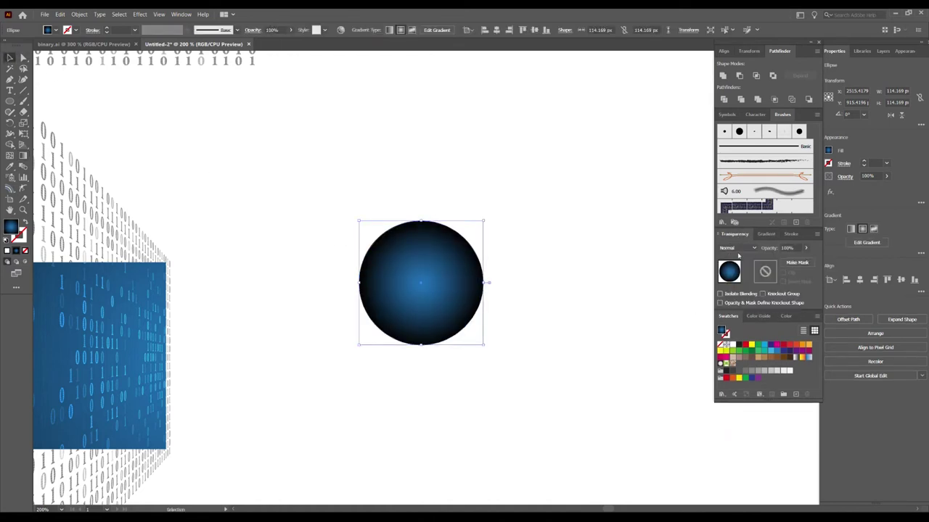
{"action": "left_click", "coordinate": [643, 302]}
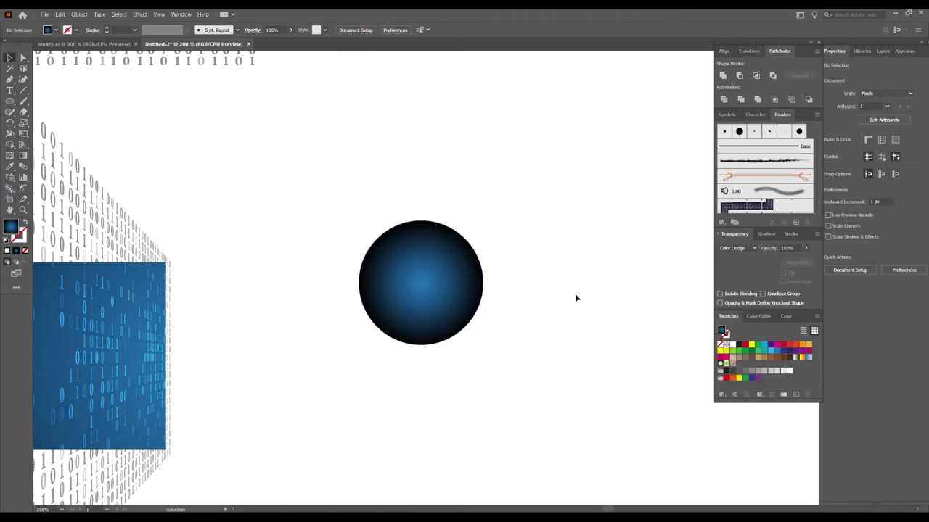
{"action": "left_click_drag", "start_coordinate": [341, 311], "coordinate": [331, 322]}
{"action": "key", "text": "ctrl+plus"}
Shift the gradient midpoint left to tighten the glow, then stretch it into a ~394 px ellipse.
{"action": "left_click", "coordinate": [767, 235]}
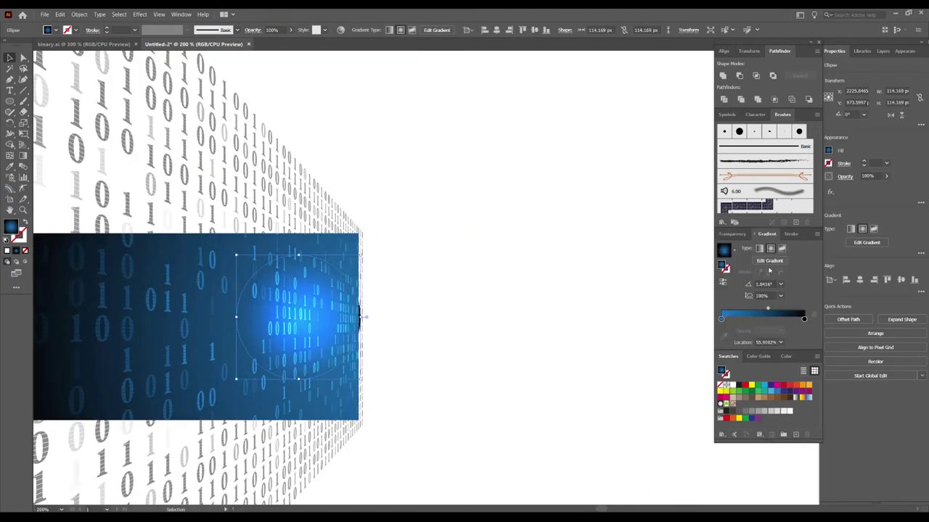
{"action": "left_click_drag", "start_coordinate": [762, 311], "coordinate": [739, 311]}
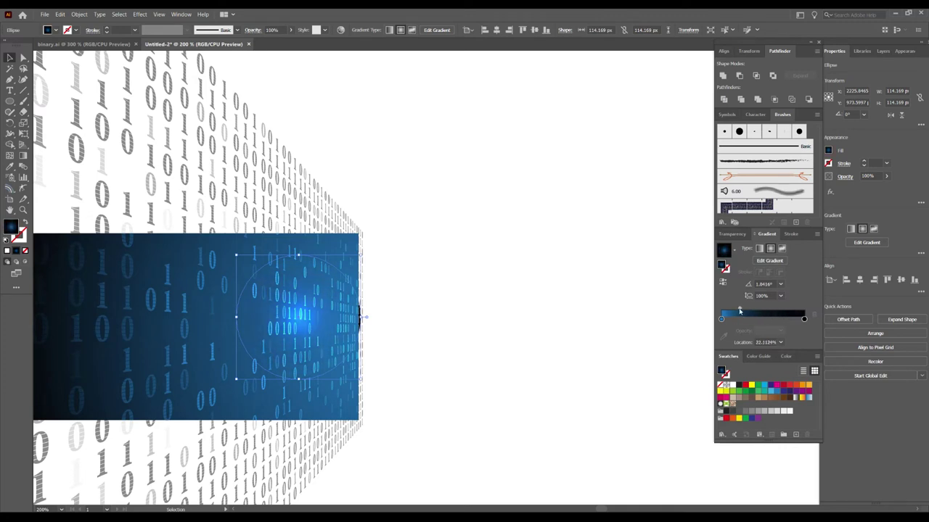
{"action": "left_click_drag", "start_coordinate": [542, 274], "coordinate": [577, 266]}
{"action": "left_click", "coordinate": [734, 235]}
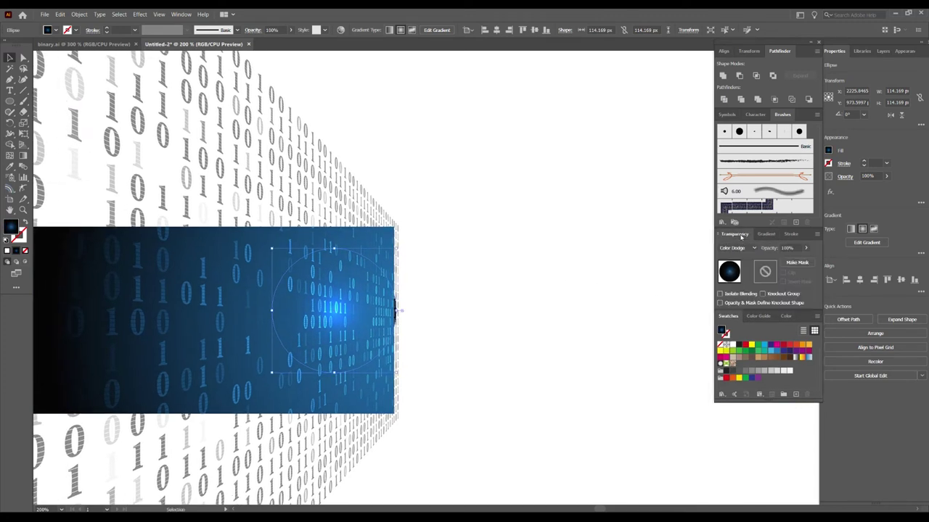
{"action": "left_click_drag", "start_coordinate": [267, 313], "coordinate": [120, 311]}
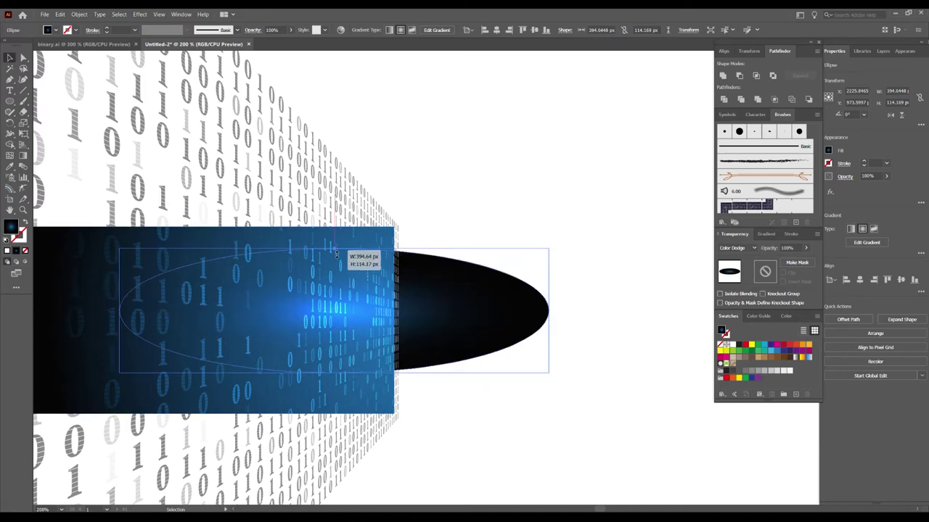
Stretch the glow ellipse to about 941 by 79 px, extending past the panel.
{"action": "left_click_drag", "start_coordinate": [335, 250], "coordinate": [335, 270]}
{"action": "left_click_drag", "start_coordinate": [321, 310], "coordinate": [567, 299]}
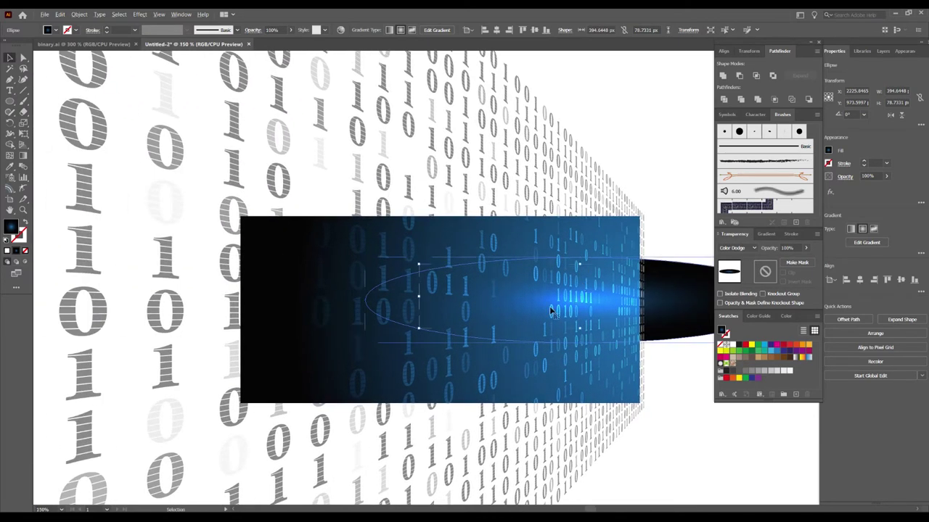
{"action": "left_click_drag", "start_coordinate": [656, 304], "coordinate": [601, 319]}
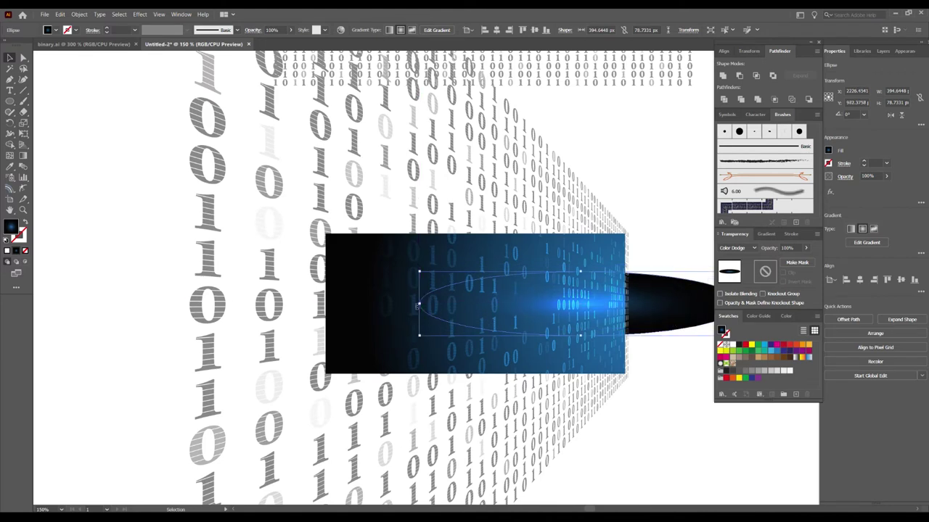
{"action": "left_click_drag", "start_coordinate": [418, 306], "coordinate": [195, 305]}
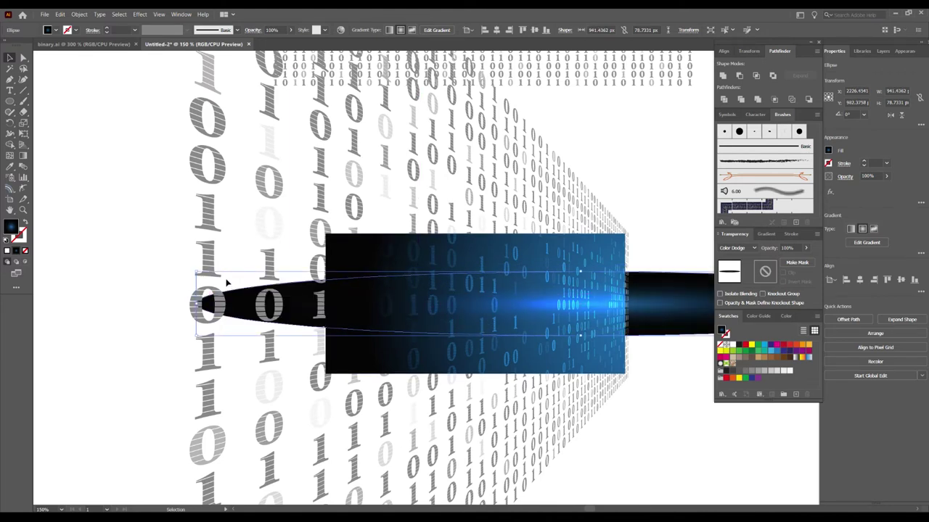
{"action": "left_click", "coordinate": [662, 181]}
Nudge the thin glow streak slightly to the right across the panel.
{"action": "scroll", "coordinate": [449, 300], "scroll_direction": "right", "scroll_amount": 3}
{"action": "scroll", "coordinate": [449, 300], "scroll_direction": "up", "scroll_amount": 2}
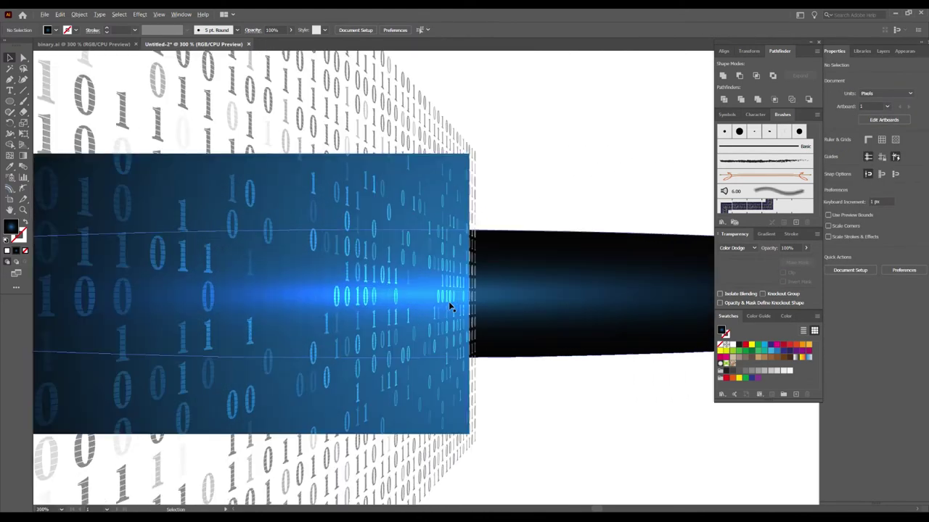
{"action": "scroll", "coordinate": [505, 292], "scroll_direction": "up", "scroll_amount": 1}
{"action": "left_click_drag", "start_coordinate": [506, 298], "coordinate": [551, 298]}
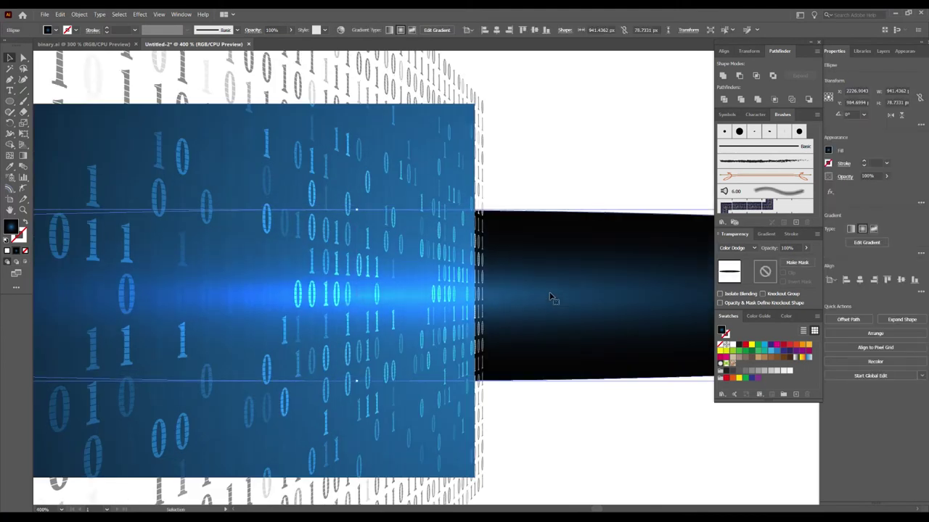
{"action": "key", "text": "a"}
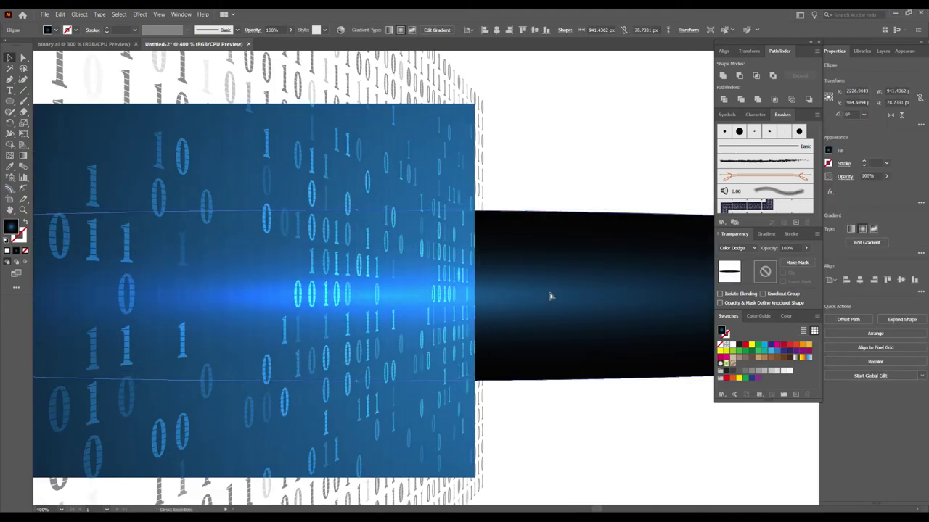
{"action": "key", "text": "v"}
{"action": "scroll", "coordinate": [609, 235], "scroll_direction": "down", "scroll_amount": 1, "text": "alt"}
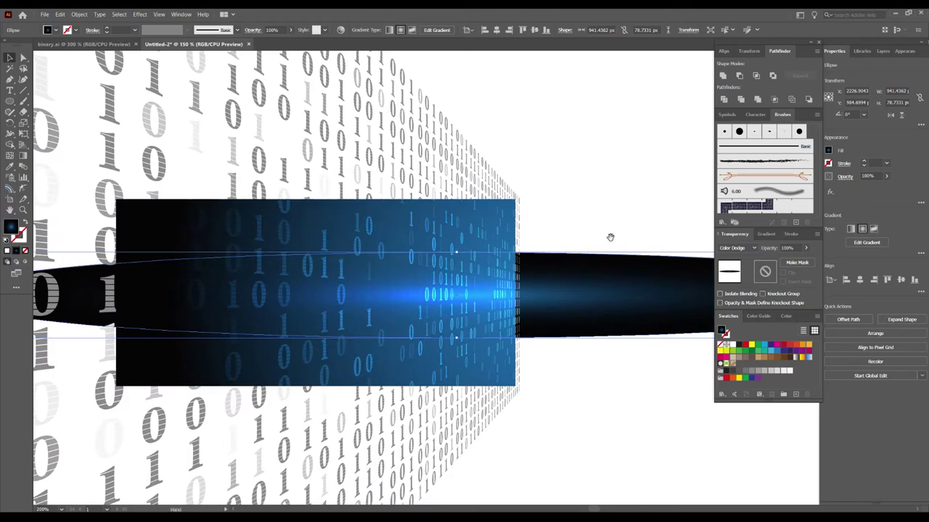
{"action": "scroll", "coordinate": [514, 253], "scroll_direction": "down", "scroll_amount": 1, "text": "alt"}
{"action": "scroll", "coordinate": [499, 283], "scroll_direction": "down", "scroll_amount": 1, "text": "alt"}
{"action": "scroll", "coordinate": [500, 283], "scroll_direction": "up", "scroll_amount": 1, "text": "alt"}
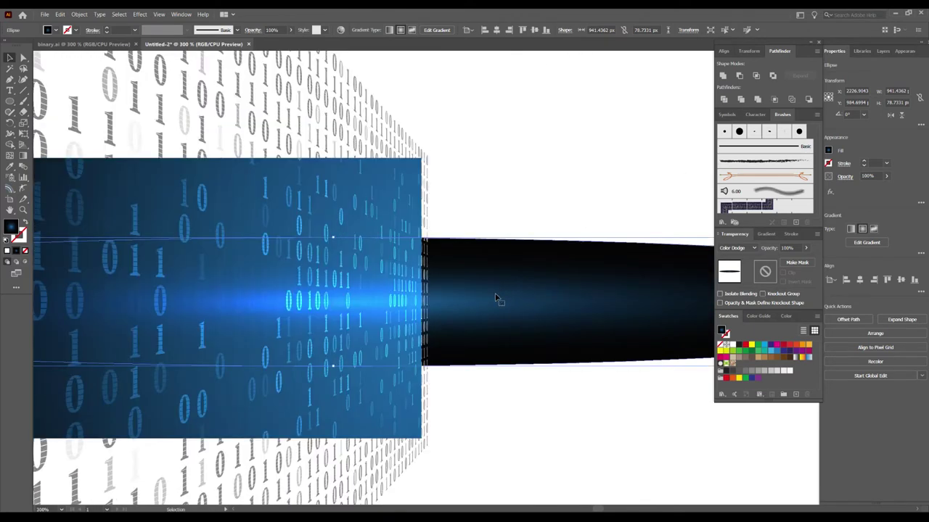
{"action": "mouse_move", "coordinate": [497, 296]}
{"action": "left_mouse_down"}
{"action": "mouse_move", "coordinate": [568, 300]}
{"action": "mouse_move", "coordinate": [464, 297]}
{"action": "mouse_move", "coordinate": [581, 301]}
{"action": "mouse_move", "coordinate": [557, 304]}
{"action": "left_mouse_up"}
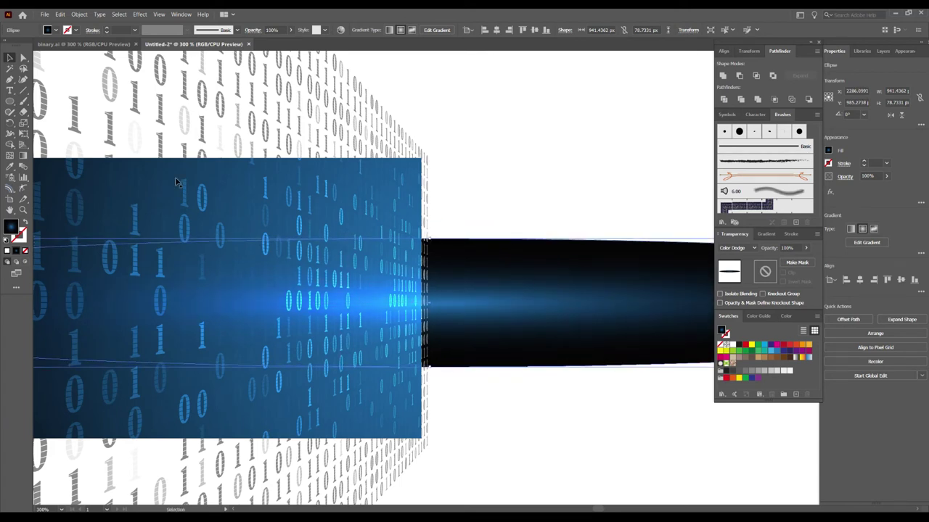
{"action": "left_click", "coordinate": [13, 124]}
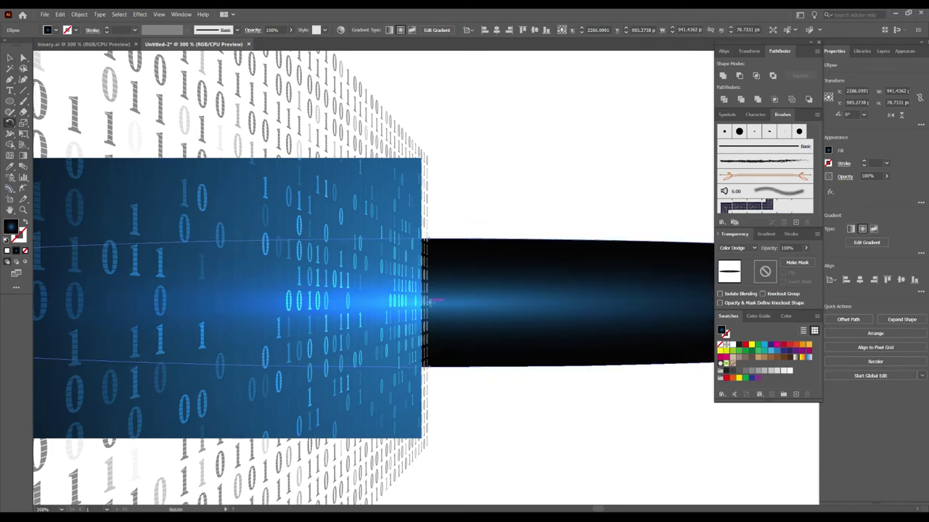
Rotate the streak by about -14.74°, then adjust it by about 9.77°.
{"action": "mouse_move", "coordinate": [476, 285]}
{"action": "left_mouse_down"}
{"action": "mouse_move", "coordinate": [492, 296]}
{"action": "mouse_move", "coordinate": [495, 288]}
{"action": "mouse_move", "coordinate": [493, 243]}
{"action": "mouse_move", "coordinate": [497, 352]}
{"action": "left_mouse_up"}
{"action": "left_click", "coordinate": [10, 57]}
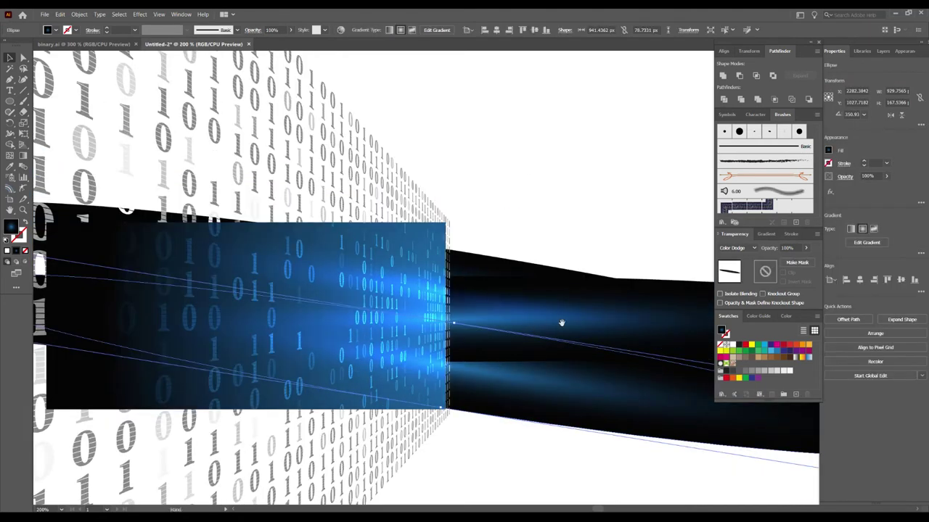
{"action": "left_click_drag", "start_coordinate": [561, 323], "coordinate": [396, 184]}
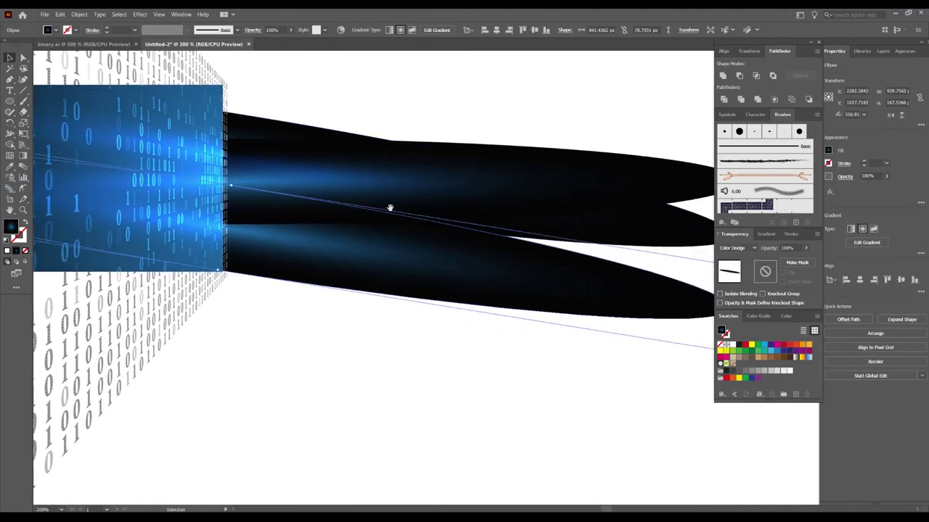
{"action": "left_click_drag", "start_coordinate": [302, 296], "coordinate": [316, 297]}
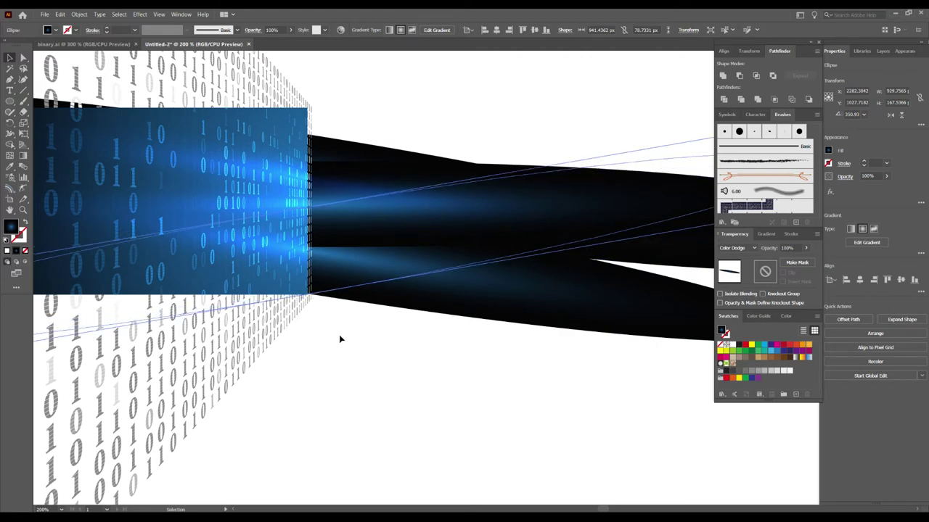
{"action": "key", "text": "ctrl+shift+a"}
{"action": "key", "text": "ctrl+equal"}
{"action": "key", "text": "ctrl+equal"}
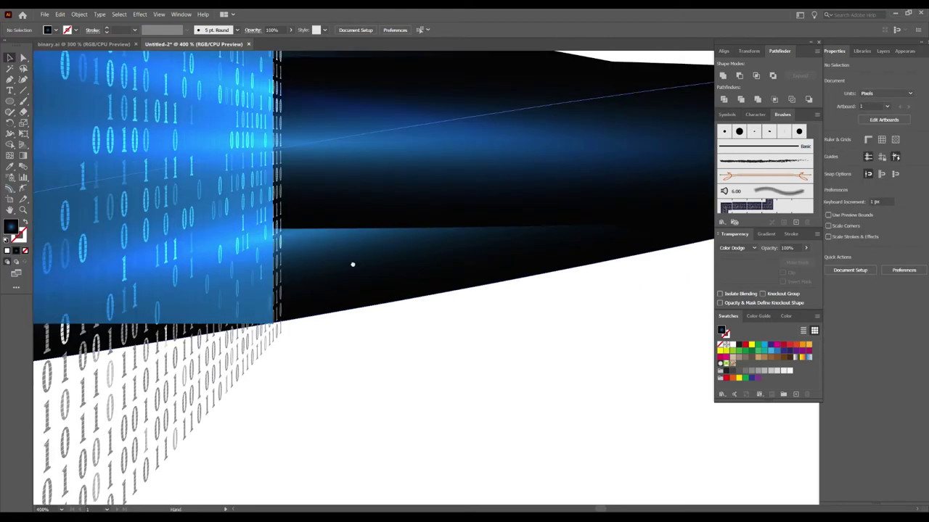
Tilt the streak to a steeper new angle.
{"action": "mouse_move", "coordinate": [384, 289]}
{"action": "left_mouse_down"}
{"action": "mouse_move", "coordinate": [363, 285]}
{"action": "mouse_move", "coordinate": [369, 297]}
{"action": "mouse_move", "coordinate": [700, 188]}
{"action": "mouse_move", "coordinate": [616, 131]}
{"action": "left_mouse_up"}
{"action": "scroll", "coordinate": [367, 295], "scroll_direction": "down", "scroll_amount": 2}
{"action": "left_click", "coordinate": [467, 156]}
{"action": "scroll", "coordinate": [467, 155], "scroll_direction": "up", "scroll_amount": 2}
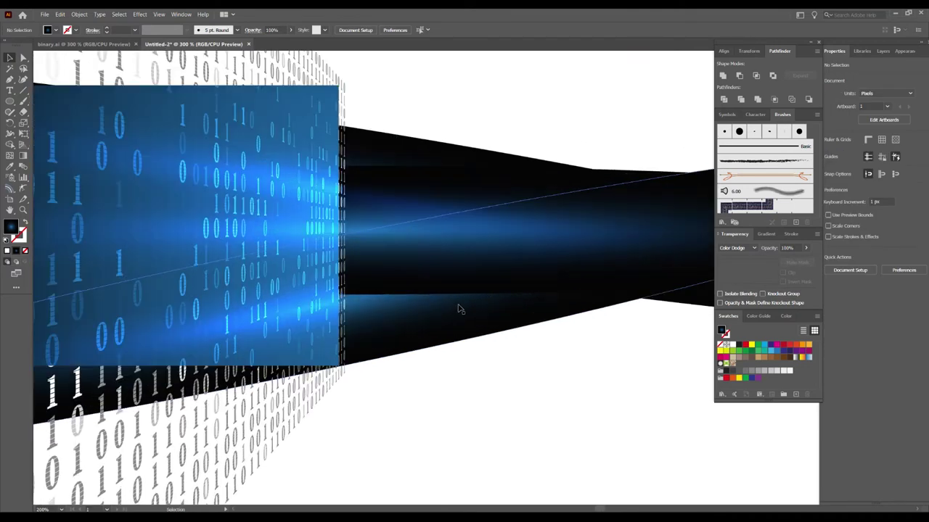
Rotate the right-hand ellipse so its tip points up-right and move it into place.
{"action": "left_click", "coordinate": [389, 326]}
{"action": "scroll", "coordinate": [388, 326], "scroll_direction": "down", "scroll_amount": 2}
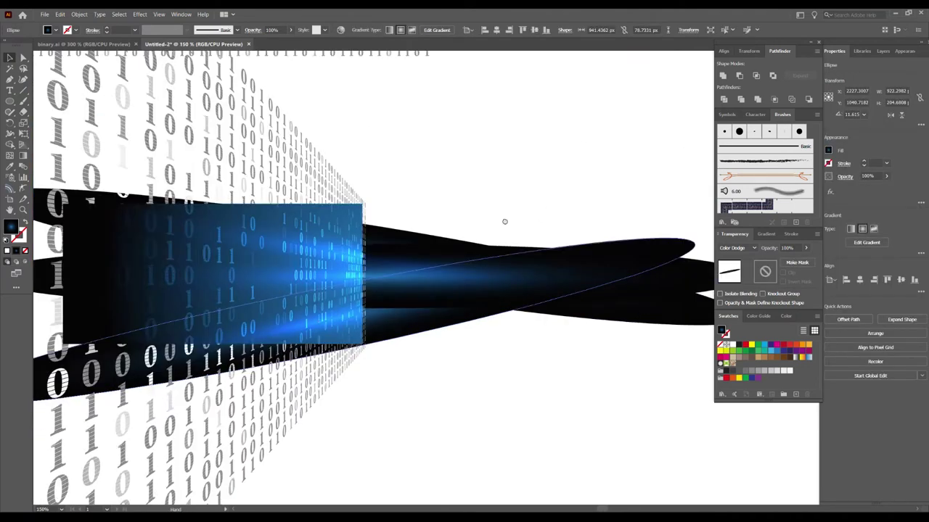
{"action": "left_click_drag", "start_coordinate": [505, 221], "coordinate": [314, 261]}
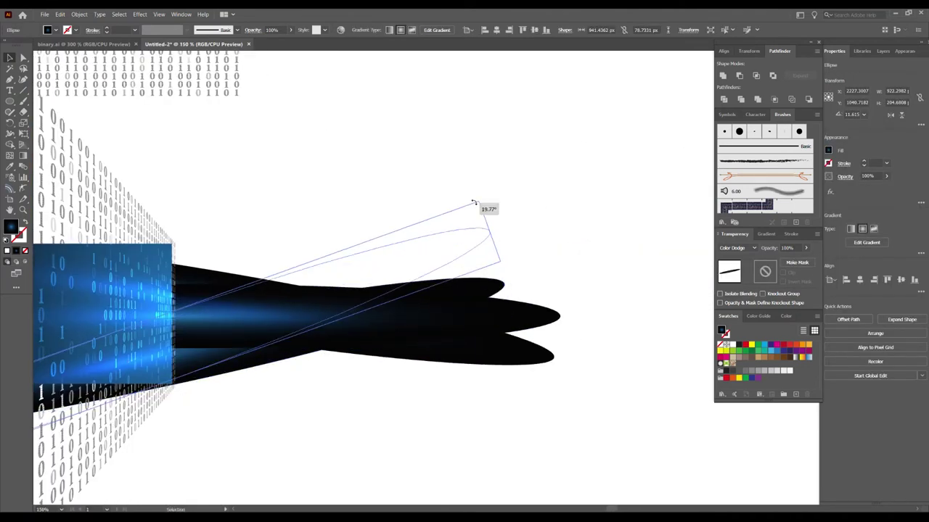
{"action": "left_click_drag", "start_coordinate": [500, 250], "coordinate": [473, 196]}
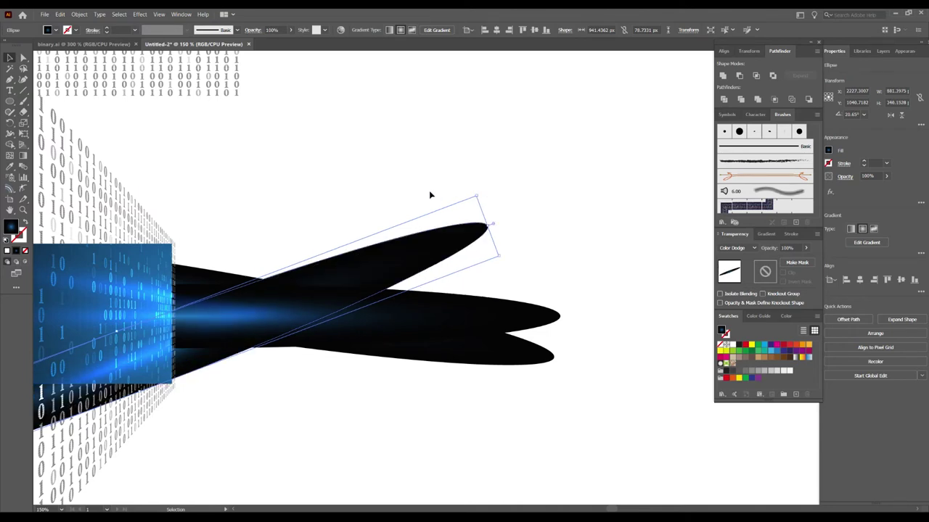
{"action": "scroll", "coordinate": [537, 160], "scroll_direction": "left", "scroll_amount": 5}
{"action": "left_click_drag", "start_coordinate": [588, 251], "coordinate": [624, 237]}
{"action": "left_click", "coordinate": [554, 183]}
Reposition the thin ellipse and flip it so the streak slopes downward.
{"action": "scroll", "coordinate": [477, 245], "scroll_direction": "up", "scroll_amount": 1}
{"action": "mouse_move", "coordinate": [473, 250]}
{"action": "left_mouse_down"}
{"action": "mouse_move", "coordinate": [482, 231]}
{"action": "mouse_move", "coordinate": [458, 246]}
{"action": "mouse_move", "coordinate": [433, 234]}
{"action": "left_mouse_up"}
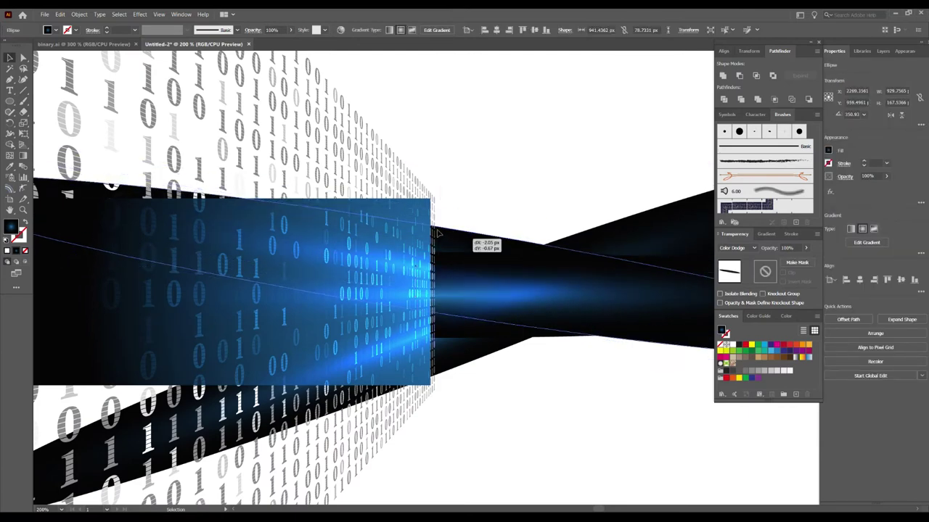
{"action": "left_click", "coordinate": [523, 174]}
{"action": "scroll", "coordinate": [525, 193], "scroll_direction": "down", "scroll_amount": 1}
{"action": "key", "text": "ctrl+z"}
{"action": "left_click", "coordinate": [653, 267]}
{"action": "left_click_drag", "start_coordinate": [668, 261], "coordinate": [552, 269]}
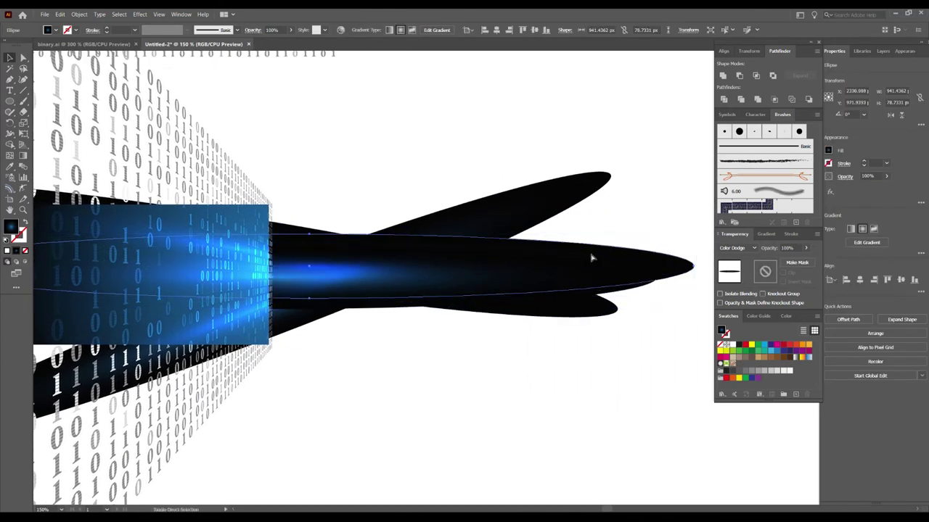
Give the ellipse a white-to-black radial gradient with the black stop at 20%, then squash it thin.
{"action": "left_click", "coordinate": [792, 235]}
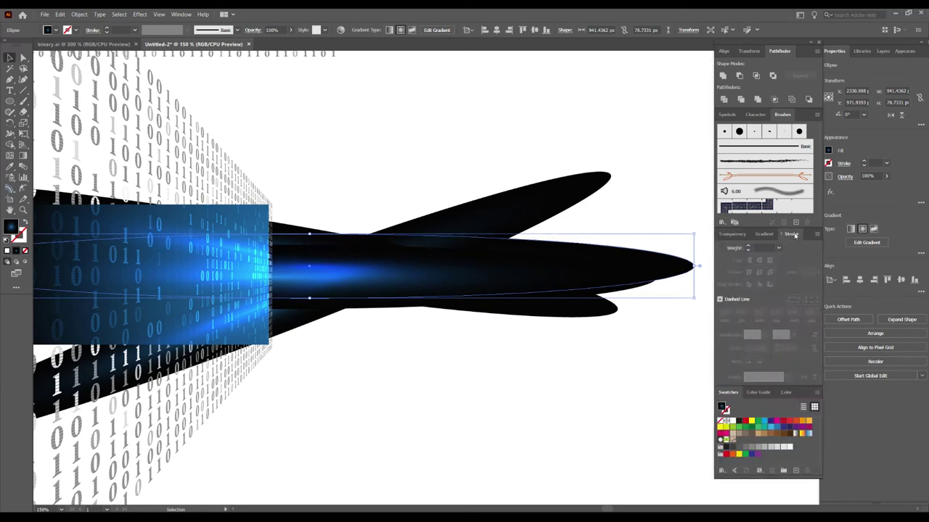
{"action": "left_click", "coordinate": [764, 234]}
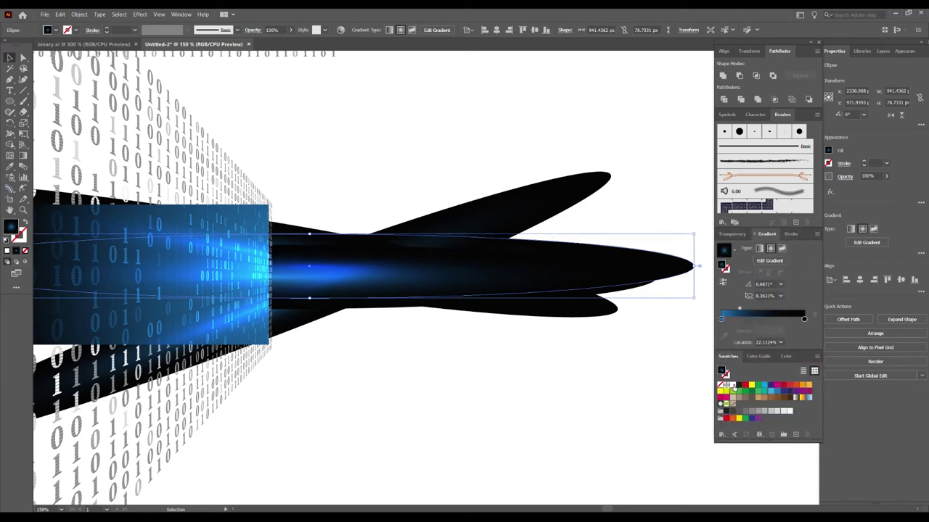
{"action": "left_click_drag", "start_coordinate": [722, 320], "coordinate": [722, 319]}
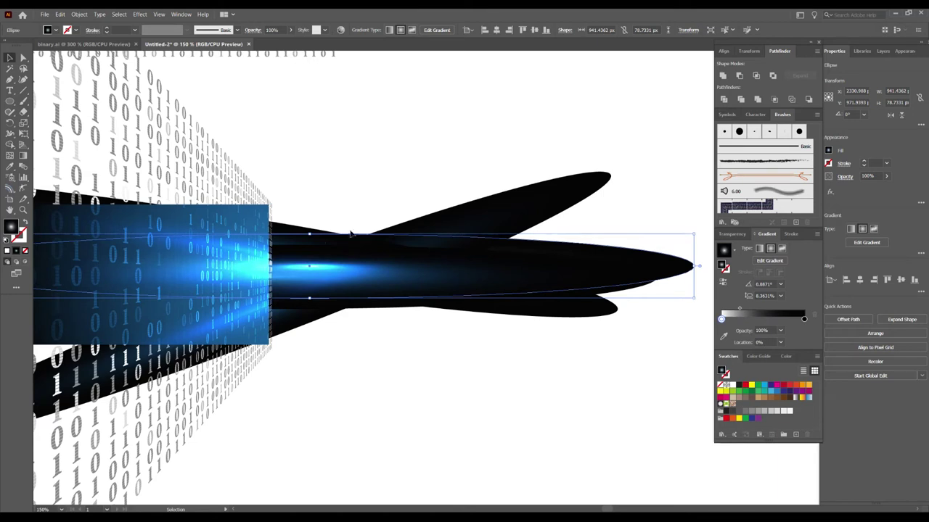
{"action": "mouse_move", "coordinate": [310, 236]}
{"action": "left_mouse_down"}
{"action": "mouse_move", "coordinate": [312, 265]}
{"action": "mouse_move", "coordinate": [309, 240]}
{"action": "left_mouse_up"}
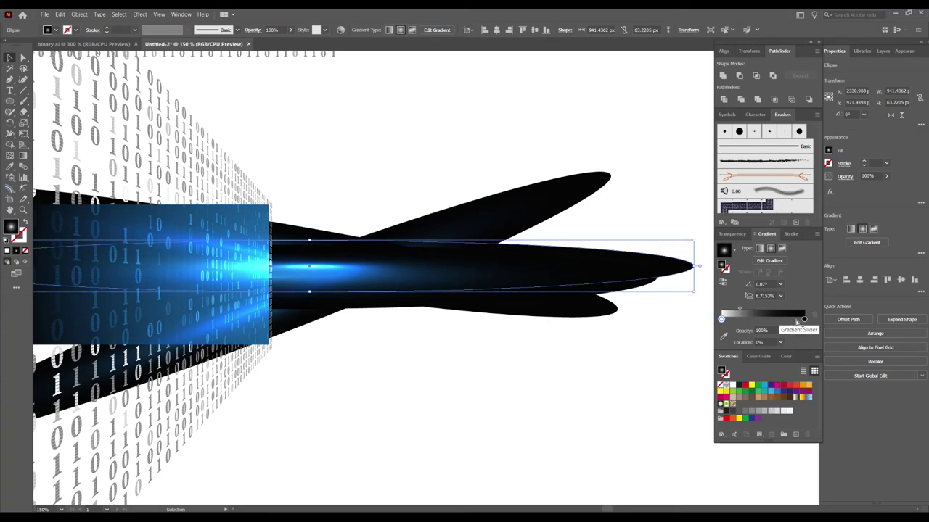
{"action": "left_click_drag", "start_coordinate": [804, 319], "coordinate": [737, 319]}
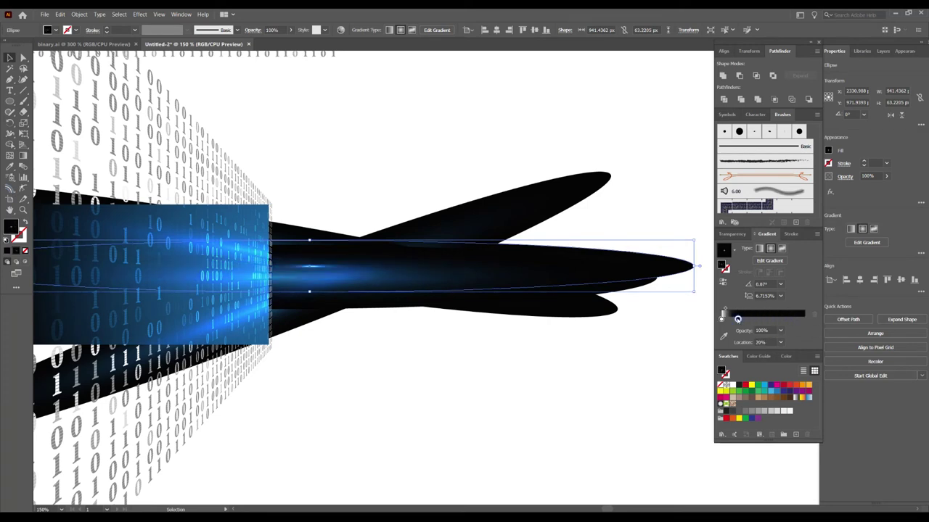
{"action": "left_click_drag", "start_coordinate": [647, 260], "coordinate": [521, 273]}
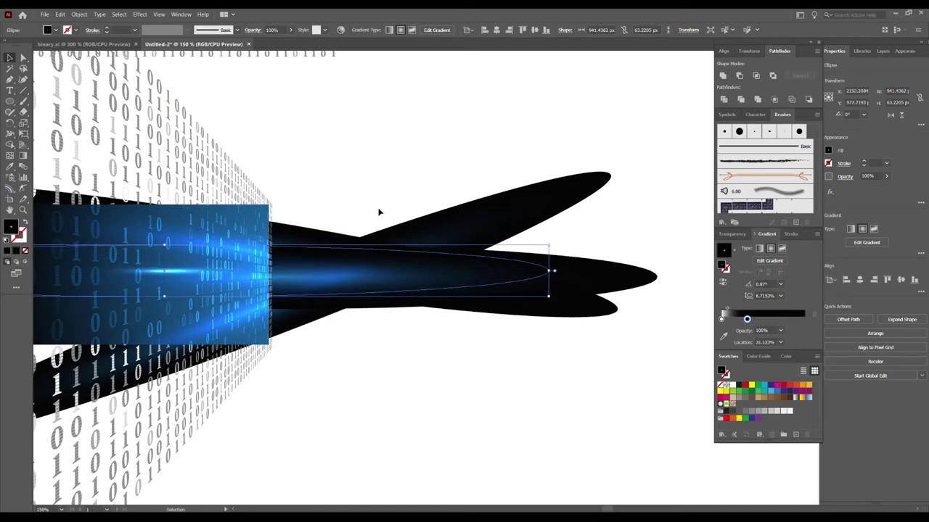
Narrow the radial gradient into a thin beam and stretch the ellipse to about 2037 px.
{"action": "key", "text": "g"}
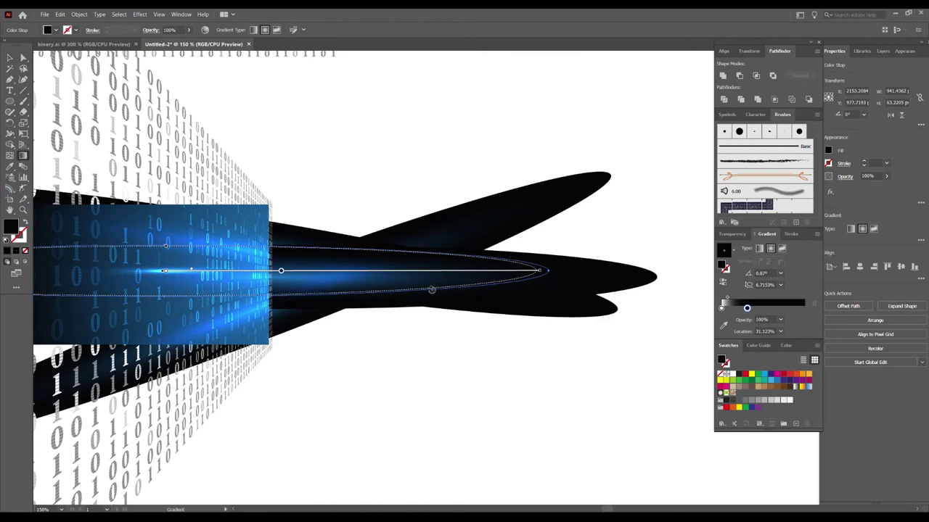
{"action": "left_click_drag", "start_coordinate": [542, 271], "coordinate": [809, 268]}
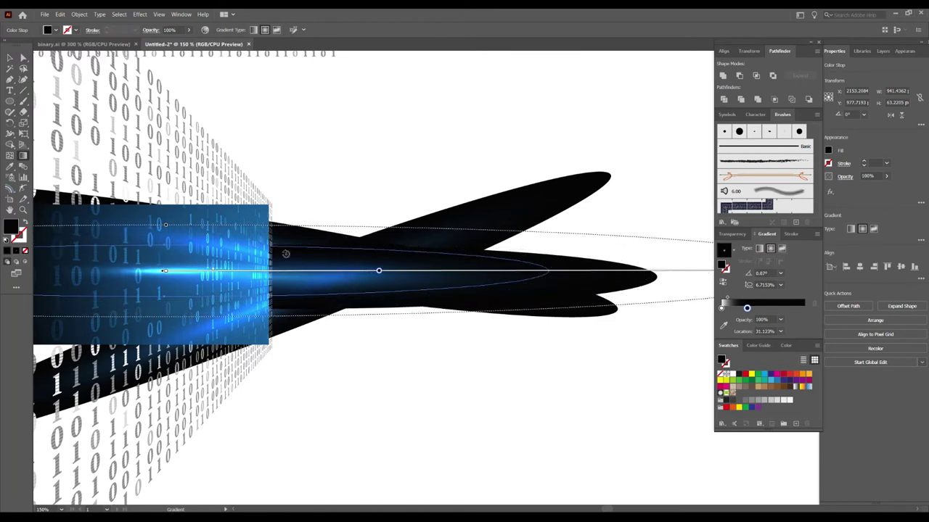
{"action": "left_click_drag", "start_coordinate": [165, 227], "coordinate": [166, 240]}
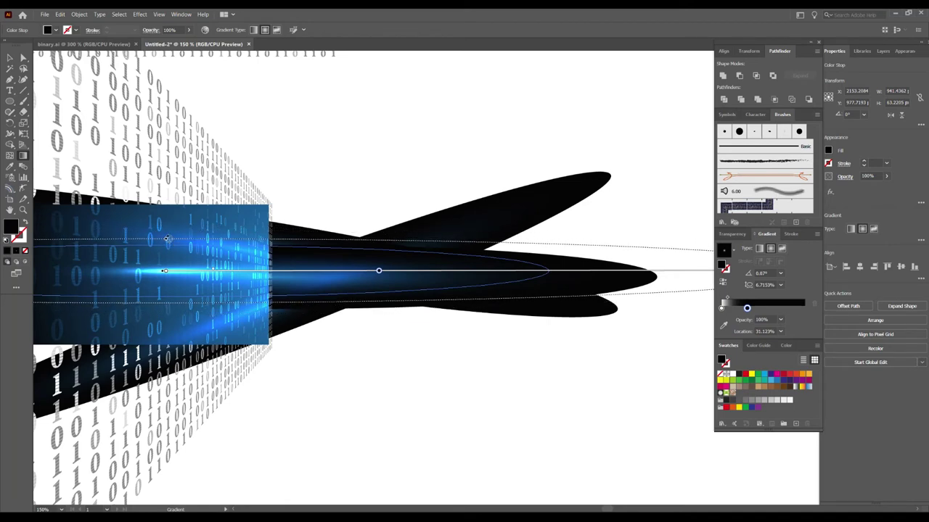
{"action": "left_click", "coordinate": [10, 58]}
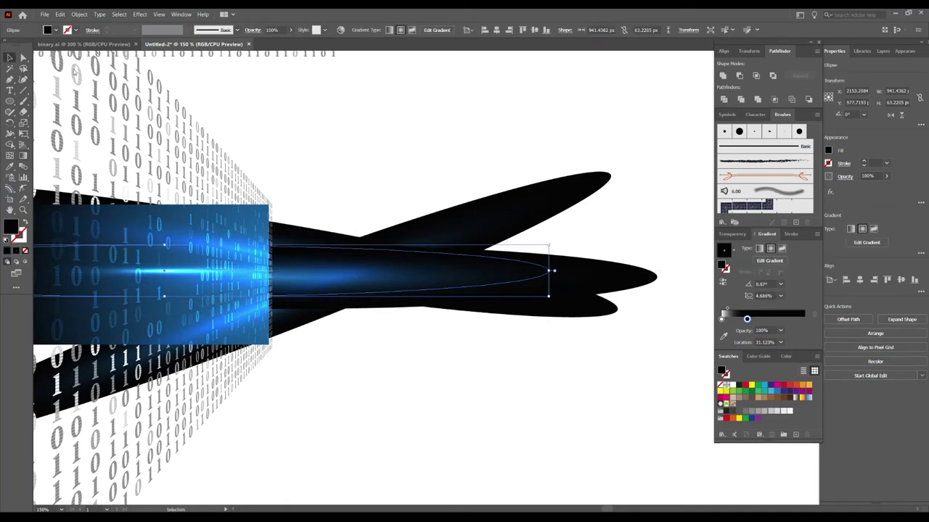
{"action": "scroll", "coordinate": [509, 251], "scroll_direction": "down", "scroll_amount": 1}
{"action": "left_click_drag", "start_coordinate": [538, 262], "coordinate": [836, 264]}
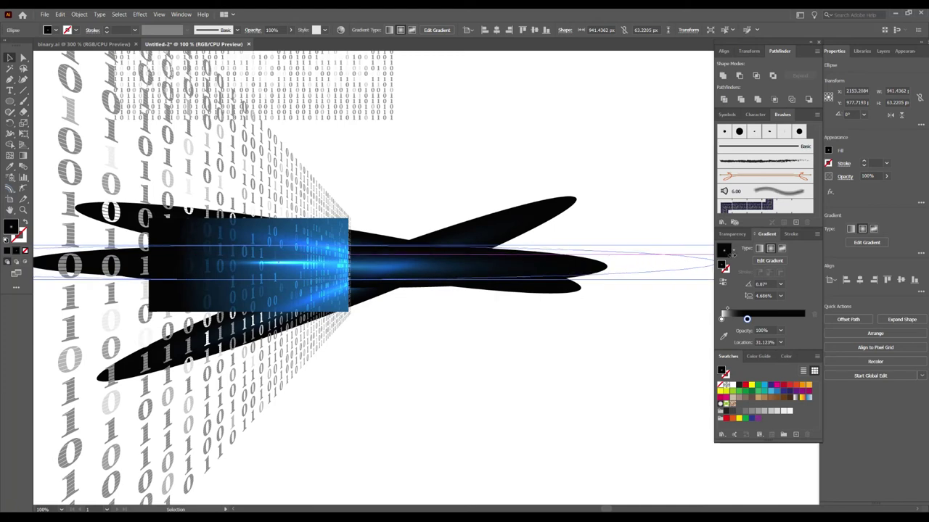
Move the glow streak up so it lines up across the blue panel.
{"action": "left_click_drag", "start_coordinate": [540, 263], "coordinate": [554, 264]}
{"action": "left_click", "coordinate": [601, 180]}
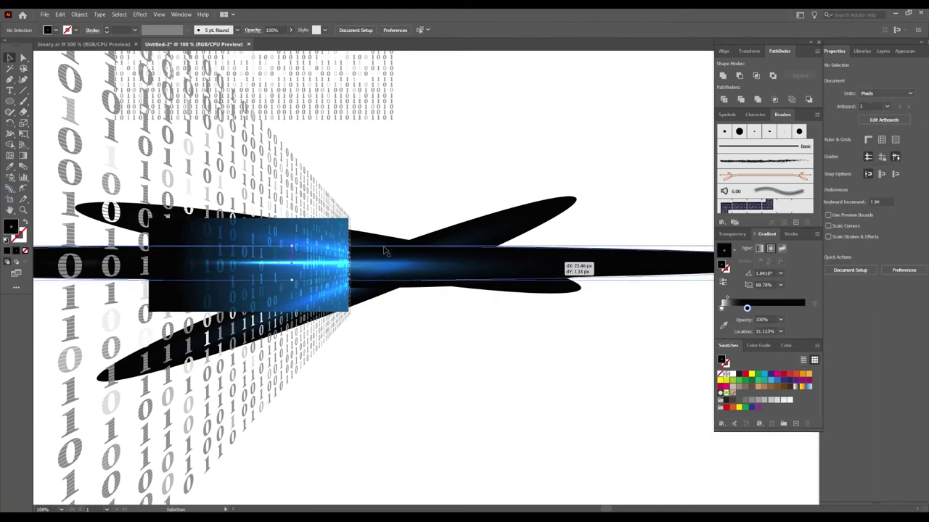
{"action": "scroll", "coordinate": [323, 266], "scroll_direction": "up", "scroll_amount": 2}
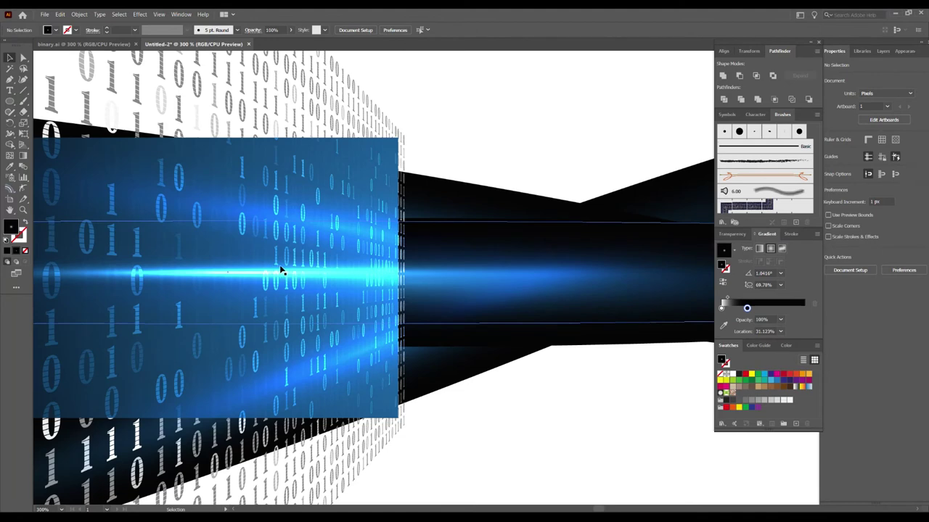
{"action": "left_click_drag", "start_coordinate": [281, 270], "coordinate": [252, 278]}
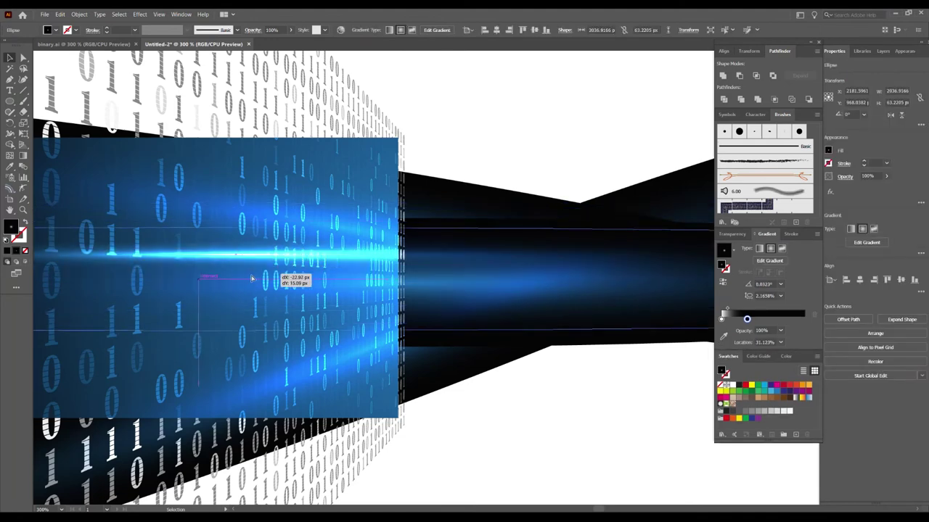
{"action": "left_click_drag", "start_coordinate": [252, 279], "coordinate": [224, 270]}
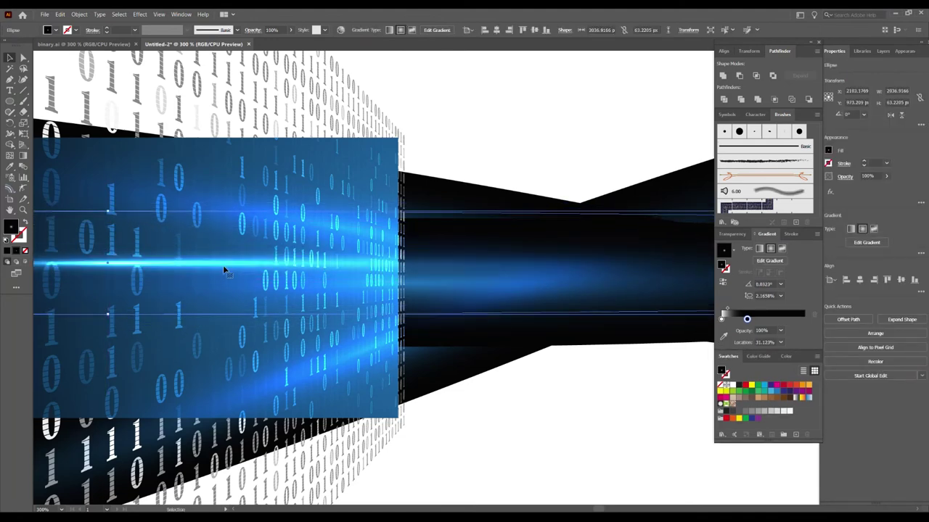
{"action": "scroll", "coordinate": [491, 275], "scroll_direction": "down", "scroll_amount": 1}
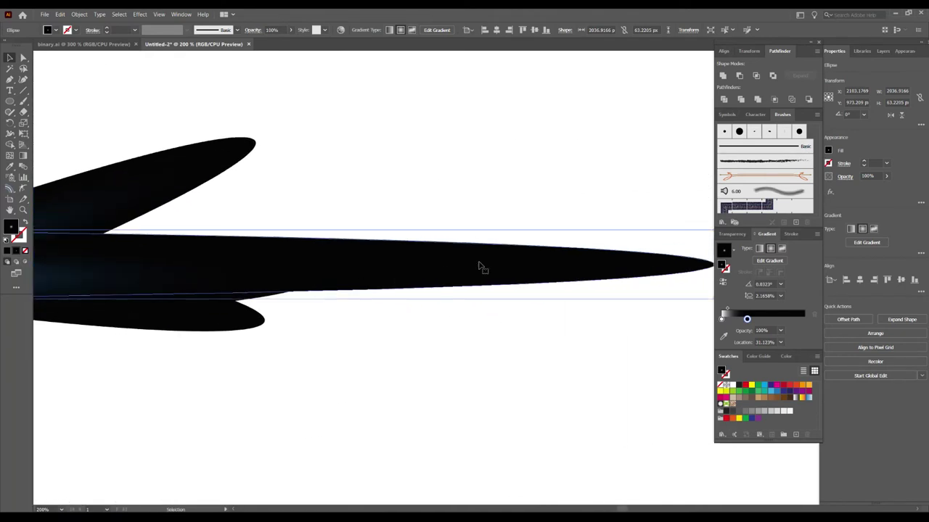
Rotate the long black shape slightly, to about 359°.
{"action": "scroll", "coordinate": [481, 270], "scroll_direction": "right", "scroll_amount": 3}
{"action": "left_click_drag", "start_coordinate": [583, 240], "coordinate": [572, 264]}
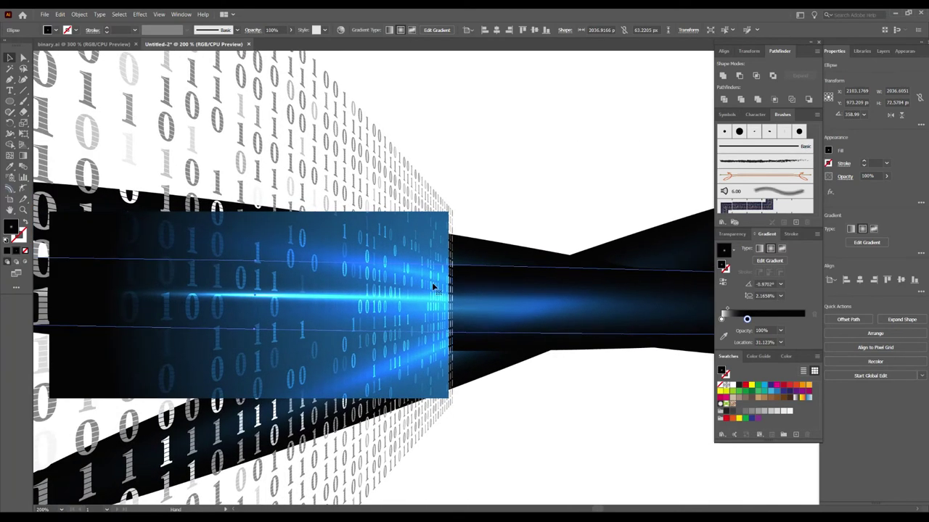
{"action": "scroll", "coordinate": [256, 258], "scroll_direction": "up", "scroll_amount": 1}
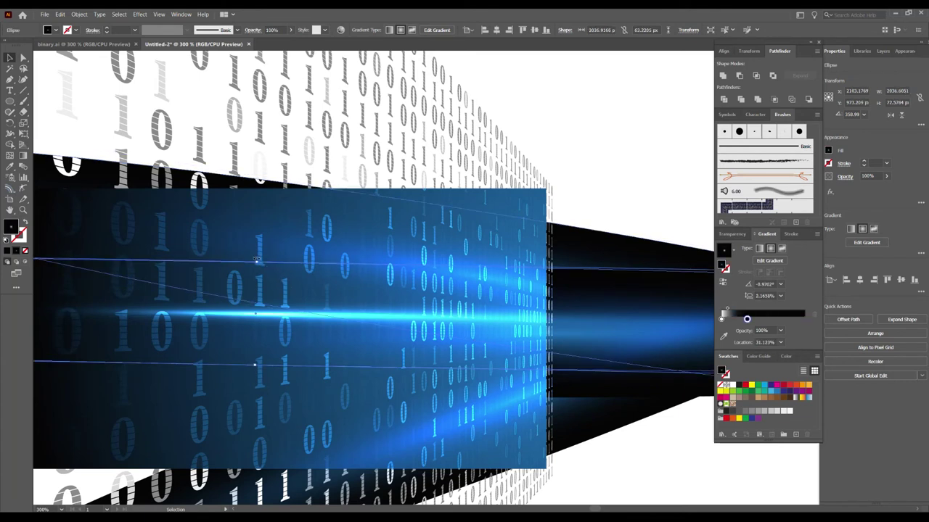
Tilt the light-streak ellipse a few degrees, nudge it up-left, and dim its gradient stop.
{"action": "left_click_drag", "start_coordinate": [257, 258], "coordinate": [259, 259]}
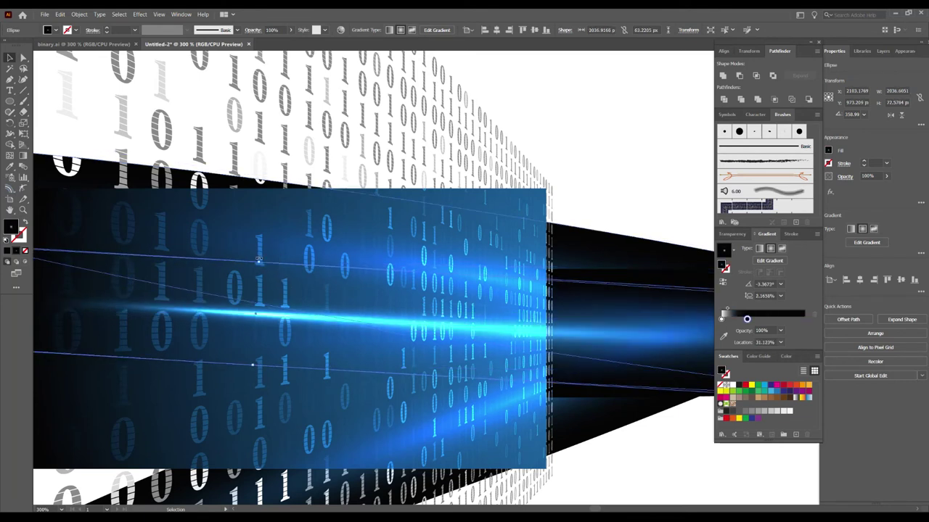
{"action": "left_click_drag", "start_coordinate": [320, 327], "coordinate": [325, 328]}
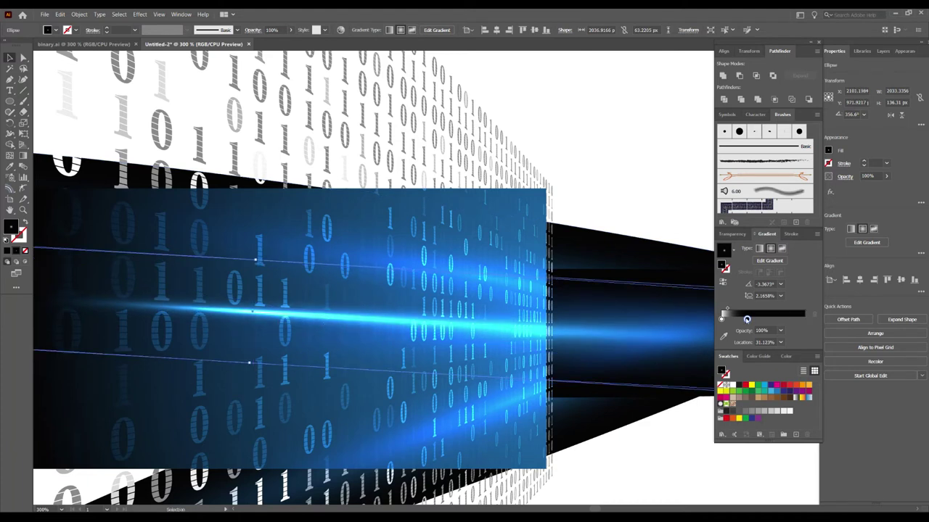
{"action": "left_click_drag", "start_coordinate": [737, 319], "coordinate": [737, 319]}
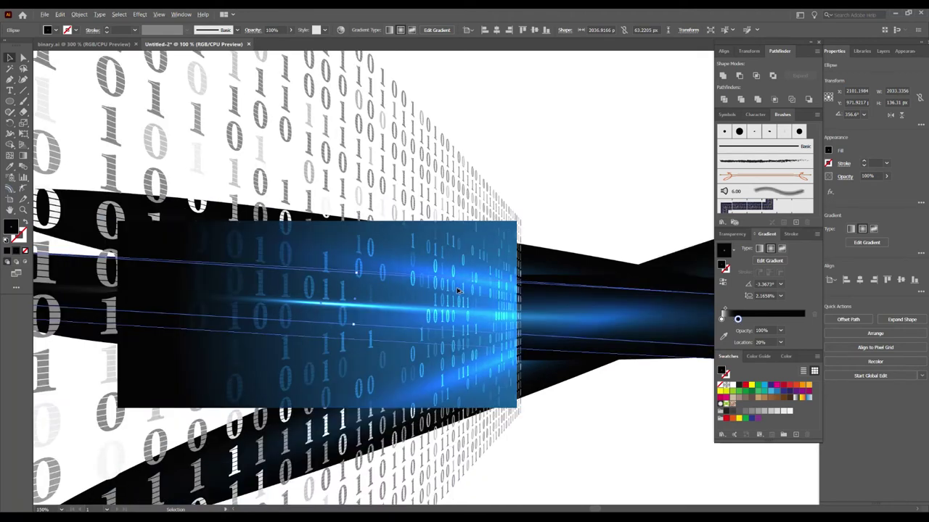
Stretch the streak's radial gradient much farther right on the artwork.
{"action": "scroll", "coordinate": [508, 268], "scroll_direction": "down", "scroll_amount": 4}
{"action": "left_click_drag", "start_coordinate": [484, 234], "coordinate": [338, 215]}
{"action": "key", "text": "g"}
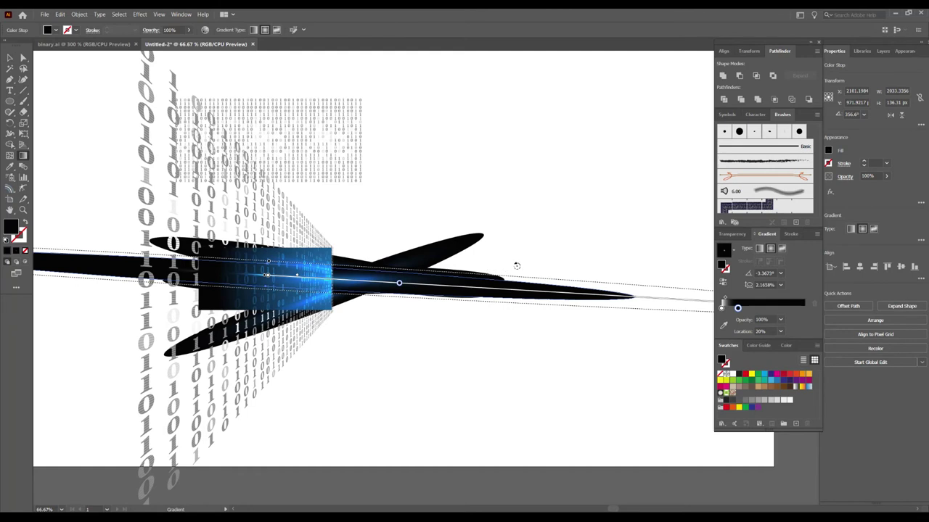
{"action": "scroll", "coordinate": [516, 266], "scroll_direction": "down", "scroll_amount": 1}
{"action": "scroll", "coordinate": [530, 275], "scroll_direction": "down", "scroll_amount": 1}
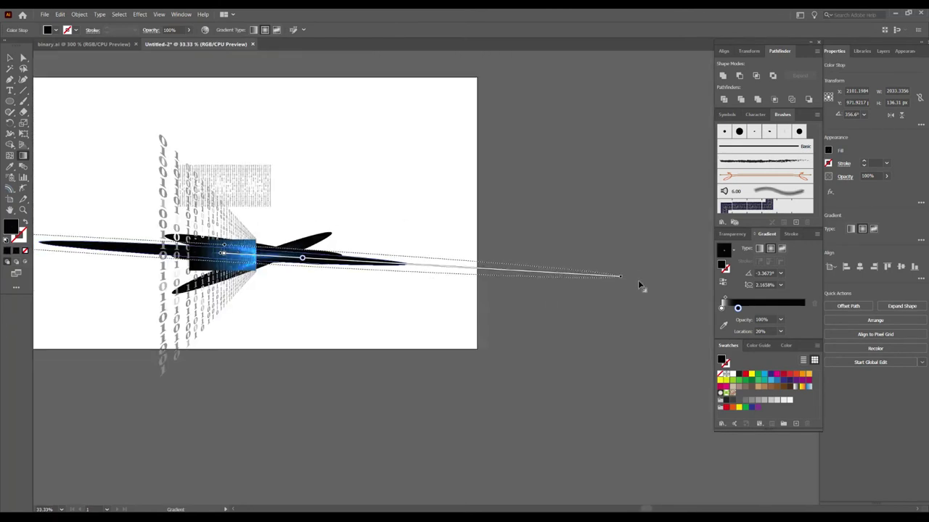
{"action": "left_click_drag", "start_coordinate": [557, 274], "coordinate": [717, 292]}
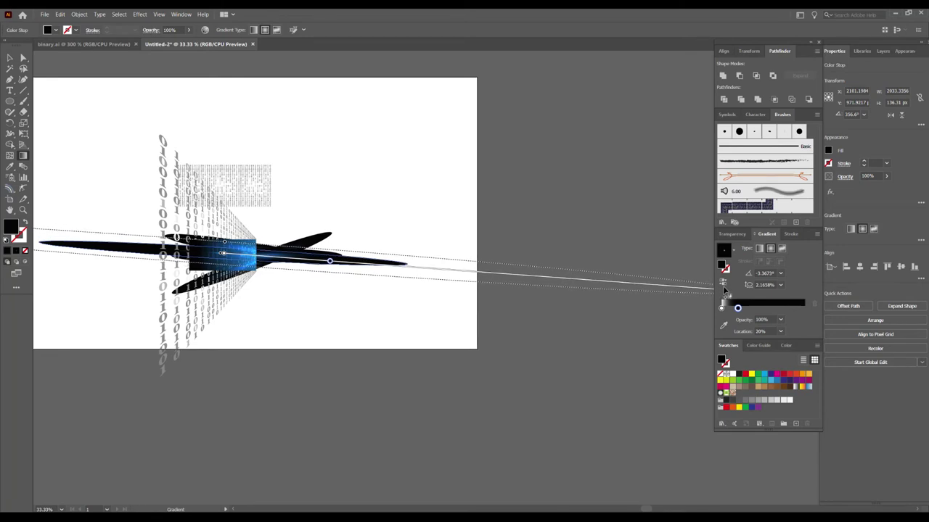
{"action": "mouse_move", "coordinate": [724, 290]}
{"action": "left_mouse_down"}
{"action": "mouse_move", "coordinate": [753, 276]}
{"action": "mouse_move", "coordinate": [760, 283]}
{"action": "left_mouse_up"}
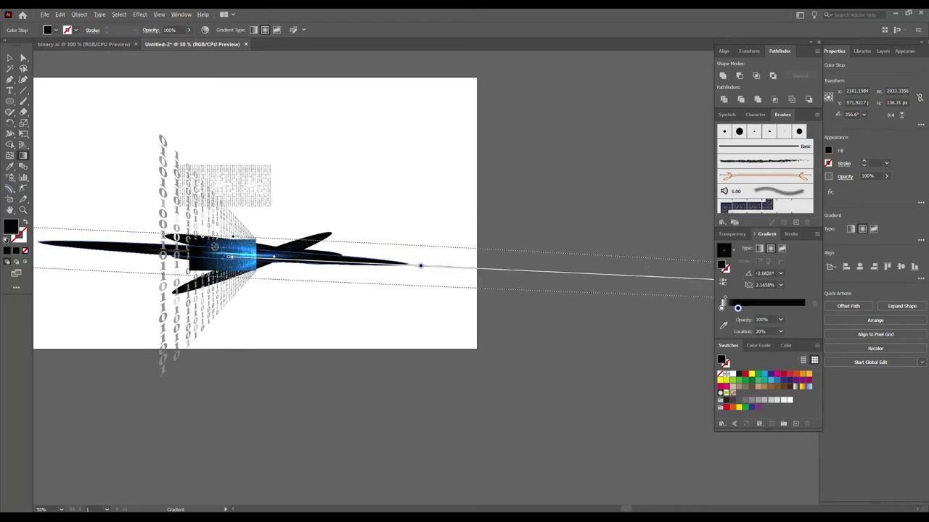
{"action": "scroll", "coordinate": [208, 245], "scroll_direction": "up", "scroll_amount": 4}
{"action": "key", "text": "v"}
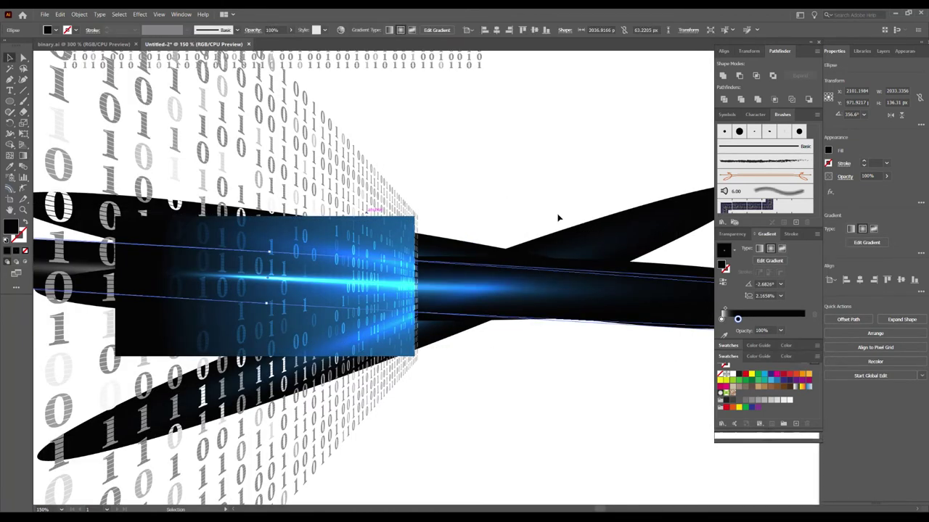
Darken the streak's gradient stop slightly and move the ellipse a little lower.
{"action": "left_click_drag", "start_coordinate": [733, 320], "coordinate": [732, 320]}
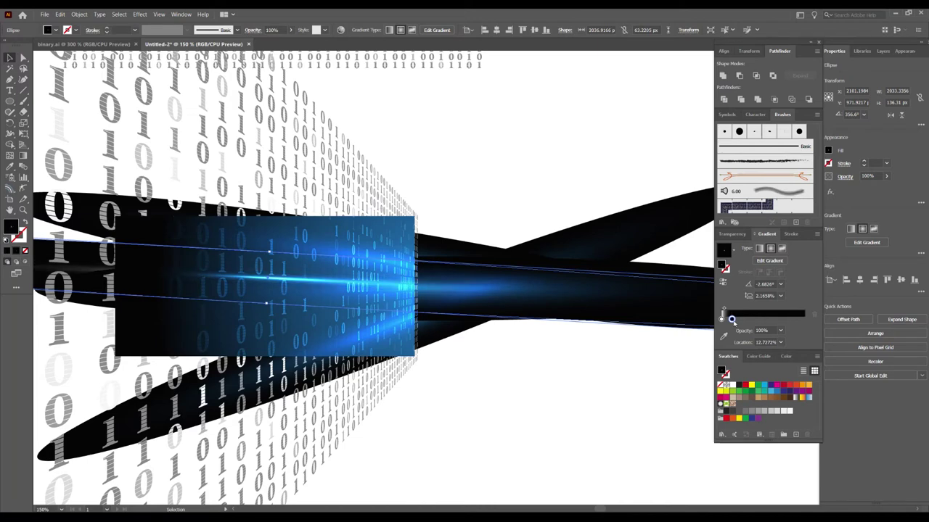
{"action": "left_click", "coordinate": [481, 172]}
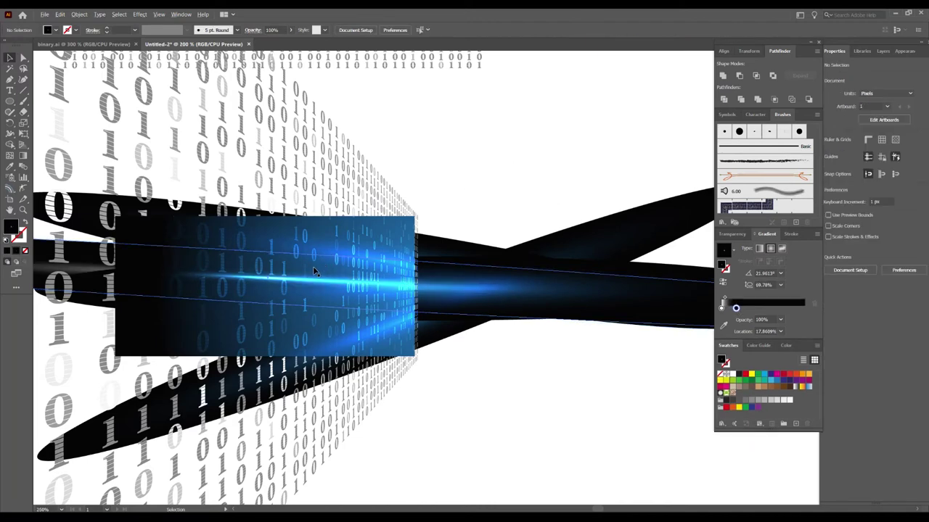
{"action": "scroll", "coordinate": [313, 266], "scroll_direction": "up", "scroll_amount": 1}
{"action": "left_click_drag", "start_coordinate": [315, 275], "coordinate": [314, 313]}
{"action": "scroll", "coordinate": [312, 310], "scroll_direction": "down", "scroll_amount": 1}
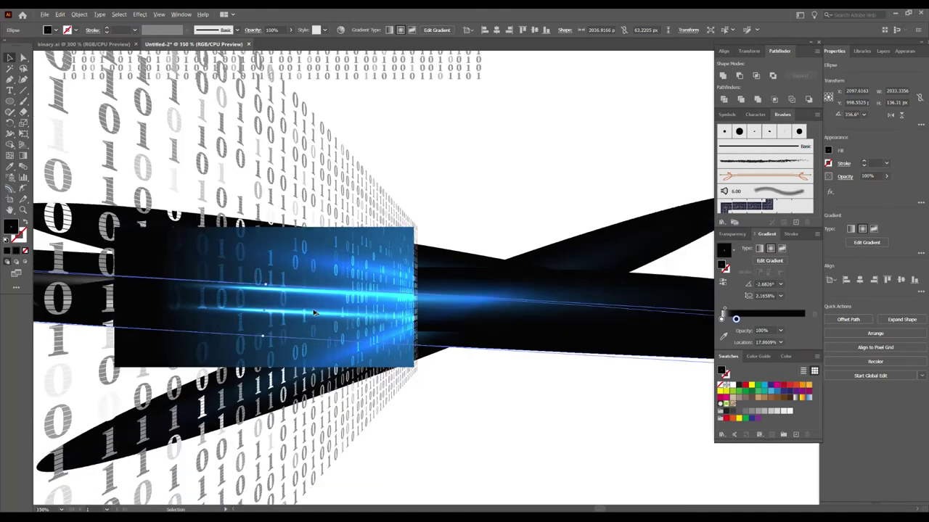
{"action": "scroll", "coordinate": [275, 282], "scroll_direction": "up", "scroll_amount": 1}
Rotate the streak to a flatter angle and shift its gradient glow right with a slight tilt.
{"action": "mouse_move", "coordinate": [265, 283]}
{"action": "left_mouse_down"}
{"action": "mouse_move", "coordinate": [257, 279]}
{"action": "mouse_move", "coordinate": [270, 305]}
{"action": "left_mouse_up"}
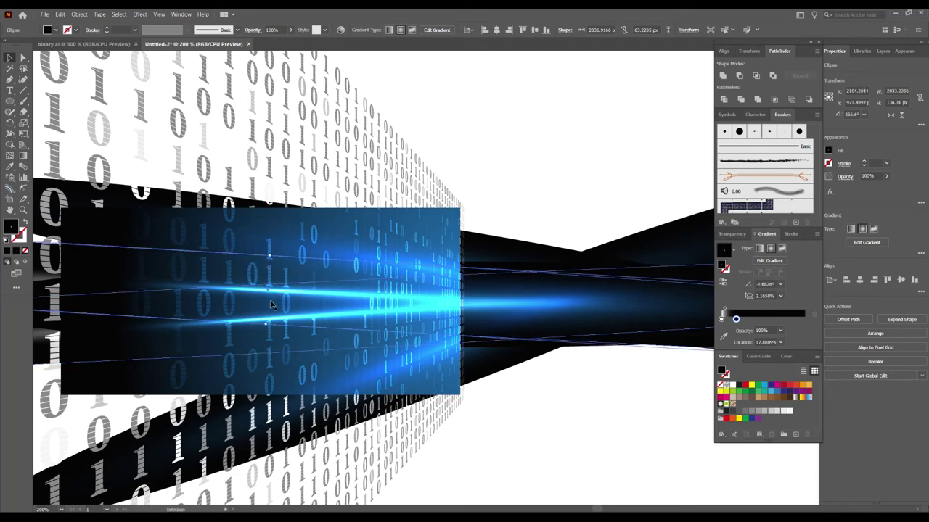
{"action": "key", "text": "ctrl+z"}
{"action": "mouse_move", "coordinate": [258, 281]}
{"action": "left_mouse_down"}
{"action": "mouse_move", "coordinate": [269, 286]}
{"action": "mouse_move", "coordinate": [261, 281]}
{"action": "left_mouse_up"}
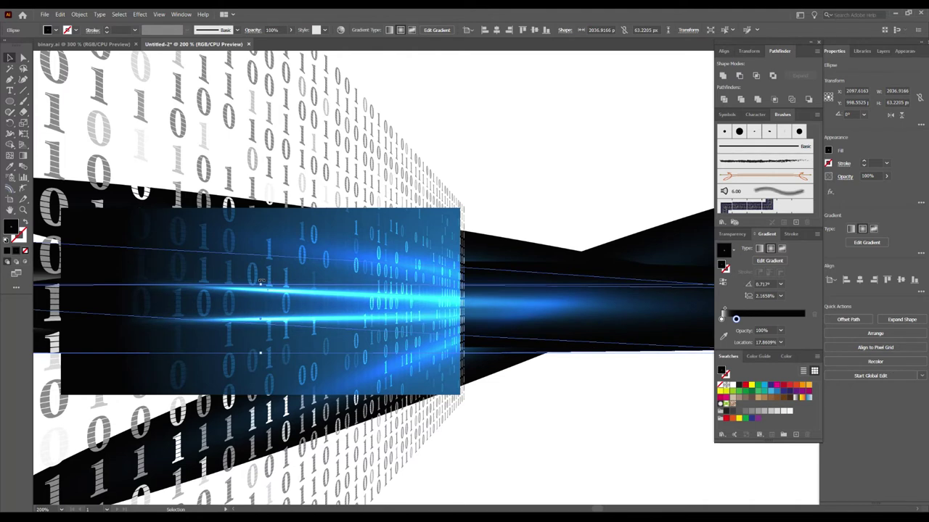
{"action": "left_click_drag", "start_coordinate": [285, 321], "coordinate": [413, 320]}
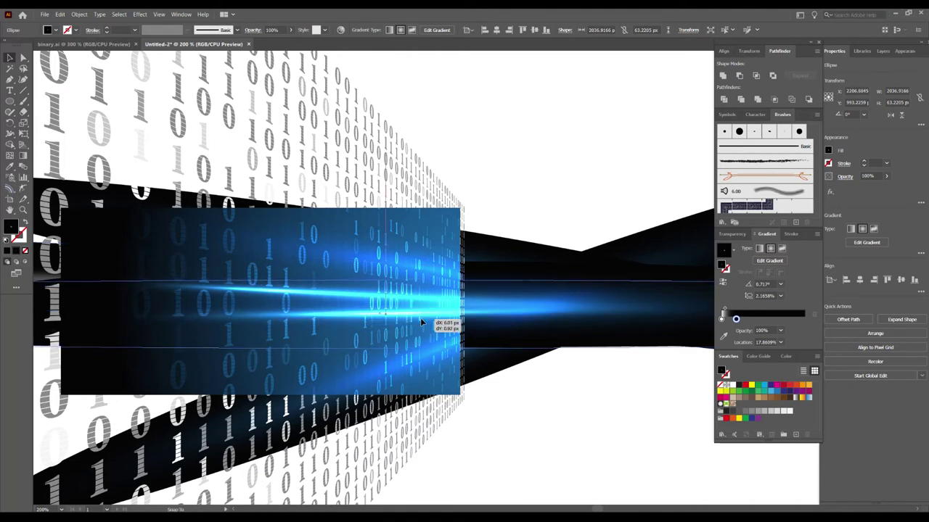
{"action": "left_click_drag", "start_coordinate": [730, 320], "coordinate": [728, 319]}
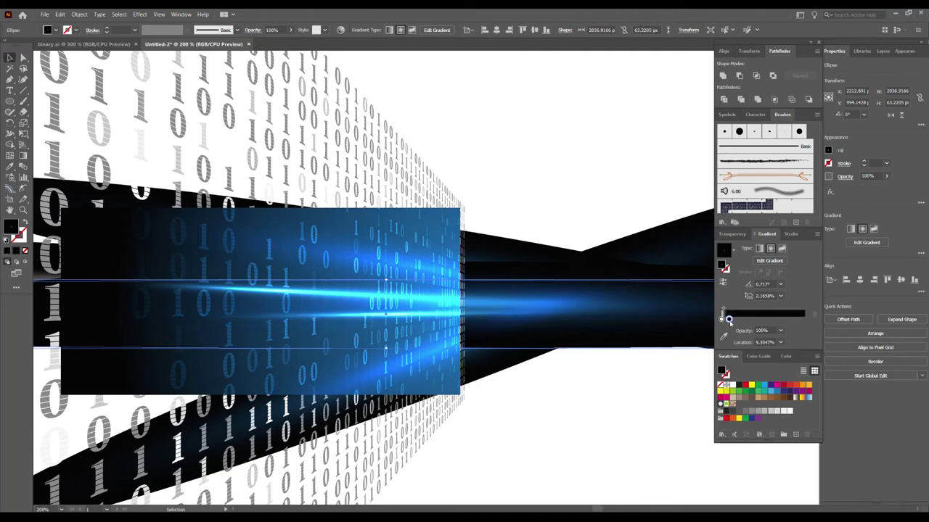
{"action": "left_click_drag", "start_coordinate": [286, 288], "coordinate": [489, 281]}
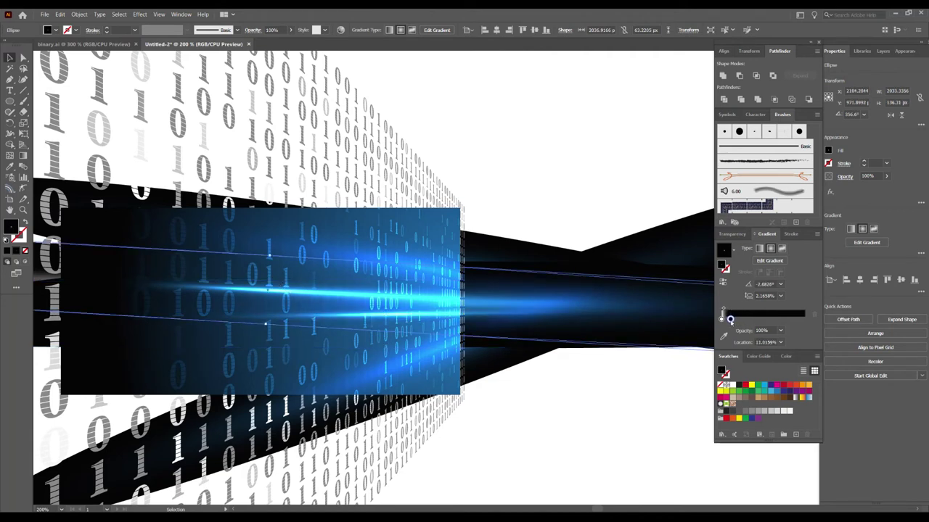
Alt-drag a copy of the streak below and slightly right of the original.
{"action": "left_click", "coordinate": [518, 130]}
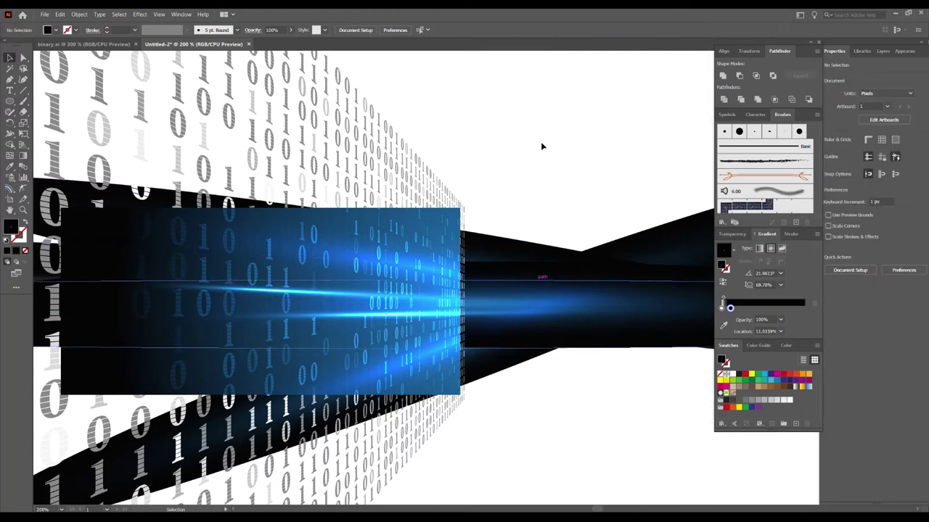
{"action": "left_click_drag", "start_coordinate": [559, 147], "coordinate": [592, 157]}
{"action": "scroll", "coordinate": [593, 157], "scroll_direction": "down", "scroll_amount": 1}
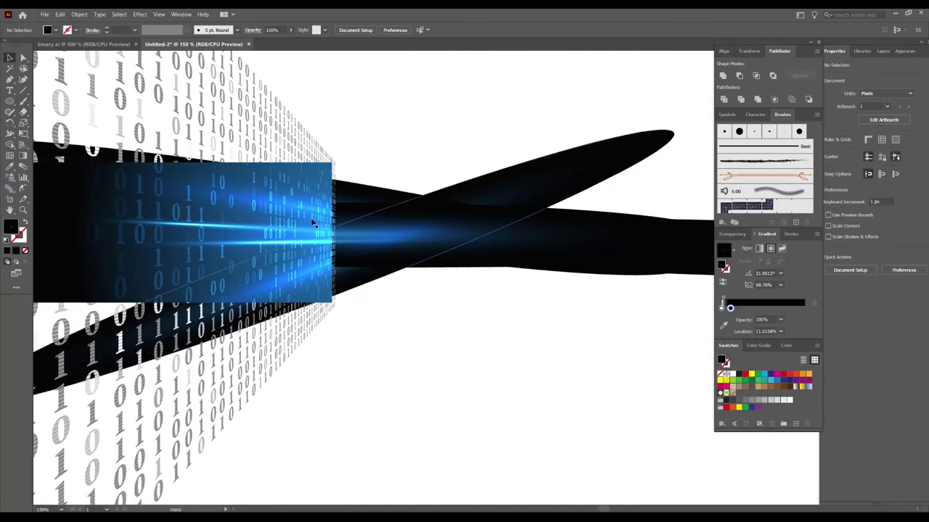
{"action": "left_click_drag", "start_coordinate": [262, 252], "coordinate": [285, 275]}
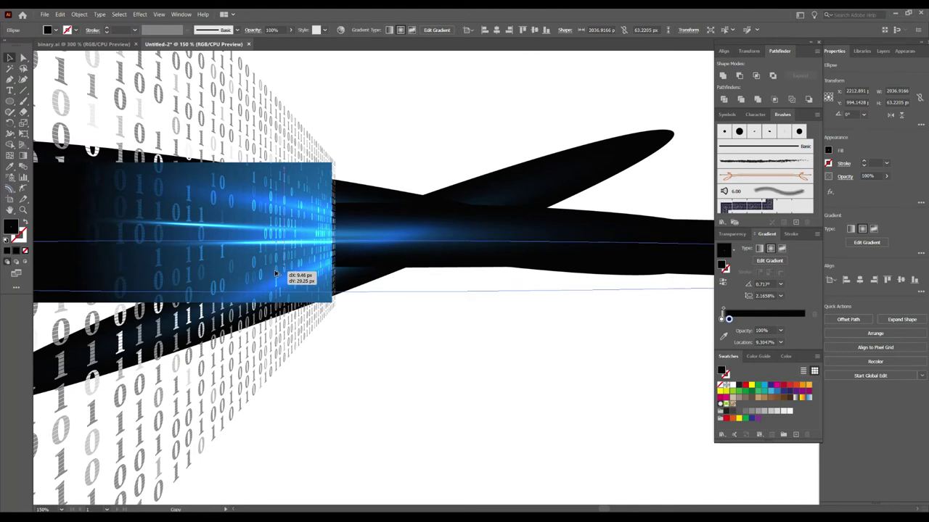
{"action": "left_click_drag", "start_coordinate": [285, 275], "coordinate": [322, 270]}
Move the streak shapes down-right and rotate them to fan up-right across the panel.
{"action": "key", "text": "a"}
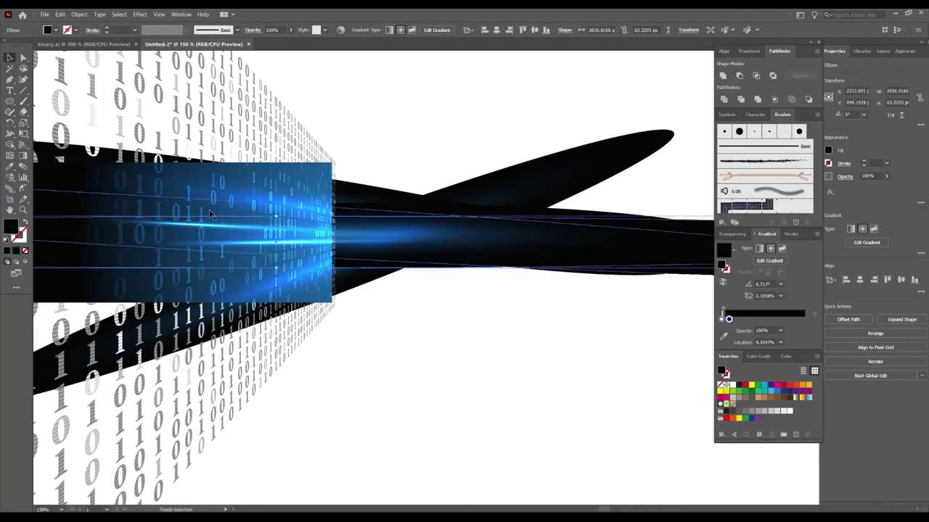
{"action": "left_click", "coordinate": [215, 213], "text": "shift"}
{"action": "key", "text": "v"}
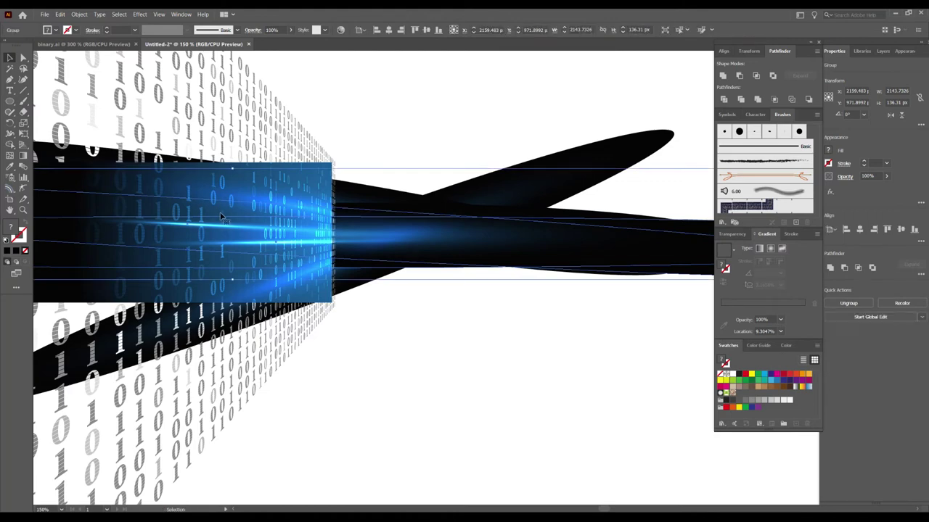
{"action": "left_click_drag", "start_coordinate": [215, 212], "coordinate": [232, 258]}
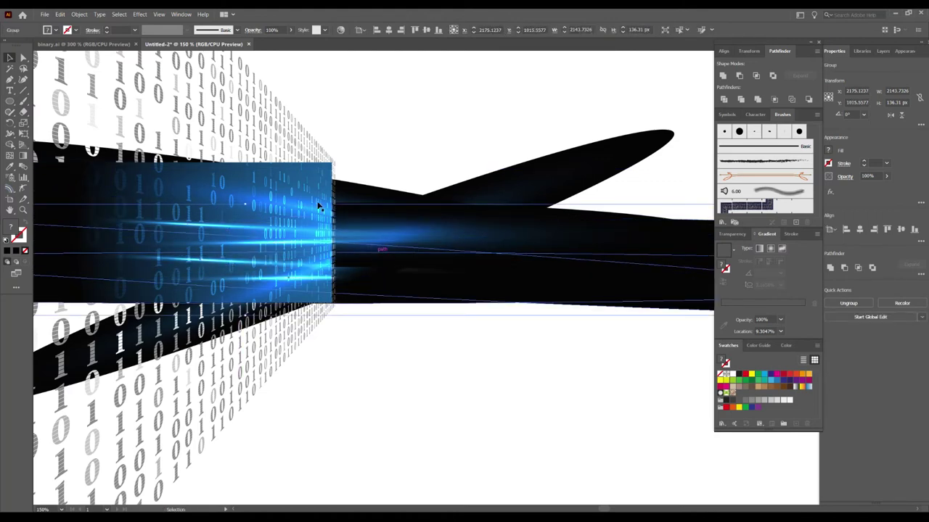
{"action": "left_click_drag", "start_coordinate": [245, 202], "coordinate": [230, 199]}
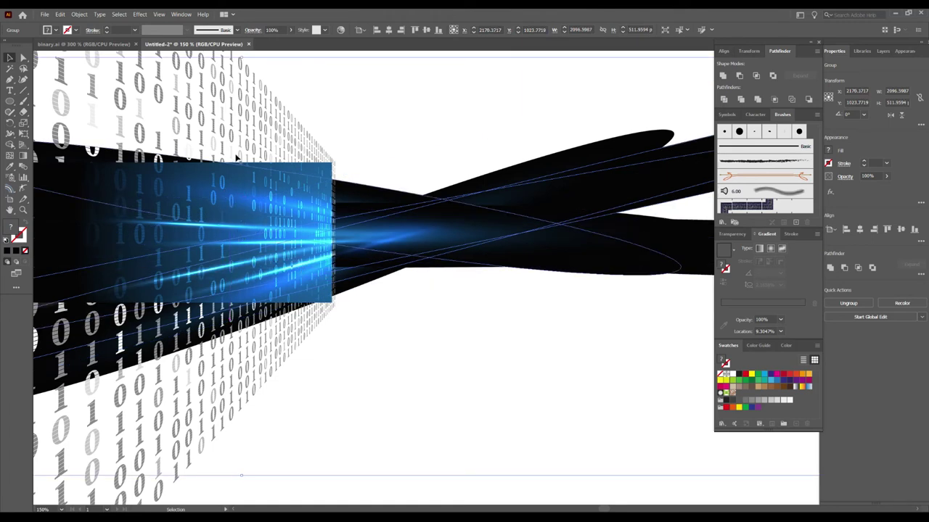
{"action": "left_click_drag", "start_coordinate": [243, 478], "coordinate": [259, 479]}
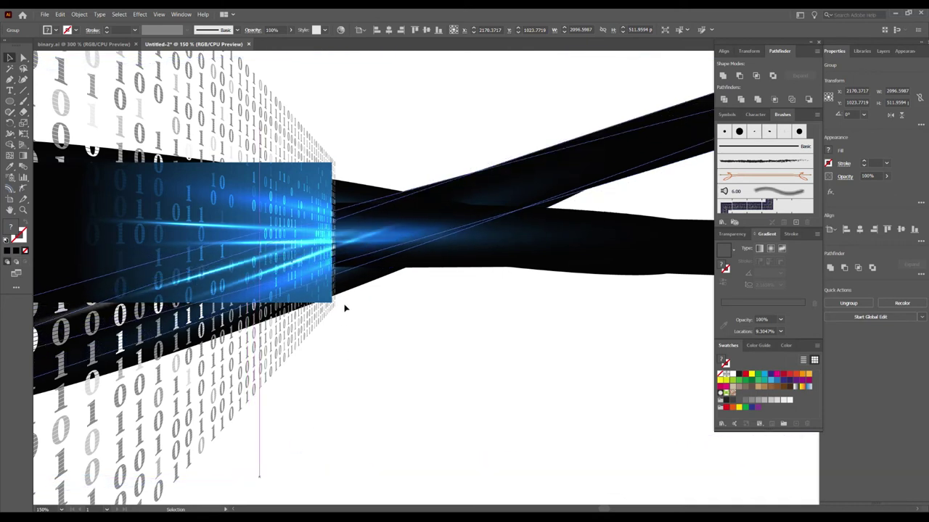
{"action": "left_click_drag", "start_coordinate": [349, 263], "coordinate": [379, 262]}
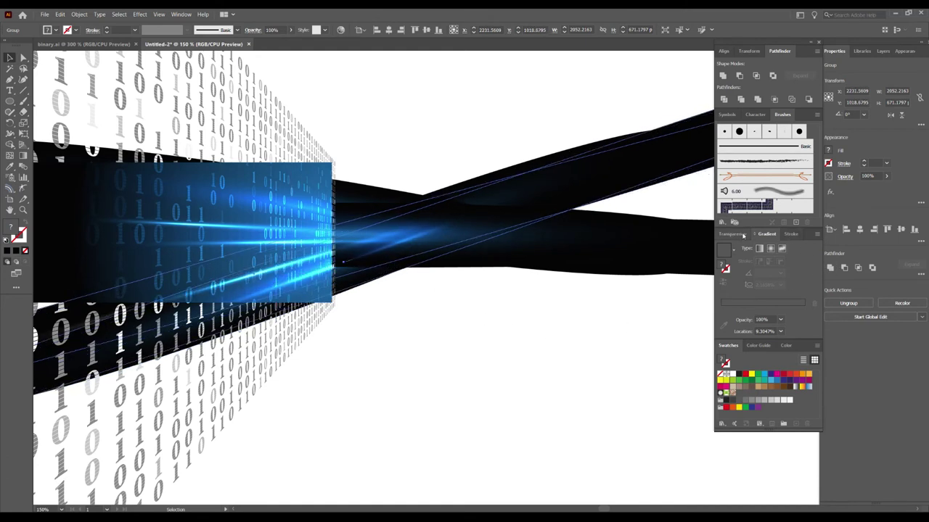
Set the selected streak shapes to 50% opacity.
{"action": "left_click", "coordinate": [741, 234]}
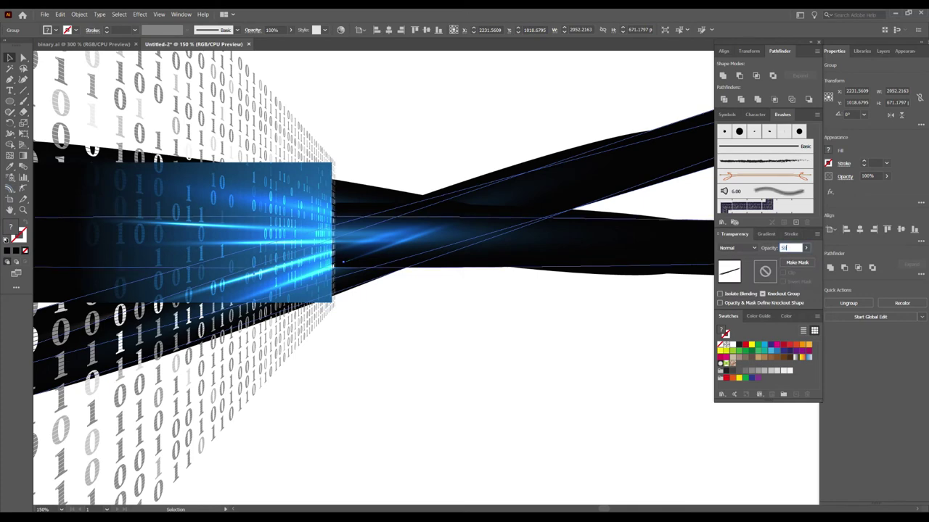
{"action": "key", "text": "Return"}
{"action": "left_click", "coordinate": [466, 363]}
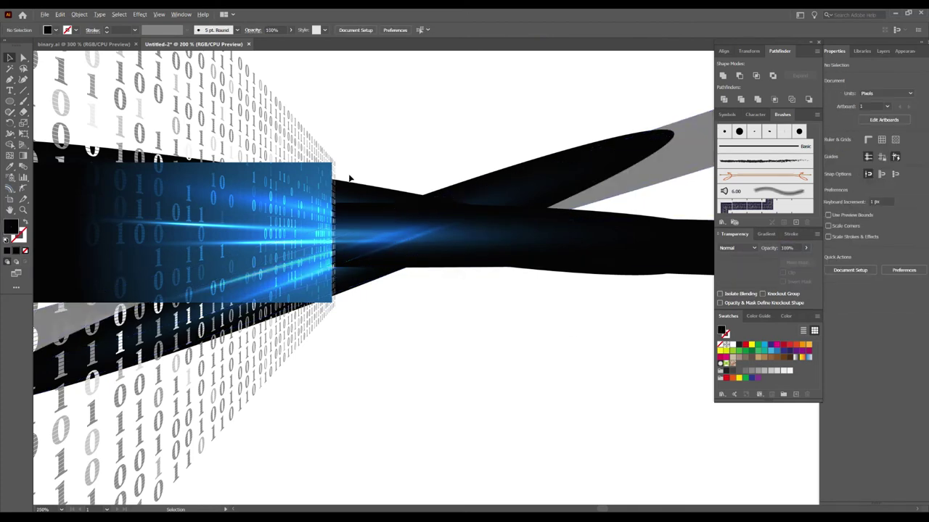
{"action": "scroll", "coordinate": [349, 178], "scroll_direction": "up", "scroll_amount": 1}
{"action": "scroll", "coordinate": [450, 168], "scroll_direction": "down", "scroll_amount": 1}
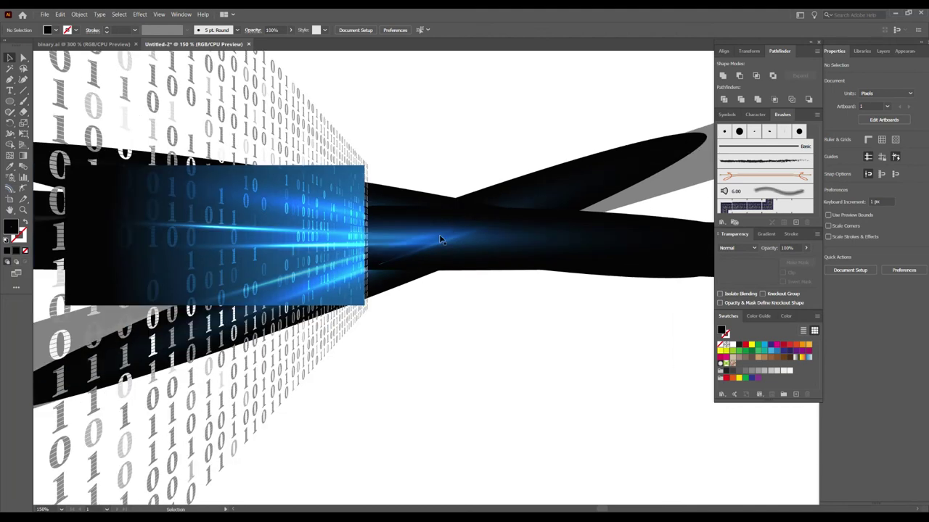
Shift the light-streak panel group slightly left across the binary wall.
{"action": "left_click", "coordinate": [396, 287]}
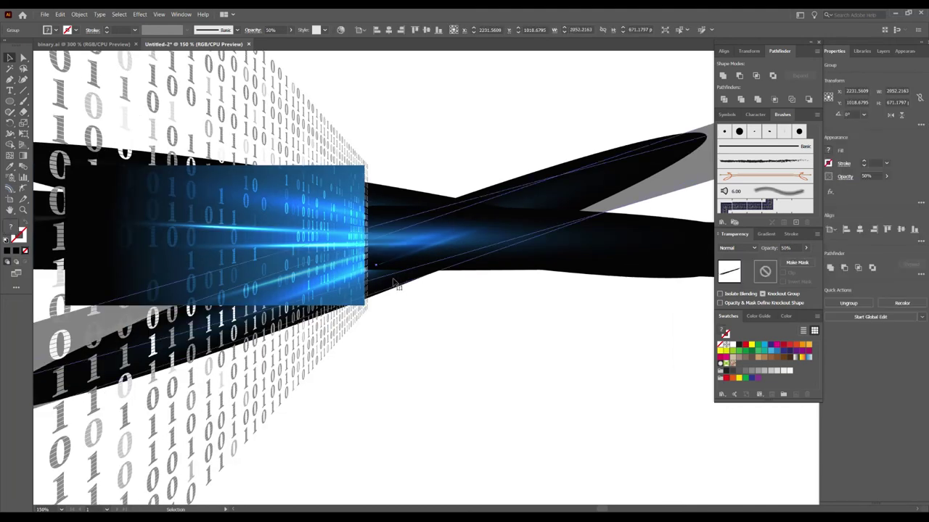
{"action": "mouse_move", "coordinate": [296, 236]}
{"action": "left_mouse_down"}
{"action": "mouse_move", "coordinate": [354, 239]}
{"action": "mouse_move", "coordinate": [235, 230]}
{"action": "left_mouse_up"}
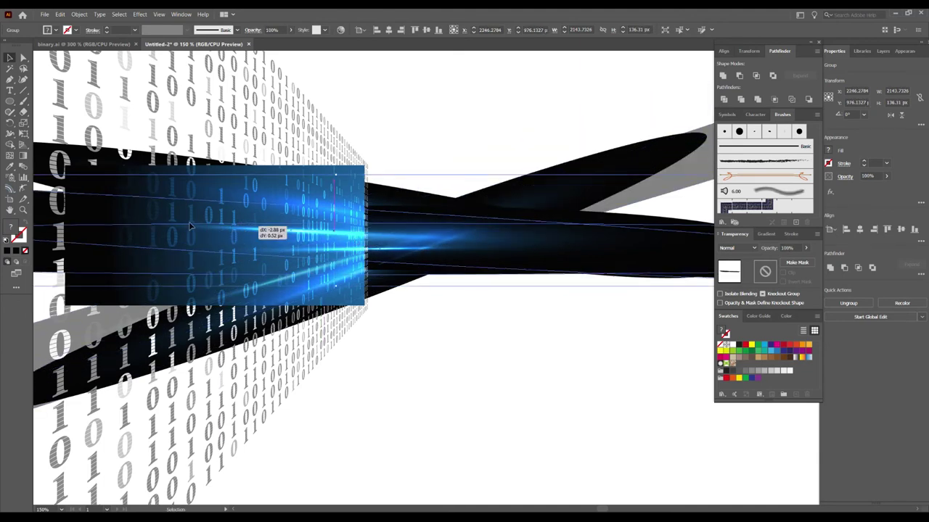
{"action": "left_click_drag", "start_coordinate": [235, 230], "coordinate": [172, 230]}
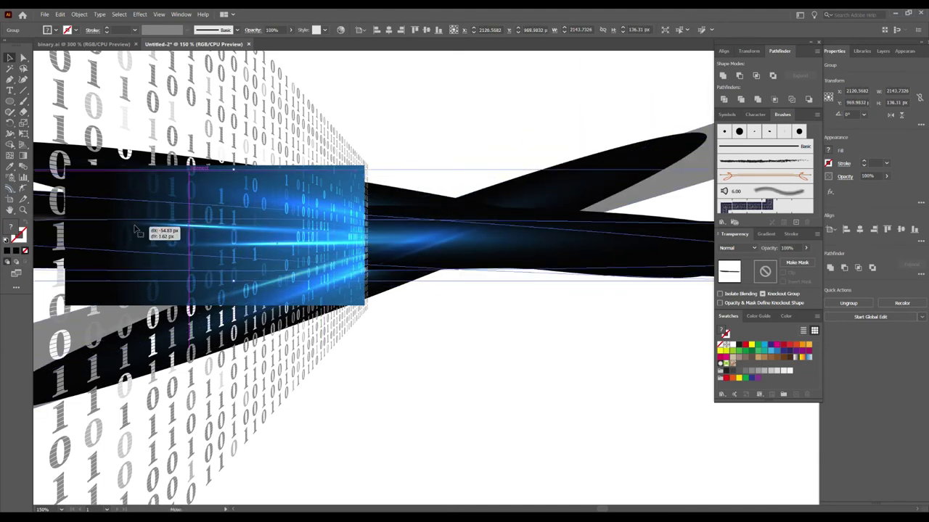
{"action": "left_click_drag", "start_coordinate": [172, 230], "coordinate": [206, 242]}
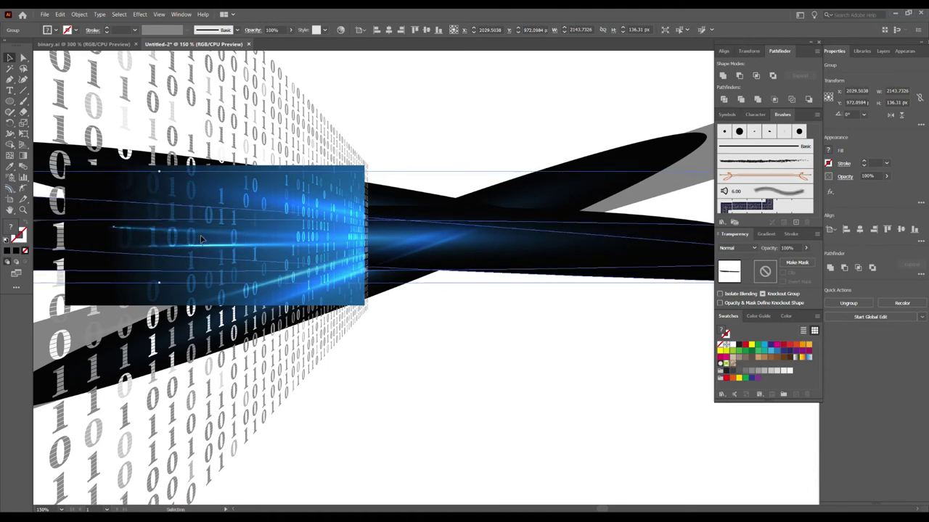
{"action": "left_click", "coordinate": [453, 121]}
{"action": "left_click_drag", "start_coordinate": [455, 176], "coordinate": [460, 215]}
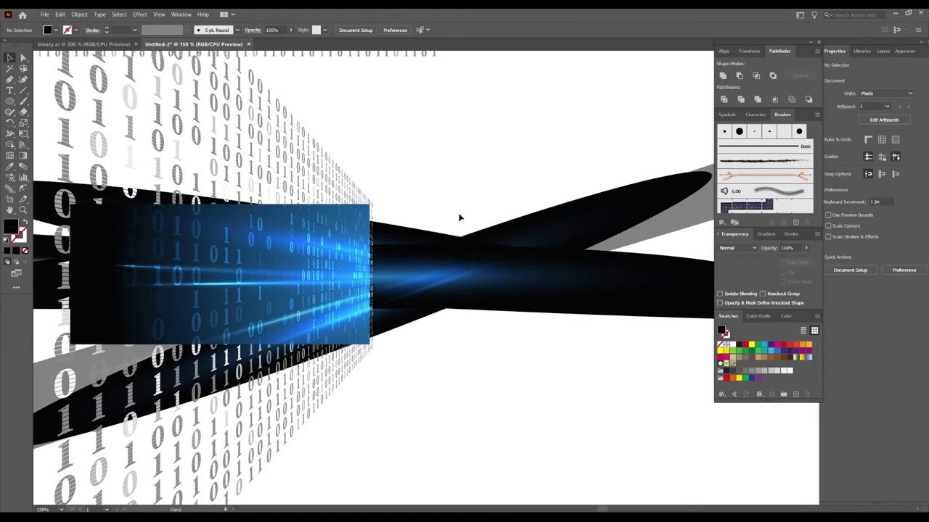
Drag the blue gradient rectangle's left edge outward to about 398.6 px wide.
{"action": "left_click_drag", "start_coordinate": [439, 177], "coordinate": [502, 183]}
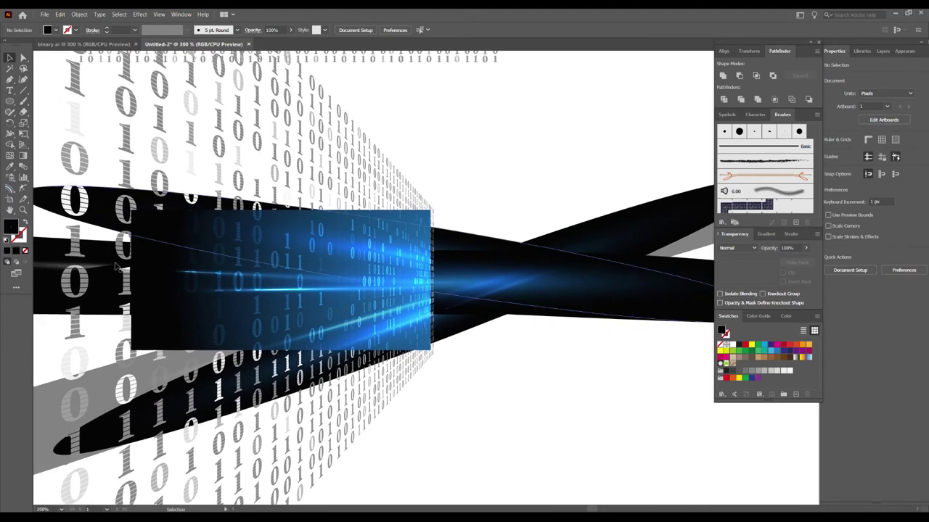
{"action": "scroll", "coordinate": [115, 267], "scroll_direction": "up", "scroll_amount": 2}
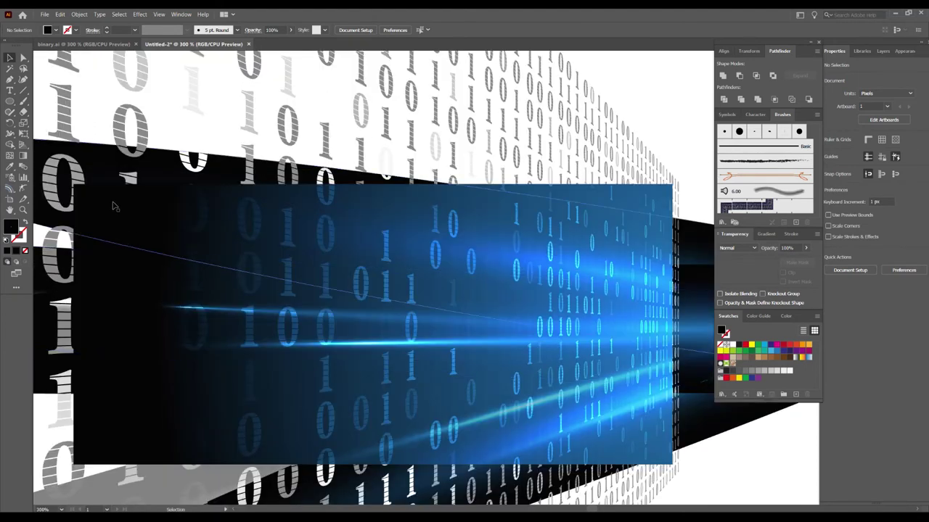
{"action": "left_click", "coordinate": [470, 187]}
{"action": "left_click_drag", "start_coordinate": [162, 307], "coordinate": [303, 231]}
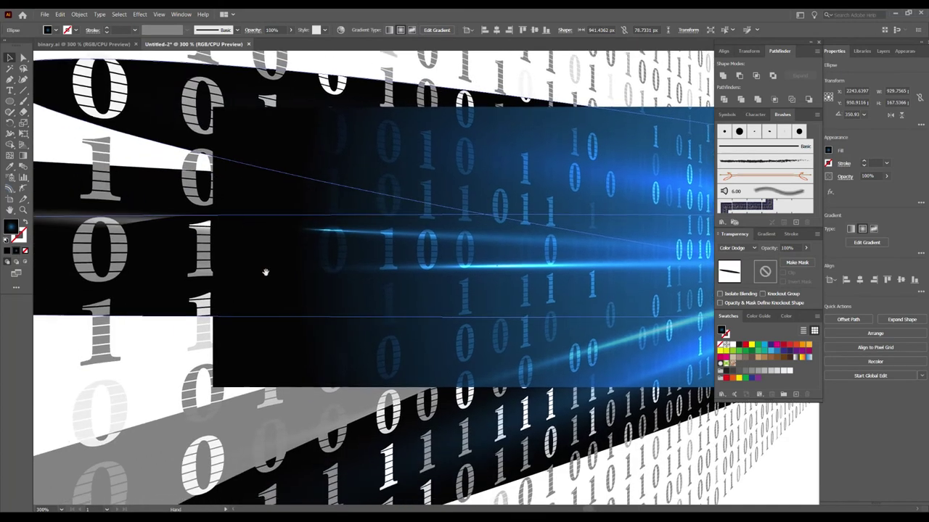
{"action": "left_click", "coordinate": [216, 248]}
{"action": "left_click_drag", "start_coordinate": [216, 249], "coordinate": [161, 248]}
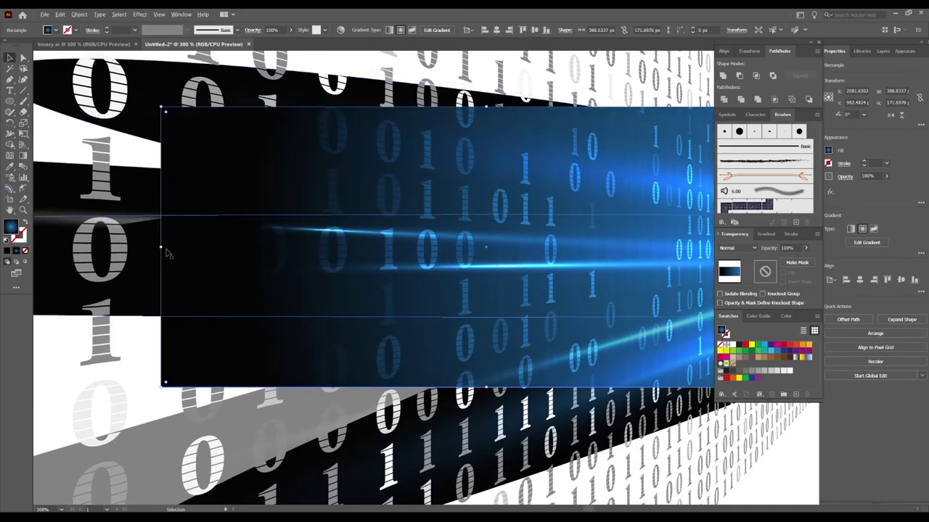
{"action": "key", "text": "ctrl+minus"}
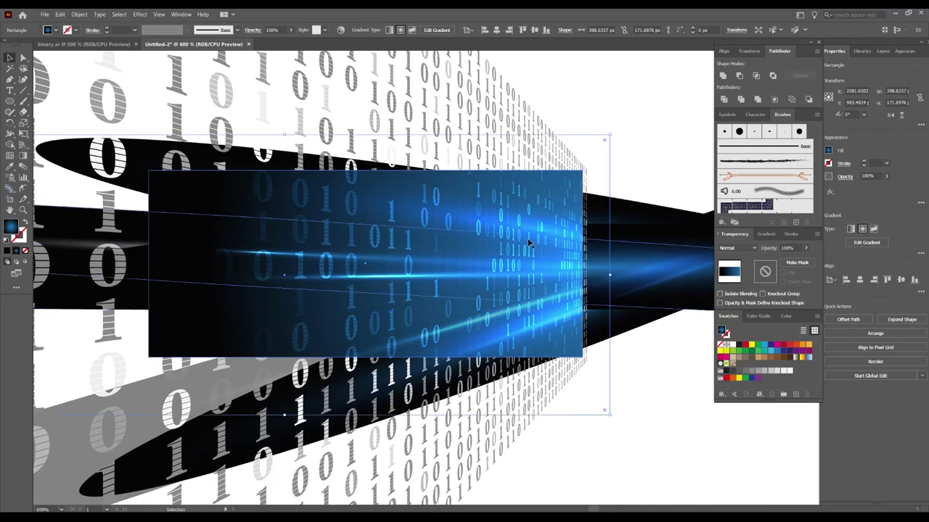
{"action": "key", "text": "ctrl+equal"}
{"action": "key", "text": "ctrl+equal"}
{"action": "key", "text": "ctrl+equal"}
{"action": "key", "text": "ctrl+equal"}
{"action": "key", "text": "ctrl+equal"}
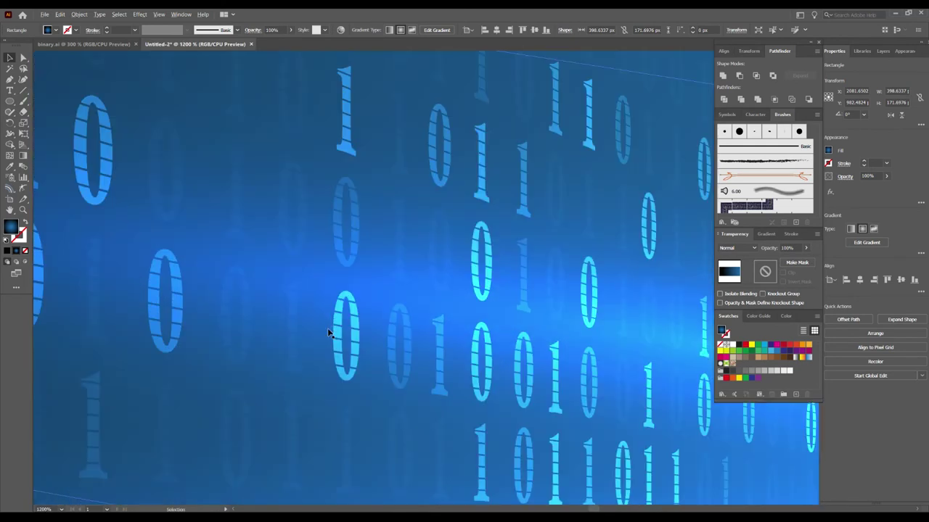
{"action": "key", "text": "ctrl+minus"}
{"action": "key", "text": "ctrl+minus"}
{"action": "key", "text": "ctrl+minus"}
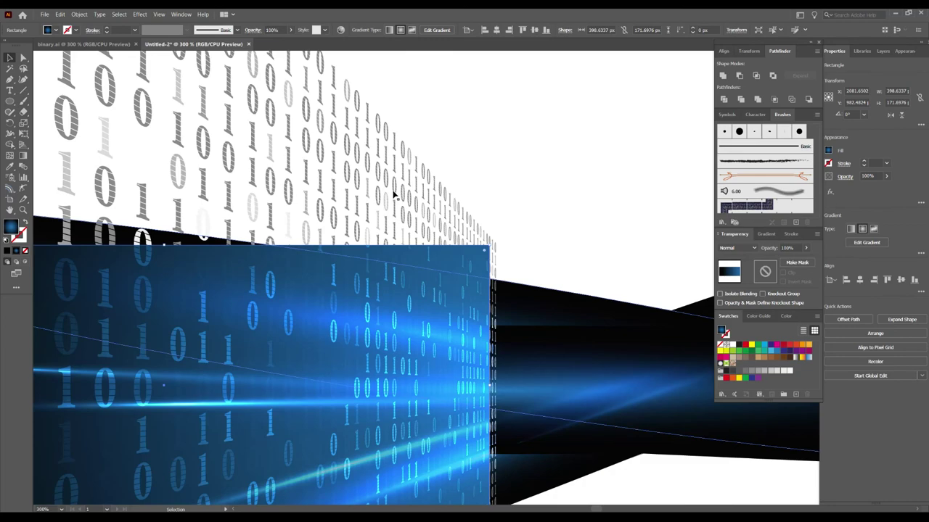
{"action": "left_click", "coordinate": [394, 195]}
{"action": "key", "text": "ctrl+minus"}
{"action": "key", "text": "ctrl+minus"}
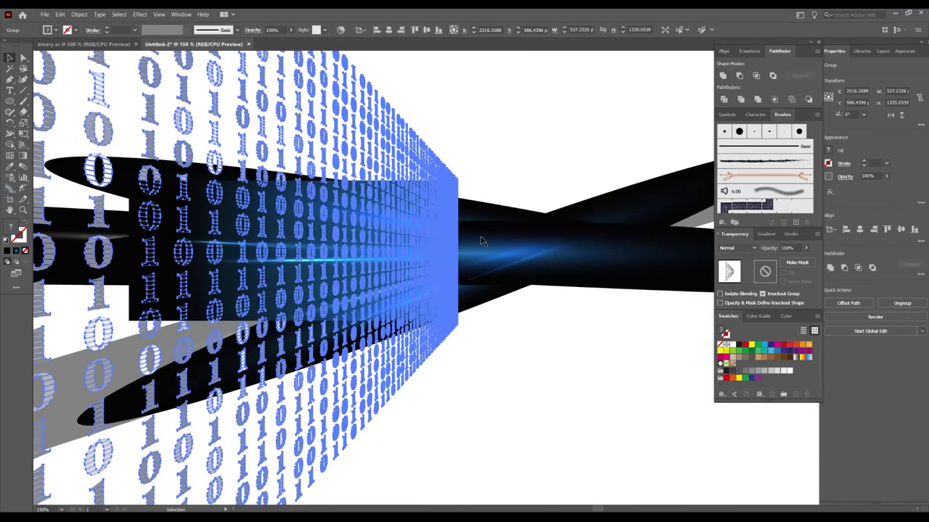
{"action": "left_click_drag", "start_coordinate": [457, 254], "coordinate": [617, 243]}
{"action": "left_click_drag", "start_coordinate": [616, 155], "coordinate": [461, 163]}
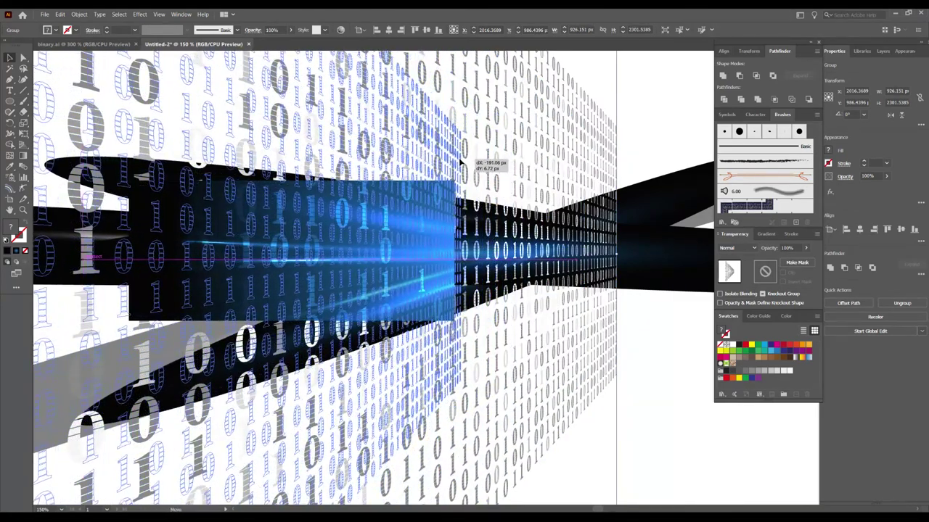
{"action": "left_click", "coordinate": [563, 141]}
{"action": "scroll", "coordinate": [446, 216], "scroll_direction": "up", "scroll_amount": 1}
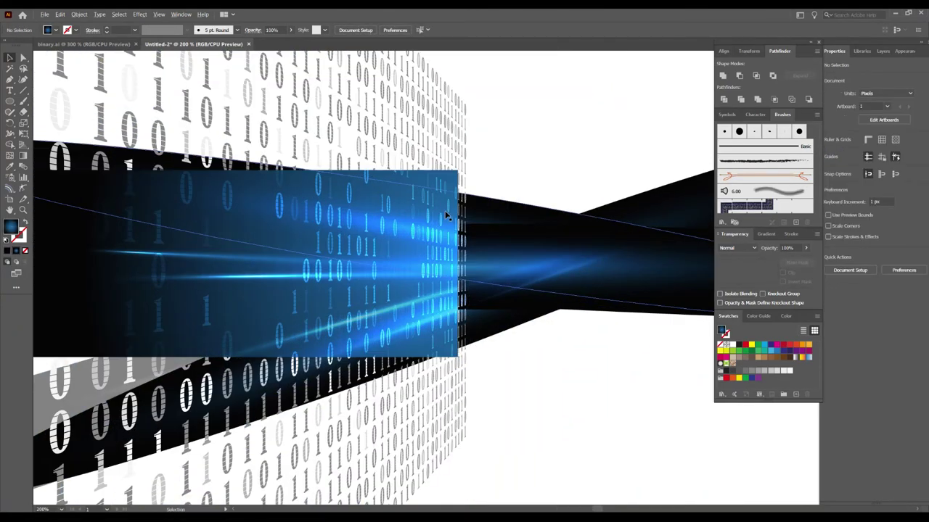
{"action": "mouse_move", "coordinate": [446, 145]}
{"action": "left_mouse_down"}
{"action": "mouse_move", "coordinate": [481, 143]}
{"action": "mouse_move", "coordinate": [428, 140]}
{"action": "left_mouse_up"}
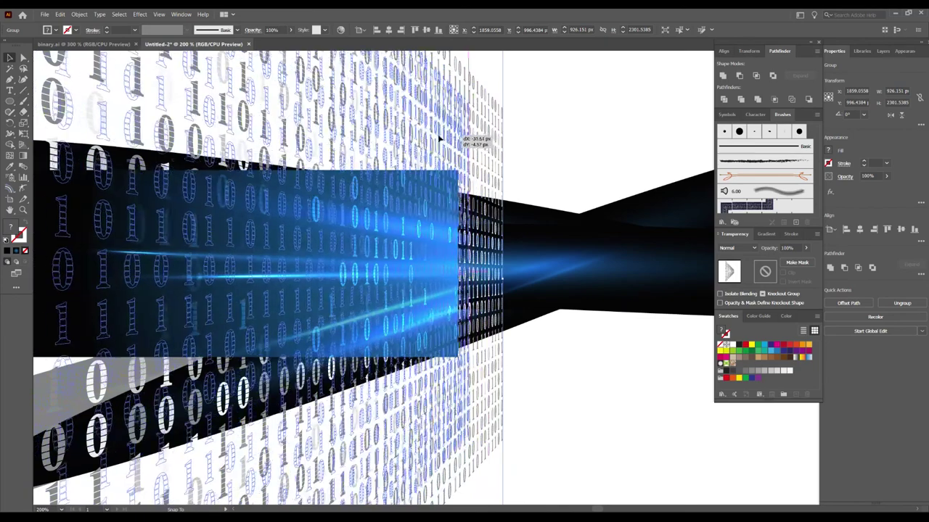
{"action": "left_click", "coordinate": [541, 108]}
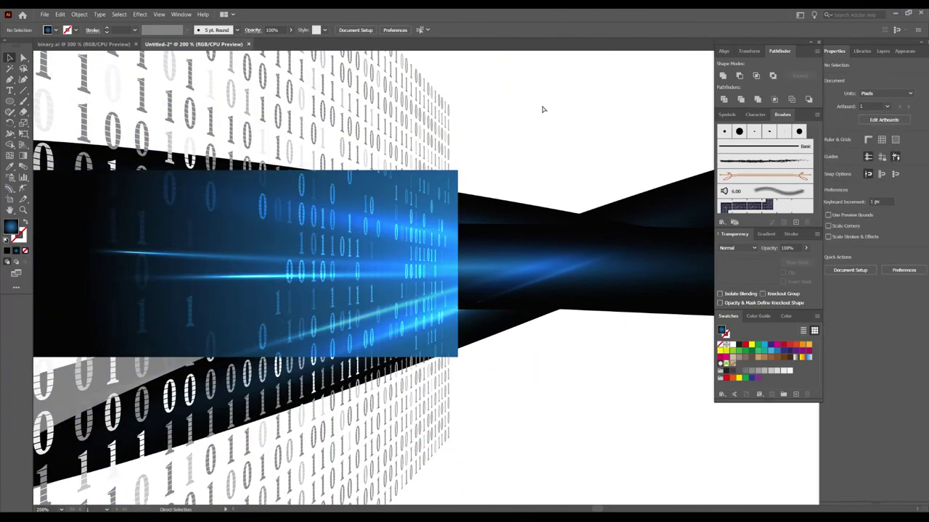
{"action": "key", "text": "ctrl+z"}
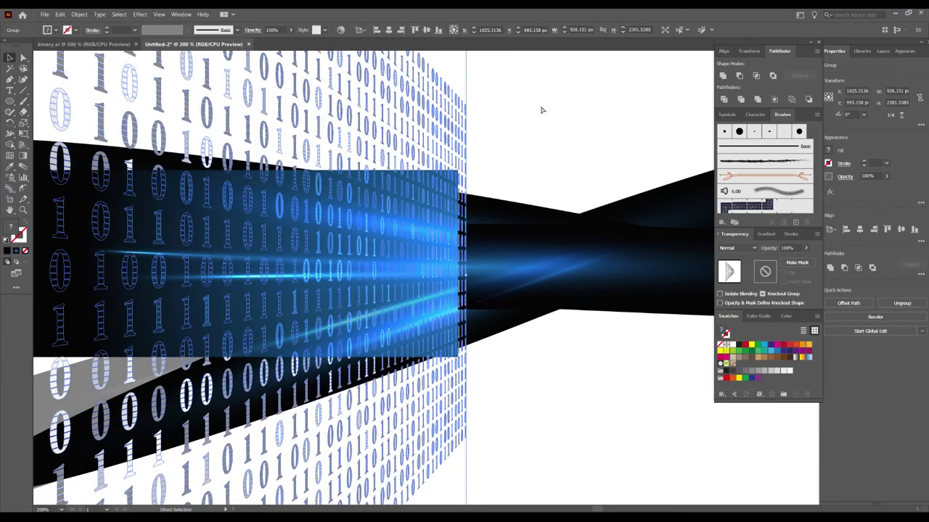
{"action": "key", "text": "ctrl+z"}
{"action": "key", "text": "ctrl+z"}
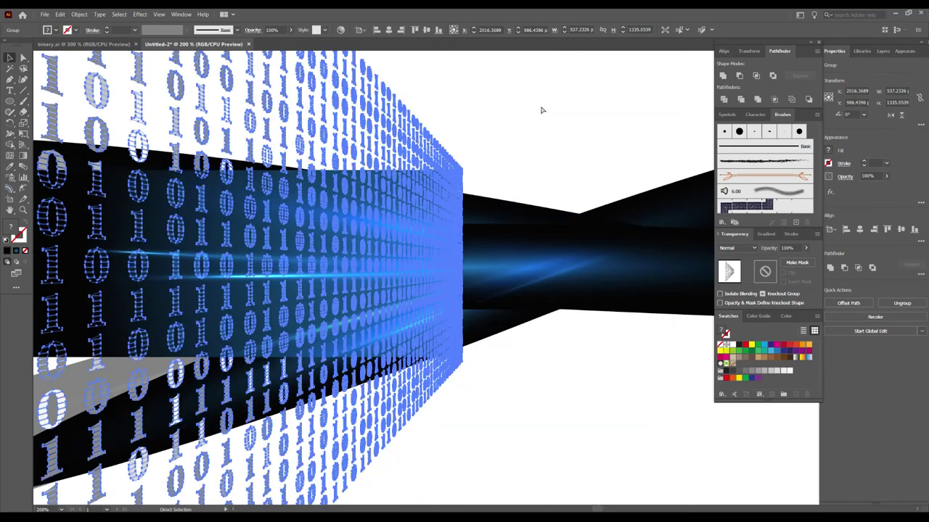
{"action": "key", "text": "ctrl+z"}
{"action": "key", "text": "ctrl+z"}
Select the binary digit wall group and switch to Outline view (Ctrl+Y).
{"action": "scroll", "coordinate": [424, 287], "scroll_direction": "up", "scroll_amount": 1}
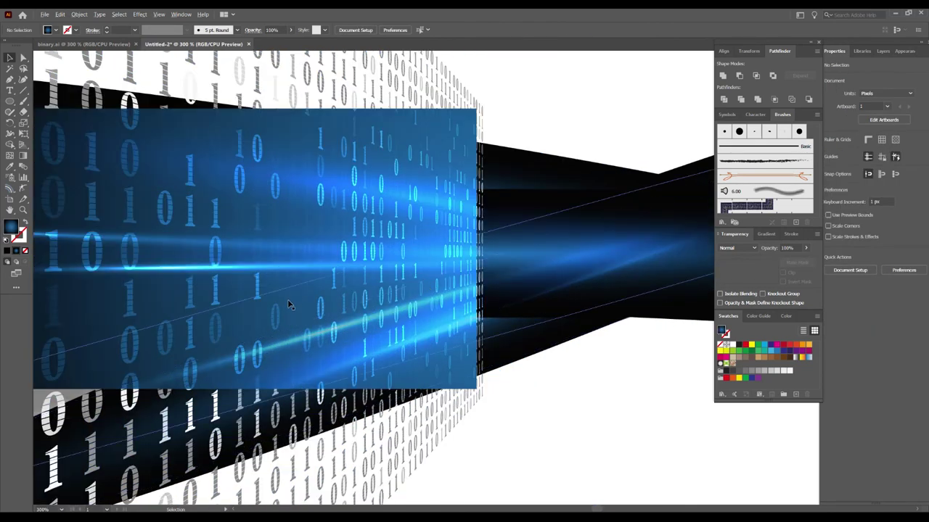
{"action": "scroll", "coordinate": [325, 313], "scroll_direction": "up", "scroll_amount": 3}
{"action": "left_click", "coordinate": [371, 301]}
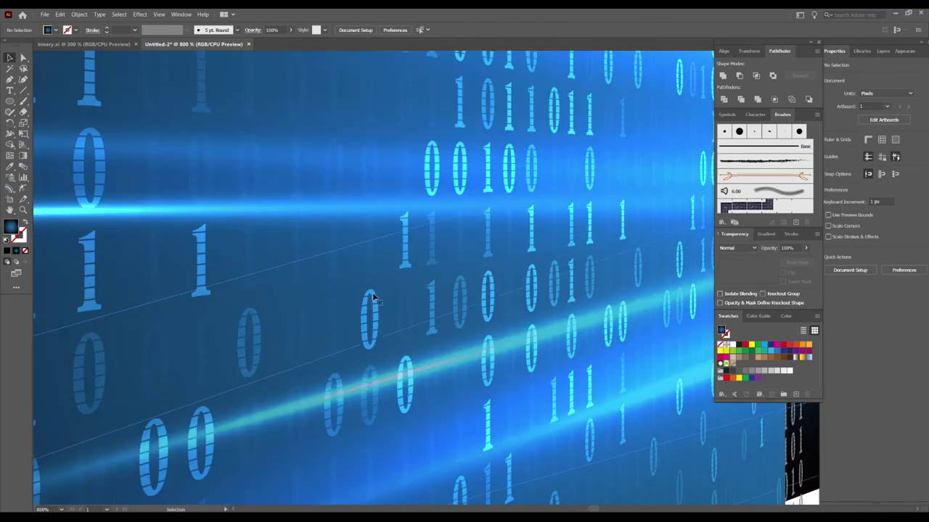
{"action": "scroll", "coordinate": [511, 245], "scroll_direction": "down", "scroll_amount": 3}
{"action": "left_click_drag", "start_coordinate": [556, 234], "coordinate": [500, 252]}
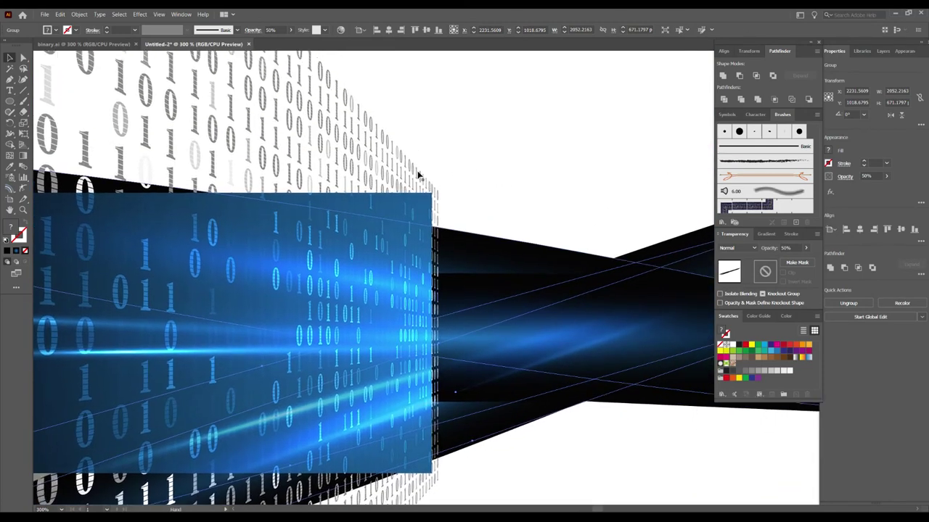
{"action": "scroll", "coordinate": [420, 176], "scroll_direction": "up", "scroll_amount": 1}
{"action": "left_click", "coordinate": [415, 172]}
{"action": "scroll", "coordinate": [471, 217], "scroll_direction": "up", "scroll_amount": 1}
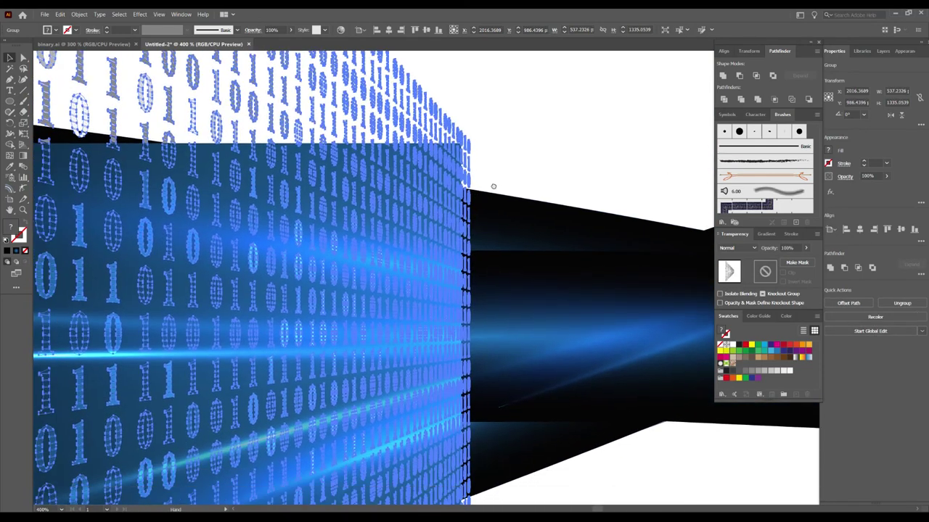
{"action": "scroll", "coordinate": [288, 217], "scroll_direction": "up", "scroll_amount": 1}
{"action": "scroll", "coordinate": [287, 223], "scroll_direction": "up", "scroll_amount": 2}
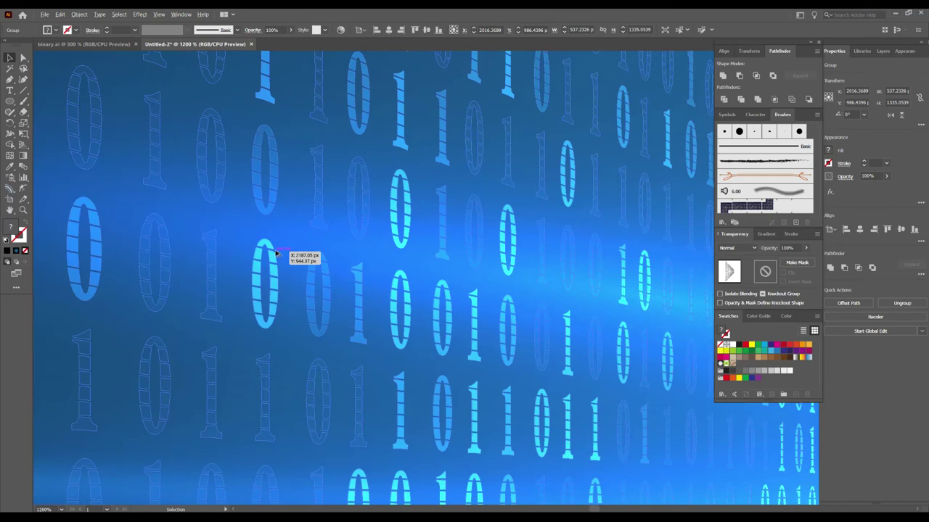
{"action": "scroll", "coordinate": [280, 252], "scroll_direction": "up", "scroll_amount": 1}
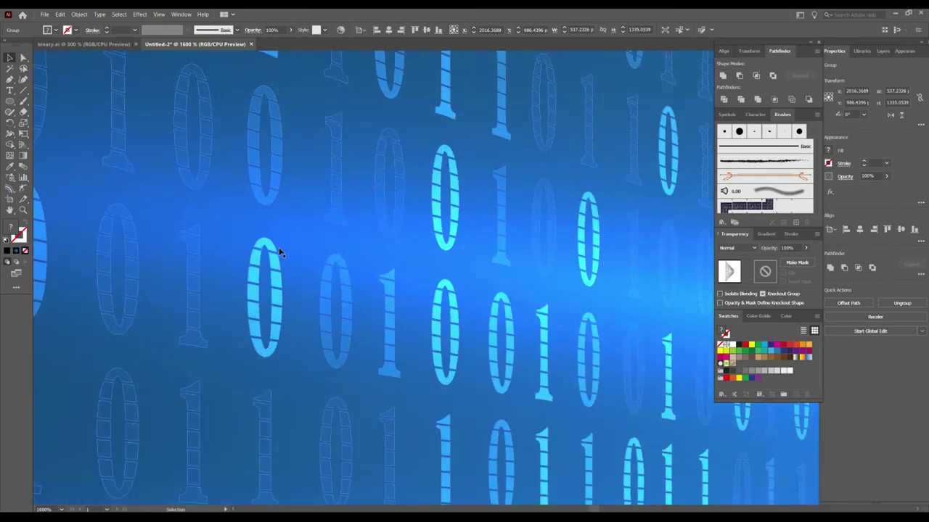
{"action": "key", "text": "ctrl+y"}
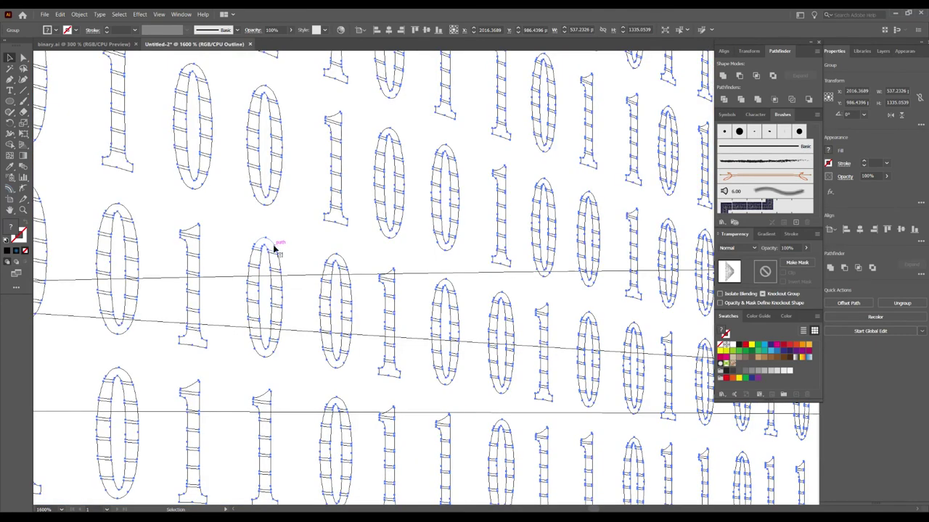
Alt-drag a slightly offset copy of the binary digit group, then return to Preview.
{"action": "scroll", "coordinate": [255, 253], "scroll_direction": "up", "scroll_amount": 2}
{"action": "scroll", "coordinate": [256, 253], "scroll_direction": "up", "scroll_amount": 1}
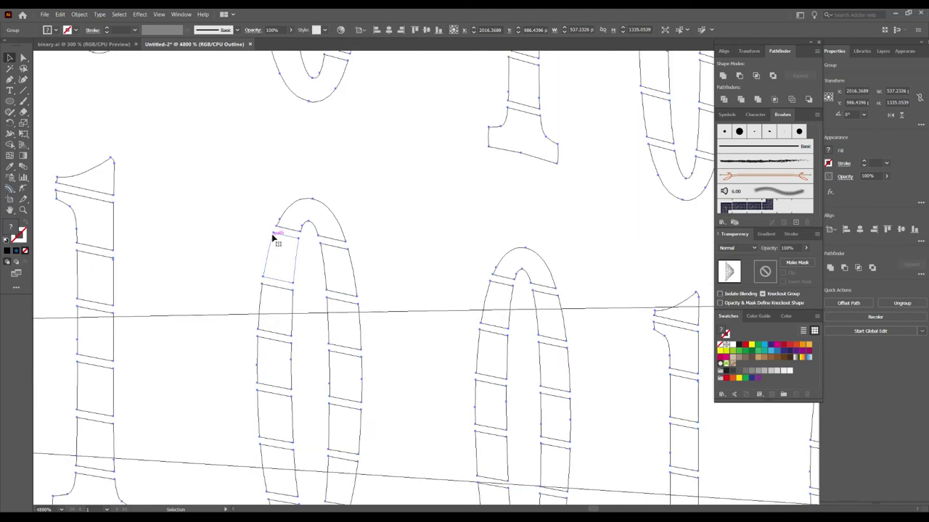
{"action": "left_click_drag", "start_coordinate": [276, 234], "coordinate": [322, 253]}
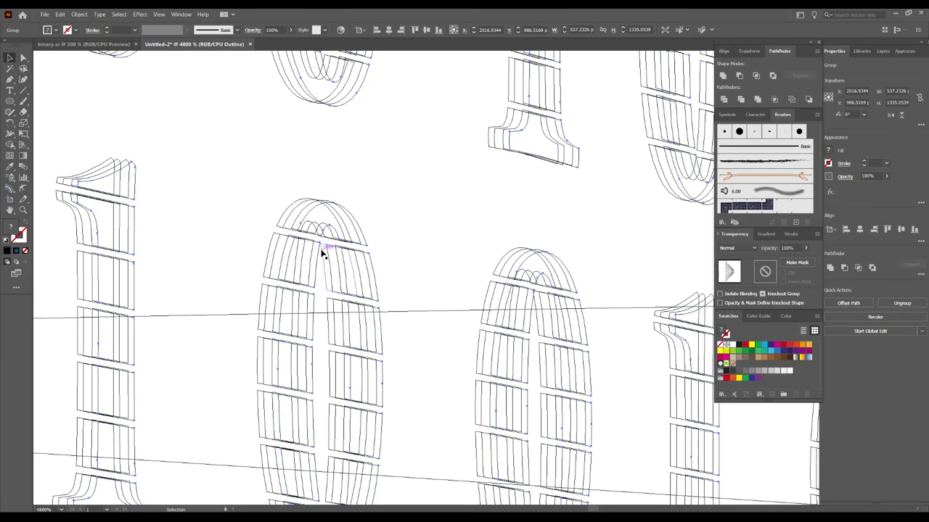
{"action": "scroll", "coordinate": [326, 253], "scroll_direction": "down", "scroll_amount": 1}
{"action": "scroll", "coordinate": [348, 250], "scroll_direction": "down", "scroll_amount": 1}
{"action": "key", "text": "ctrl+y"}
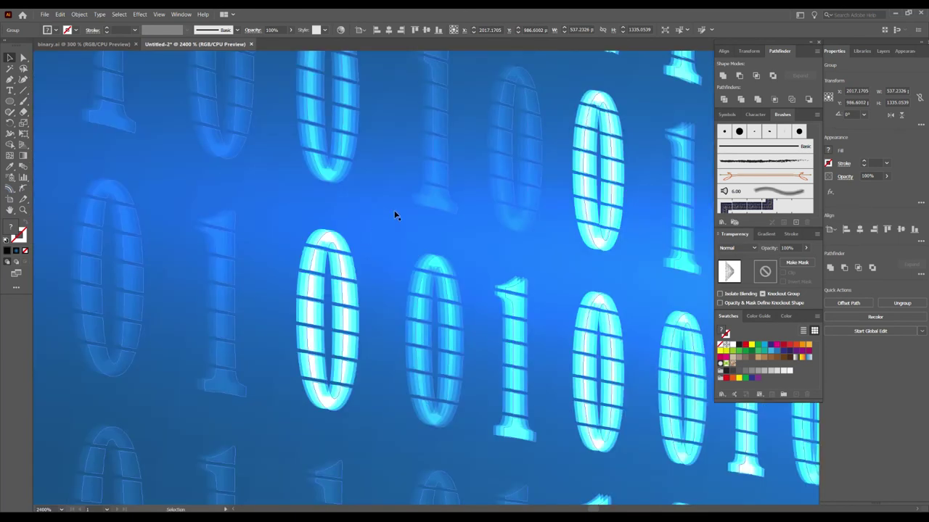
{"action": "scroll", "coordinate": [394, 225], "scroll_direction": "down", "scroll_amount": 2}
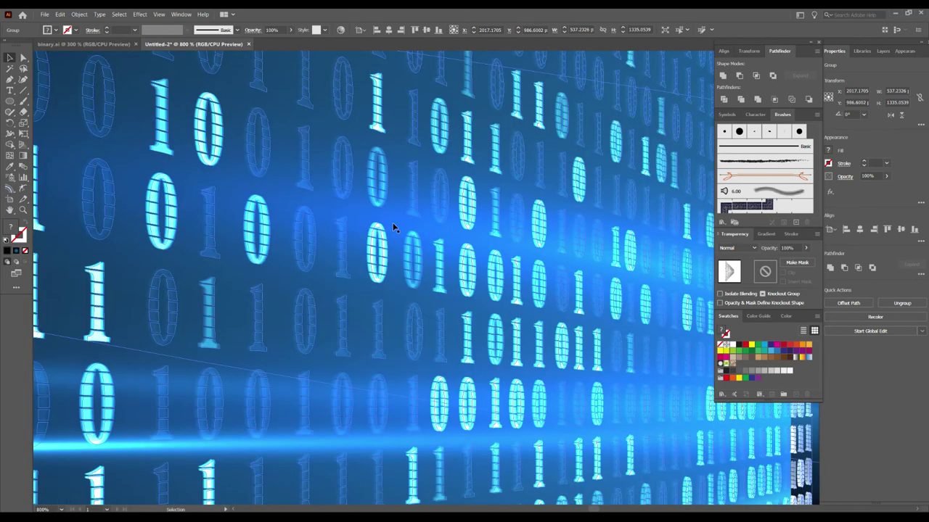
{"action": "scroll", "coordinate": [393, 227], "scroll_direction": "down", "scroll_amount": 2}
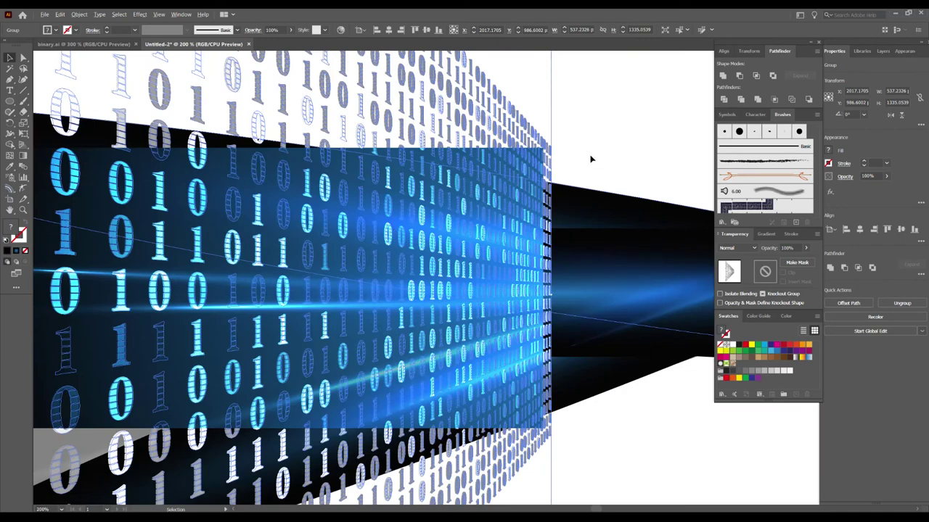
{"action": "scroll", "coordinate": [591, 159], "scroll_direction": "down", "scroll_amount": 1}
{"action": "left_click", "coordinate": [611, 144]}
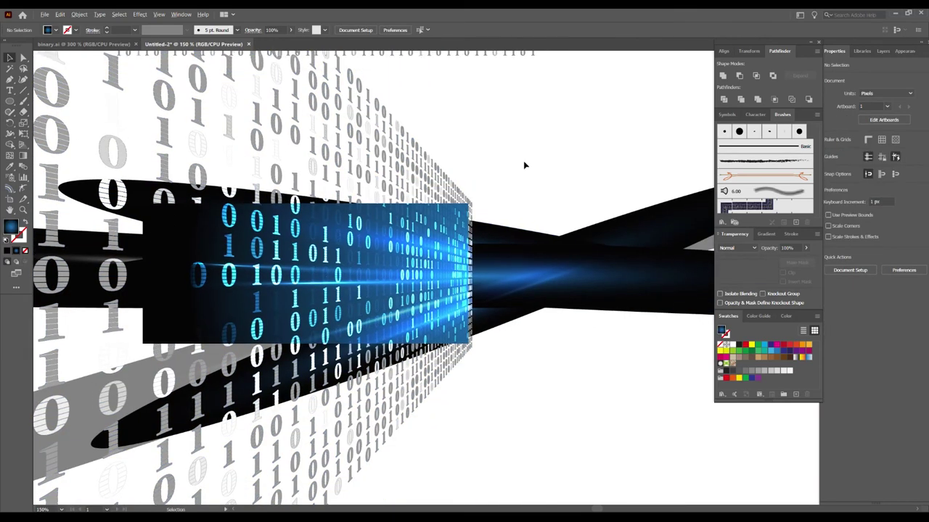
Select the blue panel and shift its gradient midpoint left in the Gradient panel.
{"action": "scroll", "coordinate": [524, 164], "scroll_direction": "up", "scroll_amount": 3}
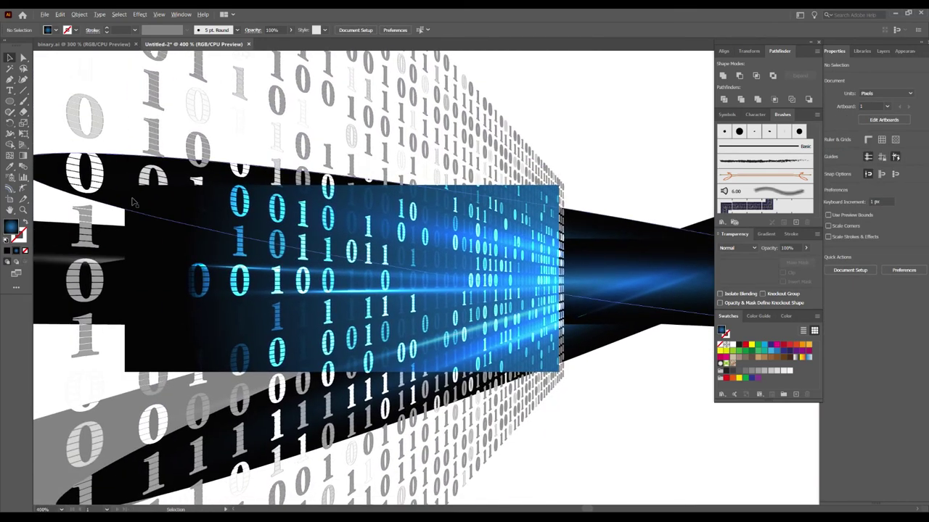
{"action": "scroll", "coordinate": [133, 203], "scroll_direction": "up", "scroll_amount": 2}
{"action": "left_click", "coordinate": [131, 239]}
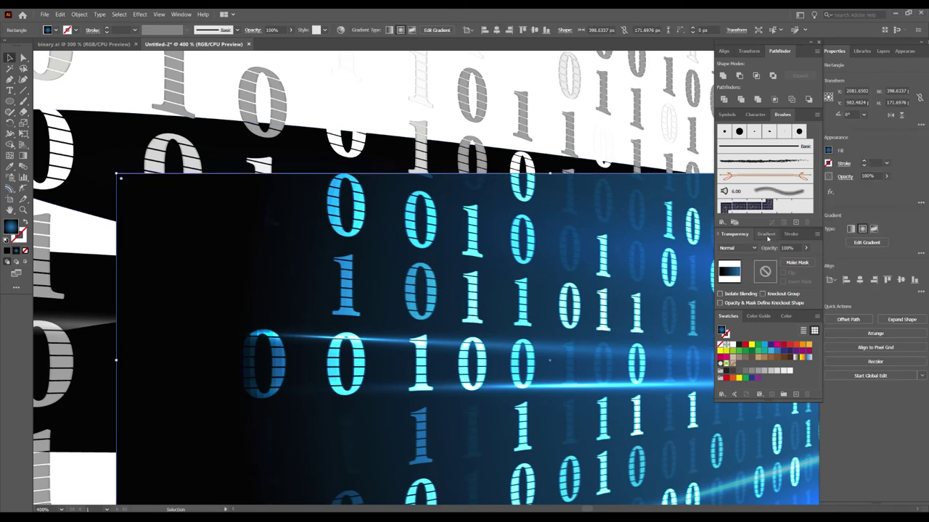
{"action": "left_click", "coordinate": [767, 235]}
{"action": "left_click_drag", "start_coordinate": [769, 309], "coordinate": [756, 311]}
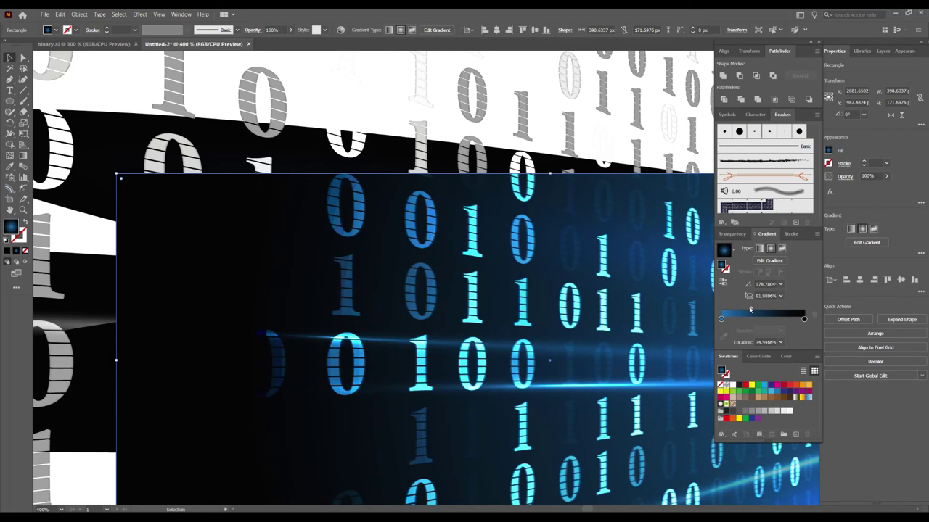
Redraw the panel gradient horizontally on canvas, pulling the blue stop to about 10.98%.
{"action": "key", "text": "ctrl+minus"}
{"action": "key", "text": "ctrl+minus"}
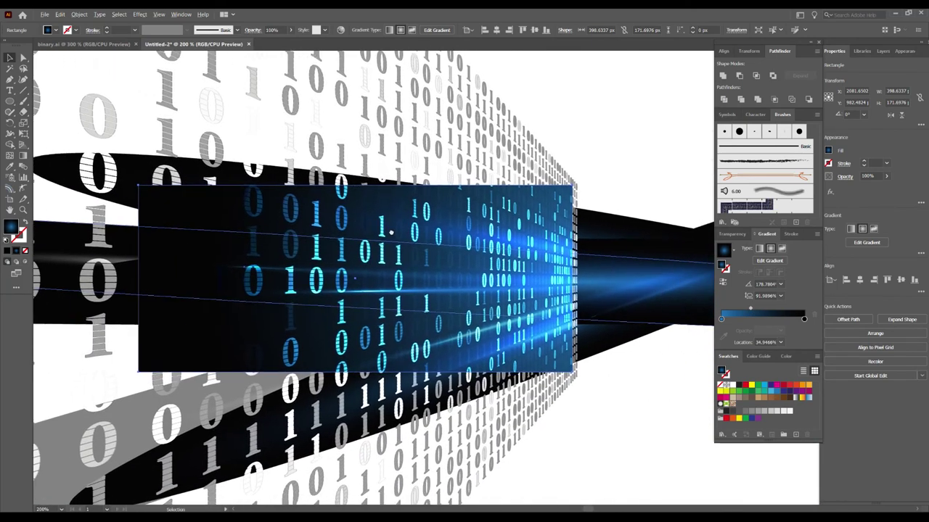
{"action": "key", "text": "g"}
{"action": "key", "text": "ctrl+minus"}
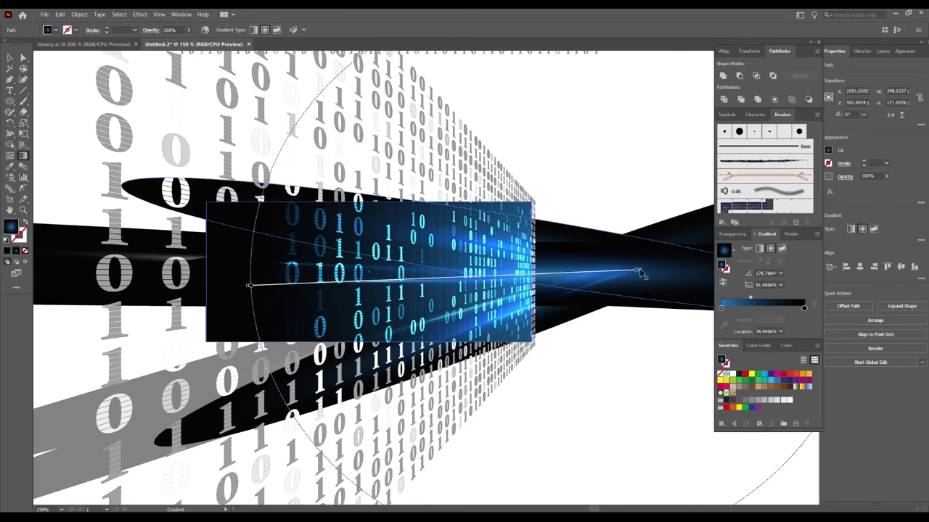
{"action": "mouse_move", "coordinate": [563, 275]}
{"action": "left_mouse_down"}
{"action": "mouse_move", "coordinate": [655, 273]}
{"action": "mouse_move", "coordinate": [609, 274]}
{"action": "left_mouse_up"}
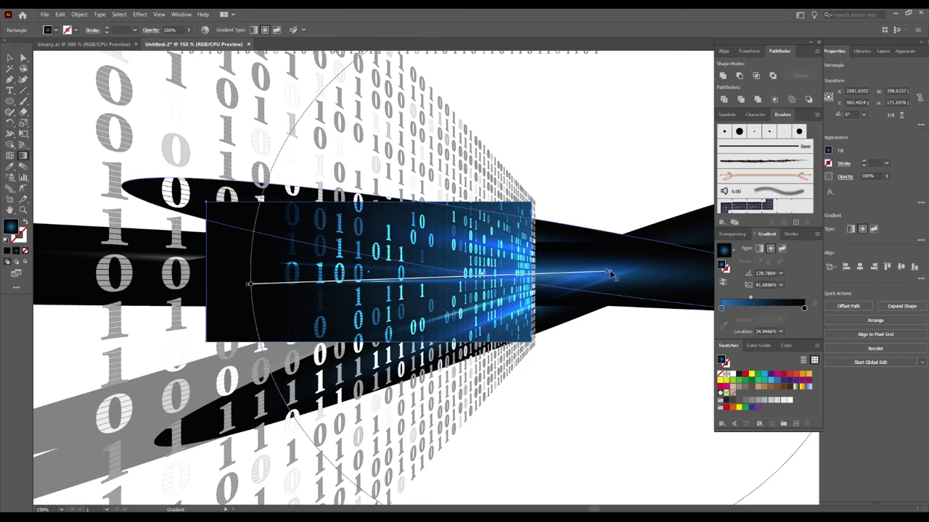
{"action": "left_click_drag", "start_coordinate": [608, 272], "coordinate": [572, 274]}
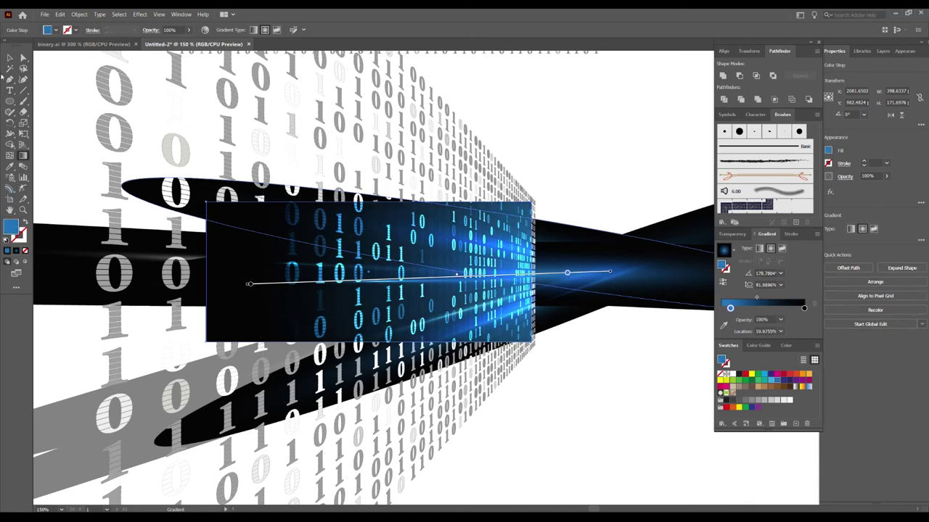
{"action": "key", "text": "v"}
{"action": "left_click", "coordinate": [535, 112]}
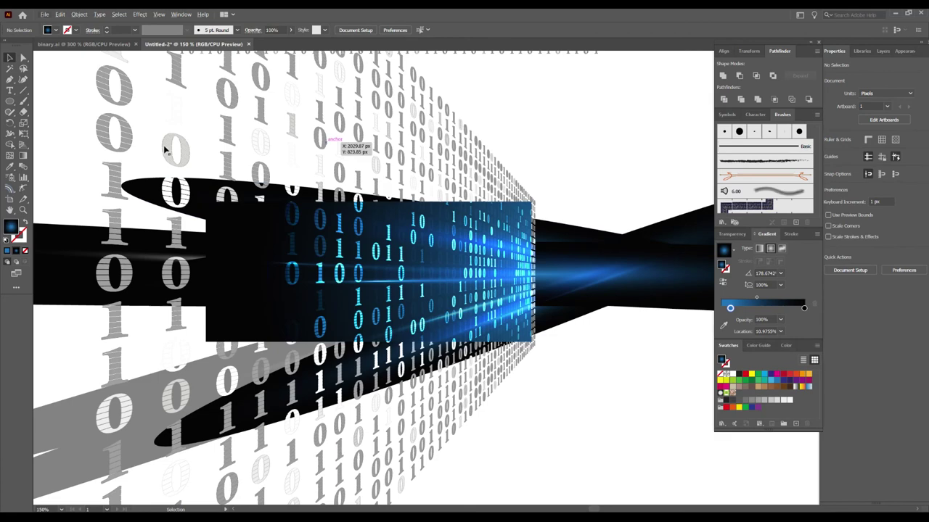
{"action": "left_click", "coordinate": [185, 150]}
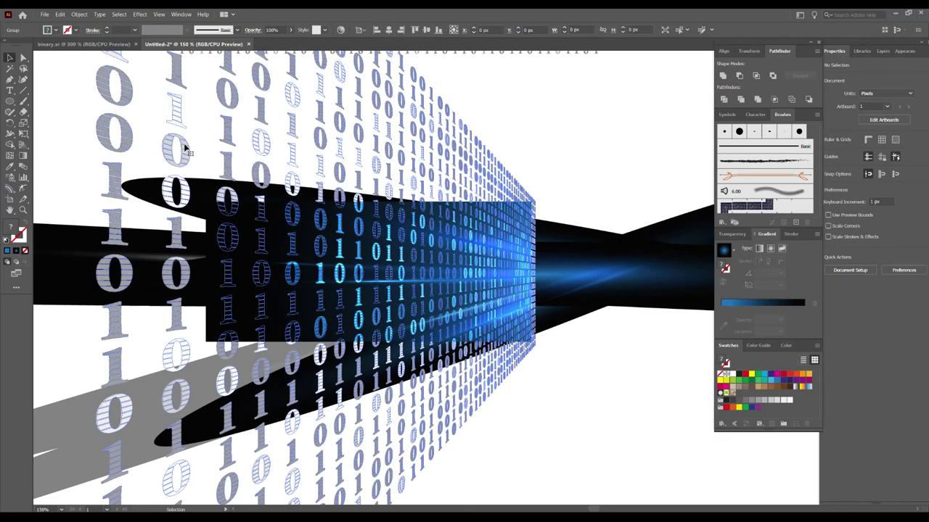
Send the binary-digit group behind the blue gradient panel.
{"action": "key", "text": "ctrl+shift+bracketleft"}
{"action": "left_click", "coordinate": [581, 129]}
{"action": "scroll", "coordinate": [565, 179], "scroll_direction": "up", "scroll_amount": 2}
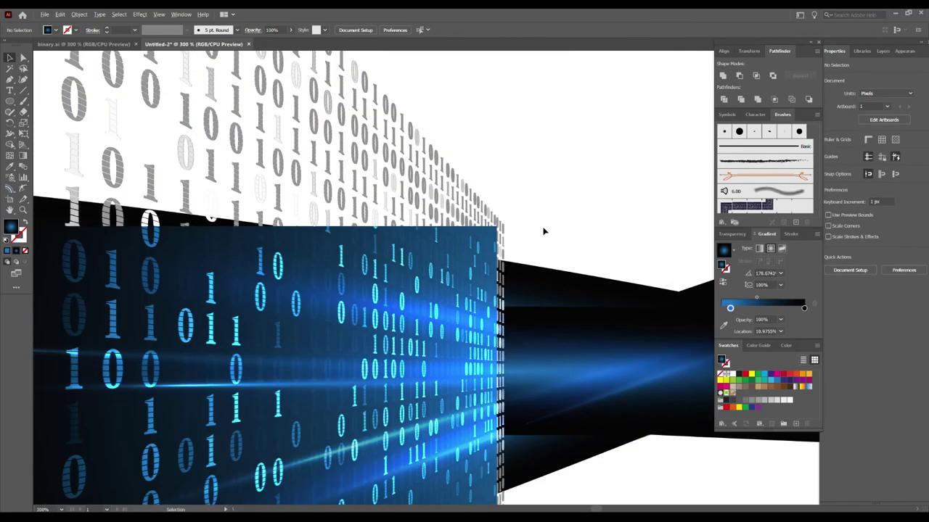
{"action": "scroll", "coordinate": [458, 278], "scroll_direction": "up", "scroll_amount": 1}
{"action": "scroll", "coordinate": [458, 278], "scroll_direction": "up", "scroll_amount": 1}
{"action": "mouse_move", "coordinate": [555, 268]}
{"action": "left_mouse_down"}
{"action": "mouse_move", "coordinate": [612, 277]}
{"action": "mouse_move", "coordinate": [528, 240]}
{"action": "left_mouse_up"}
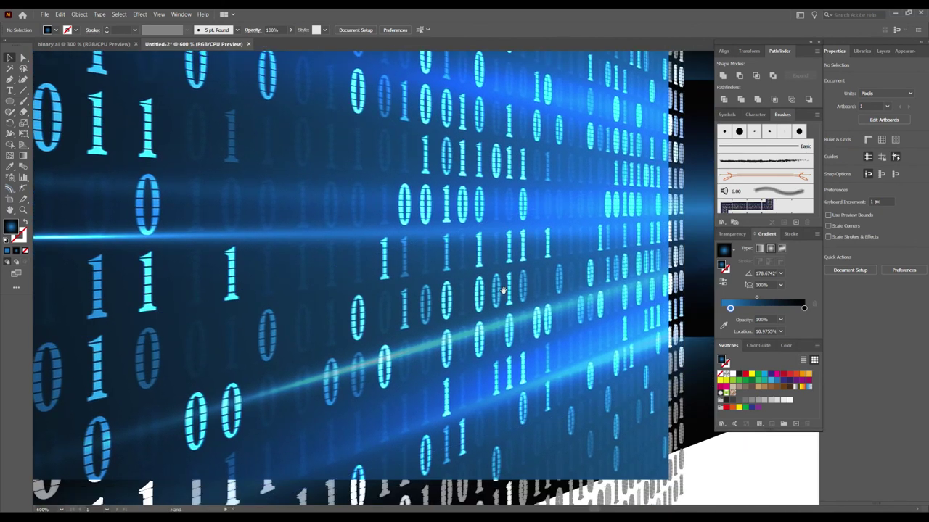
{"action": "left_click_drag", "start_coordinate": [502, 290], "coordinate": [540, 283]}
Zoom and pan to inspect the 0 0 1 0 0 row of digits.
{"action": "scroll", "coordinate": [444, 363], "scroll_direction": "up", "scroll_amount": 2}
{"action": "scroll", "coordinate": [477, 368], "scroll_direction": "up", "scroll_amount": 1}
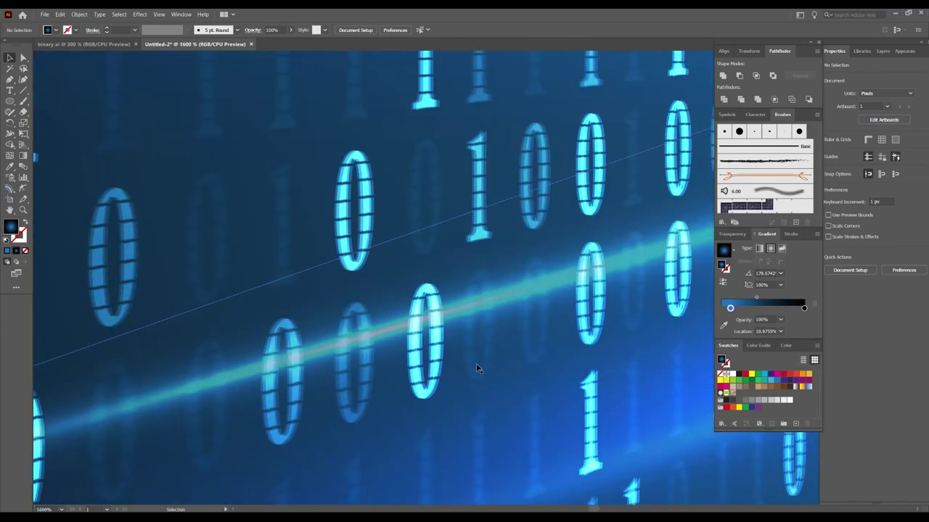
{"action": "scroll", "coordinate": [477, 369], "scroll_direction": "down", "scroll_amount": 1}
{"action": "scroll", "coordinate": [478, 369], "scroll_direction": "down", "scroll_amount": 1}
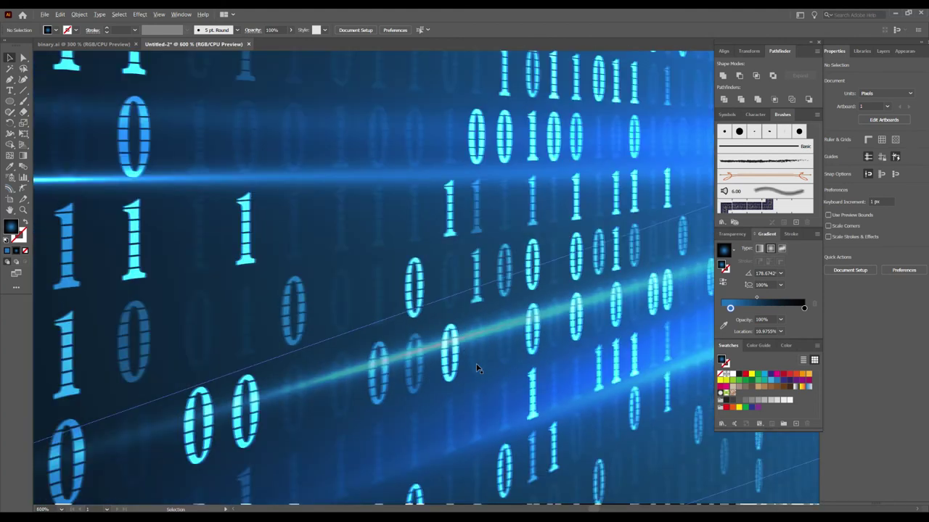
{"action": "scroll", "coordinate": [477, 368], "scroll_direction": "down", "scroll_amount": 1}
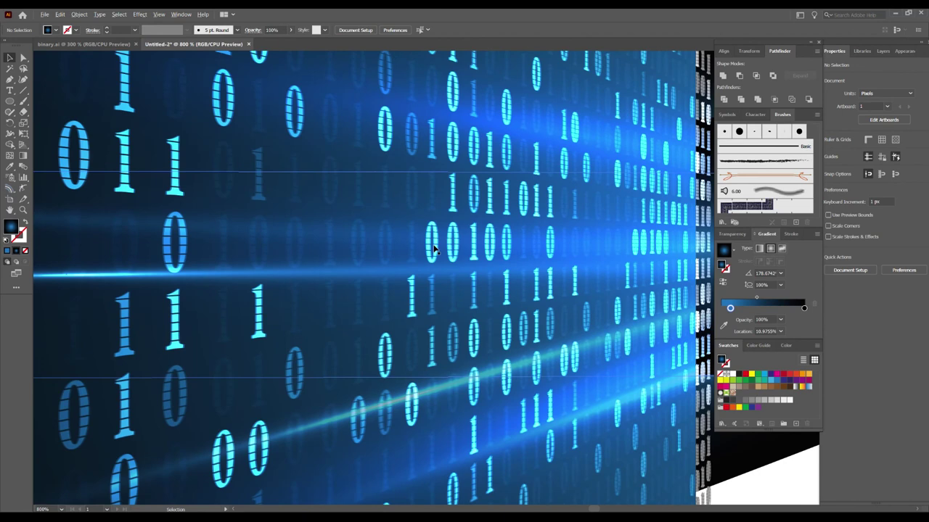
{"action": "scroll", "coordinate": [434, 249], "scroll_direction": "up", "scroll_amount": 1}
{"action": "left_click_drag", "start_coordinate": [438, 239], "coordinate": [419, 256]}
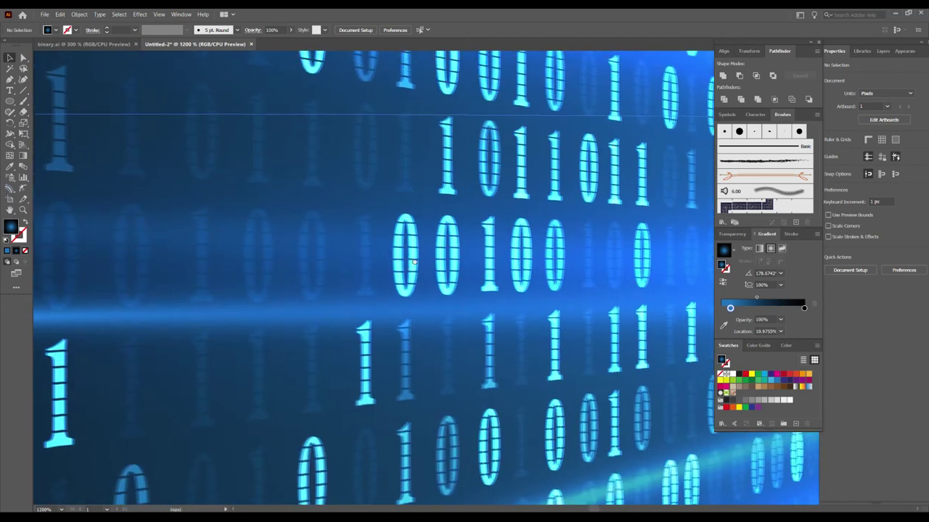
{"action": "scroll", "coordinate": [412, 264], "scroll_direction": "up", "scroll_amount": 1}
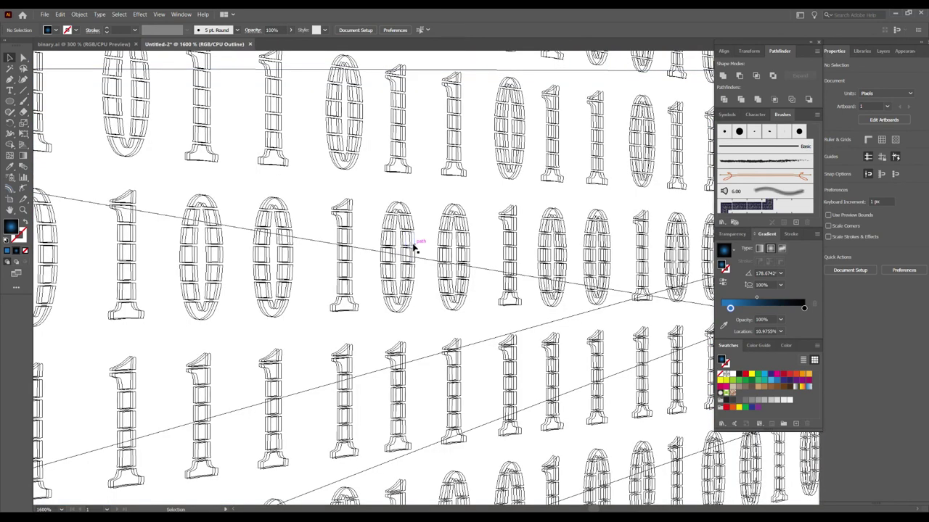
Select one 0 digit and drag its offset pieces into alignment.
{"action": "left_click", "coordinate": [413, 249]}
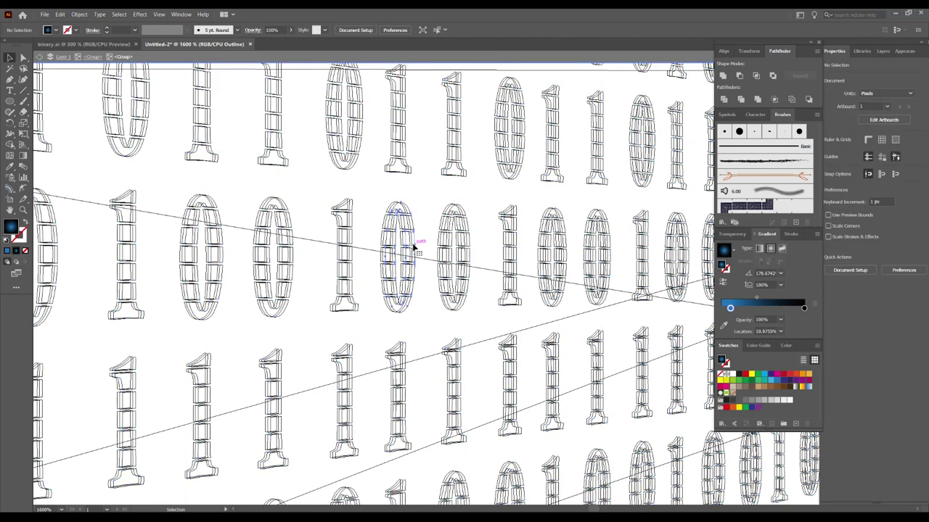
{"action": "left_click", "coordinate": [398, 211]}
{"action": "scroll", "coordinate": [397, 212], "scroll_direction": "up", "scroll_amount": 1}
{"action": "scroll", "coordinate": [396, 198], "scroll_direction": "up", "scroll_amount": 1}
{"action": "scroll", "coordinate": [403, 188], "scroll_direction": "up", "scroll_amount": 1}
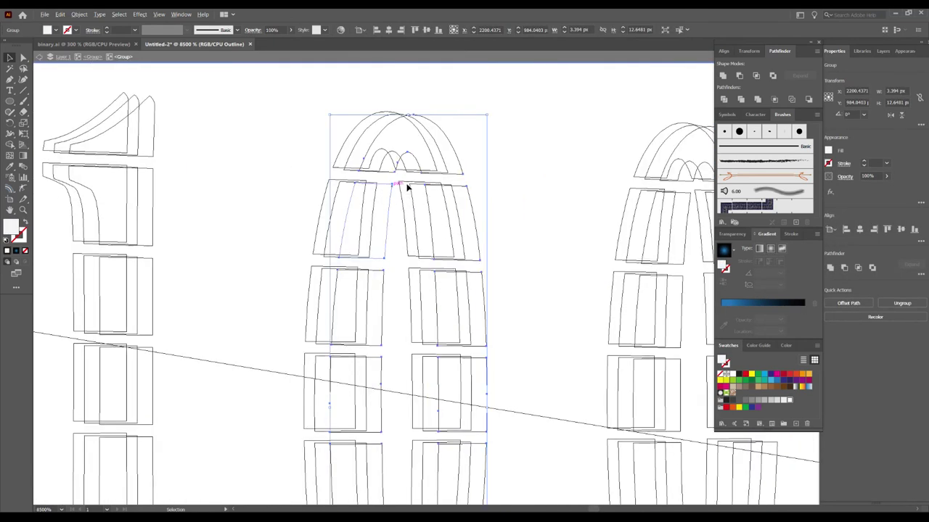
{"action": "left_click_drag", "start_coordinate": [365, 163], "coordinate": [350, 159]}
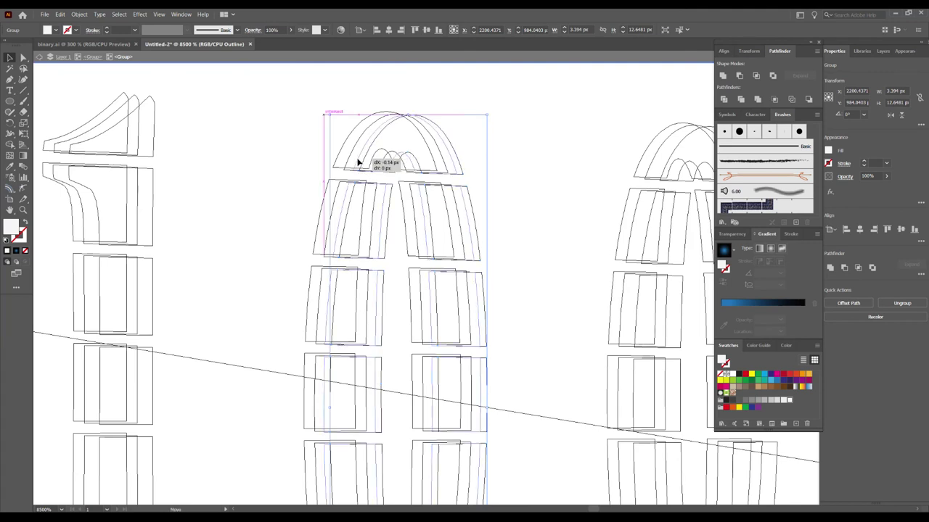
{"action": "left_click_drag", "start_coordinate": [350, 160], "coordinate": [348, 144]}
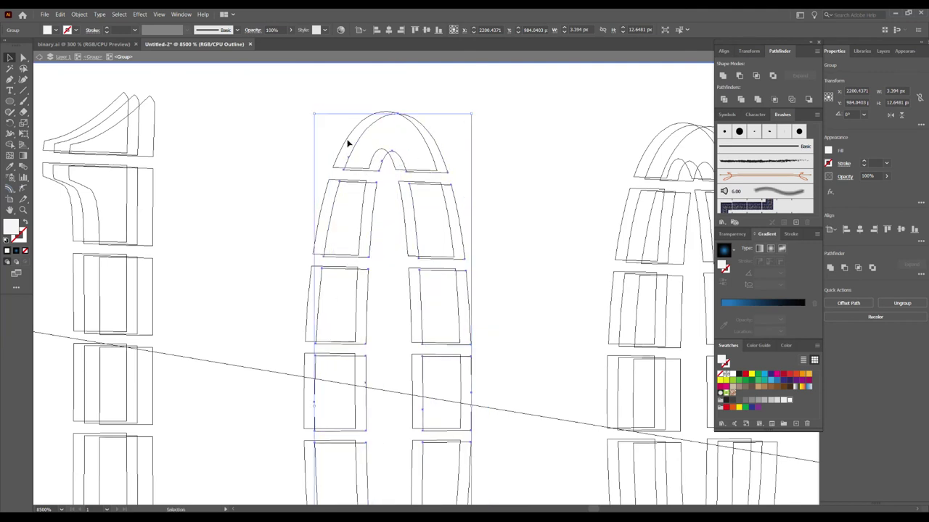
Isolate the 0 digit's group and nudge its arch pieces to line up exactly.
{"action": "left_click", "coordinate": [349, 138]}
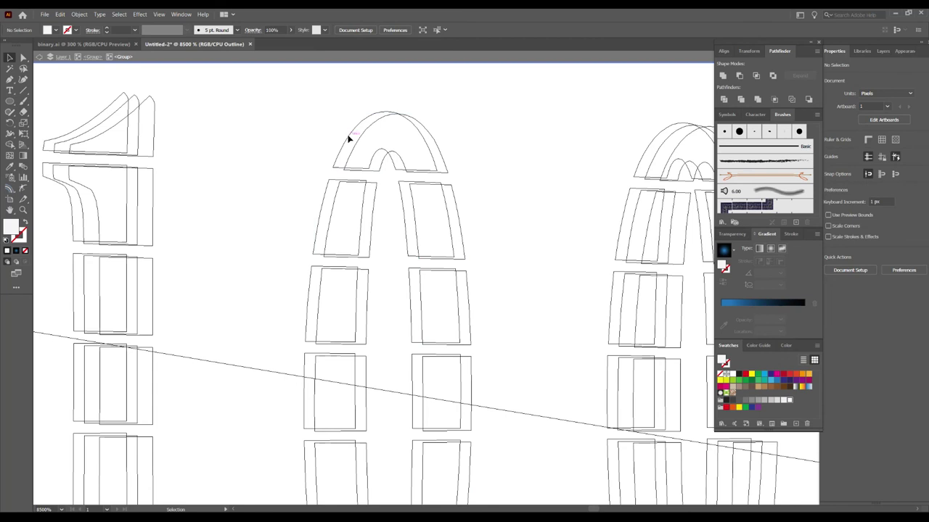
{"action": "left_click", "coordinate": [349, 138]}
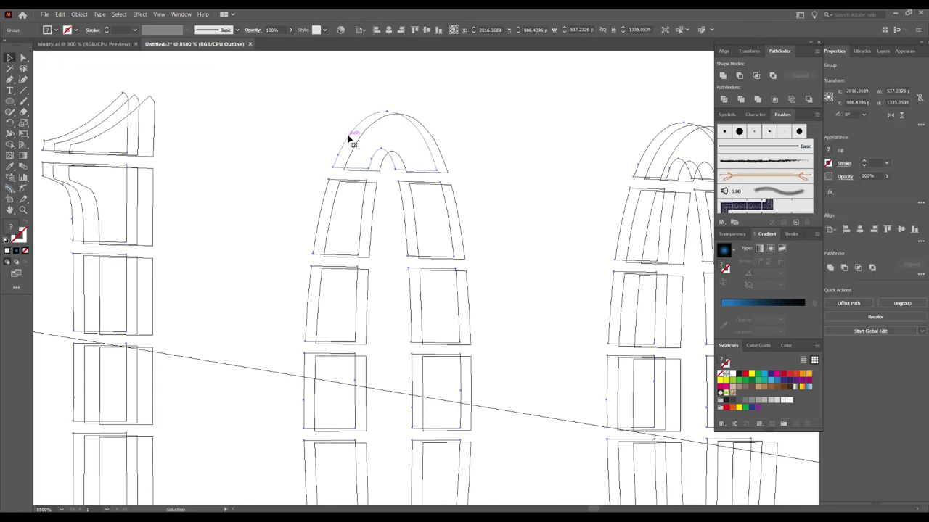
{"action": "double_click", "coordinate": [348, 138]}
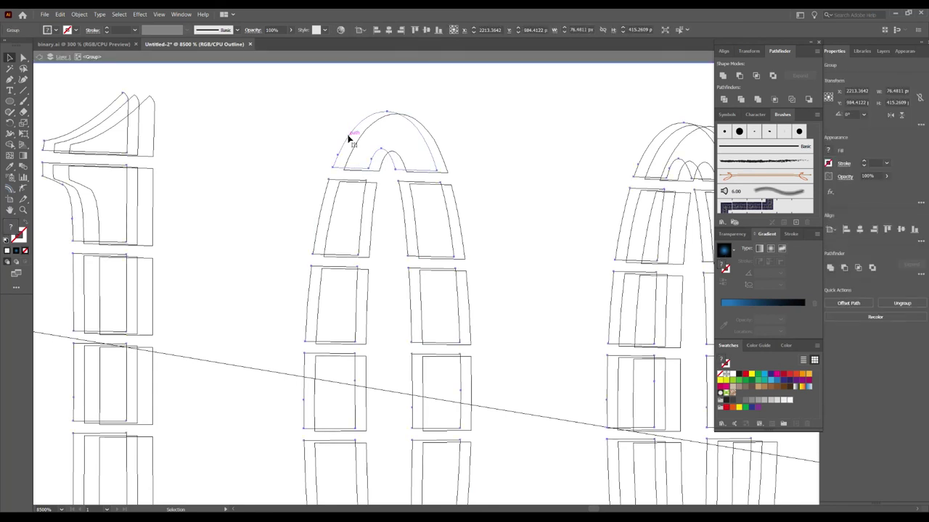
{"action": "left_click_drag", "start_coordinate": [348, 137], "coordinate": [359, 139]}
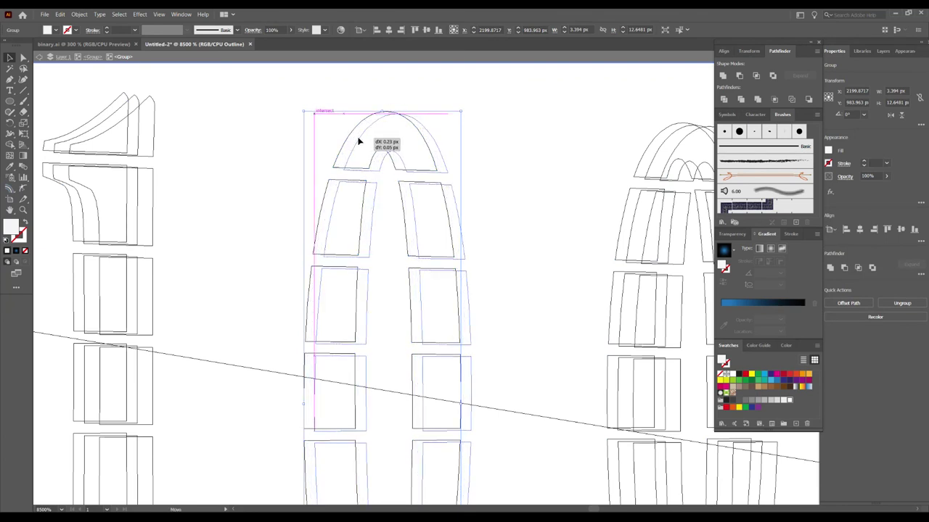
{"action": "double_click", "coordinate": [482, 166]}
{"action": "scroll", "coordinate": [488, 177], "scroll_direction": "down", "scroll_amount": 3}
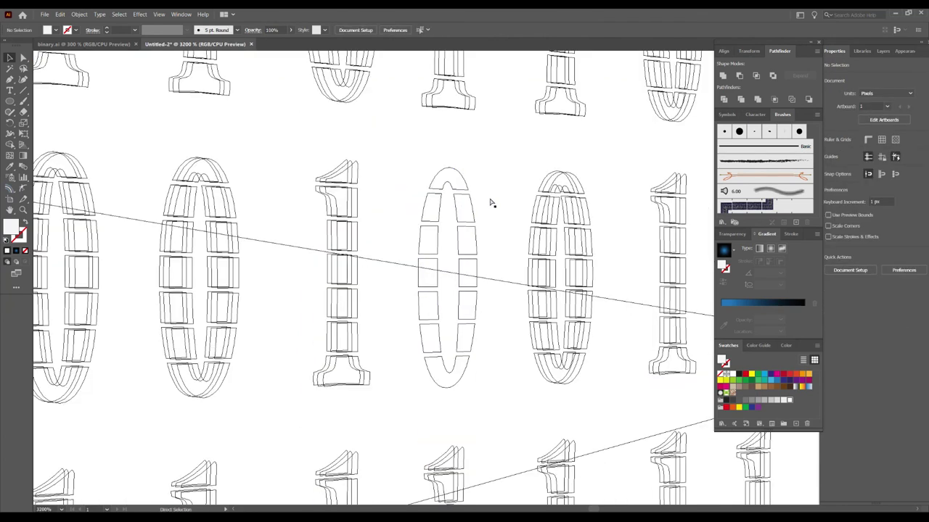
{"action": "key", "text": "ctrl+y"}
{"action": "scroll", "coordinate": [481, 217], "scroll_direction": "down", "scroll_amount": 3}
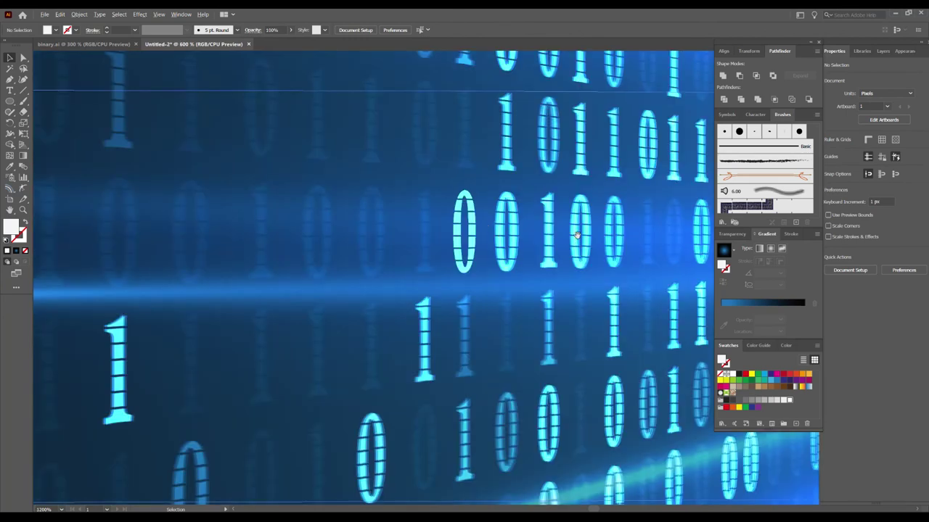
{"action": "scroll", "coordinate": [478, 219], "scroll_direction": "down", "scroll_amount": 2}
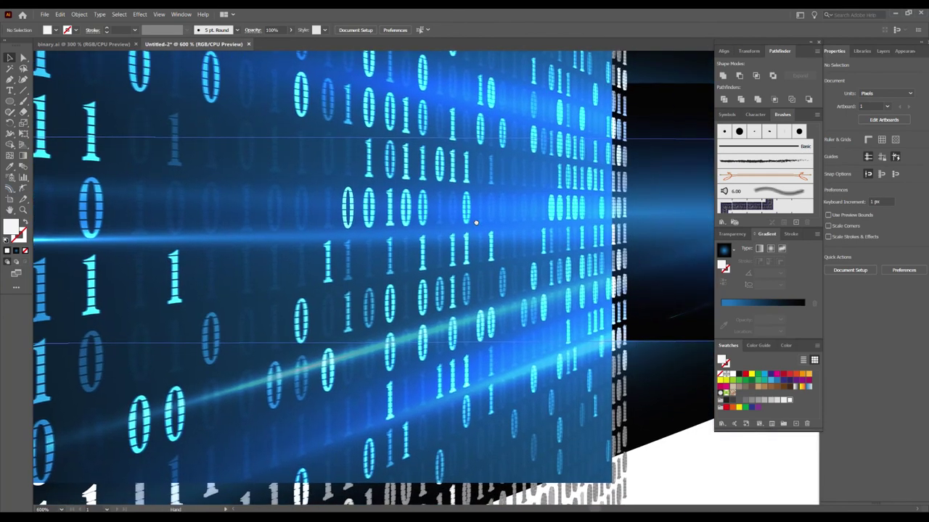
{"action": "left_click_drag", "start_coordinate": [476, 223], "coordinate": [479, 216]}
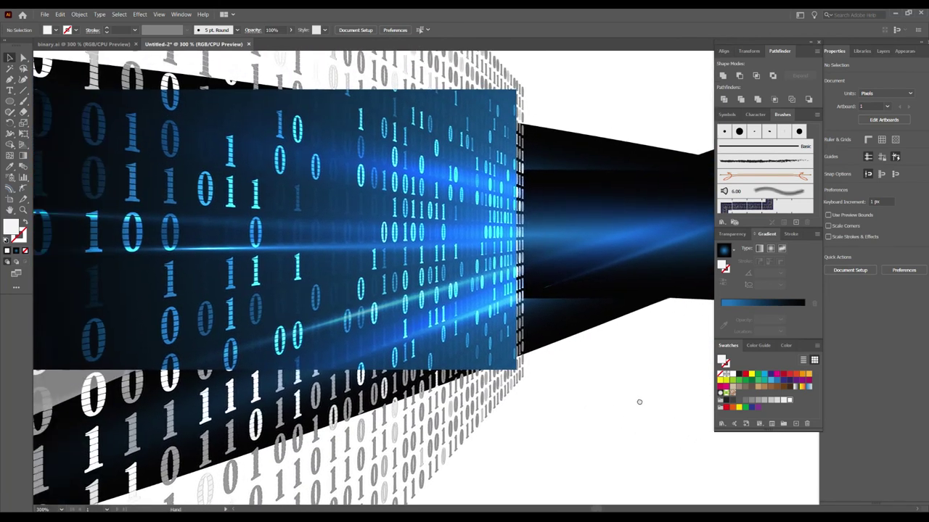
{"action": "scroll", "coordinate": [601, 280], "scroll_direction": "down", "scroll_amount": 1}
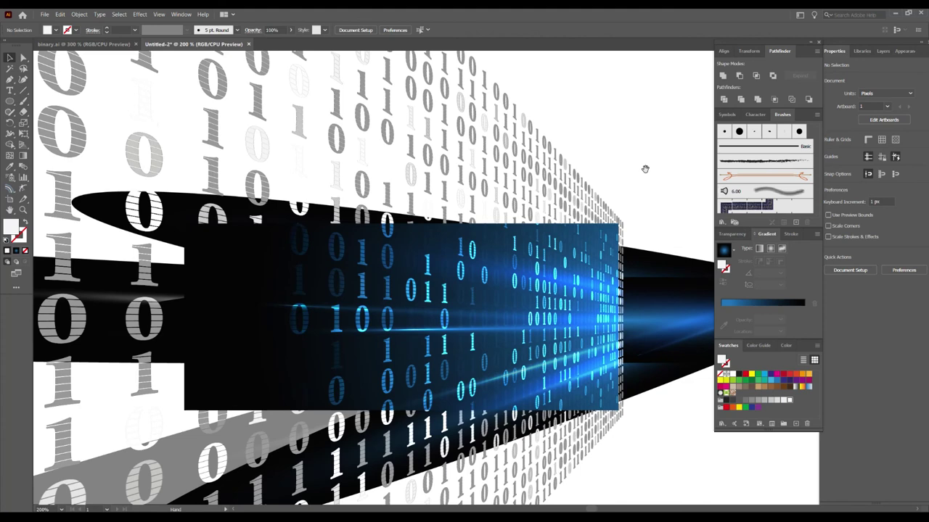
{"action": "scroll", "coordinate": [616, 184], "scroll_direction": "down", "scroll_amount": 1}
{"action": "scroll", "coordinate": [616, 184], "scroll_direction": "down", "scroll_amount": 1}
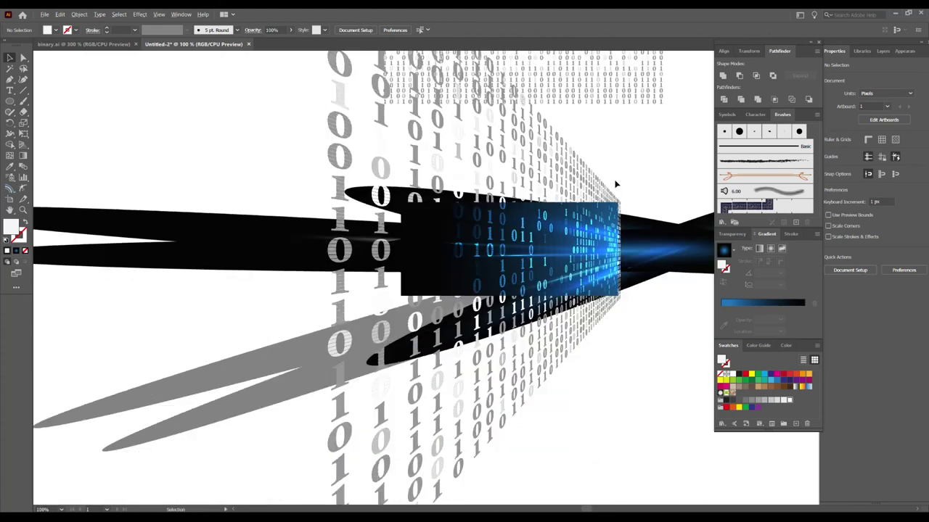
{"action": "scroll", "coordinate": [616, 184], "scroll_direction": "down", "scroll_amount": 1}
{"action": "scroll", "coordinate": [393, 232], "scroll_direction": "down", "scroll_amount": 1}
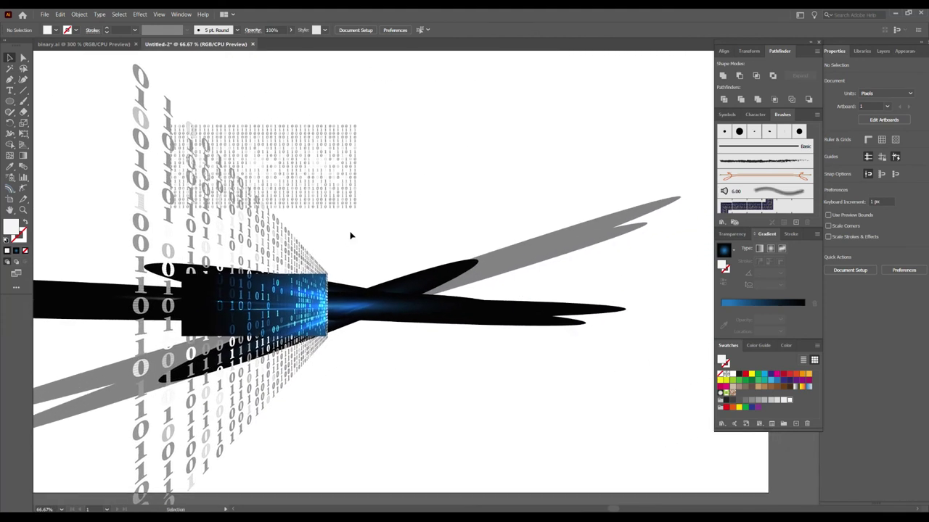
{"action": "scroll", "coordinate": [392, 197], "scroll_direction": "down", "scroll_amount": 1}
{"action": "scroll", "coordinate": [549, 232], "scroll_direction": "up", "scroll_amount": 1}
{"action": "scroll", "coordinate": [410, 201], "scroll_direction": "up", "scroll_amount": 1}
{"action": "scroll", "coordinate": [346, 224], "scroll_direction": "up", "scroll_amount": 2}
{"action": "key", "text": "l"}
Draw a 187.44 px circle right of the wall and fill it with a radial gradient.
{"action": "left_click_drag", "start_coordinate": [444, 148], "coordinate": [512, 216]}
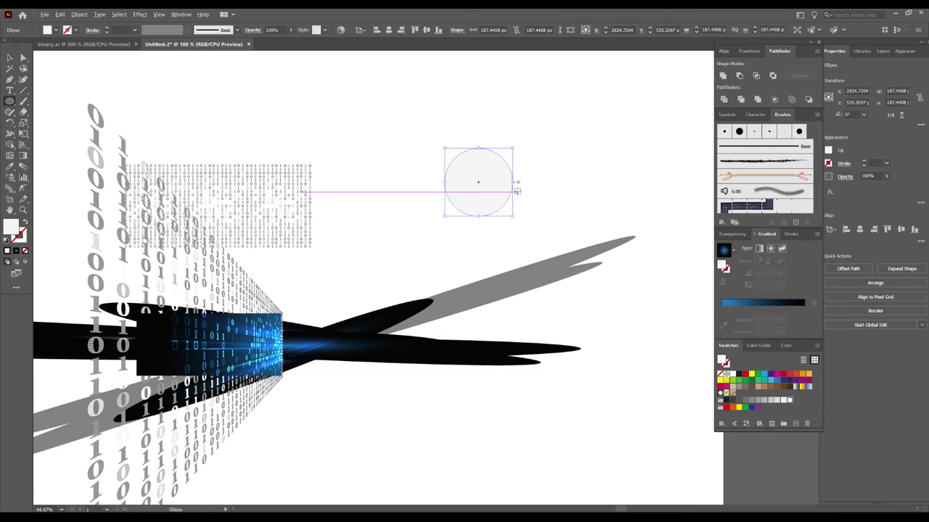
{"action": "scroll", "coordinate": [518, 185], "scroll_direction": "up", "scroll_amount": 2}
{"action": "left_click", "coordinate": [772, 249]}
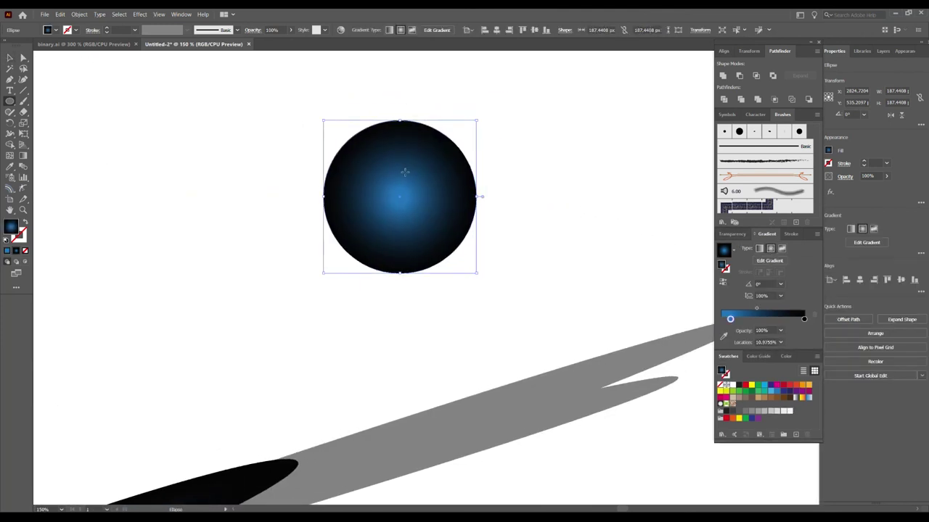
{"action": "left_click_drag", "start_coordinate": [405, 172], "coordinate": [372, 215]}
{"action": "key", "text": "ctrl+z"}
Move the gradient circle over the blue binary panel and make its first gradient stop orange.
{"action": "left_click", "coordinate": [10, 57]}
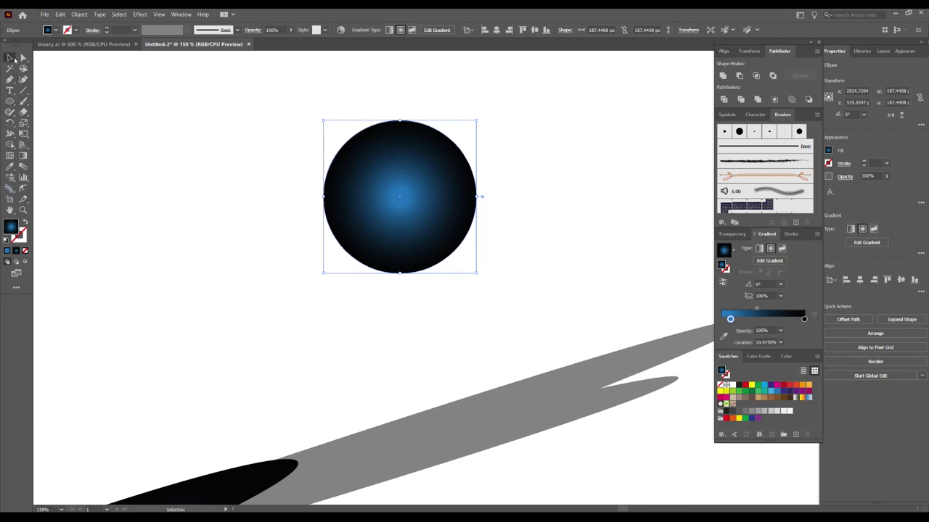
{"action": "scroll", "coordinate": [444, 166], "scroll_direction": "down", "scroll_amount": 1}
{"action": "mouse_move", "coordinate": [470, 140]}
{"action": "left_mouse_down"}
{"action": "mouse_move", "coordinate": [324, 266]}
{"action": "mouse_move", "coordinate": [171, 363]}
{"action": "left_mouse_up"}
{"action": "left_click_drag", "start_coordinate": [252, 294], "coordinate": [307, 290]}
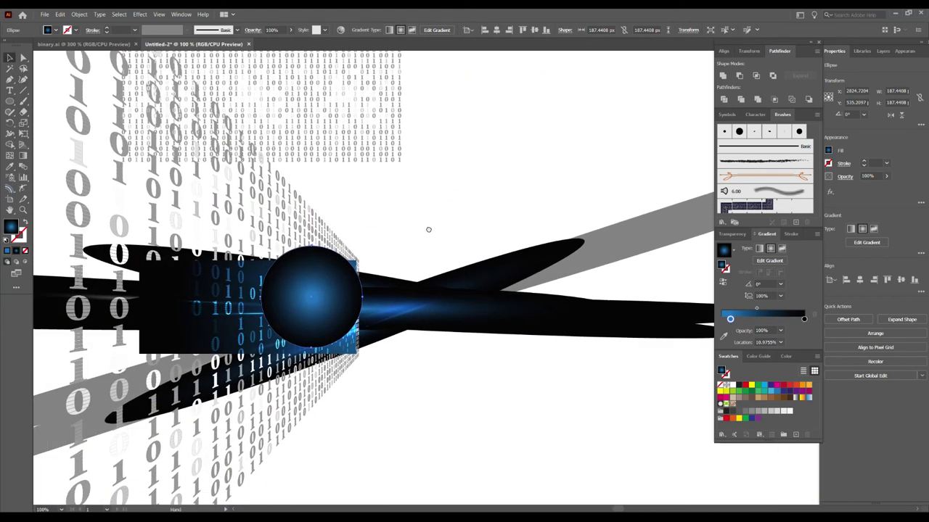
{"action": "key", "text": "ctrl+plus"}
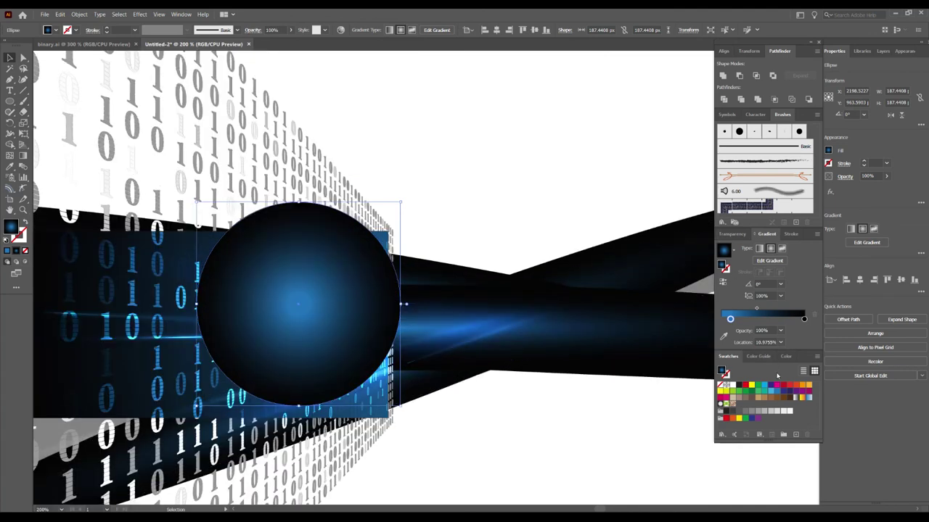
{"action": "left_click_drag", "start_coordinate": [777, 369], "coordinate": [730, 320]}
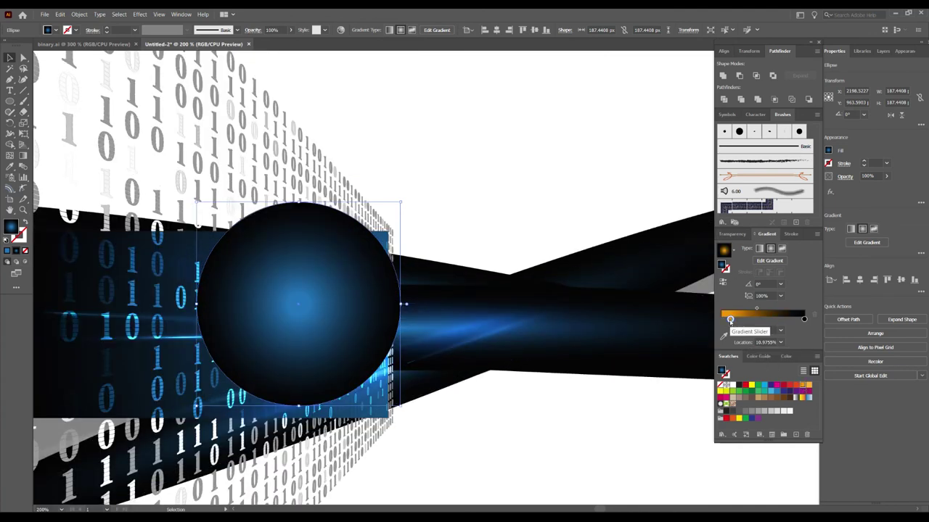
{"action": "left_click", "coordinate": [732, 234]}
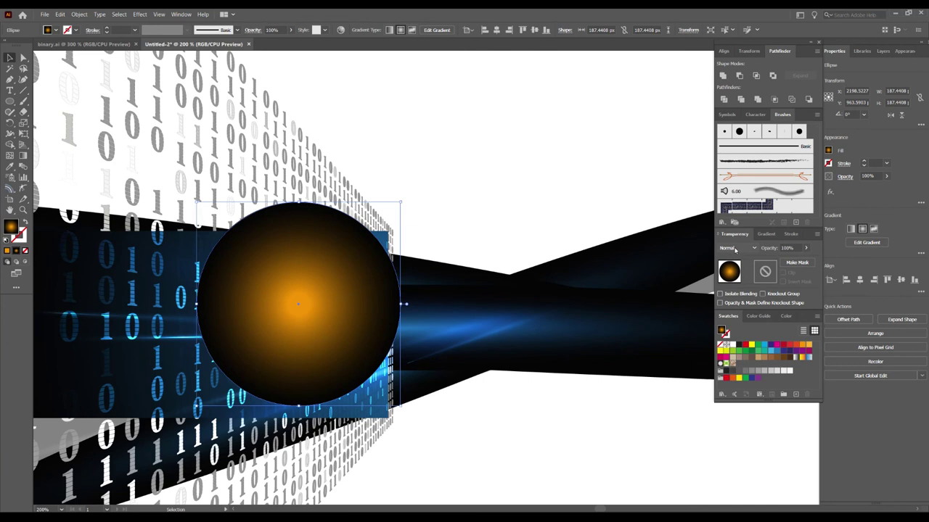
Set the circle to Screen blend mode, move it left of the panel, and enlarge it to about 347 px.
{"action": "left_click", "coordinate": [736, 248]}
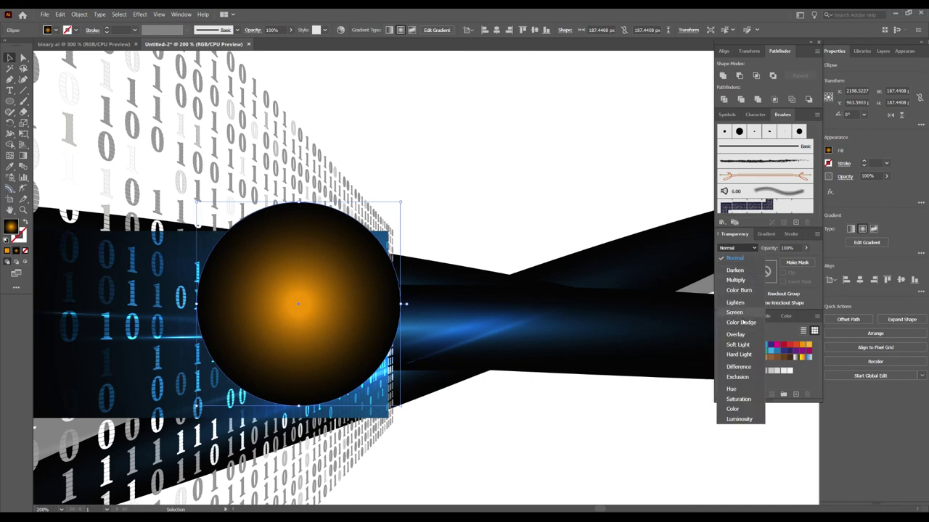
{"action": "left_click", "coordinate": [735, 312]}
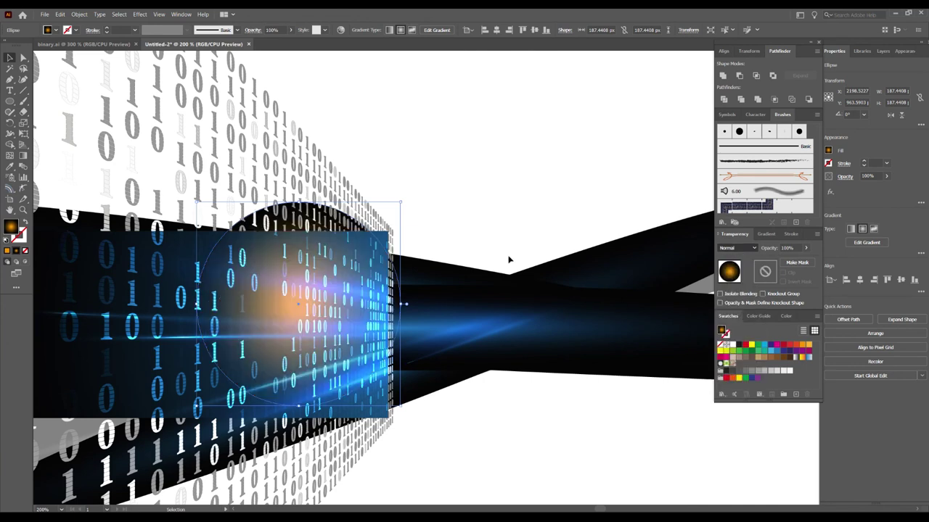
{"action": "left_click_drag", "start_coordinate": [401, 304], "coordinate": [260, 318]}
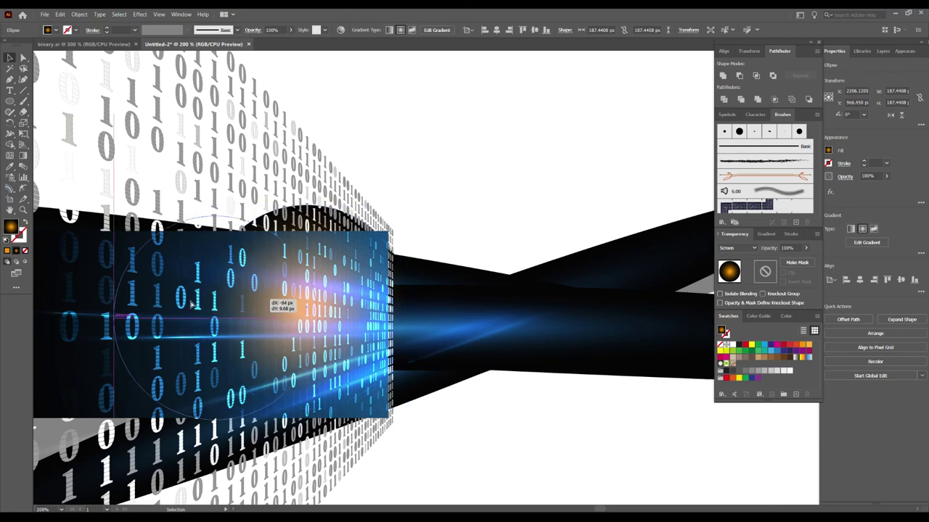
{"action": "left_click_drag", "start_coordinate": [259, 317], "coordinate": [345, 319]}
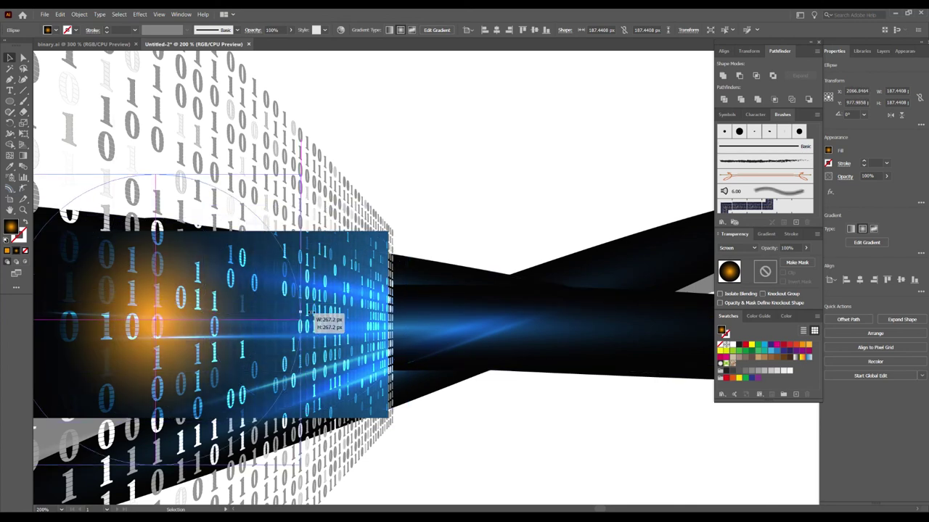
Slide the orange gradient stop to the far left and enlarge the glow to about 544 px.
{"action": "left_click", "coordinate": [766, 233]}
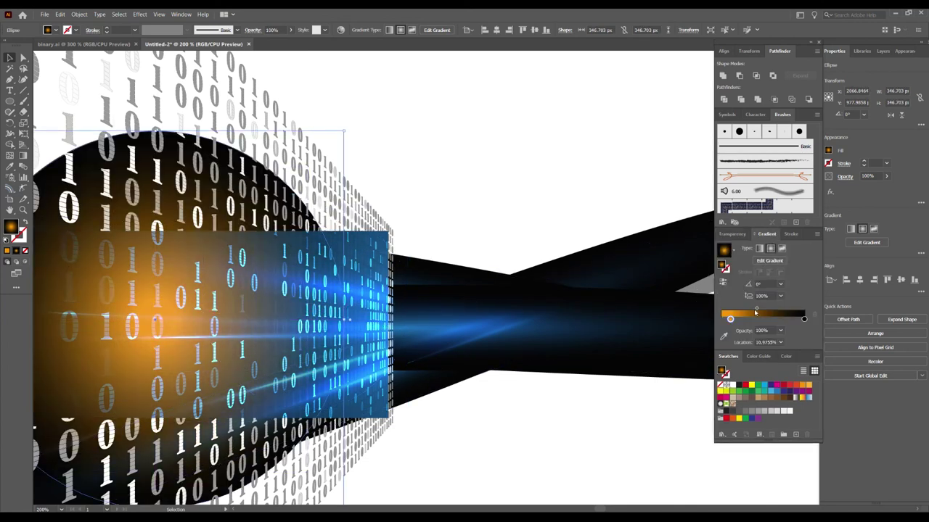
{"action": "mouse_move", "coordinate": [730, 320]}
{"action": "left_mouse_down"}
{"action": "mouse_move", "coordinate": [722, 319]}
{"action": "mouse_move", "coordinate": [740, 310]}
{"action": "left_mouse_up"}
{"action": "key", "text": "ctrl+shift+a"}
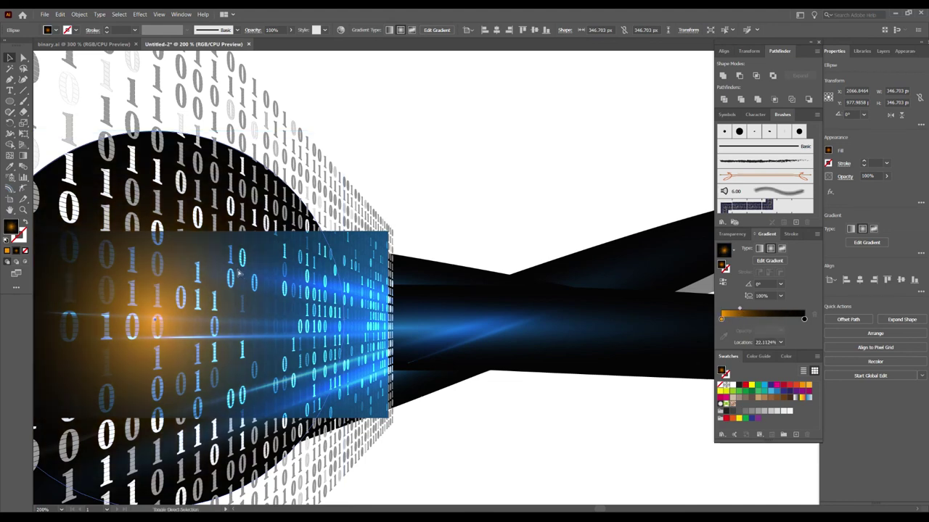
{"action": "left_click", "coordinate": [238, 272]}
{"action": "key", "text": "v"}
{"action": "key", "text": "ctrl+minus"}
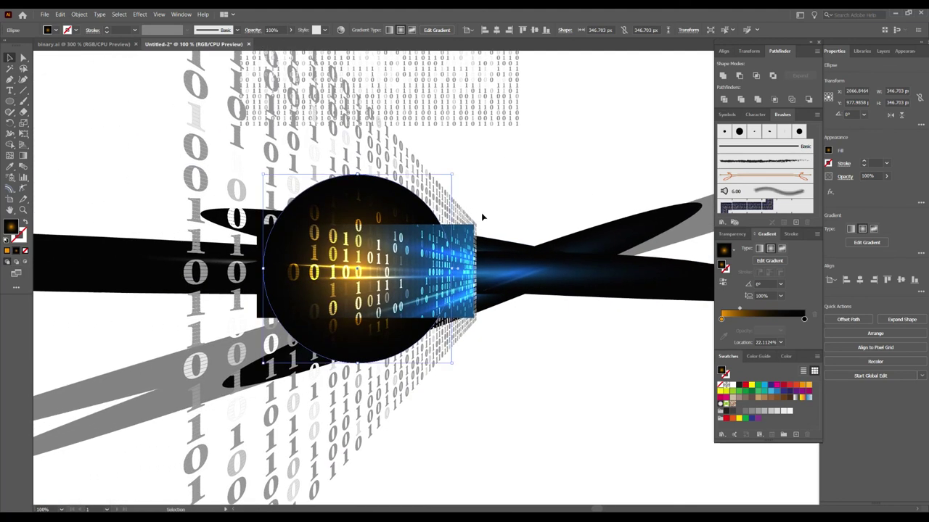
{"action": "mouse_move", "coordinate": [451, 268]}
{"action": "left_mouse_down"}
{"action": "mouse_move", "coordinate": [496, 191]}
{"action": "mouse_move", "coordinate": [538, 193]}
{"action": "left_mouse_up"}
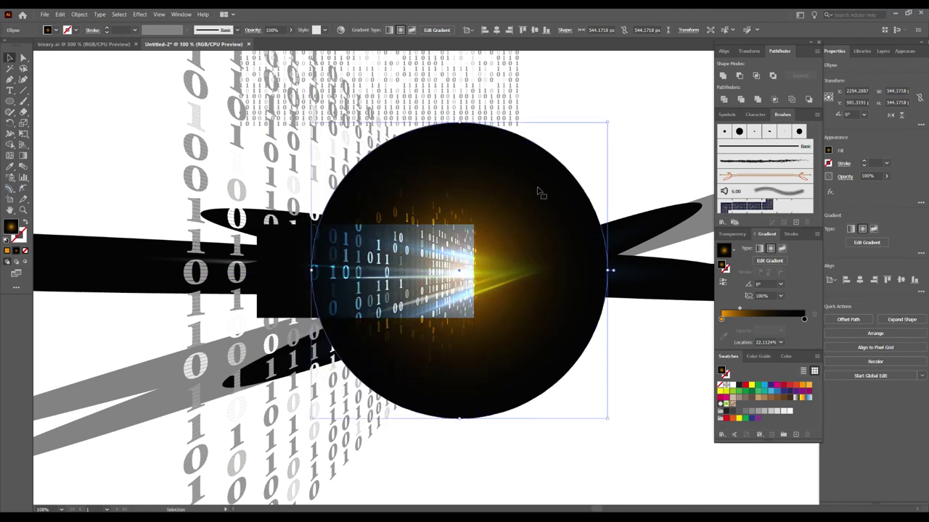
Drag the orange glow lower and further left beneath the blue binary panel, then deselect it.
{"action": "key", "text": "ctrl+shift+a"}
{"action": "scroll", "coordinate": [548, 191], "scroll_direction": "up", "scroll_amount": 1}
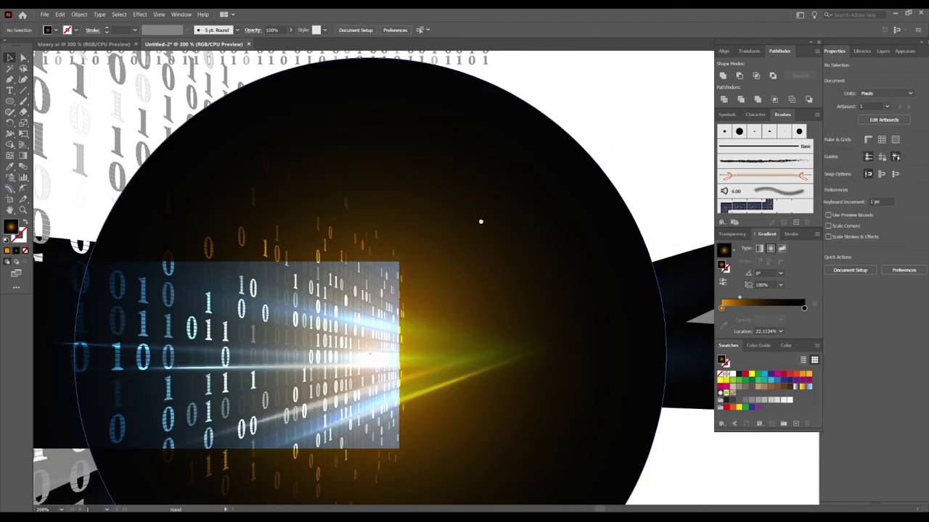
{"action": "scroll", "coordinate": [479, 222], "scroll_direction": "up", "scroll_amount": 1}
{"action": "left_click_drag", "start_coordinate": [570, 135], "coordinate": [383, 297]}
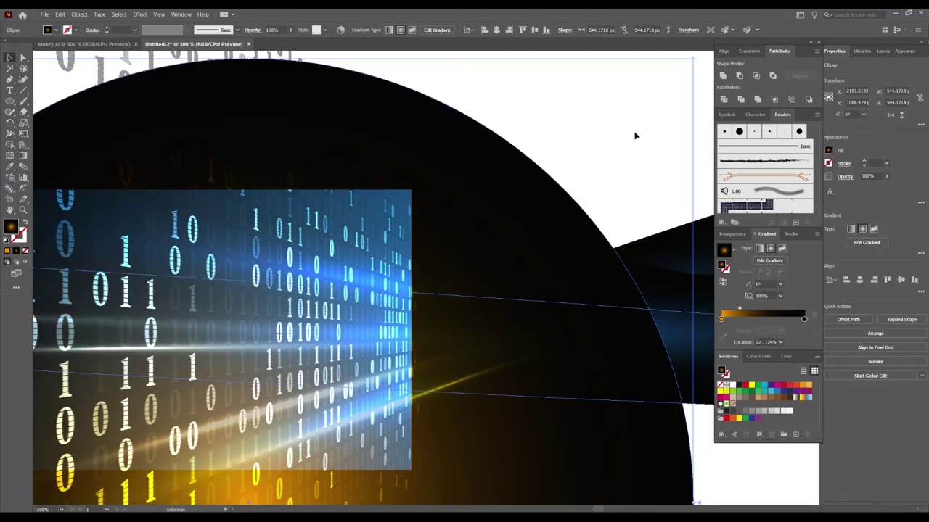
{"action": "left_click", "coordinate": [635, 137]}
{"action": "left_click_drag", "start_coordinate": [500, 195], "coordinate": [615, 231]}
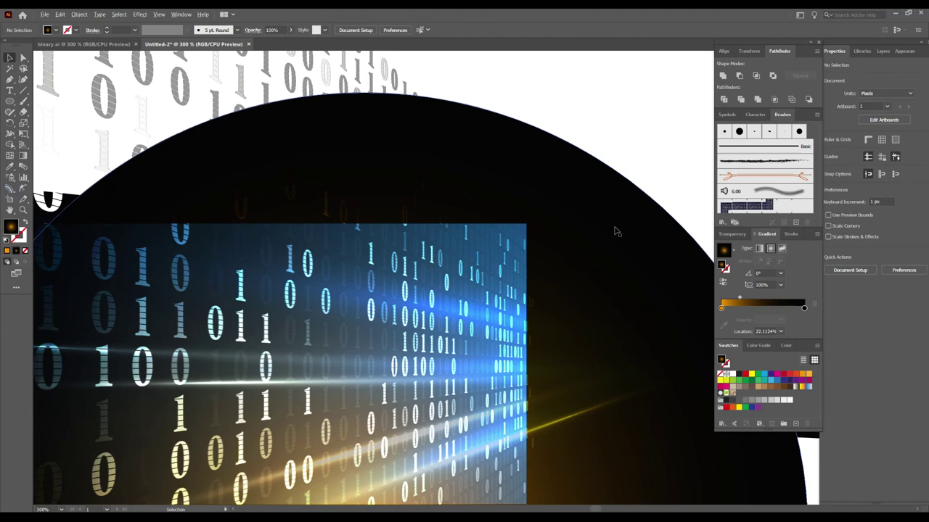
{"action": "scroll", "coordinate": [614, 231], "scroll_direction": "down", "scroll_amount": 2}
{"action": "scroll", "coordinate": [581, 350], "scroll_direction": "down", "scroll_amount": 1}
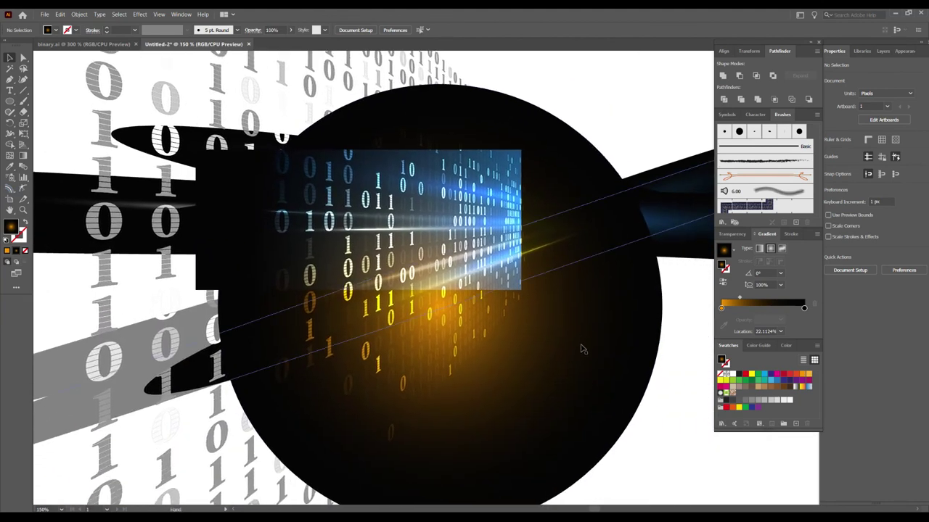
Duplicate the orange glow above the original and turn its first gradient stop magenta.
{"action": "left_click_drag", "start_coordinate": [563, 335], "coordinate": [555, 245]}
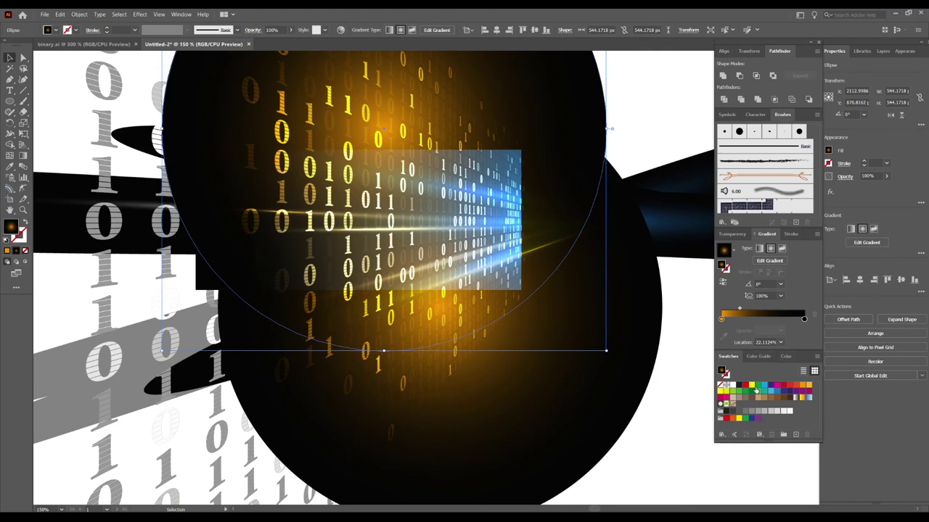
{"action": "left_click_drag", "start_coordinate": [802, 392], "coordinate": [721, 319]}
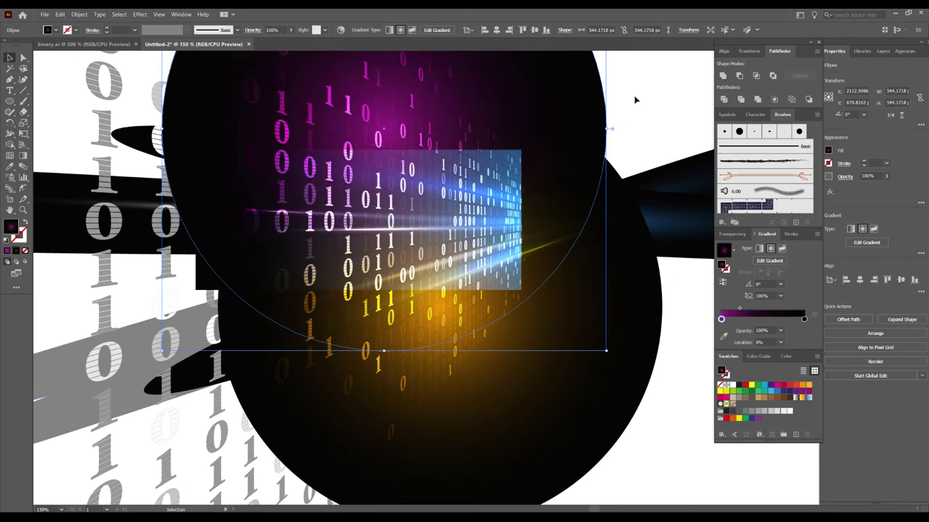
{"action": "left_click", "coordinate": [632, 97]}
{"action": "key", "text": "ctrl+plus"}
{"action": "key", "text": "ctrl+plus"}
{"action": "mouse_move", "coordinate": [468, 198]}
{"action": "left_mouse_down"}
{"action": "mouse_move", "coordinate": [602, 138]}
{"action": "mouse_move", "coordinate": [577, 146]}
{"action": "mouse_move", "coordinate": [620, 198]}
{"action": "mouse_move", "coordinate": [601, 288]}
{"action": "left_mouse_up"}
{"action": "key", "text": "ctrl+minus"}
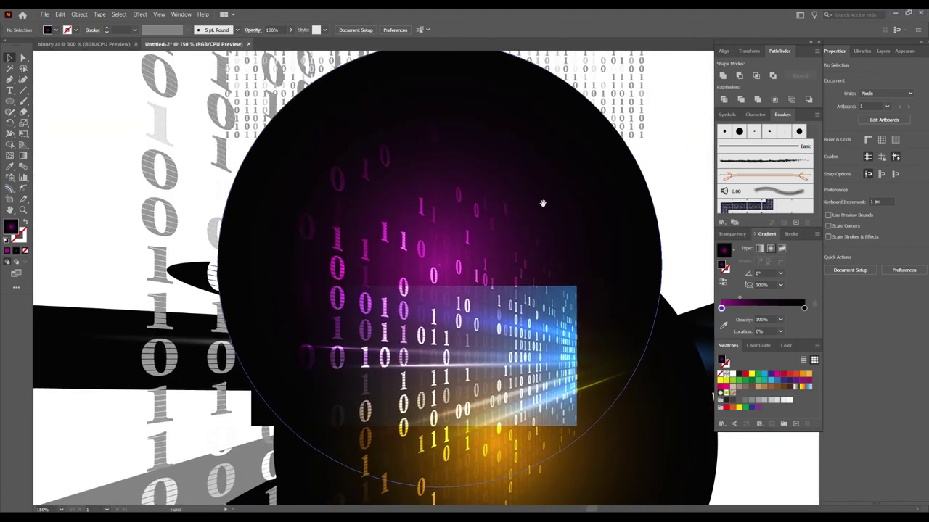
Shrink the magenta glow to about 384 px and shift it right and down over the panel.
{"action": "left_click", "coordinate": [624, 325]}
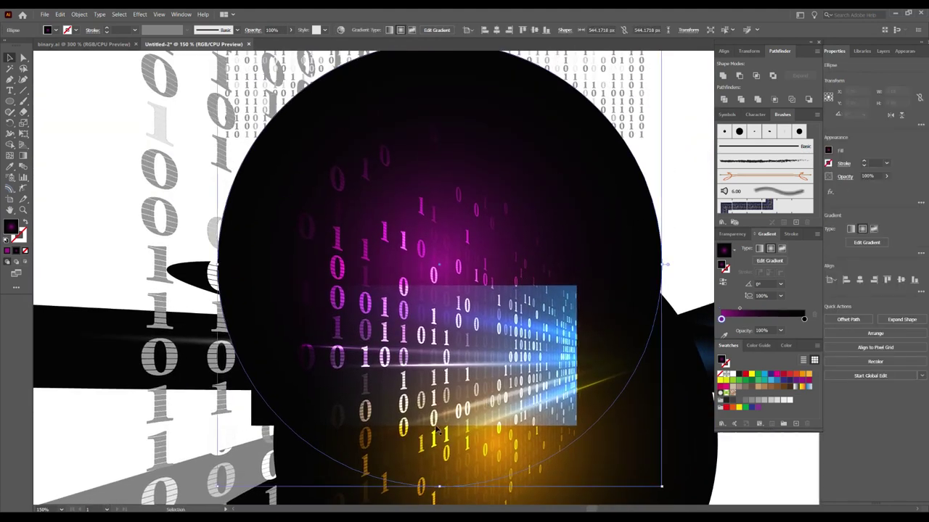
{"action": "left_click_drag", "start_coordinate": [231, 273], "coordinate": [283, 265]}
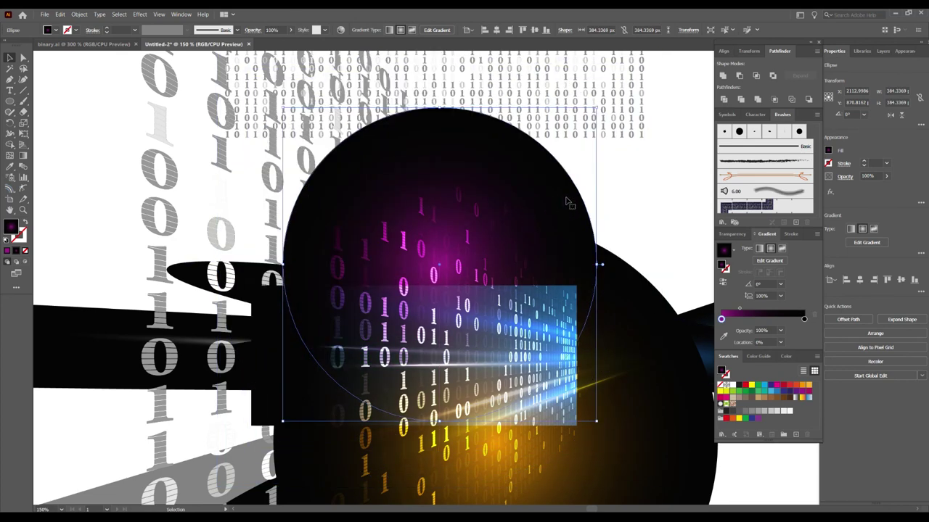
{"action": "left_click_drag", "start_coordinate": [568, 201], "coordinate": [581, 219]}
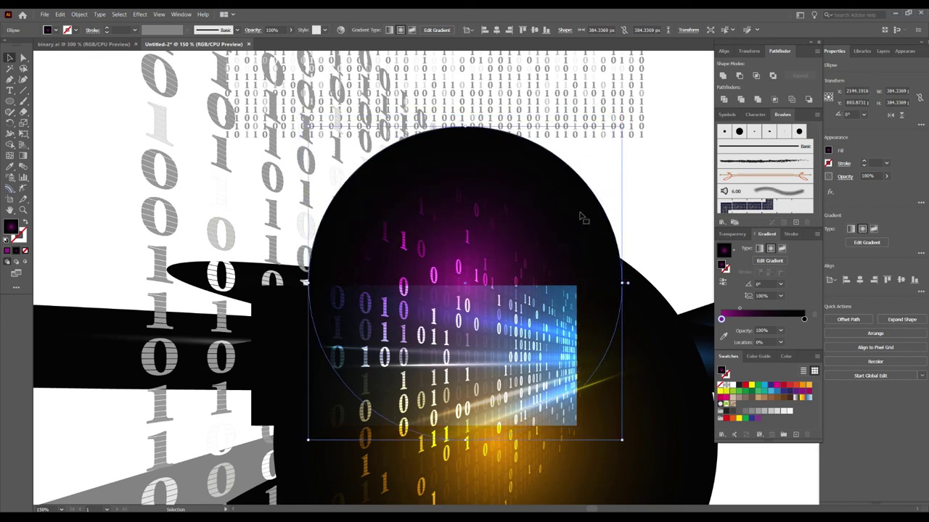
{"action": "left_click", "coordinate": [648, 175]}
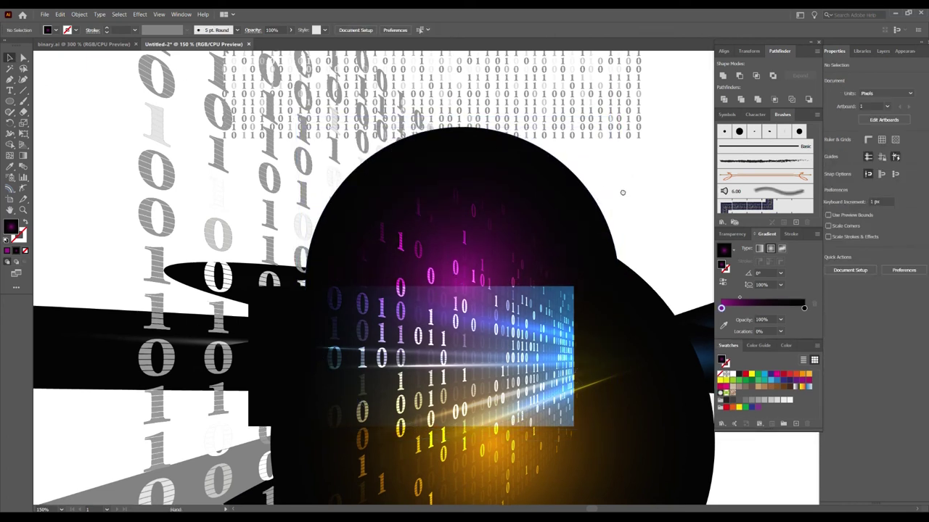
{"action": "scroll", "coordinate": [606, 194], "scroll_direction": "right", "scroll_amount": 3}
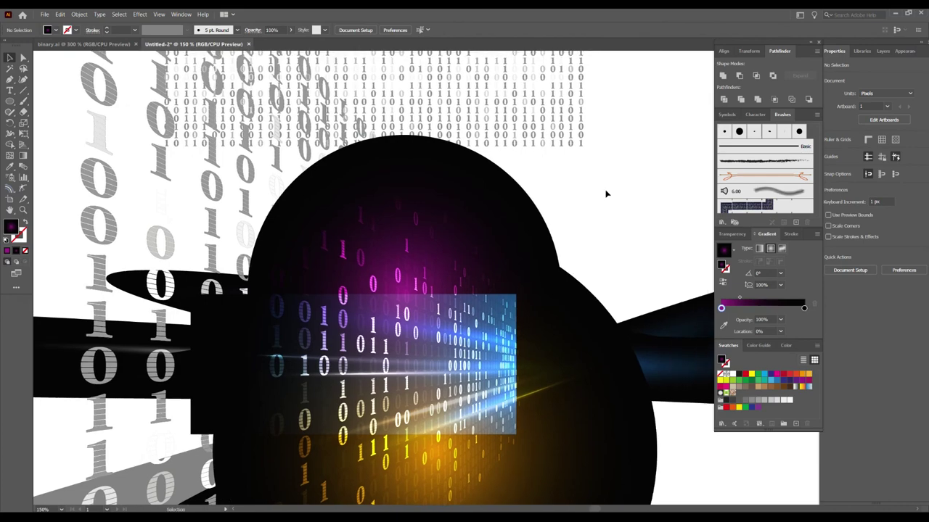